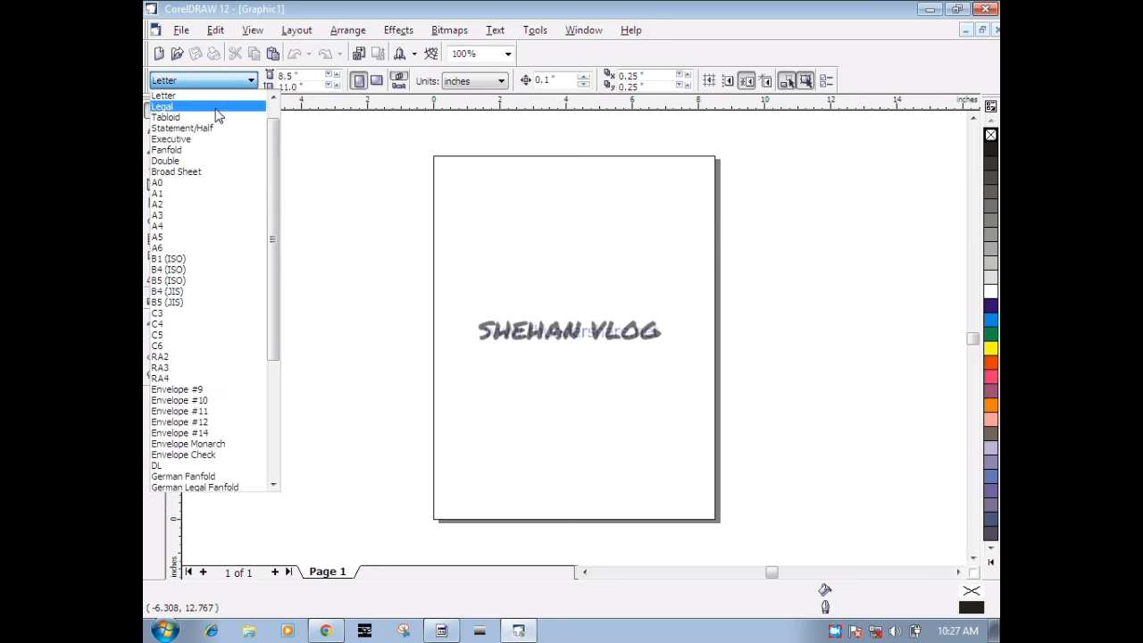
# - Set the page size to A4
pyautogui.click(219, 225)
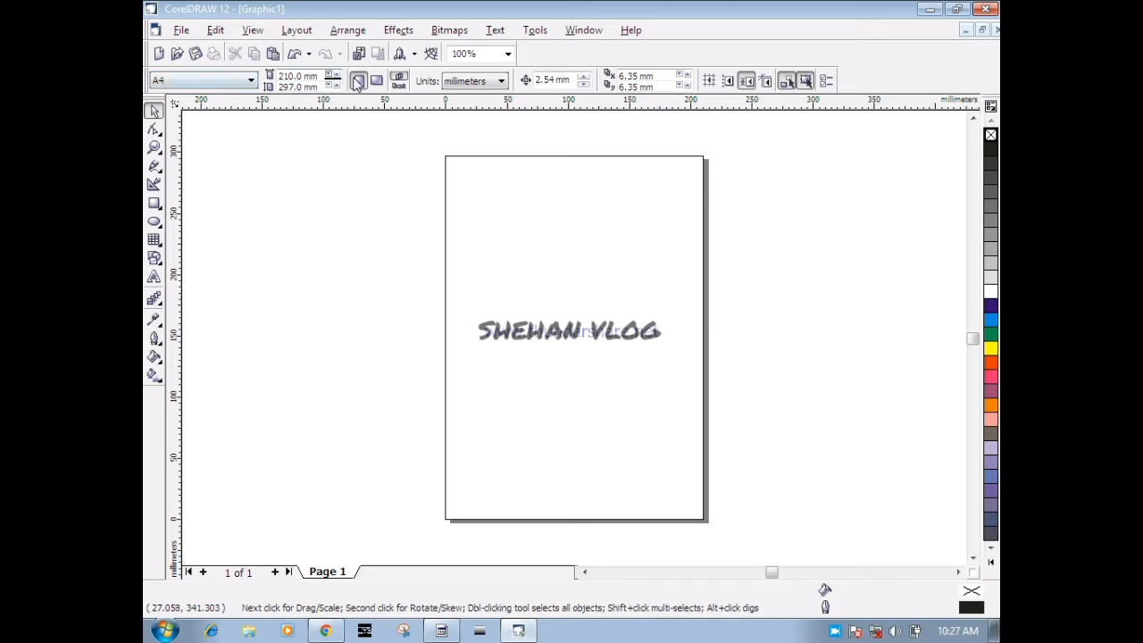
pyautogui.rightClick(564, 57)
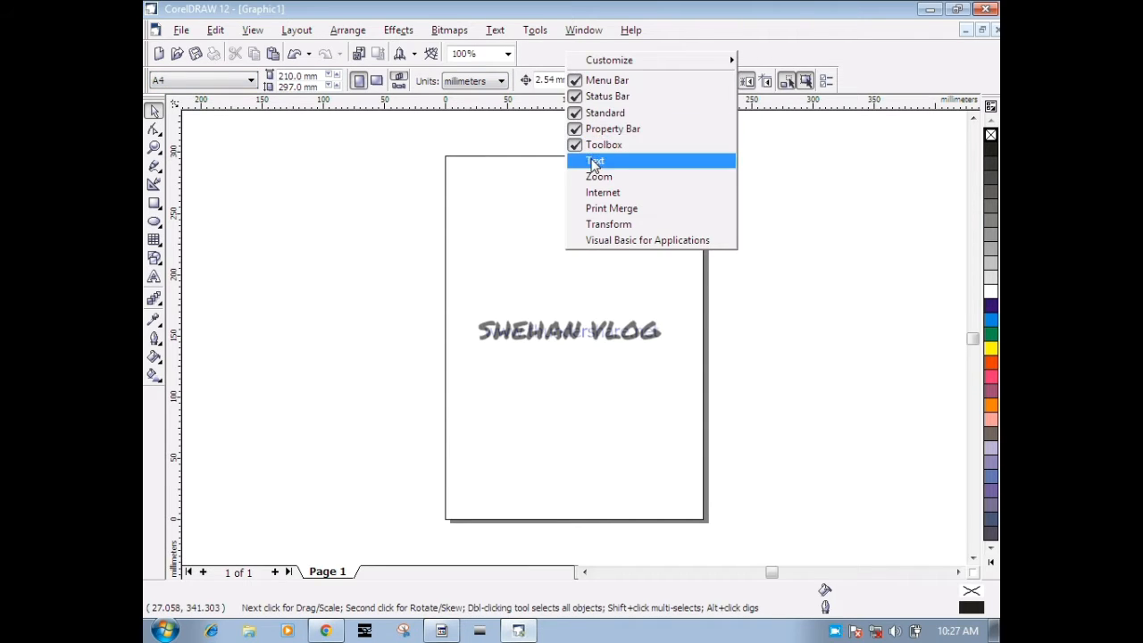
pyautogui.click(577, 147)
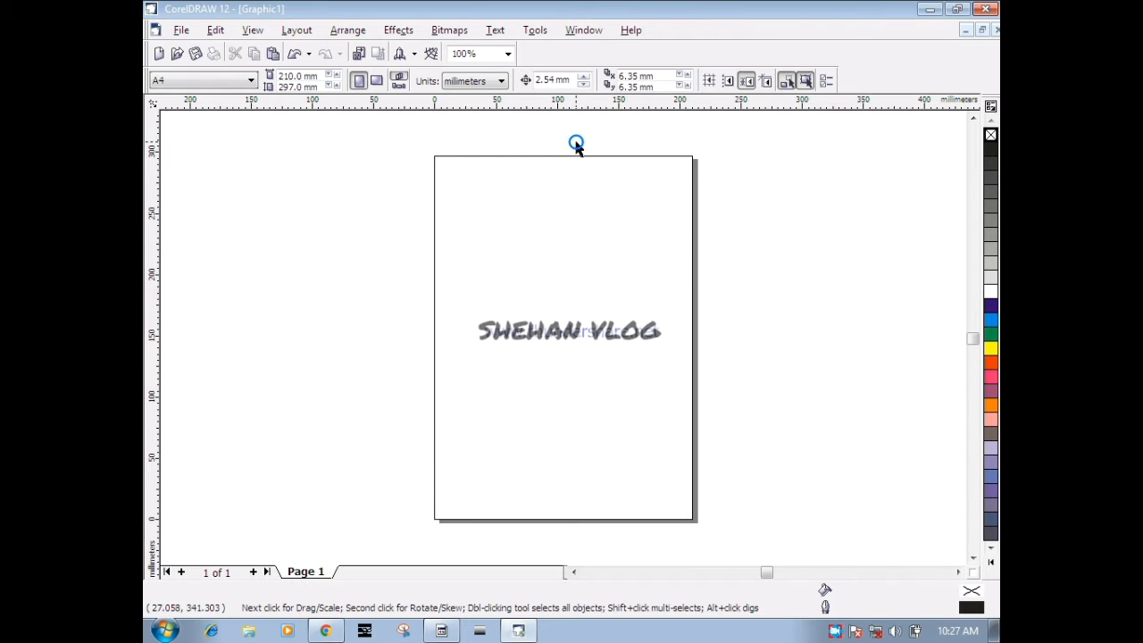
pyautogui.rightClick(553, 55)
pyautogui.click(568, 149)
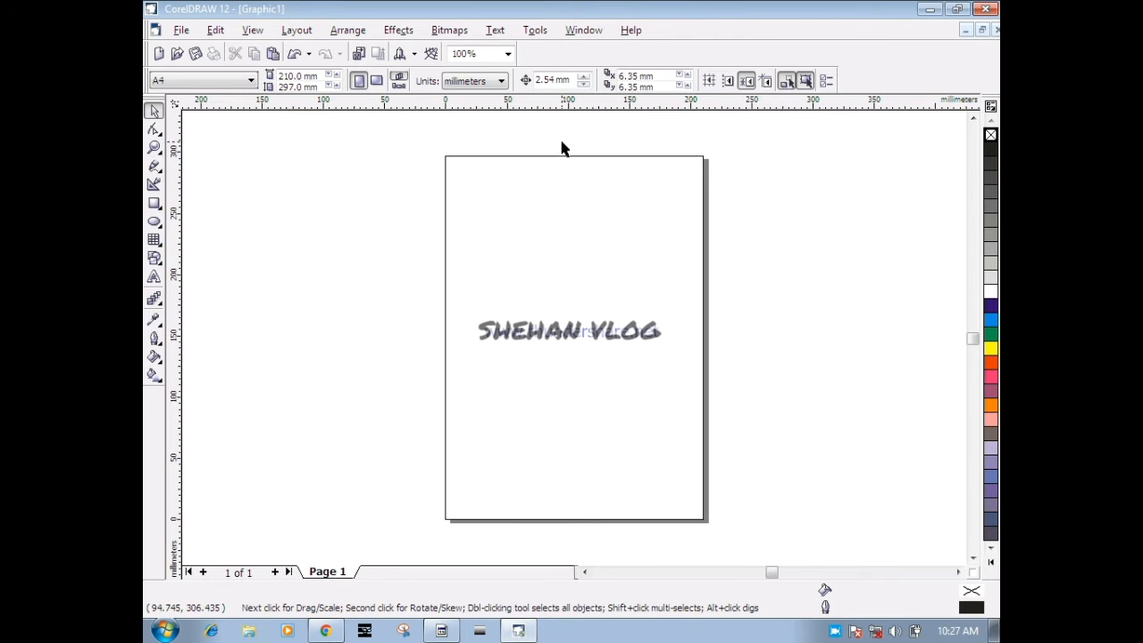
# - Show the Text toolbar and dock it beside the standard toolbar
pyautogui.rightClick(545, 51)
pyautogui.click(566, 159)
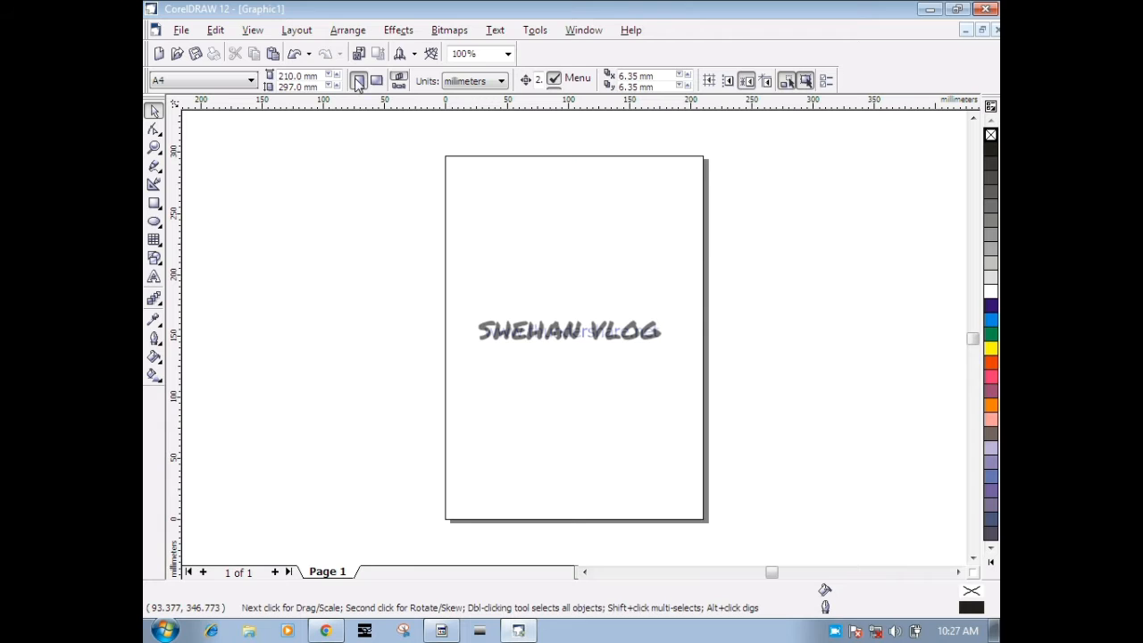
pyautogui.moveTo(530, 223); pyautogui.dragTo(693, 49)
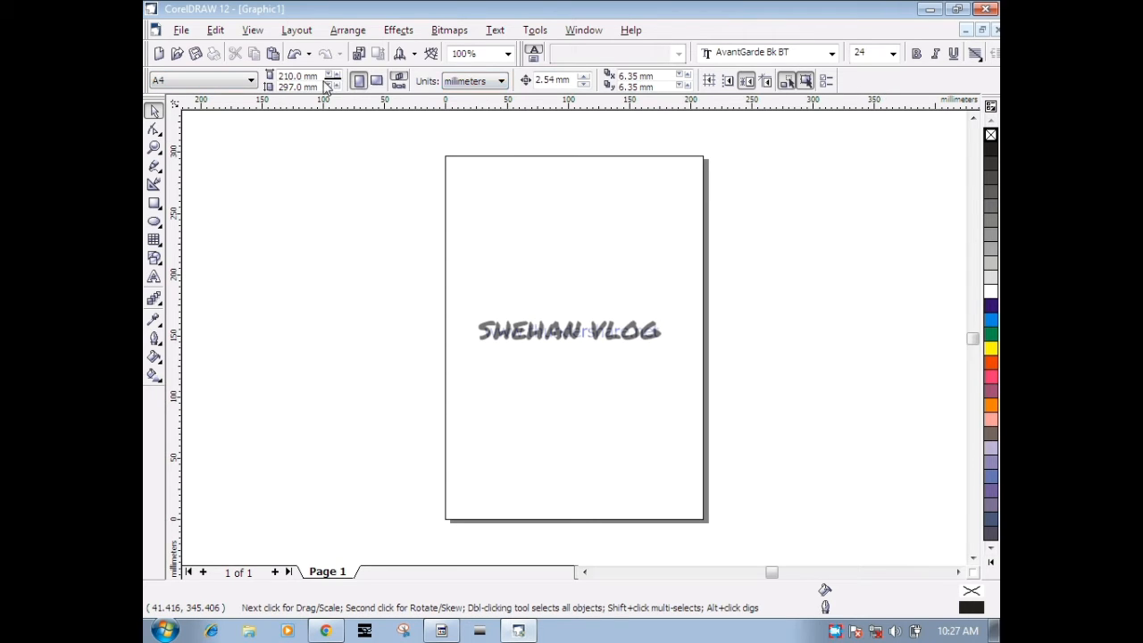
# - Try the Tabloid and A5 page sizes and return the page to A4
pyautogui.click(240, 83)
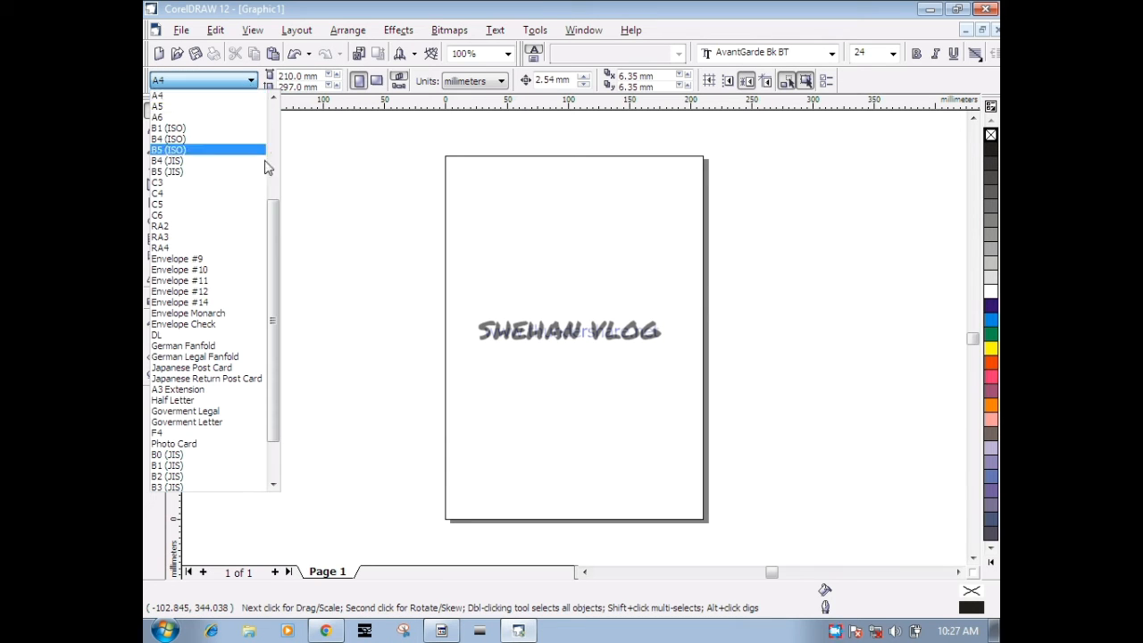
pyautogui.scroll(3, 268, 125)
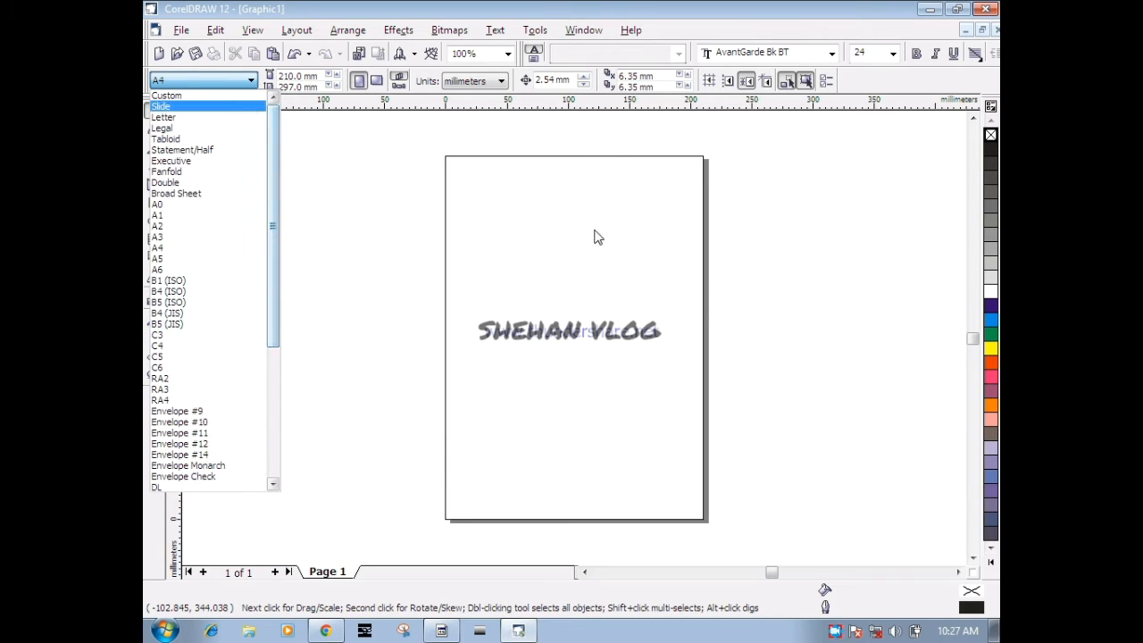
pyautogui.click(264, 139)
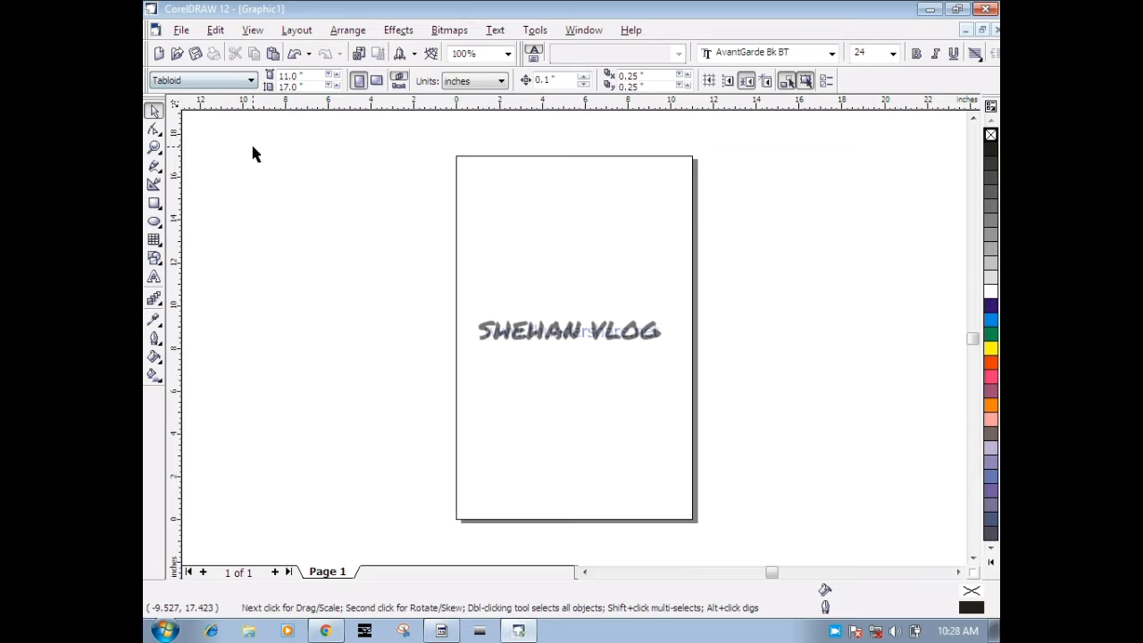
pyautogui.click(251, 80)
pyautogui.click(245, 215)
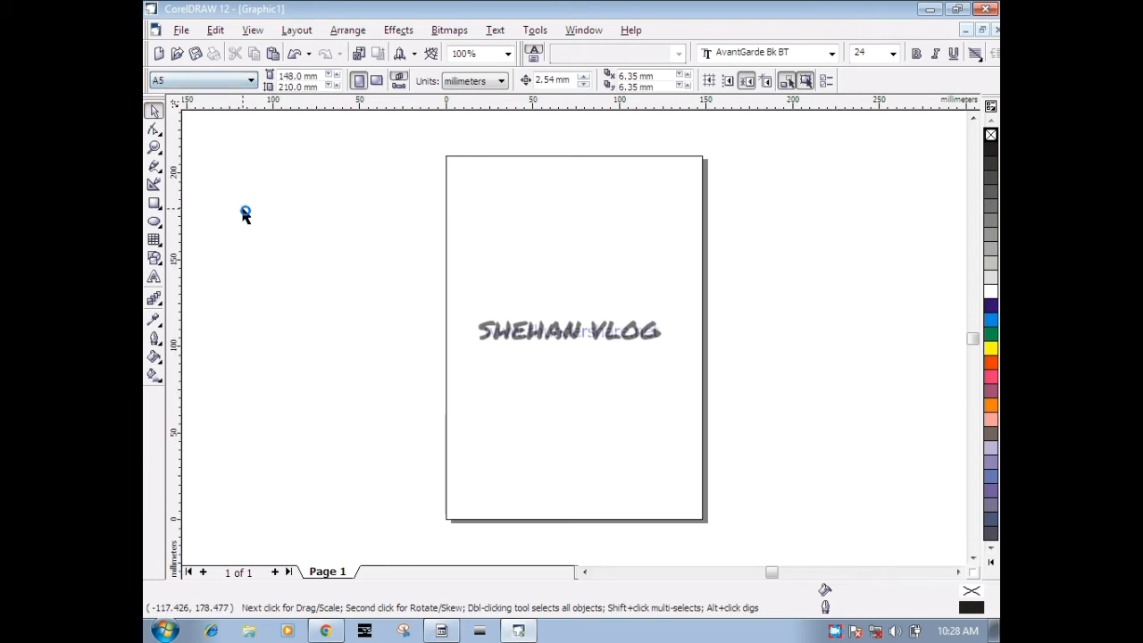
pyautogui.click(251, 80)
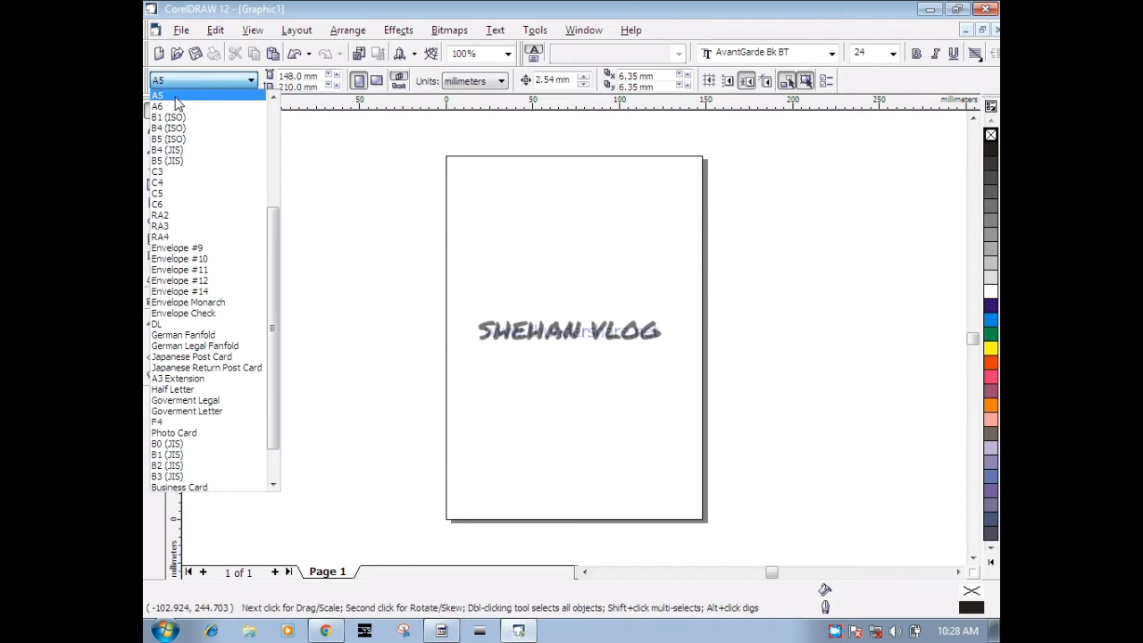
pyautogui.scroll(1, 186, 128)
pyautogui.click(184, 122)
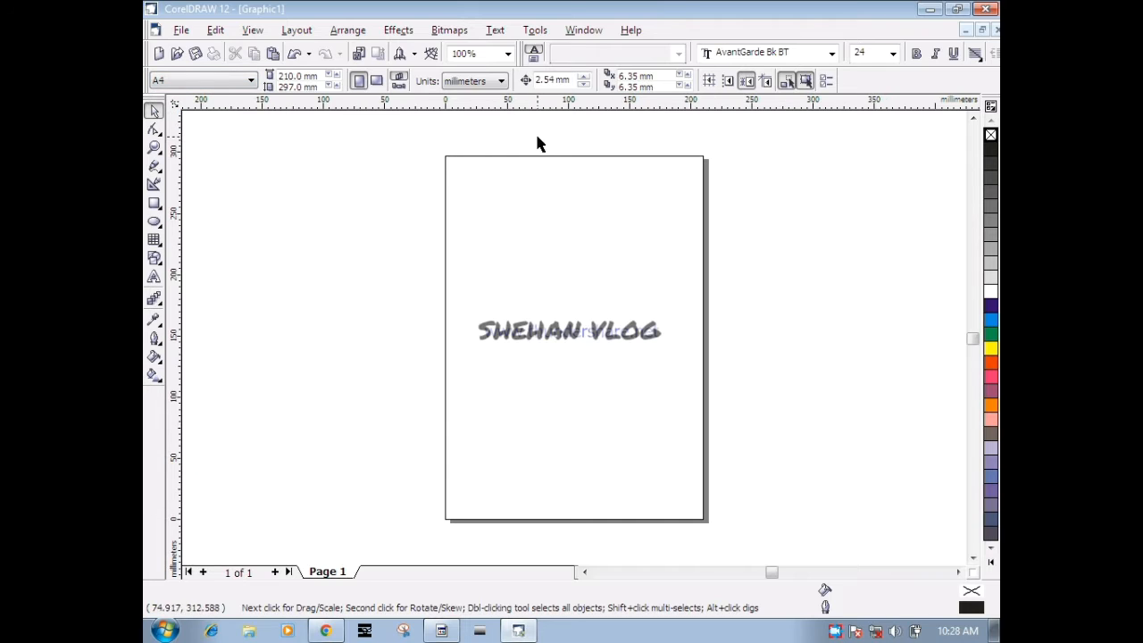
# - Change the document's measurement units to pixels
pyautogui.click(466, 82)
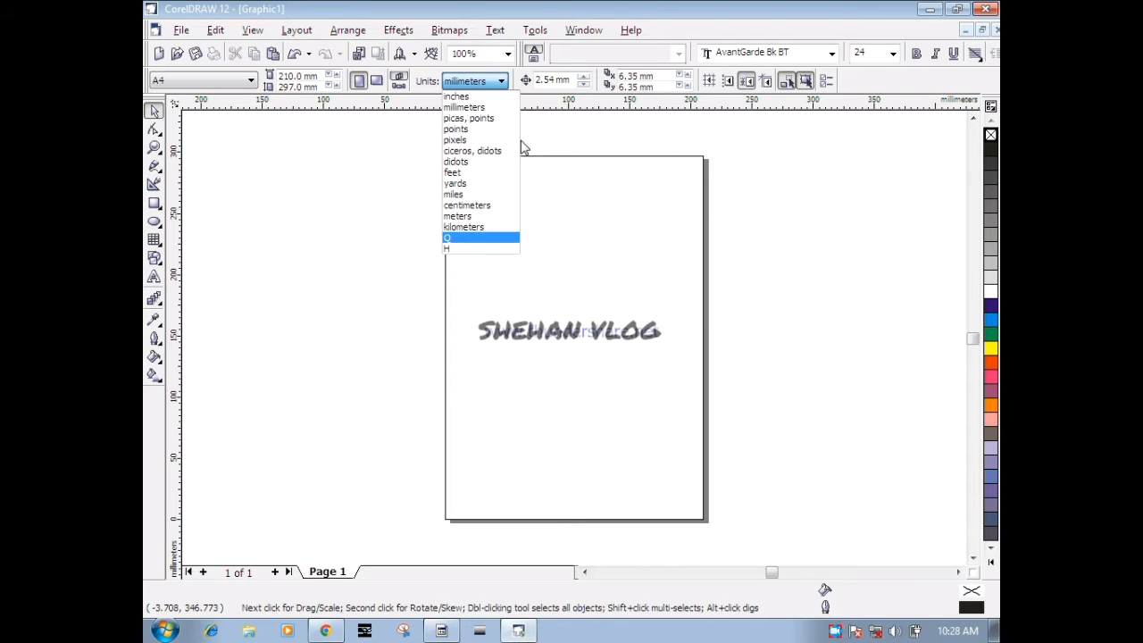
pyautogui.click(556, 139)
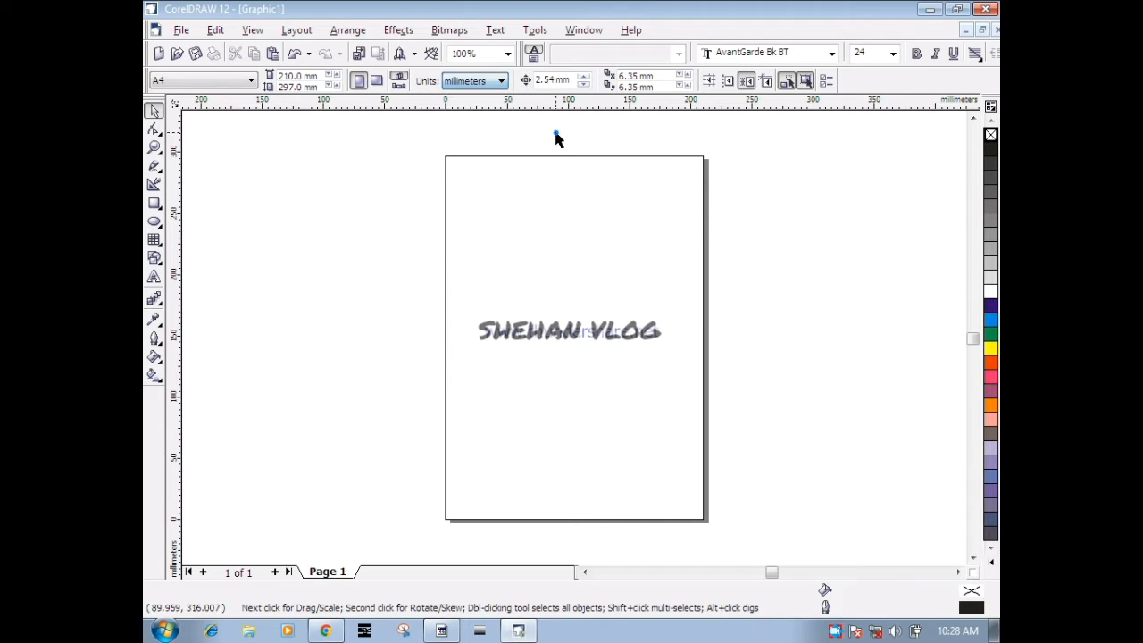
pyautogui.click(500, 80)
pyautogui.click(474, 141)
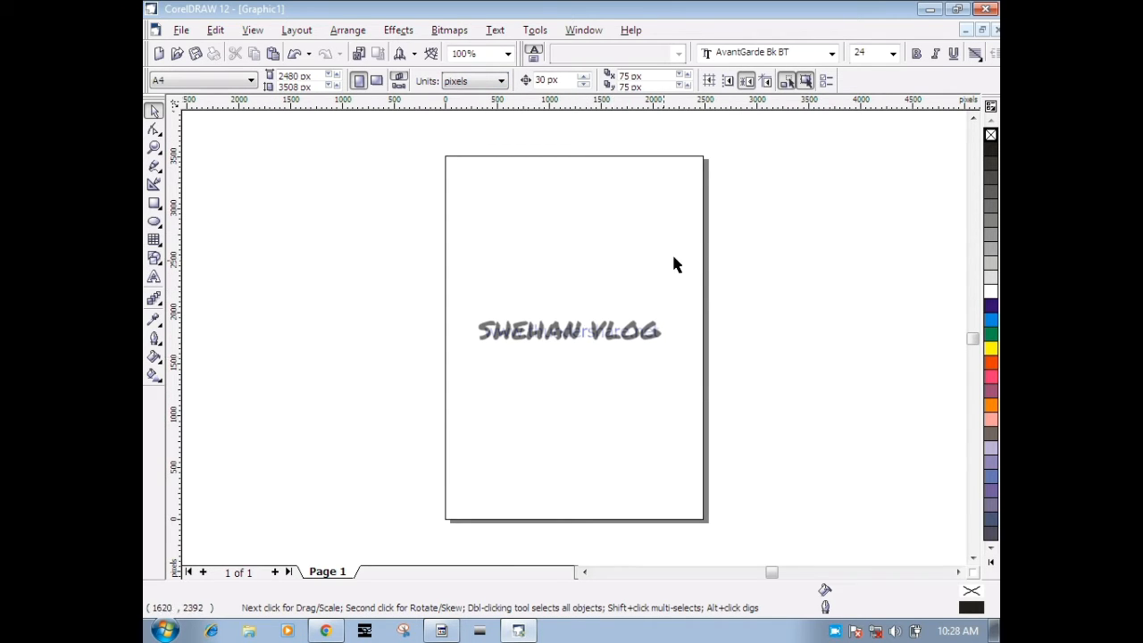
pyautogui.click(480, 82)
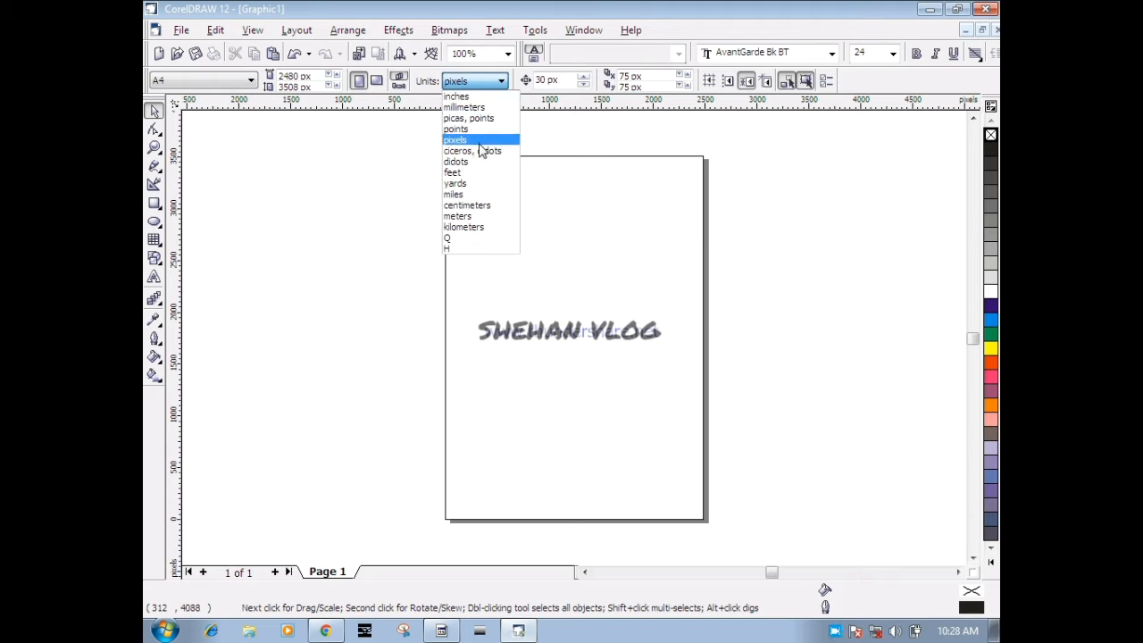
pyautogui.click(476, 141)
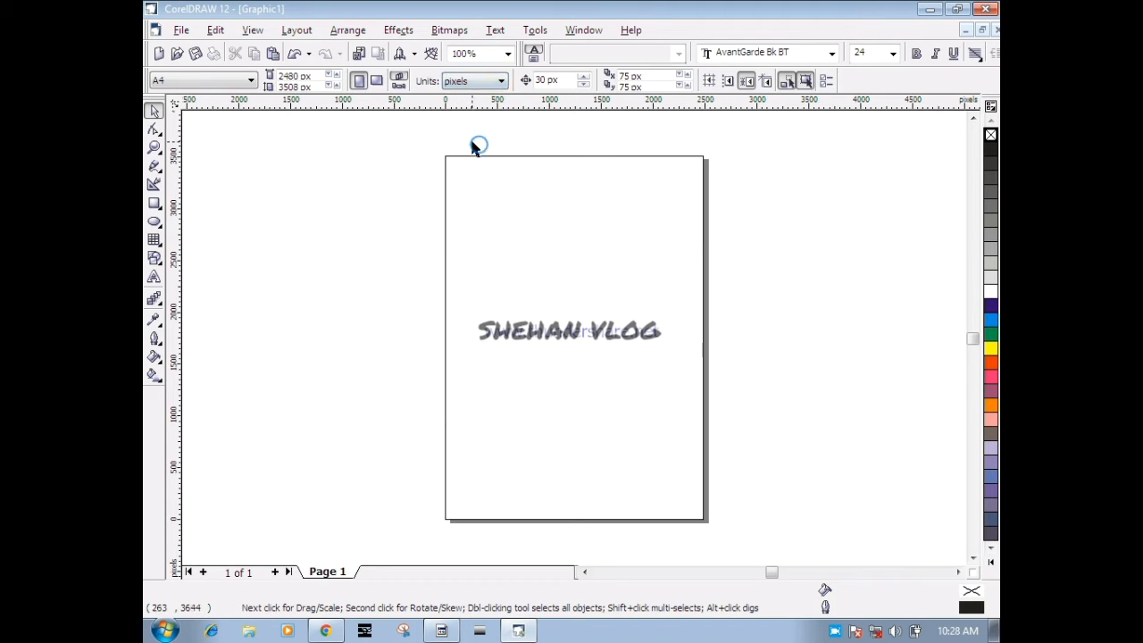
# - Set a custom page size of 1500 px wide by 1500 px high
pyautogui.doubleClick(295, 75)
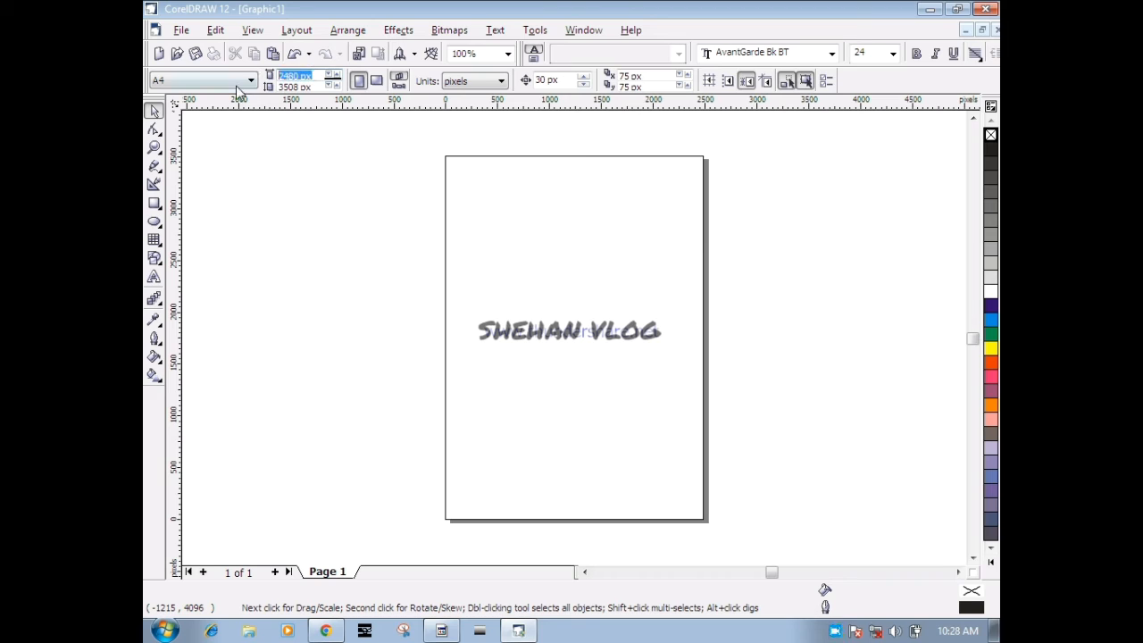
pyautogui.write('1500')
pyautogui.press('Tab')
pyautogui.write('15')
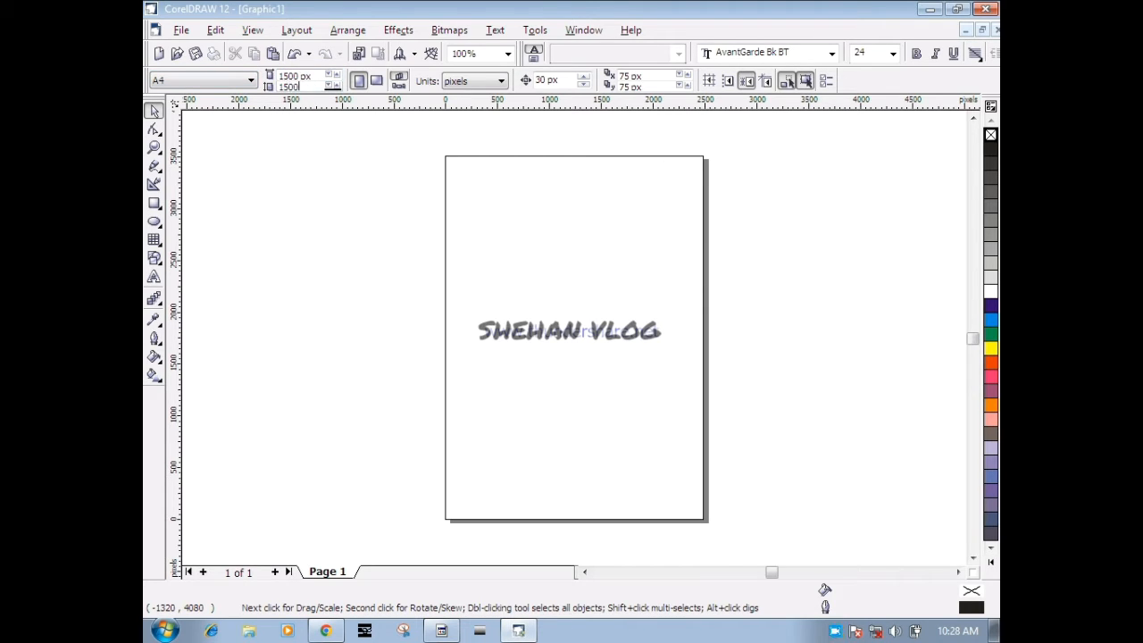
pyautogui.press('Return')
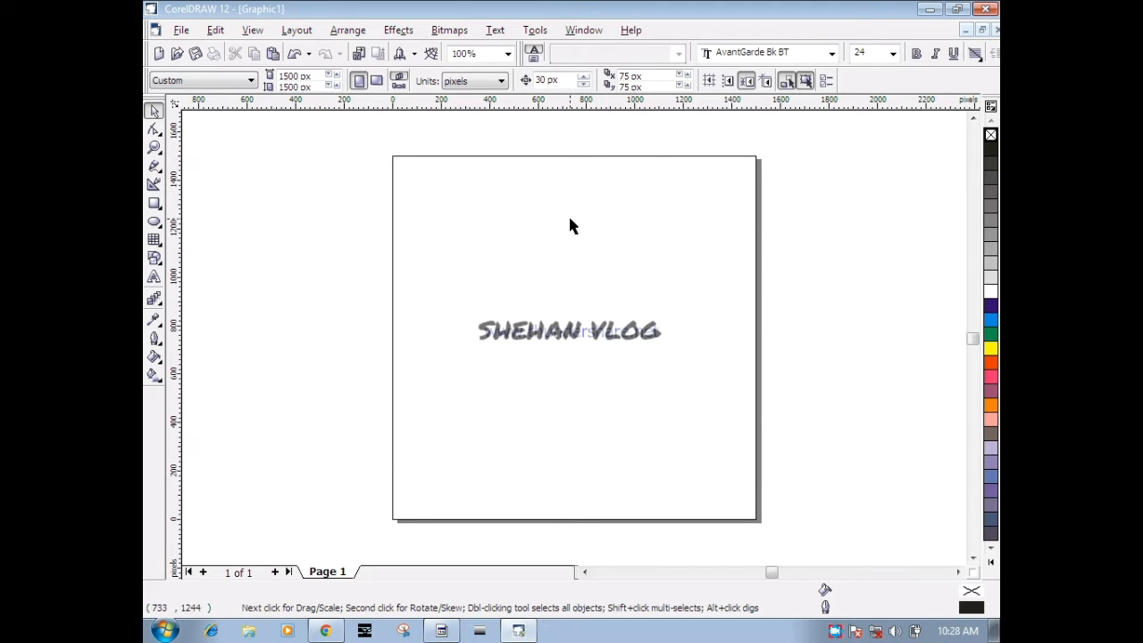
# - Switch the units to inches and set the page size to 6 by 6 inches
pyautogui.click(495, 82)
pyautogui.click(475, 96)
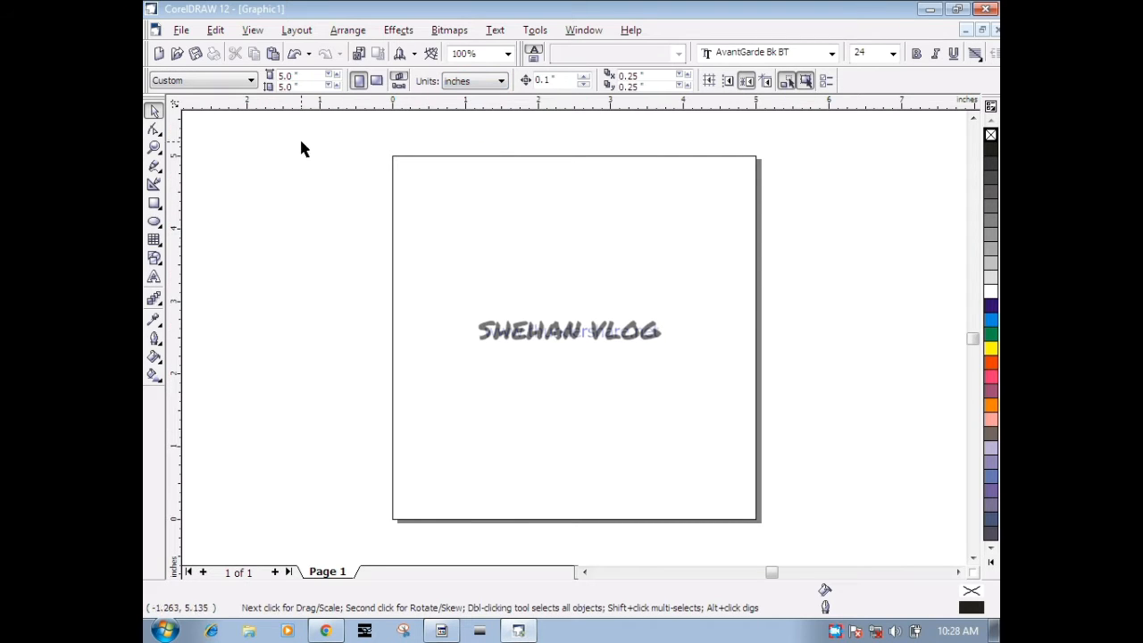
pyautogui.doubleClick(293, 75)
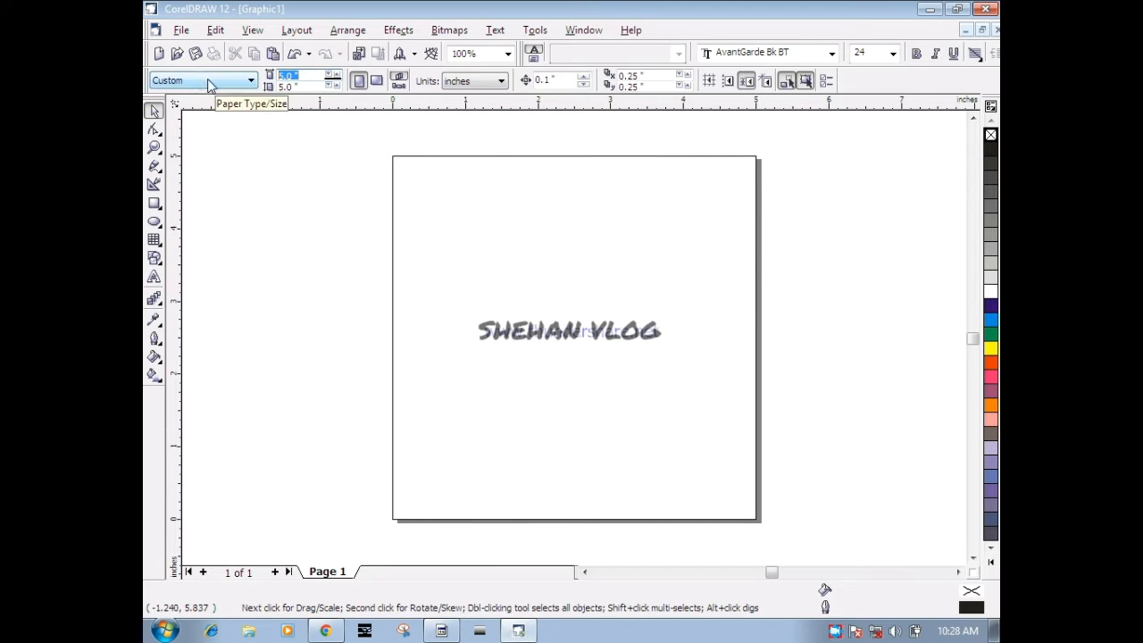
pyautogui.write('6')
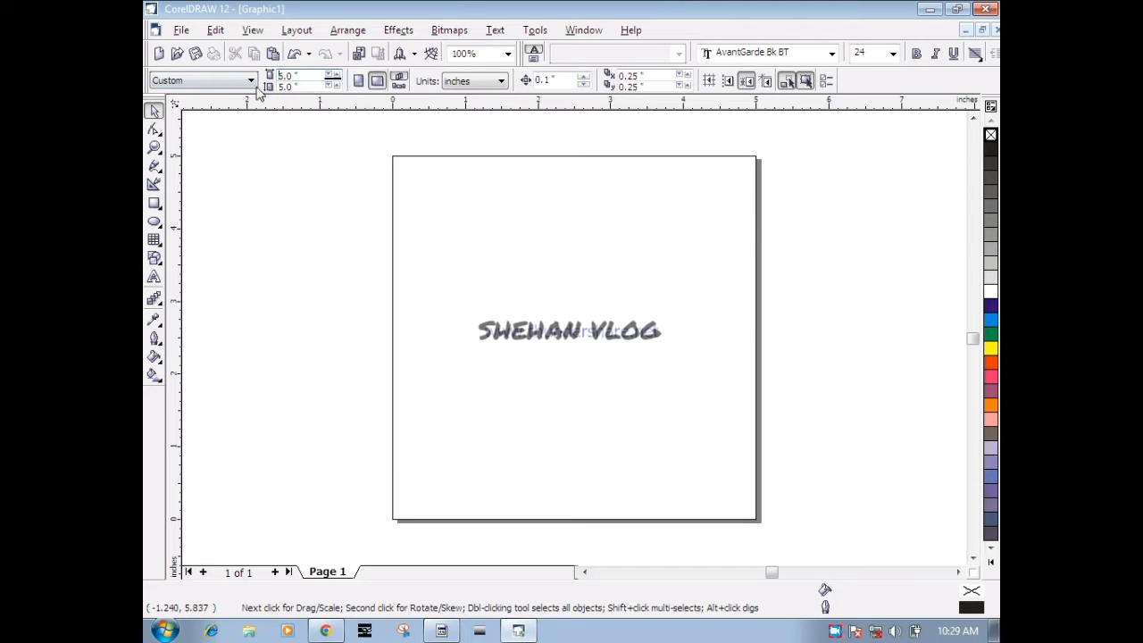
pyautogui.press('Tab')
pyautogui.write('6')
pyautogui.press('Return')
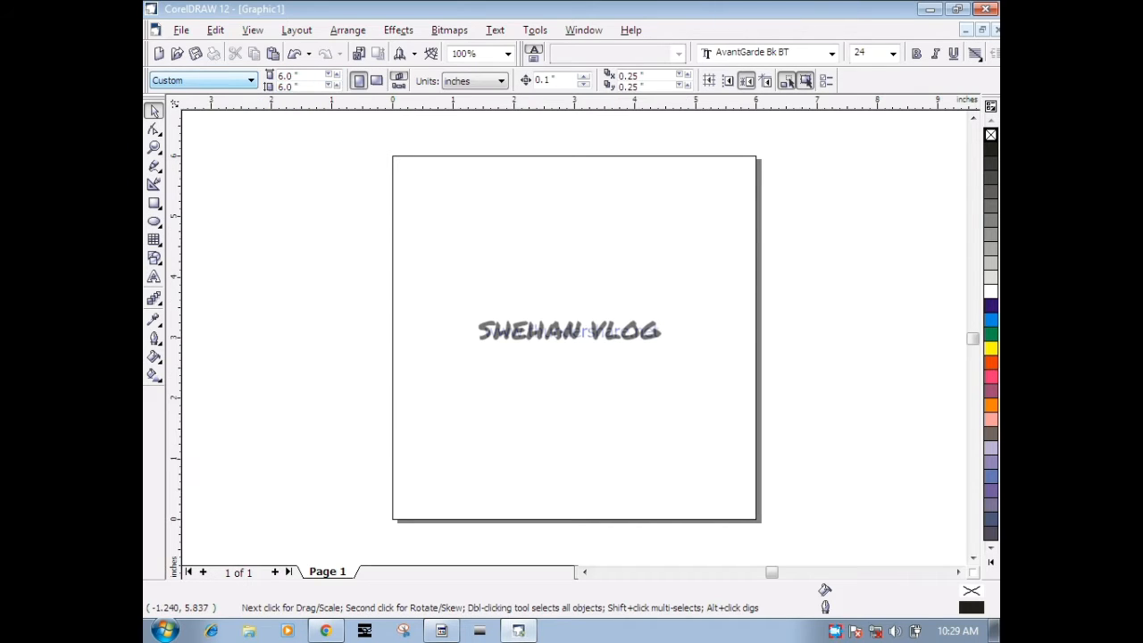
# - Resize the page to 10 inches wide and 25 inches high
pyautogui.moveTo(303, 76); pyautogui.dragTo(220, 86)
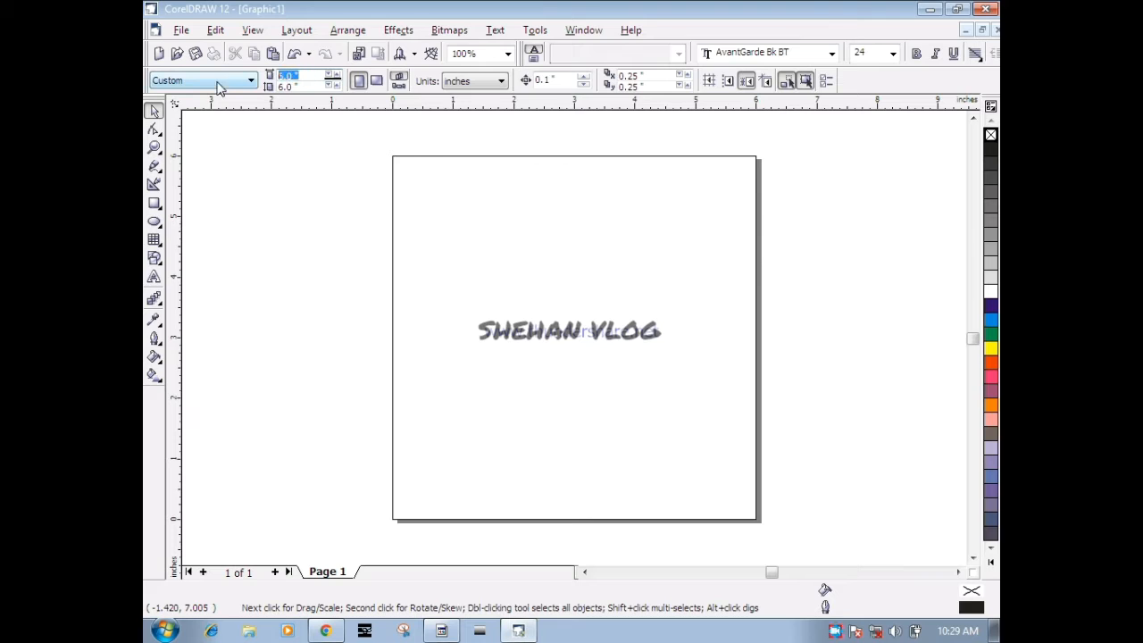
pyautogui.write('10')
pyautogui.press('Return')
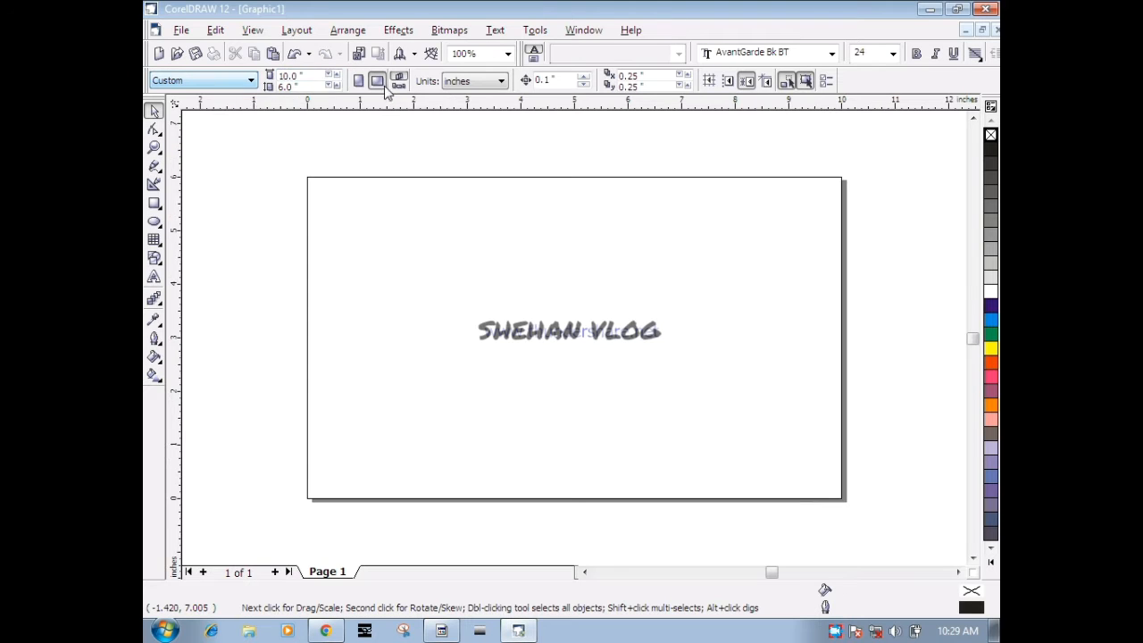
pyautogui.doubleClick(328, 86)
pyautogui.write('25')
pyautogui.press('Return')
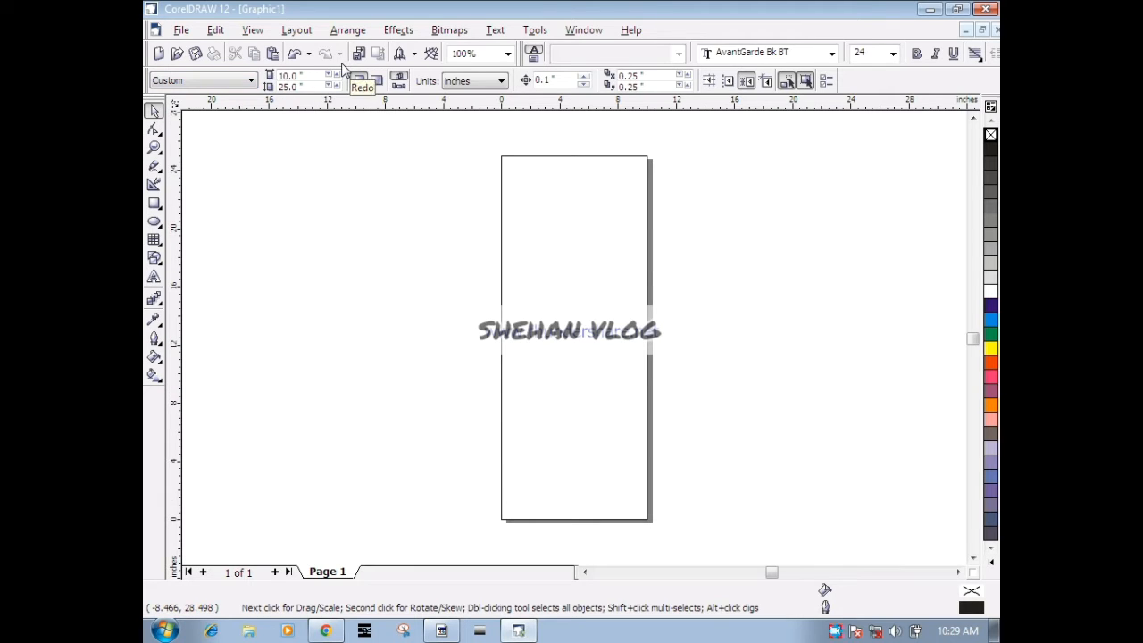
# - Switch the units back to pixels and set the page to 1500 by 1500 px
pyautogui.click(469, 81)
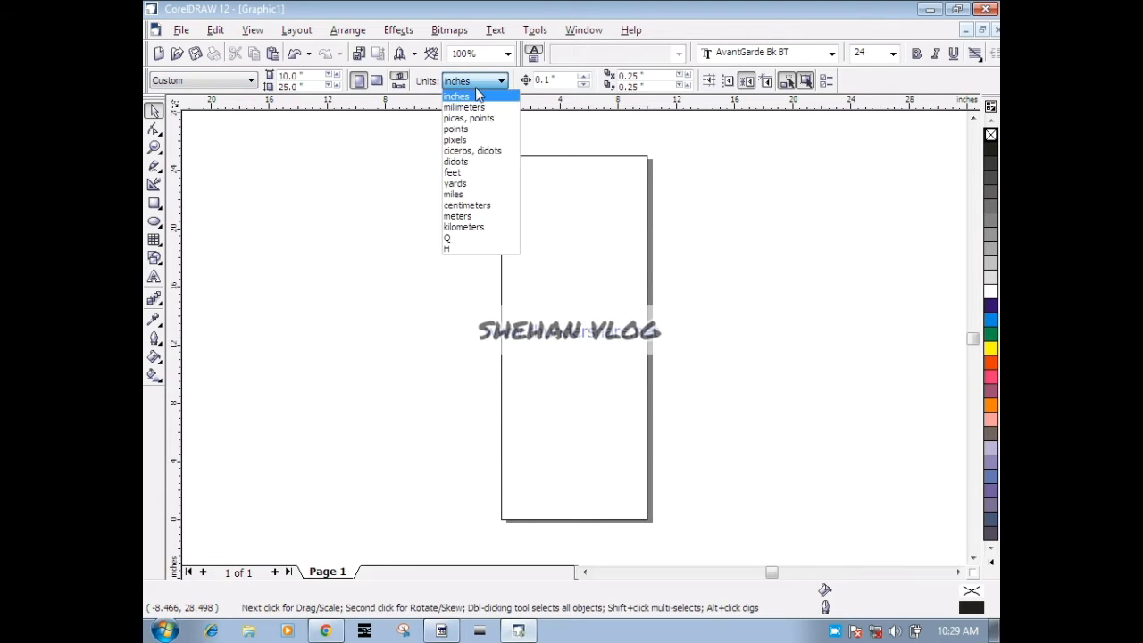
pyautogui.click(476, 140)
pyautogui.moveTo(317, 77); pyautogui.dragTo(158, 81)
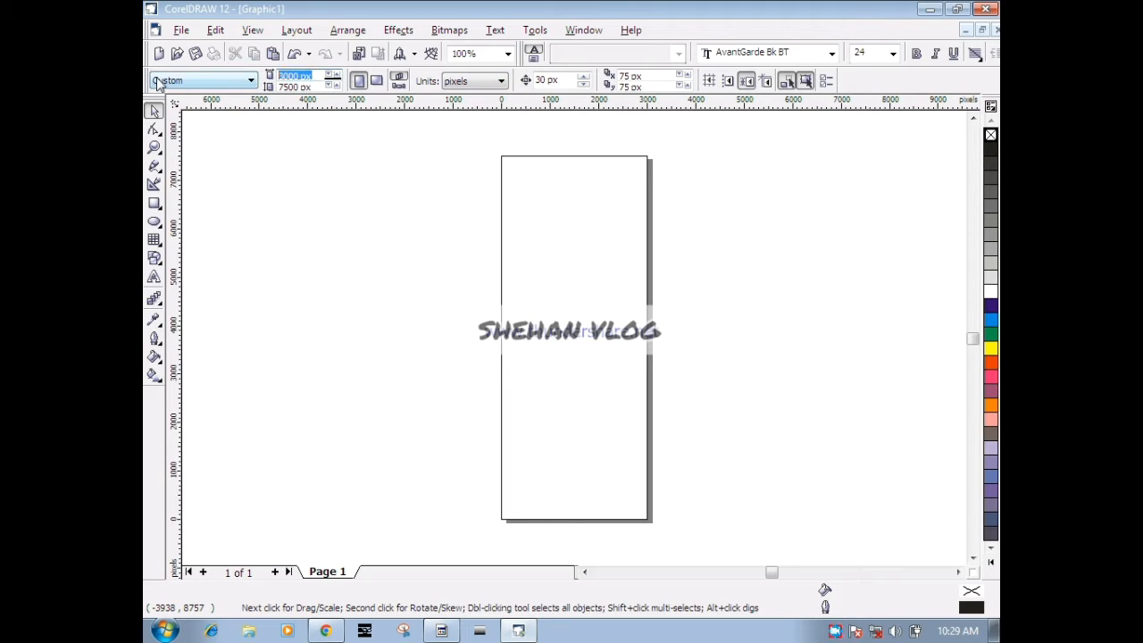
pyautogui.write('1500')
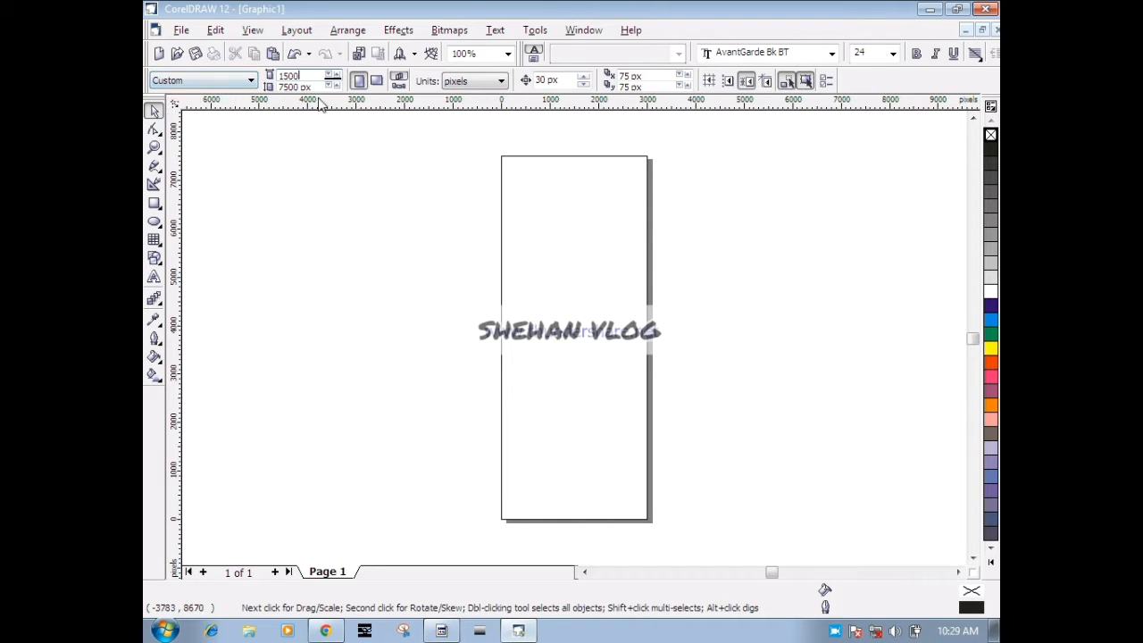
pyautogui.press('Tab')
pyautogui.write('1')
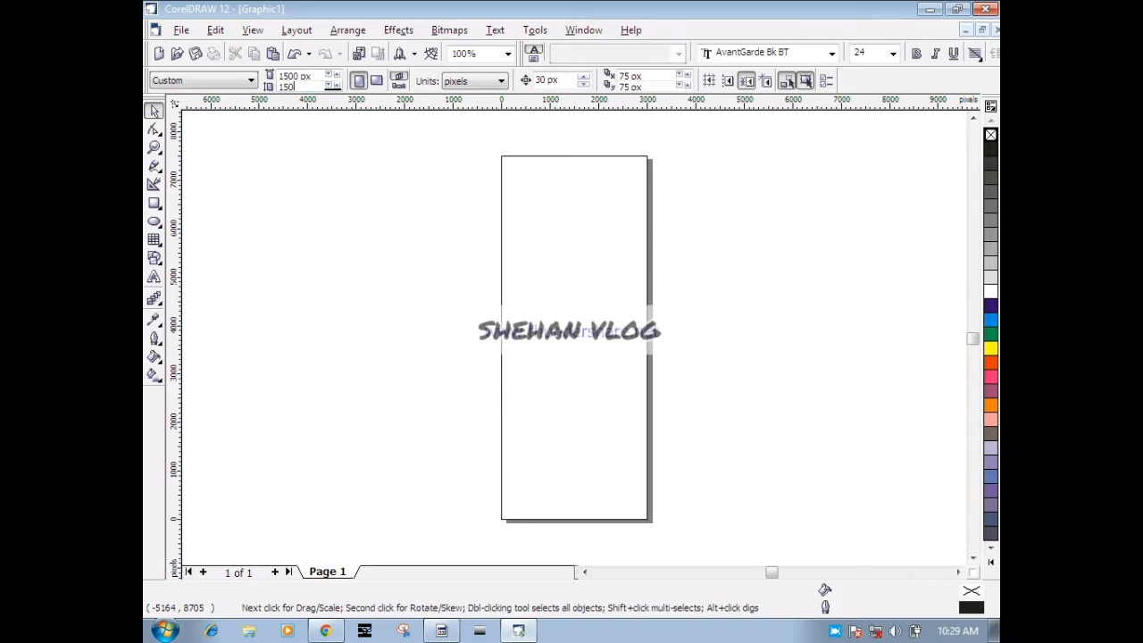
pyautogui.write('500')
pyautogui.press('Return')
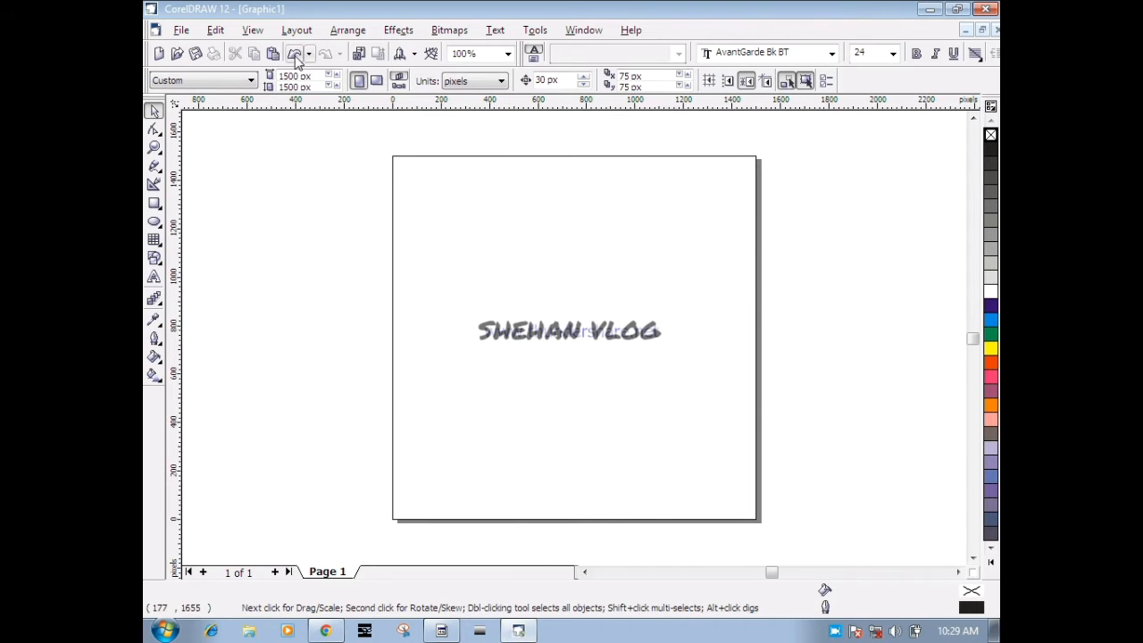
# - Paste the copied coconut husks chips image and place it beside the page, trying a size of about 1498 px square
pyautogui.hotkey('ctrl', 'v')
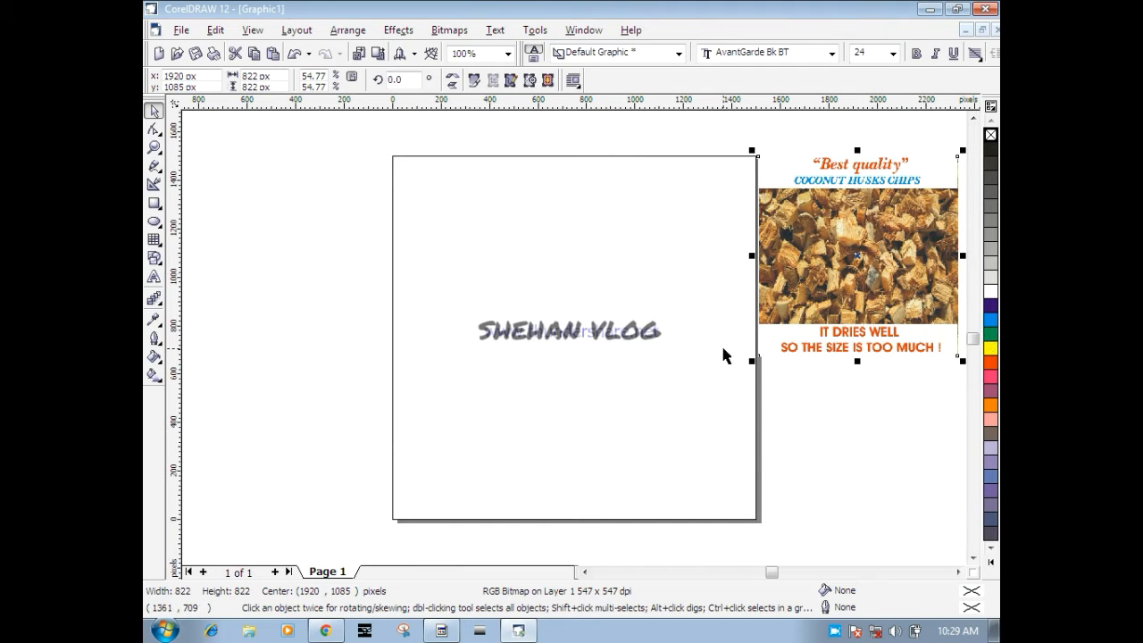
pyautogui.moveTo(750, 360); pyautogui.dragTo(671, 439)
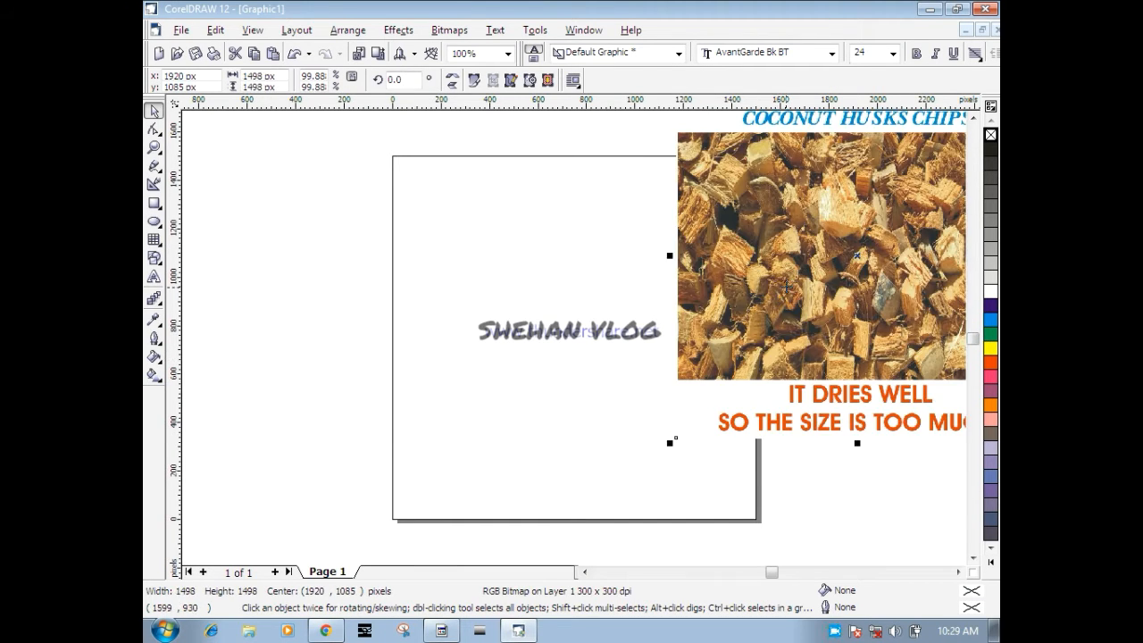
pyautogui.moveTo(832, 224); pyautogui.dragTo(807, 290)
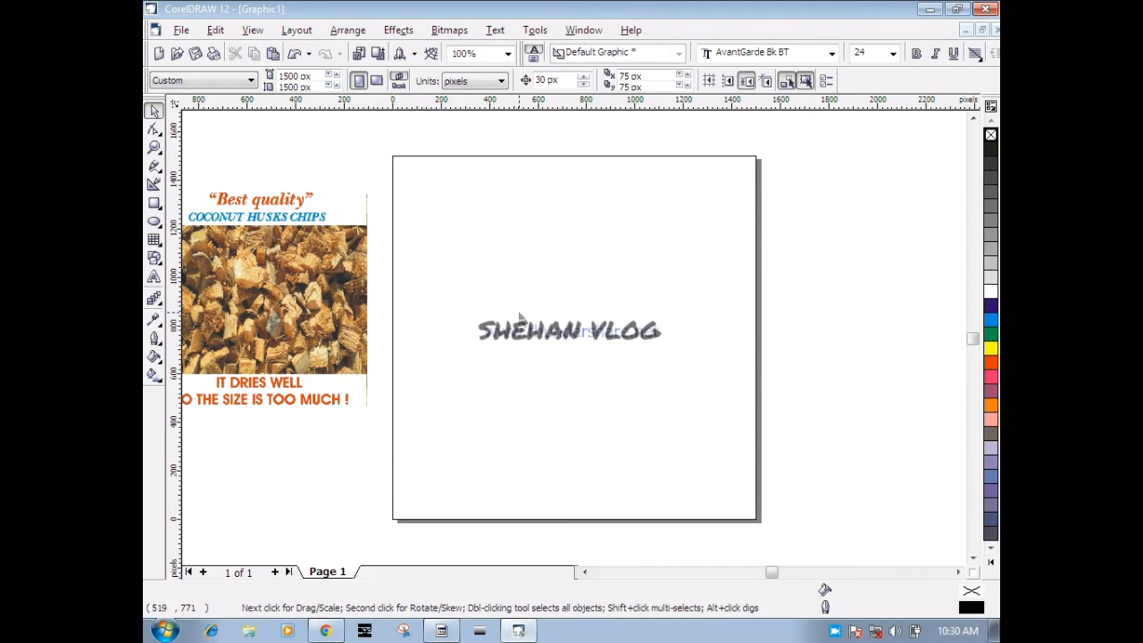
pyautogui.click(181, 31)
pyautogui.click(181, 31)
pyautogui.click(181, 32)
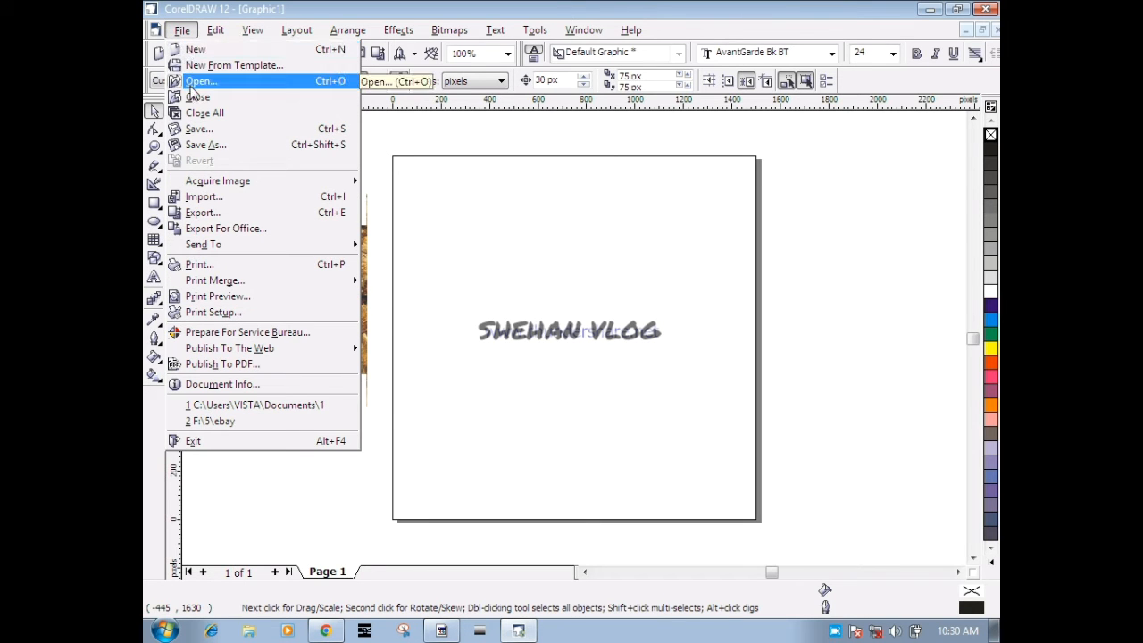
pyautogui.click(402, 201)
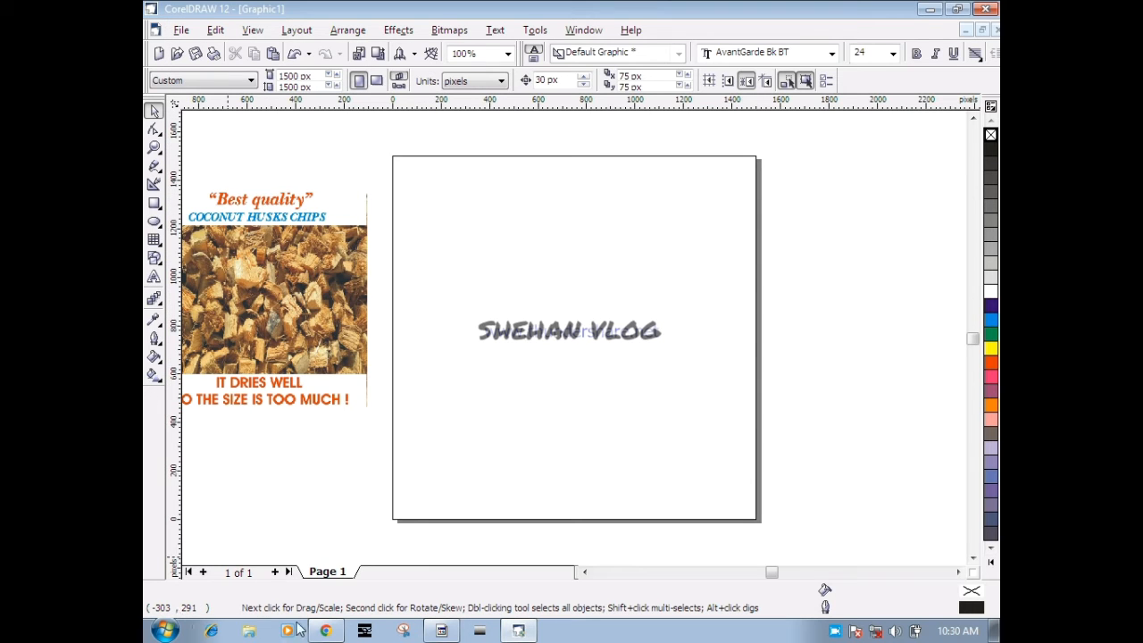
# - Bring the photo 20220403_074515 from folder 5 on the MY DATA (F:) drive into the drawing and close the file window
pyautogui.click(250, 630)
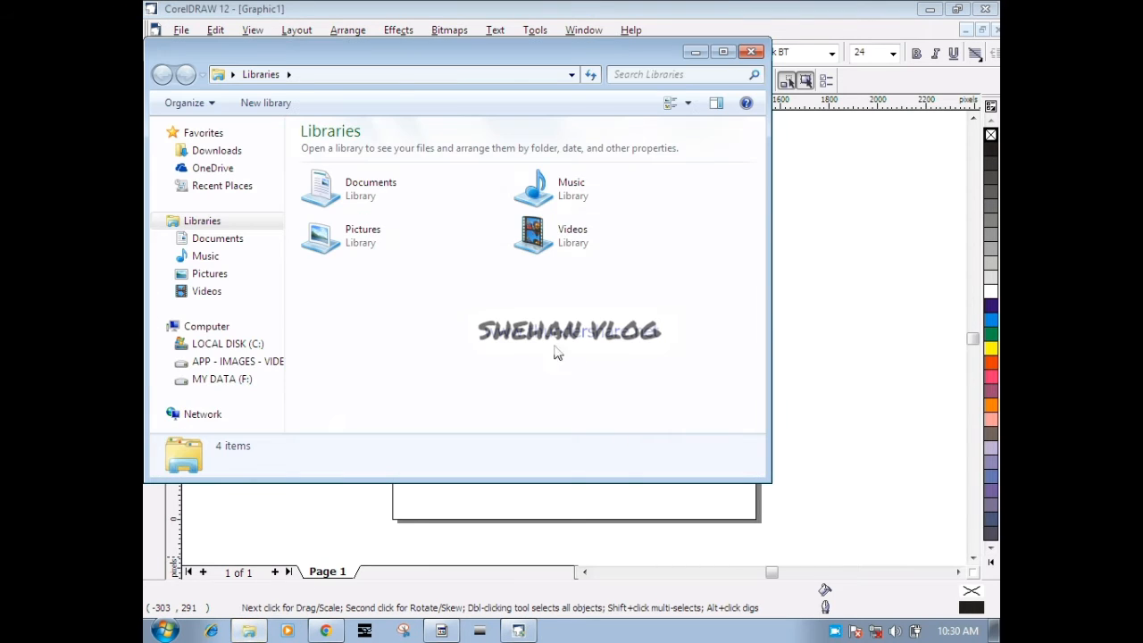
pyautogui.click(263, 384)
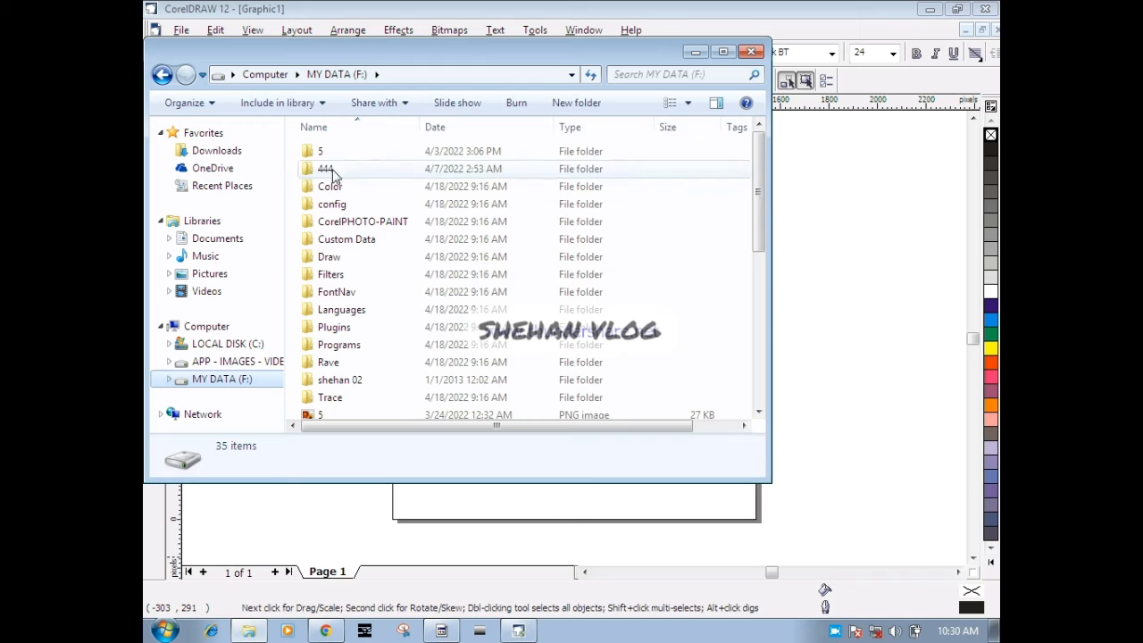
pyautogui.doubleClick(335, 150)
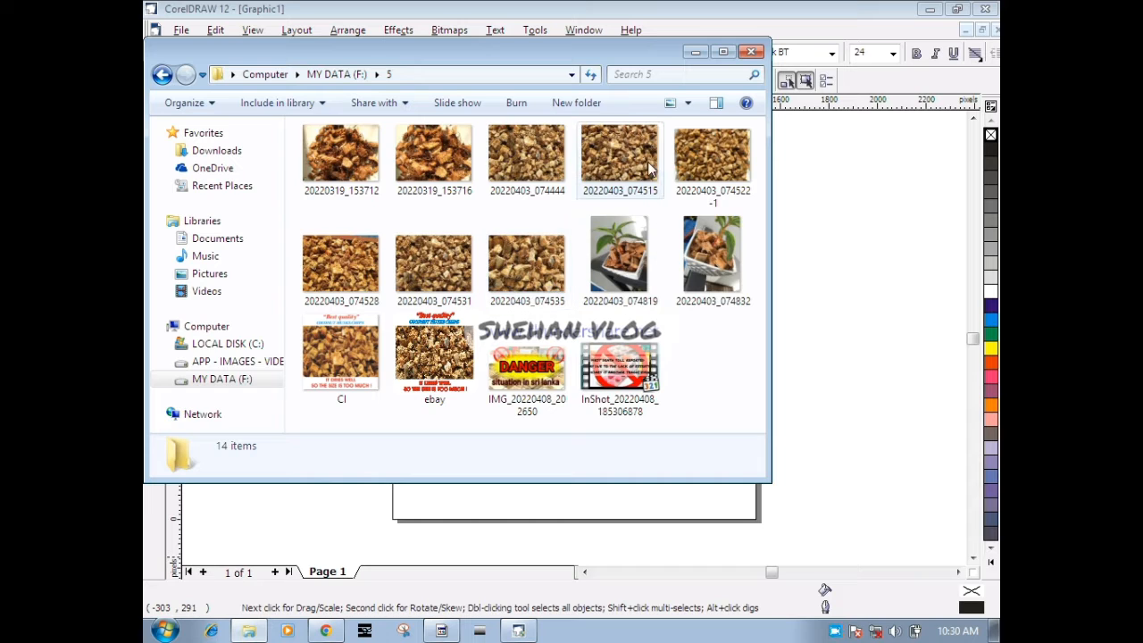
pyautogui.click(616, 157)
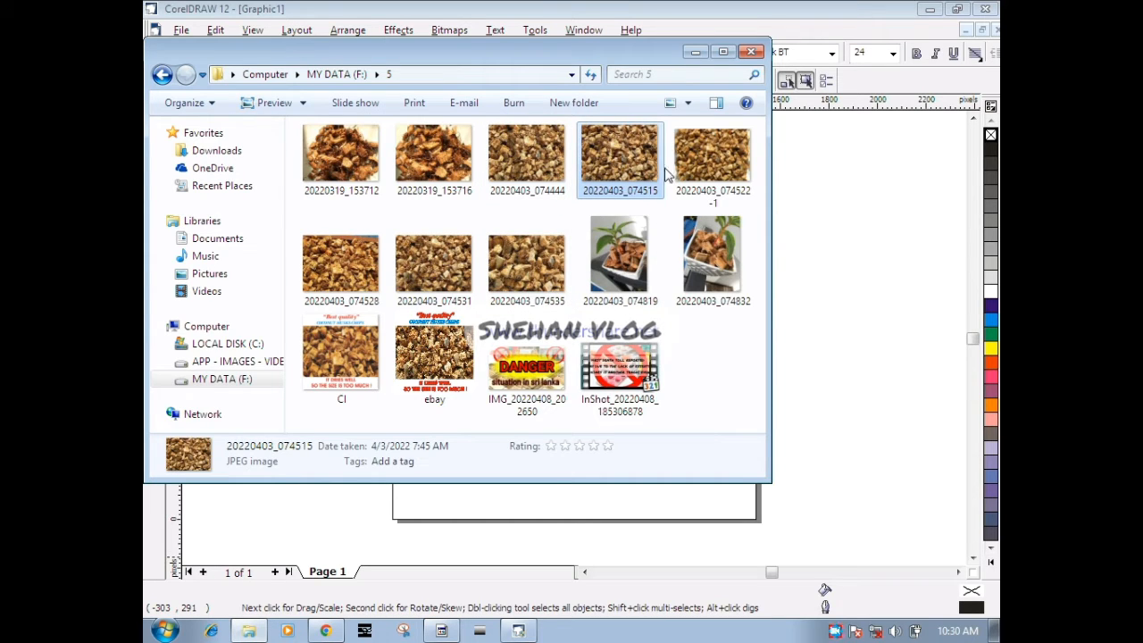
pyautogui.moveTo(665, 179); pyautogui.dragTo(882, 277)
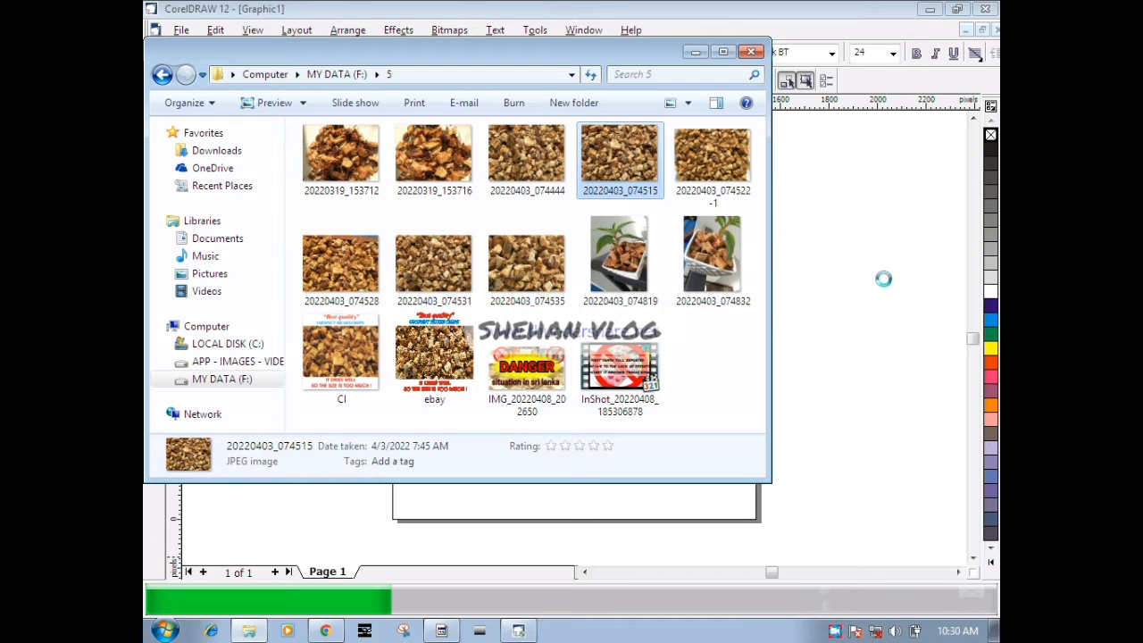
pyautogui.click(751, 53)
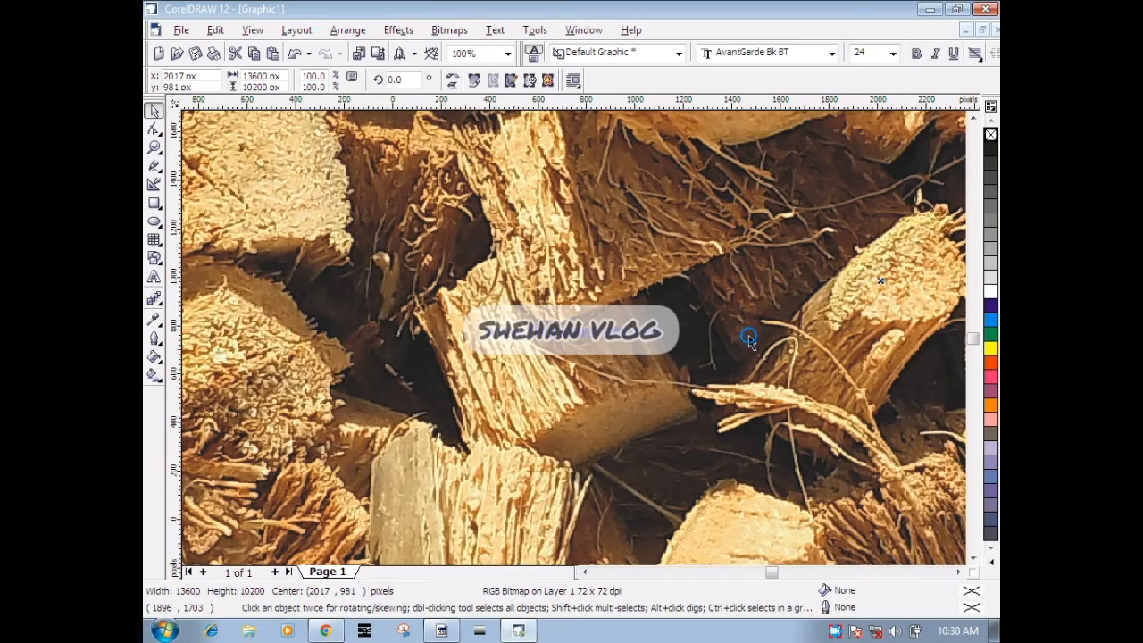
# - Scale the oversized photo down proportionally to about 605 by 454 px
pyautogui.scroll(-5, 748, 335)
pyautogui.scroll(-2, 747, 335)
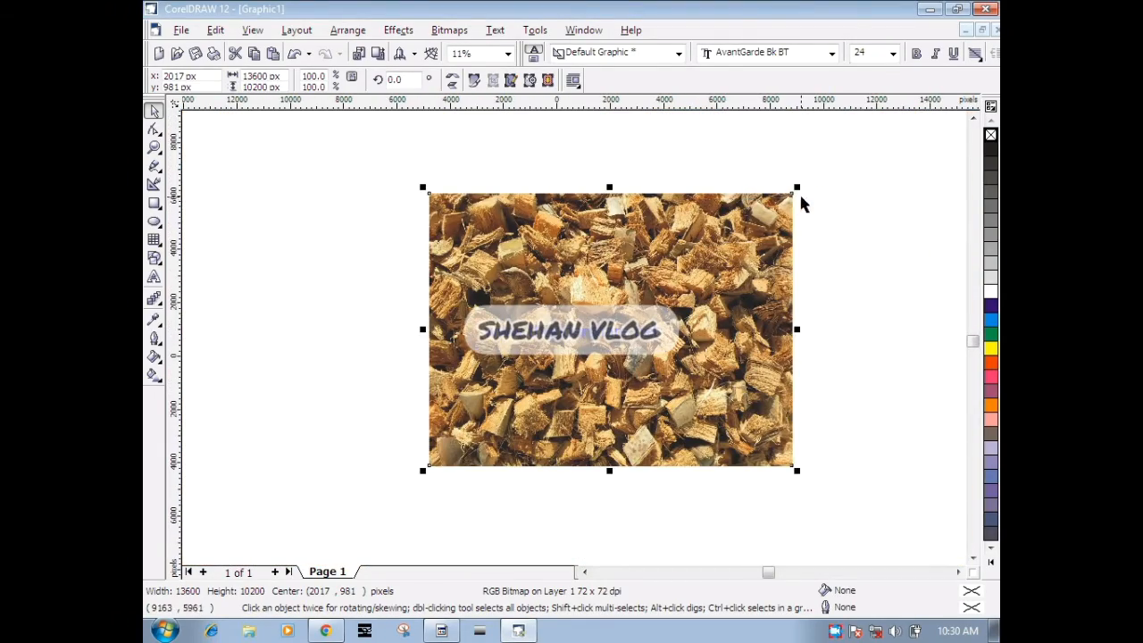
pyautogui.moveTo(796, 187); pyautogui.dragTo(623, 318)
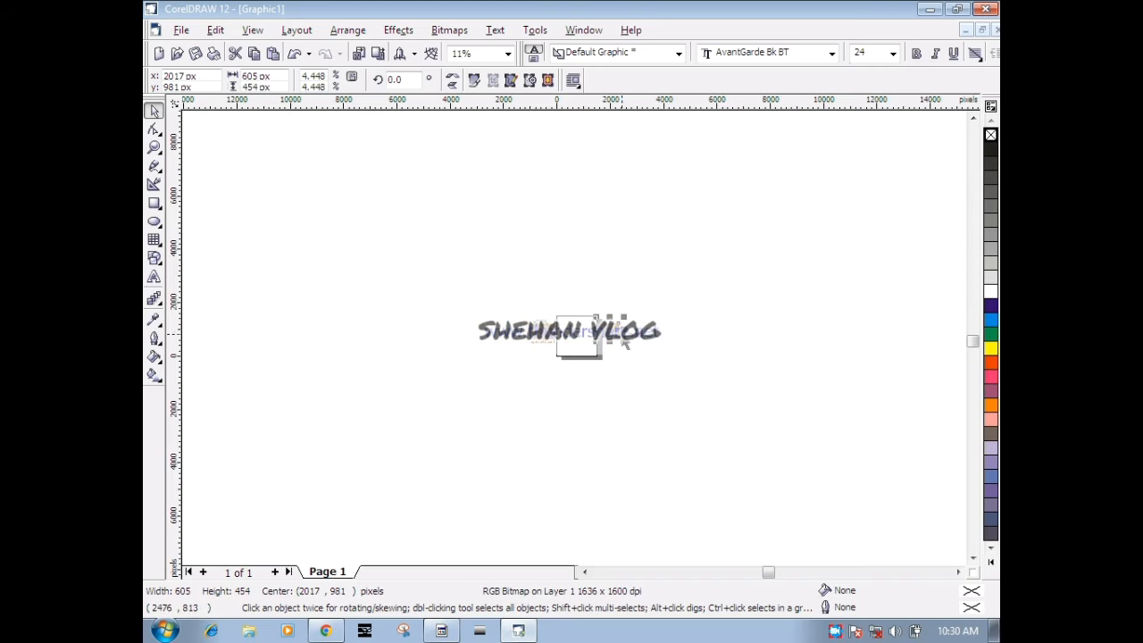
pyautogui.scroll(3, 616, 332)
pyautogui.scroll(2, 572, 332)
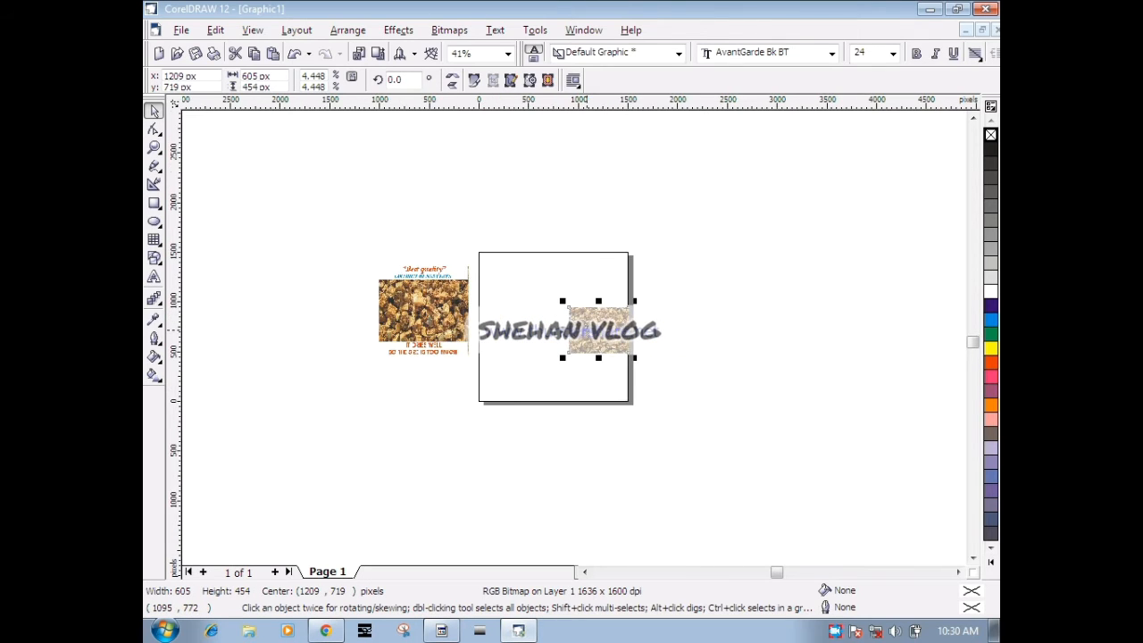
# - Move the photo within the page and set its size to 1500 by 1500 px, shifting it sideways over the page
pyautogui.click(554, 207)
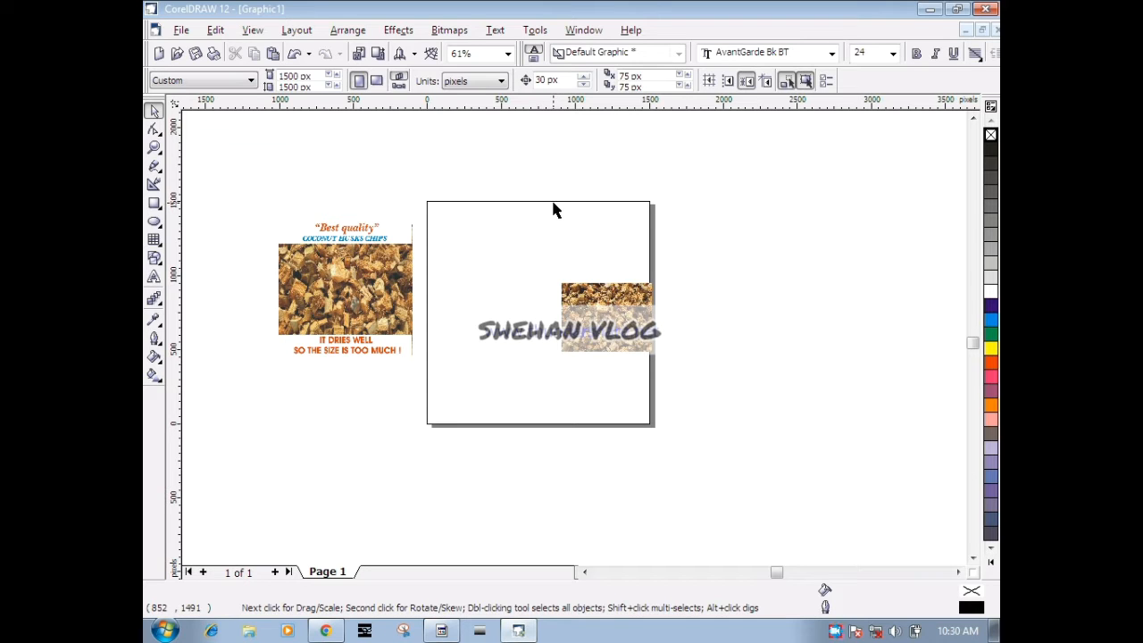
pyautogui.moveTo(625, 310); pyautogui.dragTo(538, 256)
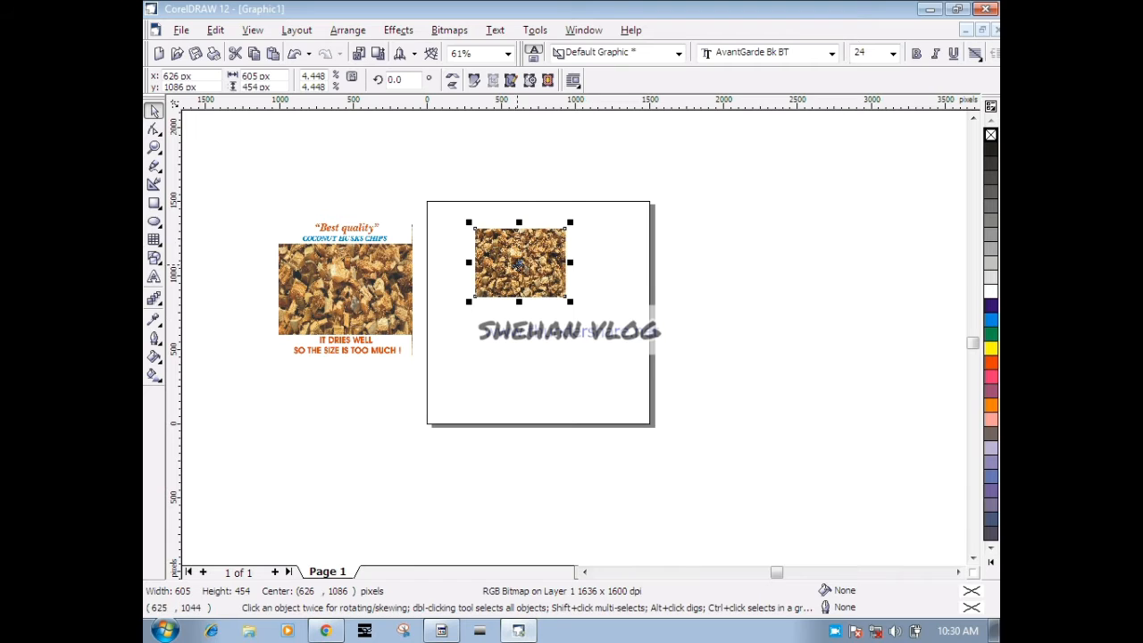
pyautogui.click(280, 78)
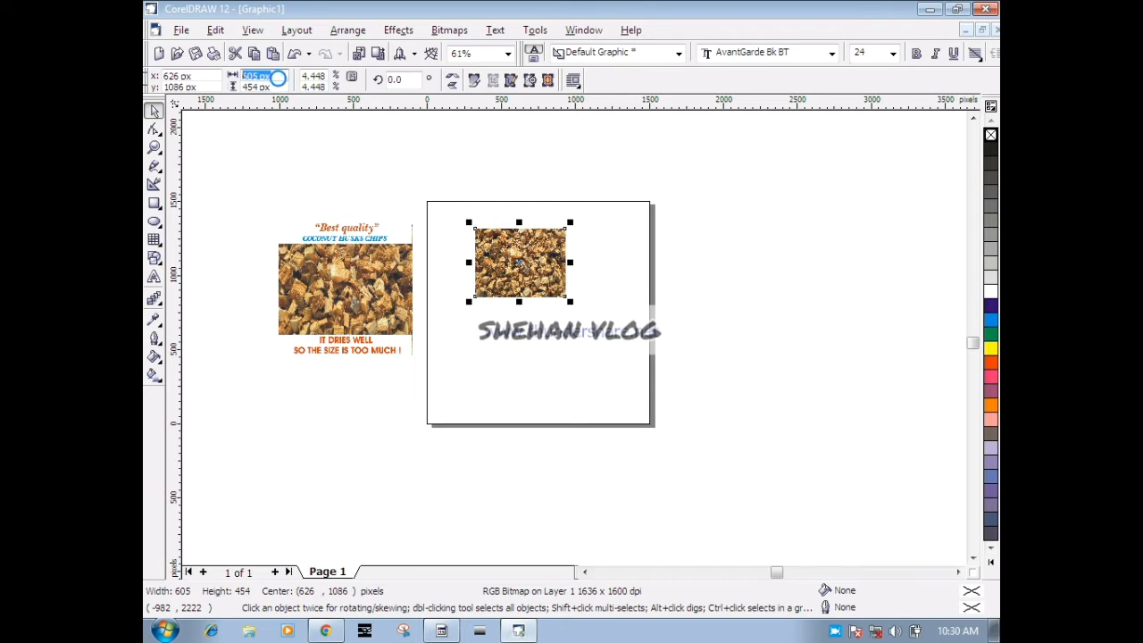
pyautogui.write('1500')
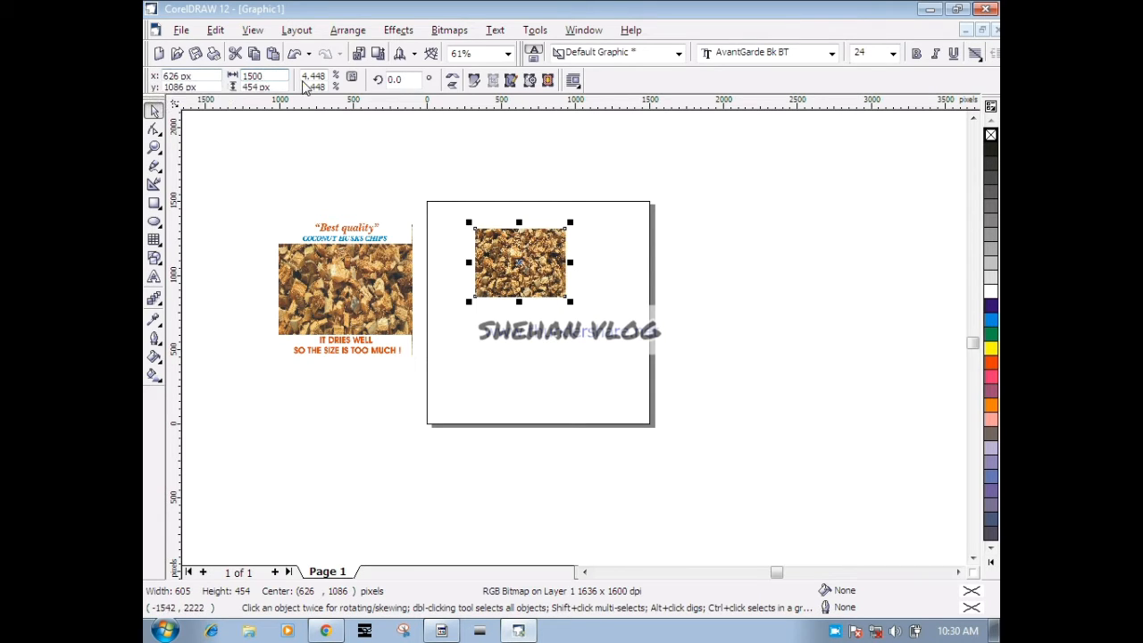
pyautogui.press('Tab')
pyautogui.write('1500')
pyautogui.press('Return')
pyautogui.moveTo(521, 260); pyautogui.dragTo(647, 298)
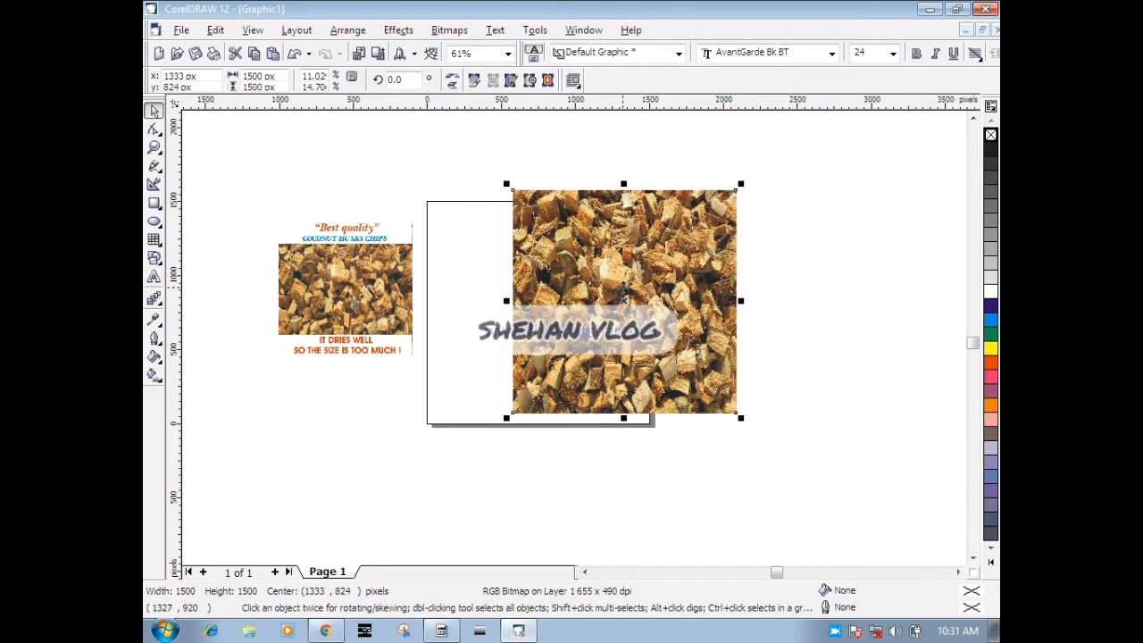
# - Undo the 1500 px resize and the moves that brought the photo onto the page
pyautogui.hotkey('ctrl', 'z')
pyautogui.hotkey('ctrl', 'z')
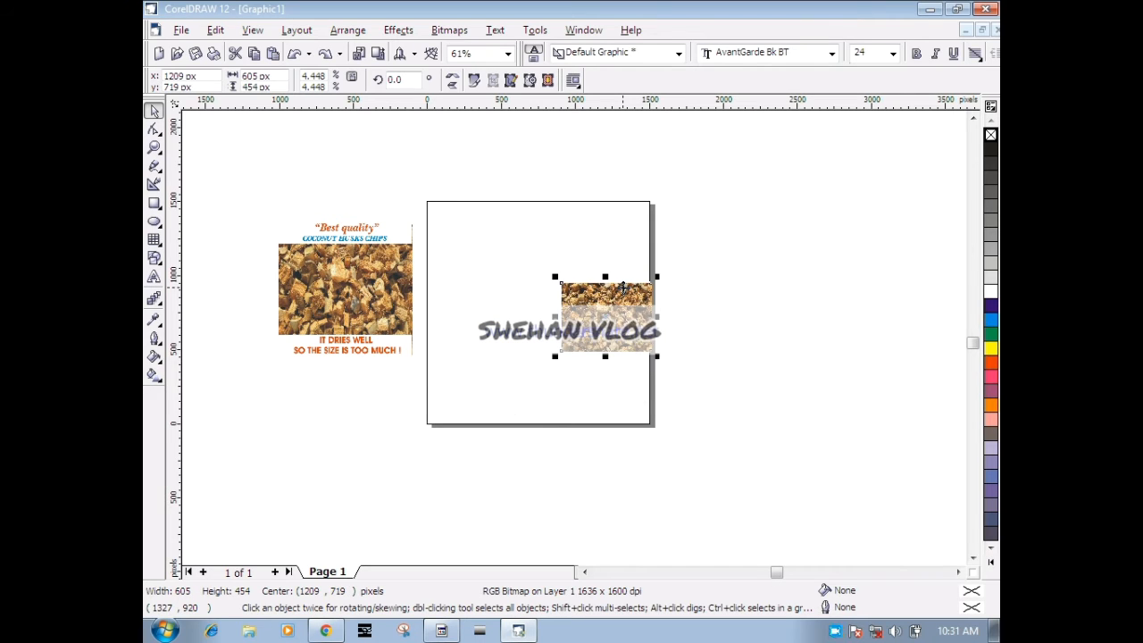
pyautogui.hotkey('ctrl', 'z')
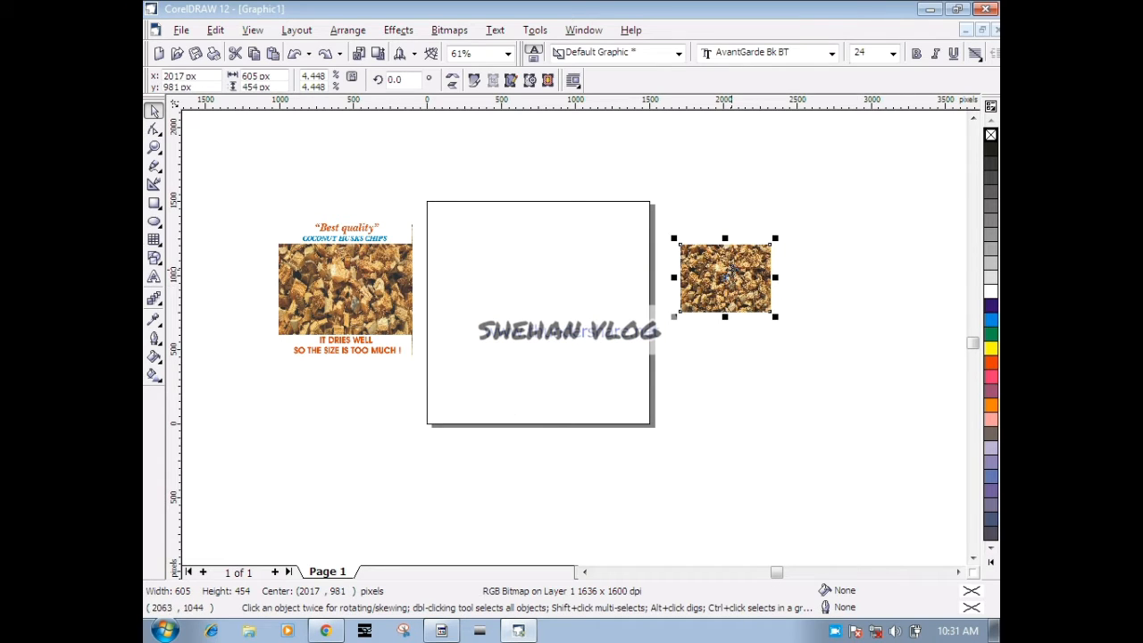
# - Place the photo over the page and enlarge it proportionally to about 1660 by 1245 px
pyautogui.moveTo(725, 278); pyautogui.dragTo(451, 284)
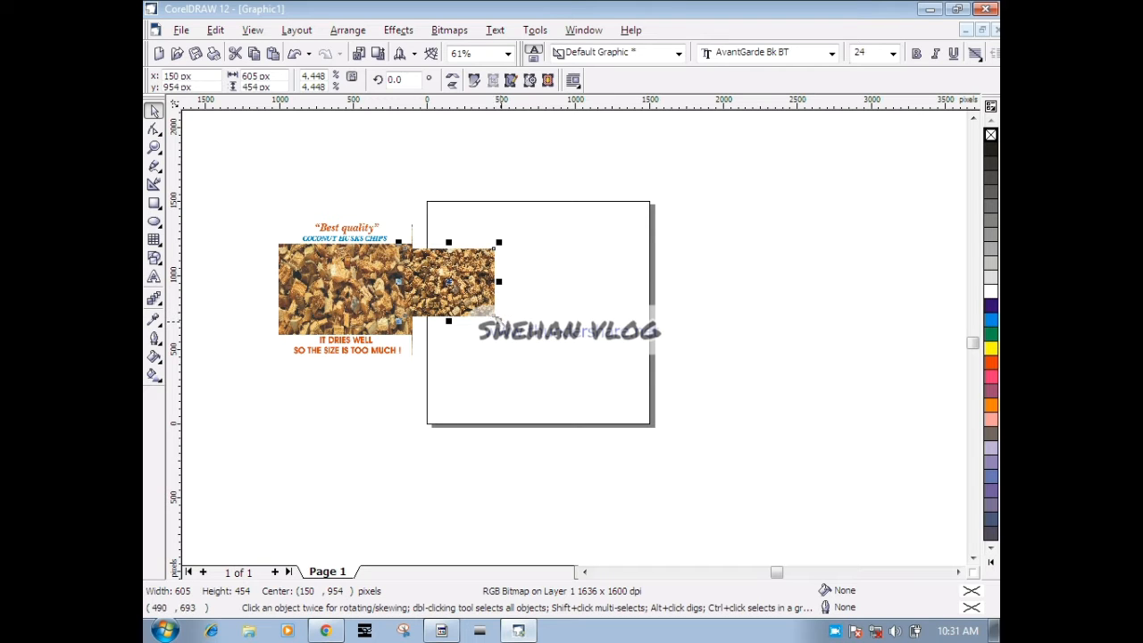
pyautogui.moveTo(500, 319); pyautogui.dragTo(607, 382)
pyautogui.moveTo(432, 284); pyautogui.dragTo(546, 270)
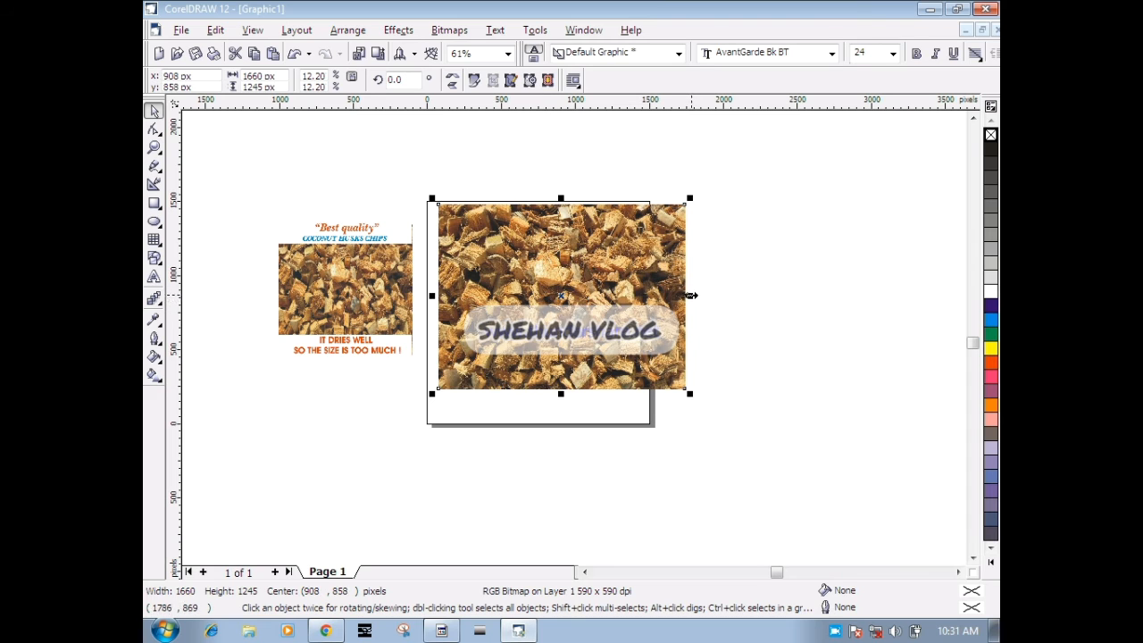
# - Stretch the photo to about 3371 px wide and 1839 px high, then extend its bottom edge further down
pyautogui.moveTo(692, 294); pyautogui.dragTo(942, 295)
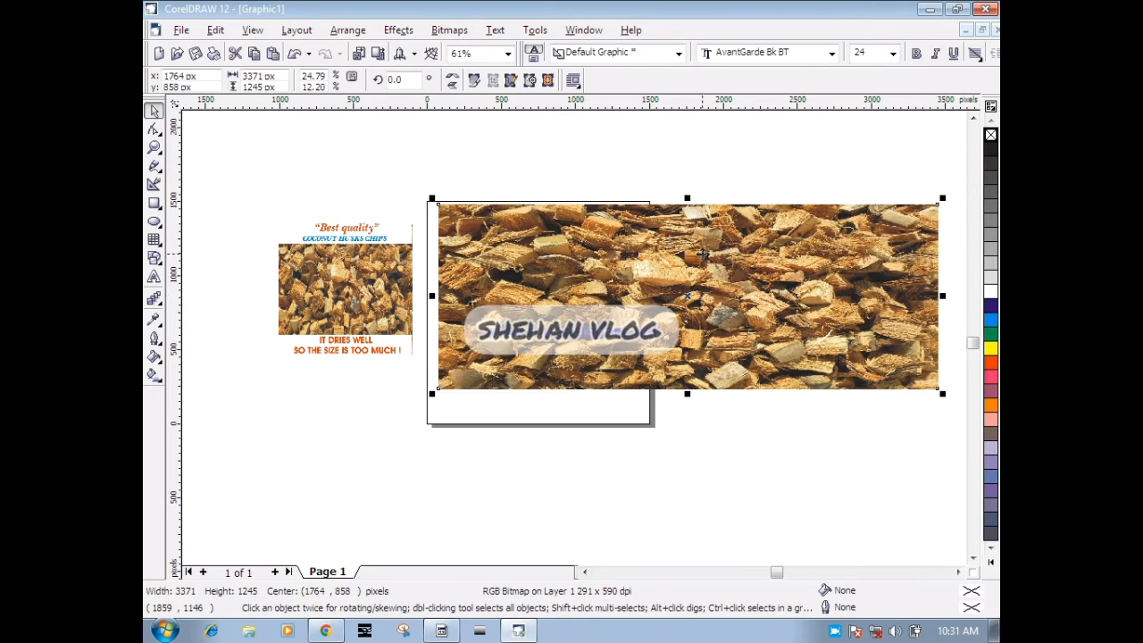
pyautogui.moveTo(688, 198); pyautogui.dragTo(688, 114)
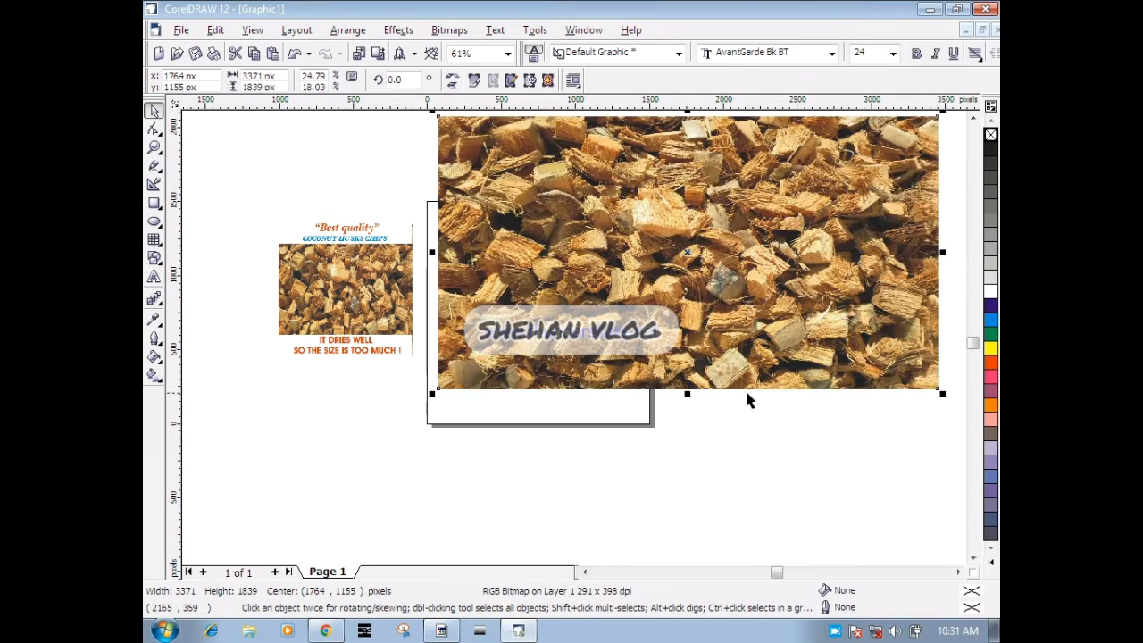
pyautogui.moveTo(688, 394); pyautogui.dragTo(688, 539)
# - Undo the horizontal and vertical stretching and the last move of the photo
pyautogui.hotkey('ctrl', 'z')
pyautogui.hotkey('ctrl', 'z')
pyautogui.hotkey('ctrl', 'z')
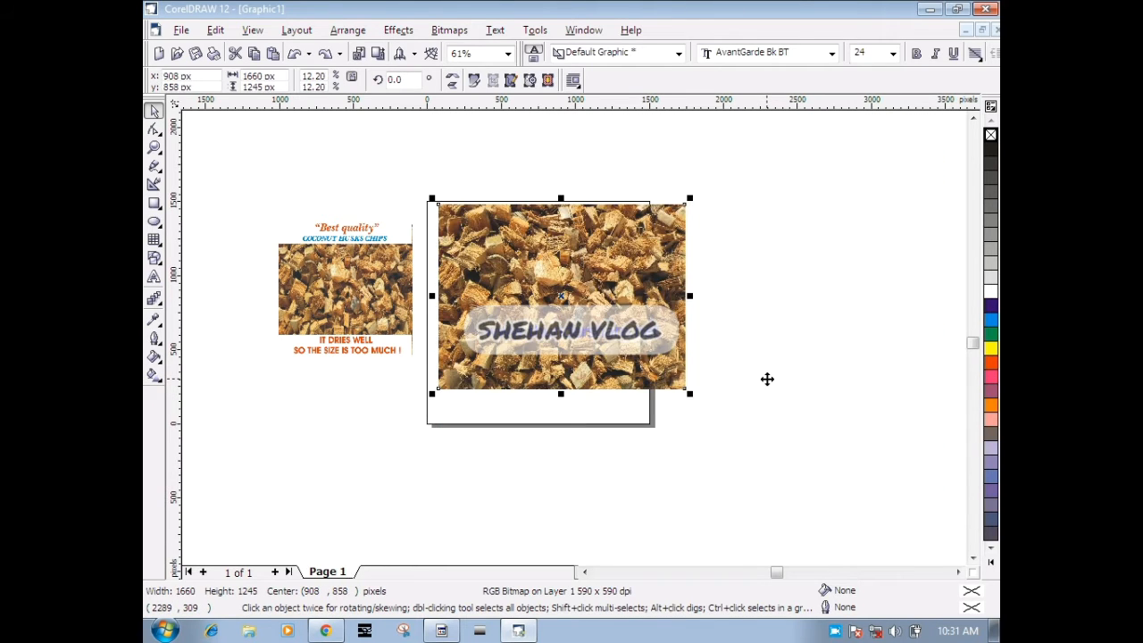
pyautogui.hotkey('ctrl', 'z')
pyautogui.hotkey('ctrl', 'z')
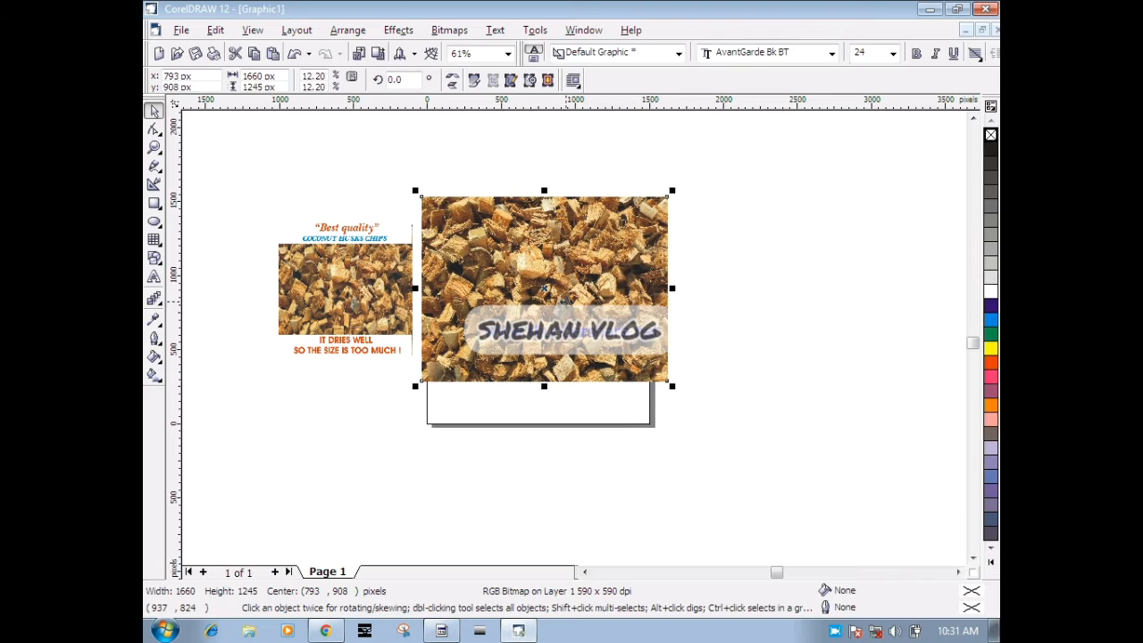
# - Reposition the photo over the page and resize it proportionally to about 2098 by 1573 px
pyautogui.moveTo(565, 301)
pyautogui.mouseDown()
pyautogui.moveTo(583, 321)
pyautogui.moveTo(568, 289)
pyautogui.mouseUp()
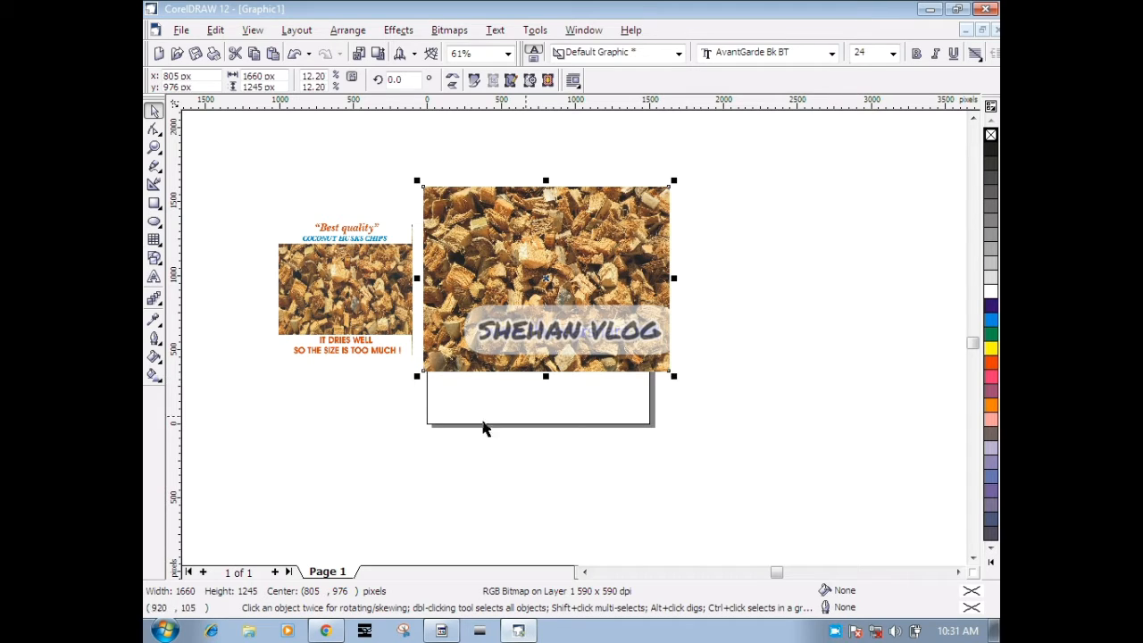
pyautogui.moveTo(674, 376); pyautogui.dragTo(778, 483)
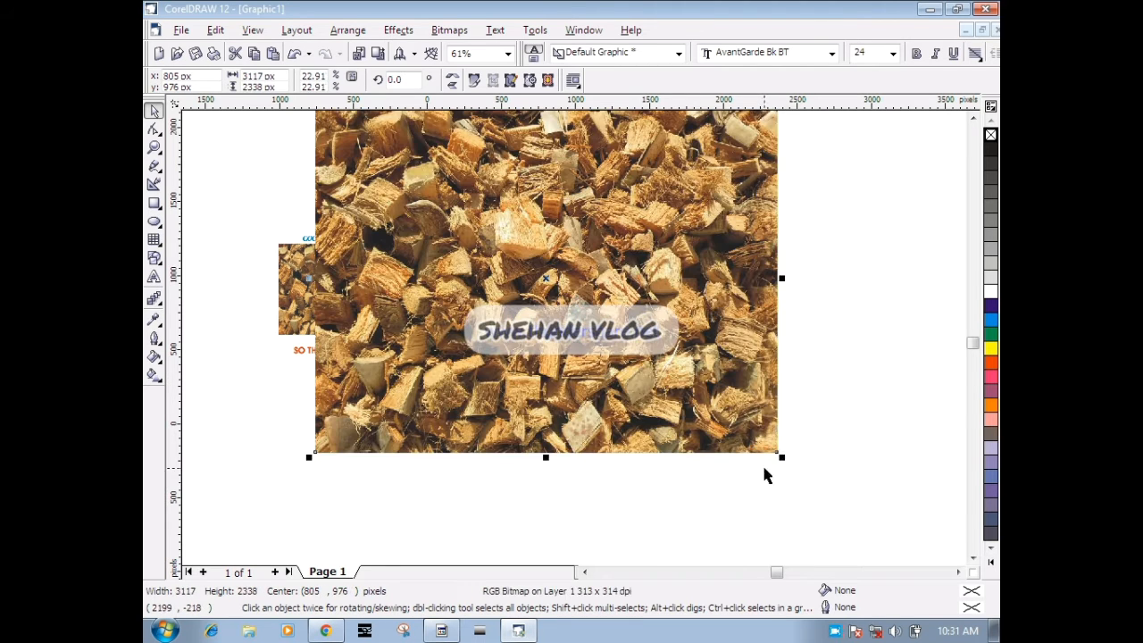
pyautogui.click(782, 453)
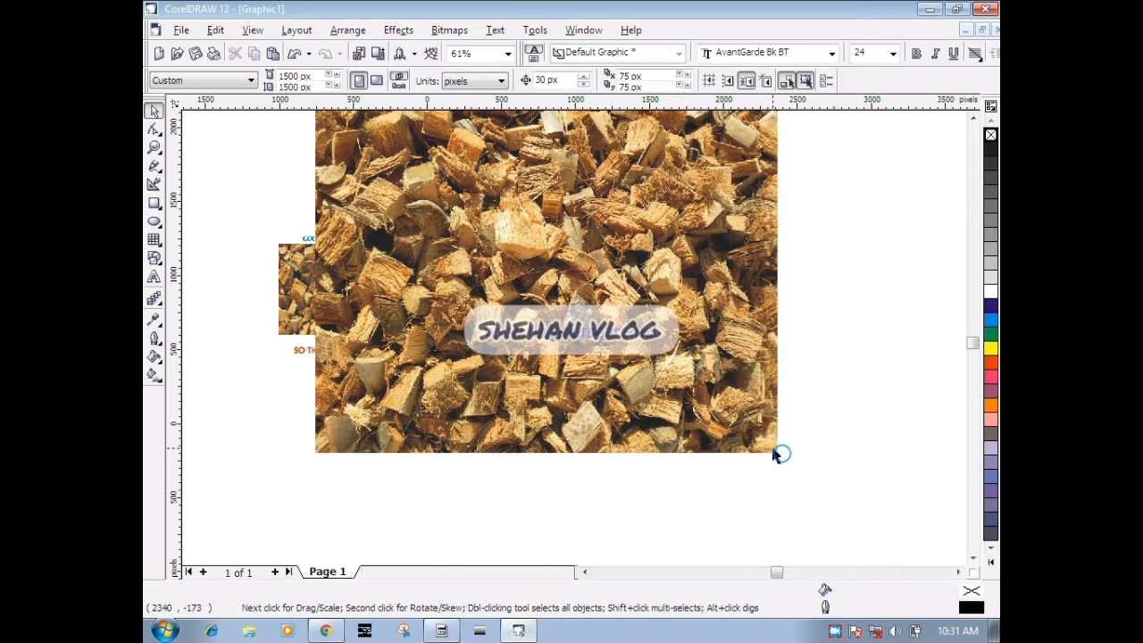
pyautogui.click(772, 450)
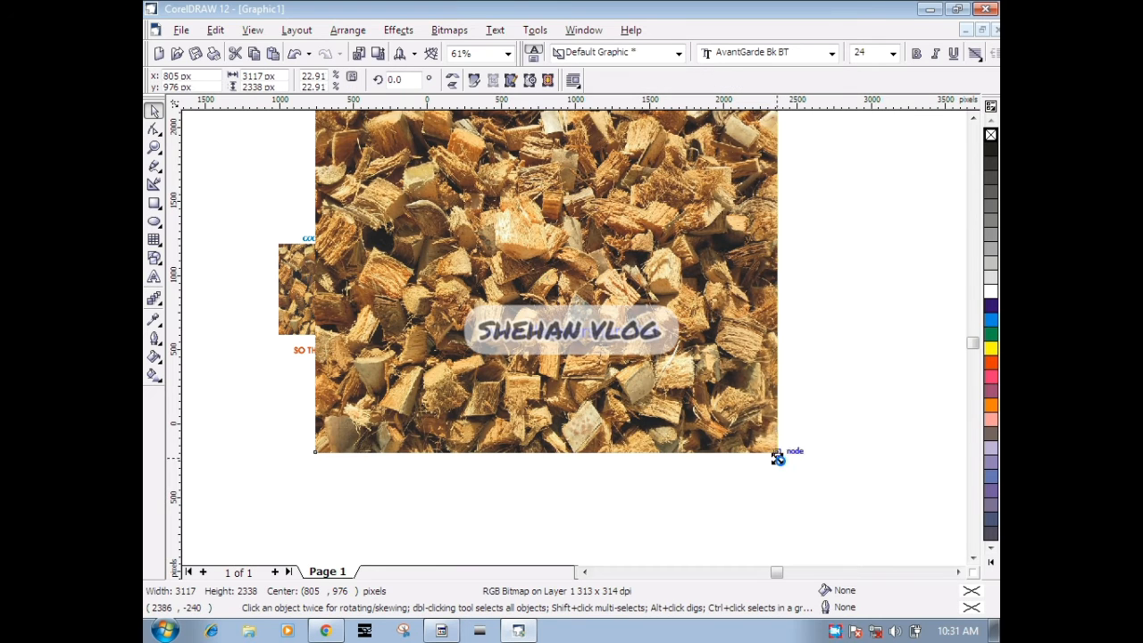
pyautogui.moveTo(775, 453); pyautogui.dragTo(711, 403)
pyautogui.moveTo(639, 332); pyautogui.dragTo(677, 377)
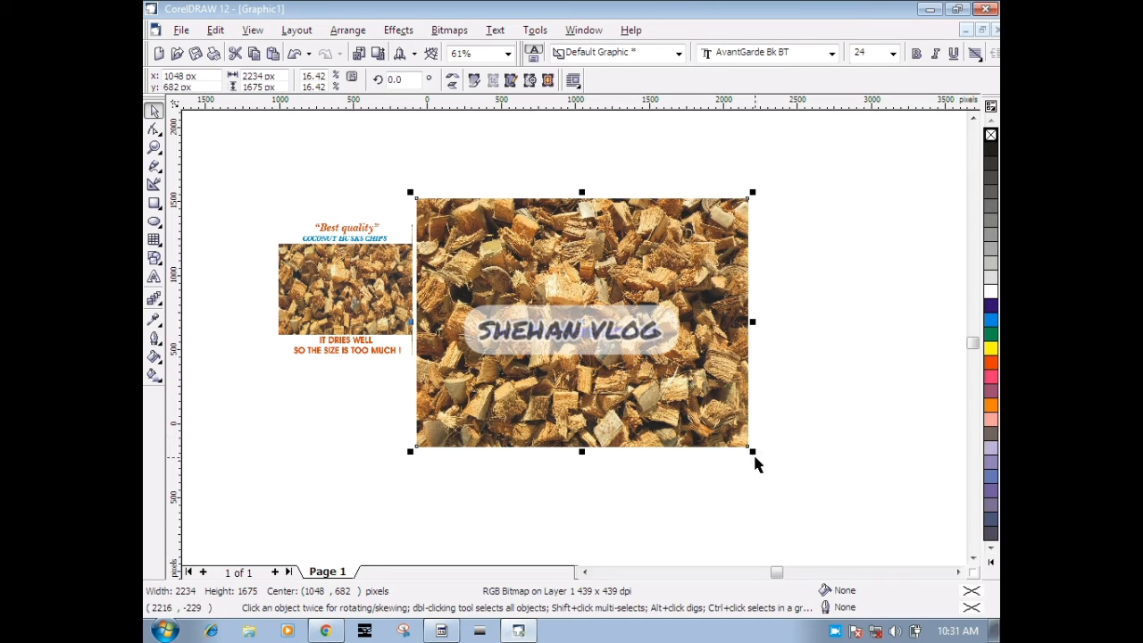
pyautogui.moveTo(748, 446)
pyautogui.mouseDown()
pyautogui.moveTo(706, 416)
pyautogui.moveTo(742, 446)
pyautogui.mouseUp()
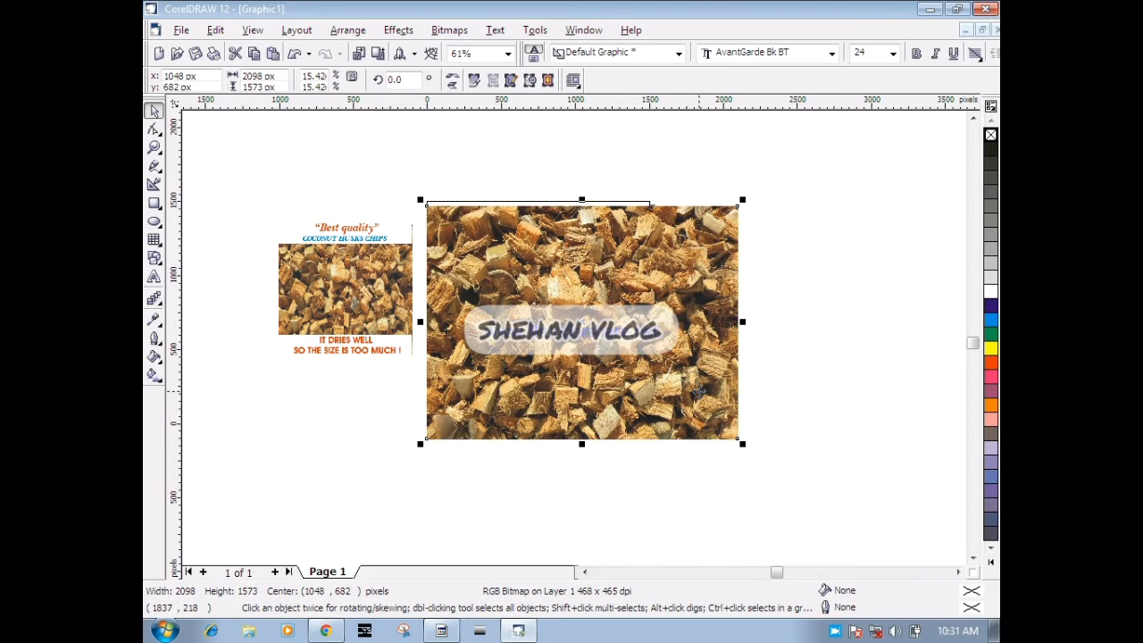
# - Move the captioned coconut husks image farther from the page and set the photo near the page's left edge, slightly below its top
pyautogui.moveTo(699, 391); pyautogui.dragTo(664, 386)
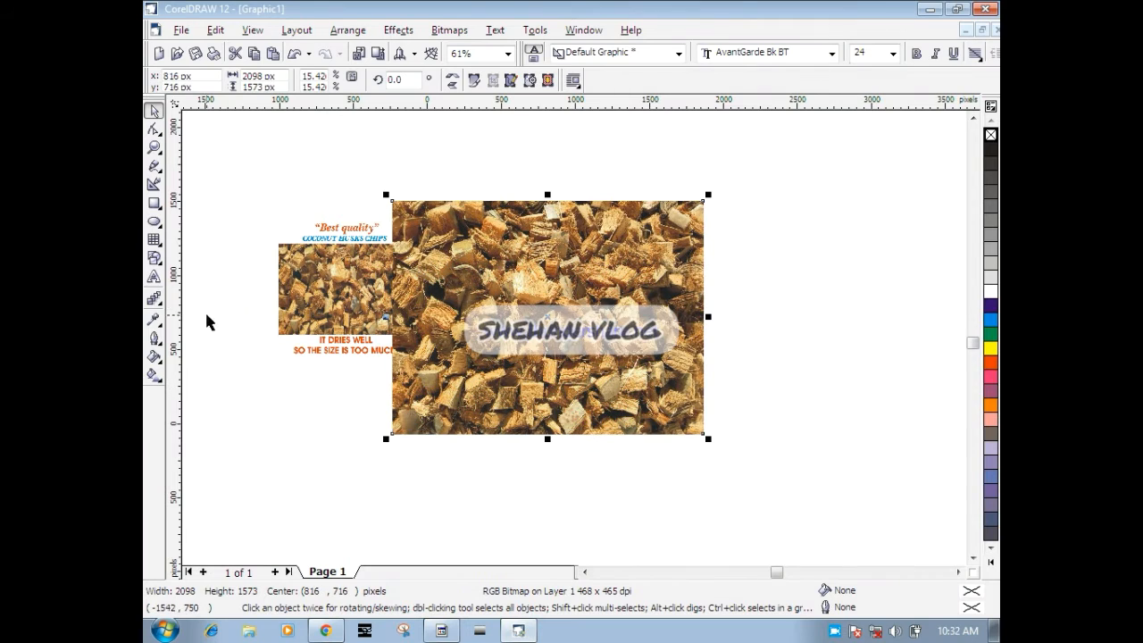
pyautogui.moveTo(316, 308); pyautogui.dragTo(267, 276)
pyautogui.moveTo(513, 312); pyautogui.dragTo(535, 305)
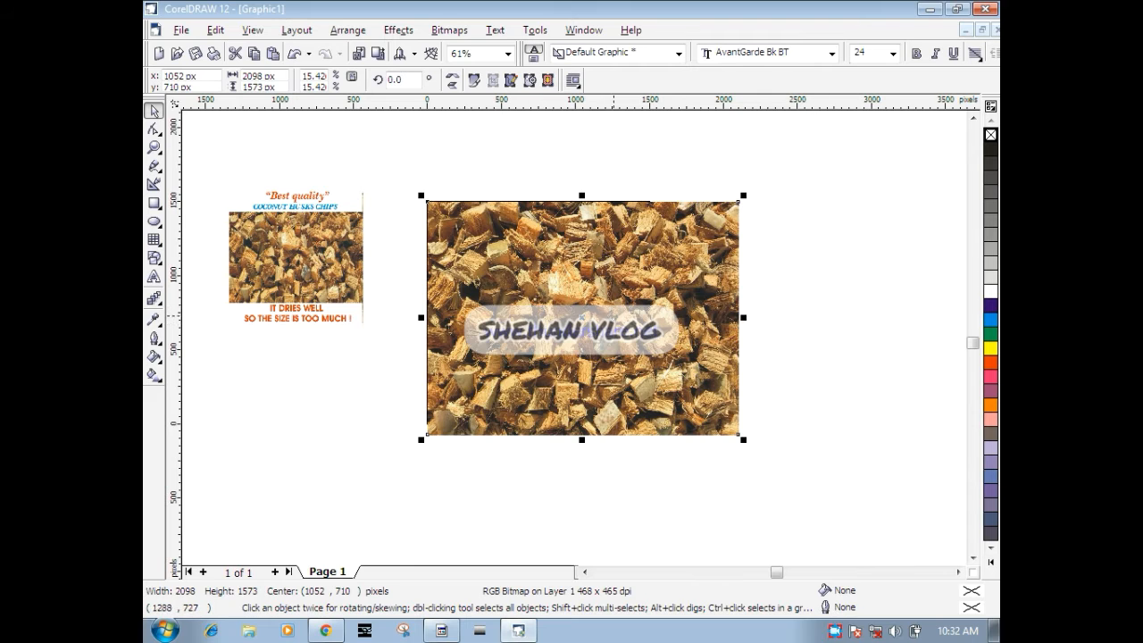
pyautogui.click(615, 315)
pyautogui.moveTo(608, 303); pyautogui.dragTo(600, 325)
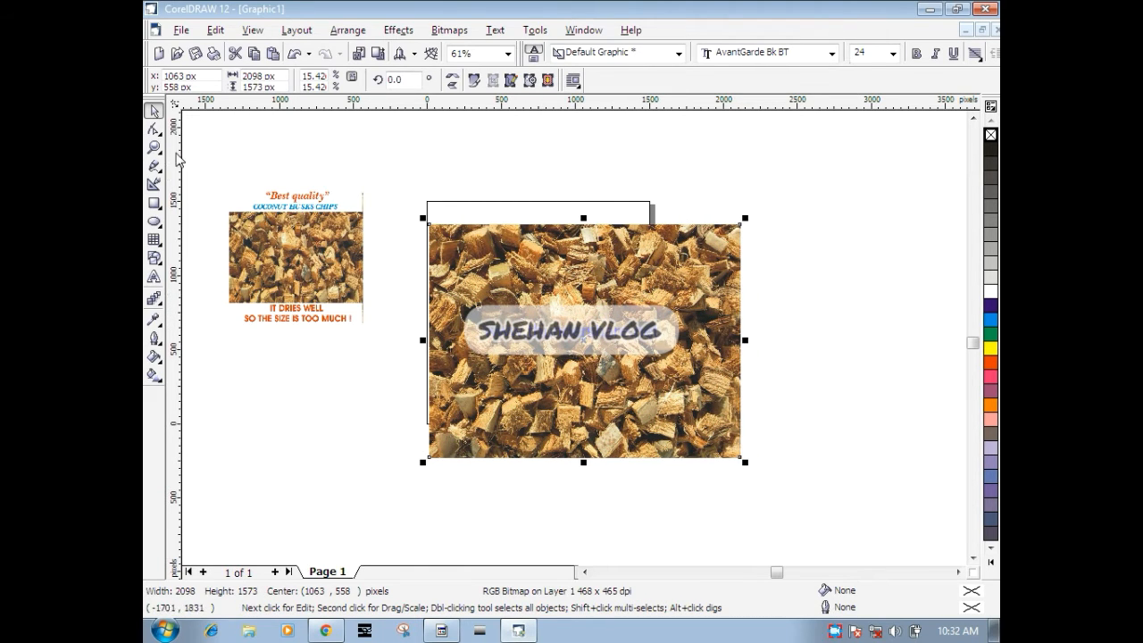
# - Erase a straight vertical strip from the photo just outside the page's right edge, using a 75 px eraser
pyautogui.click(155, 147)
pyautogui.click(155, 130)
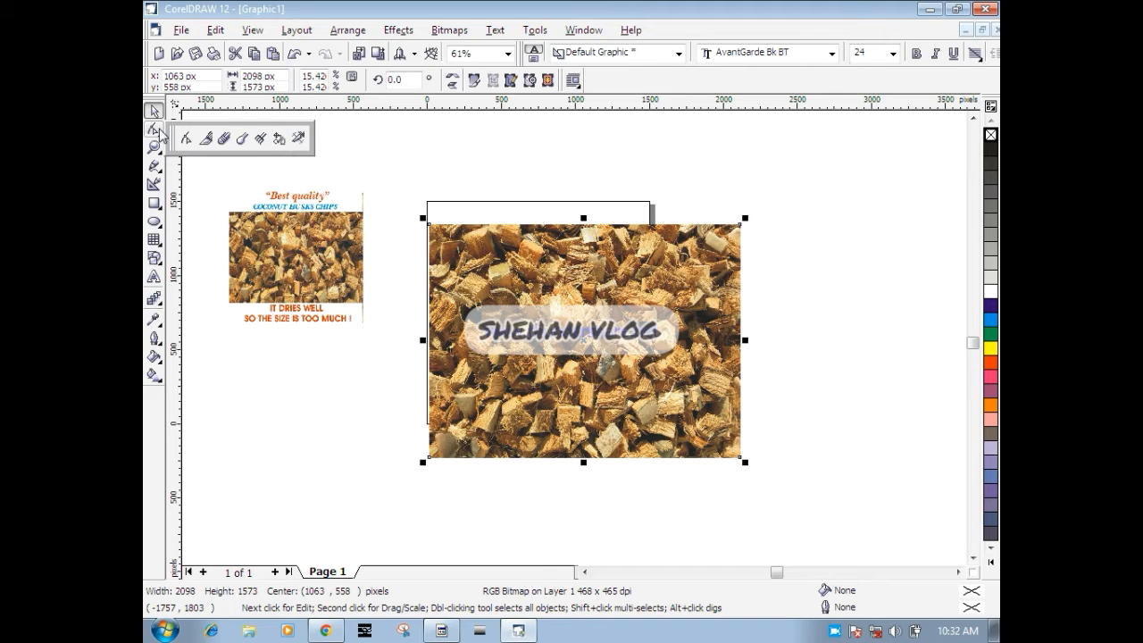
pyautogui.click(208, 139)
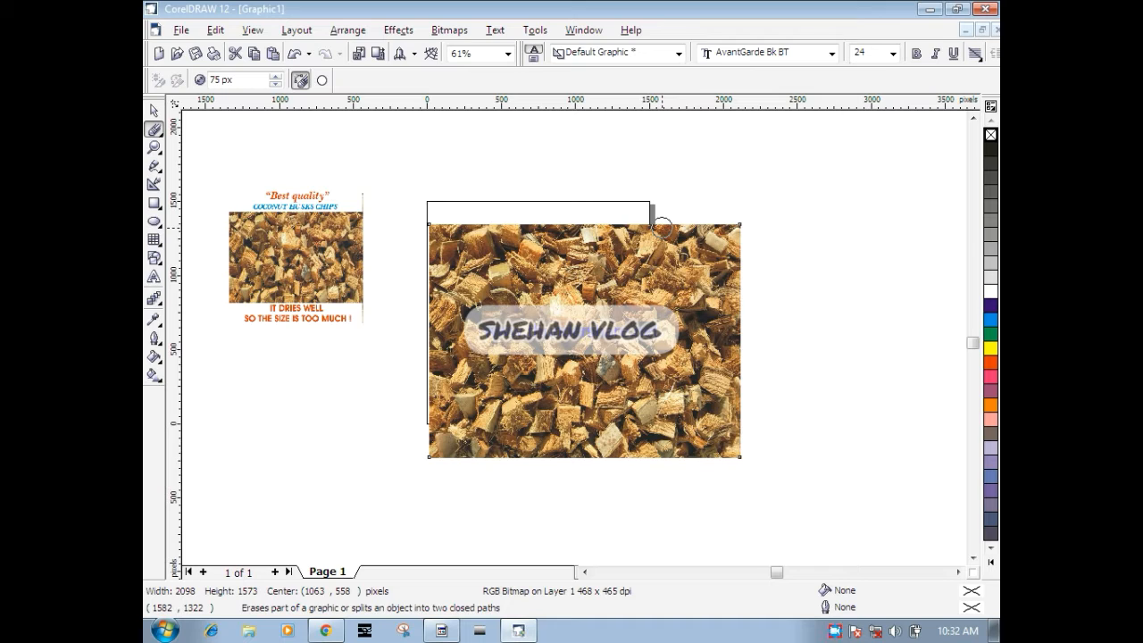
pyautogui.click(662, 451)
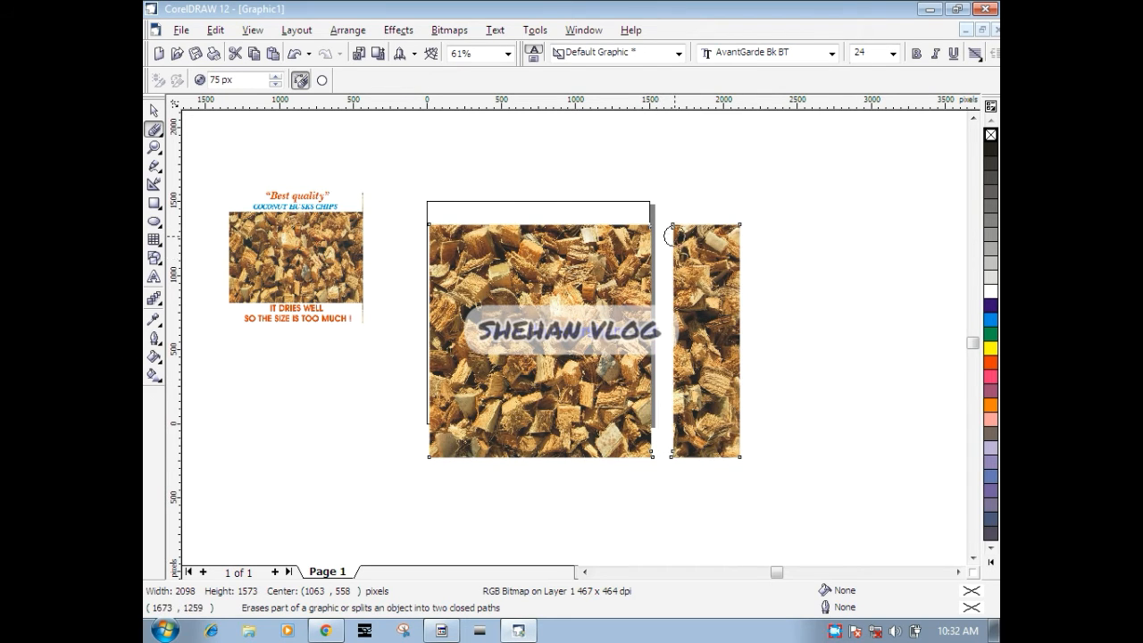
# - Erase the entire leftover section of the photo beyond the page's right edge with successive vertical strokes
pyautogui.click(676, 459)
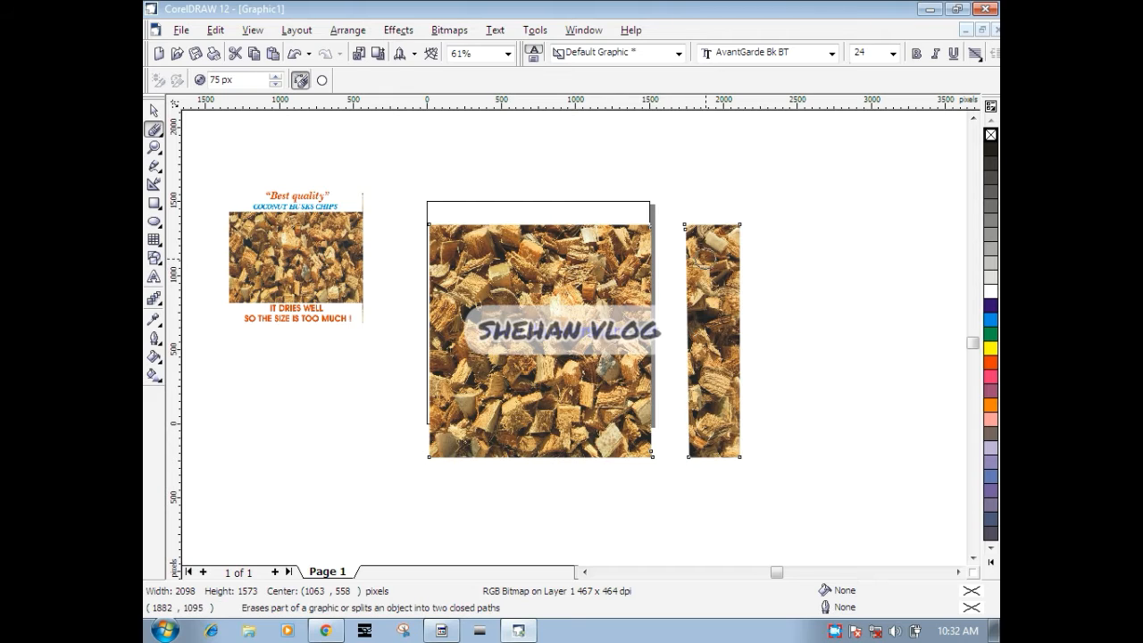
pyautogui.click(691, 229)
pyautogui.moveTo(693, 255)
pyautogui.mouseDown()
pyautogui.moveTo(681, 333)
pyautogui.moveTo(699, 467)
pyautogui.mouseUp()
pyautogui.click(698, 232)
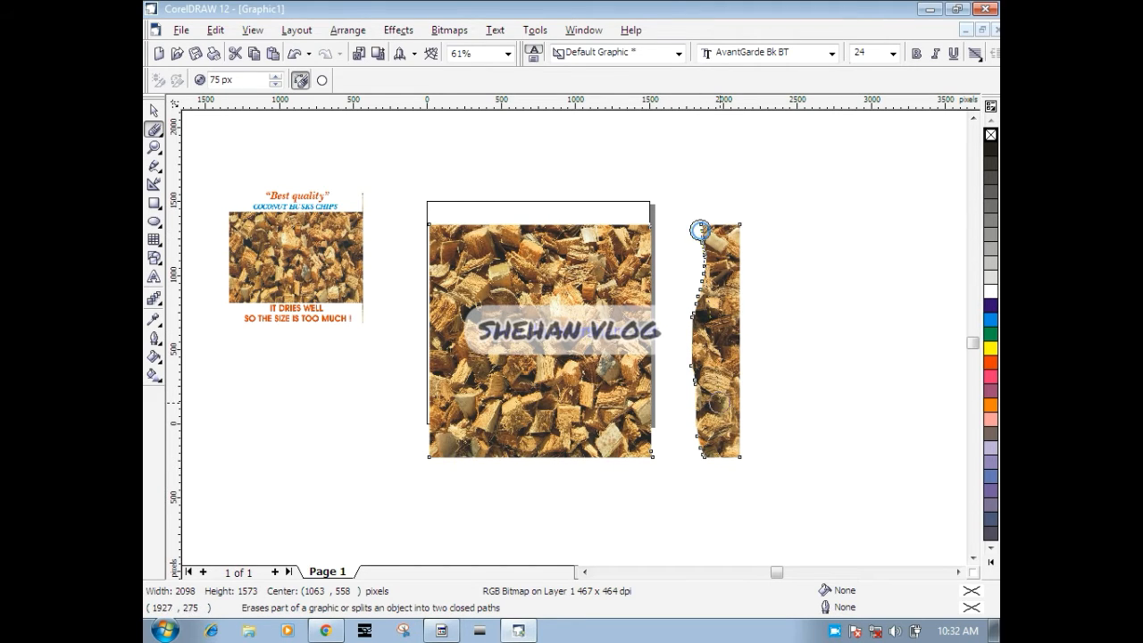
pyautogui.click(711, 460)
pyautogui.click(686, 300)
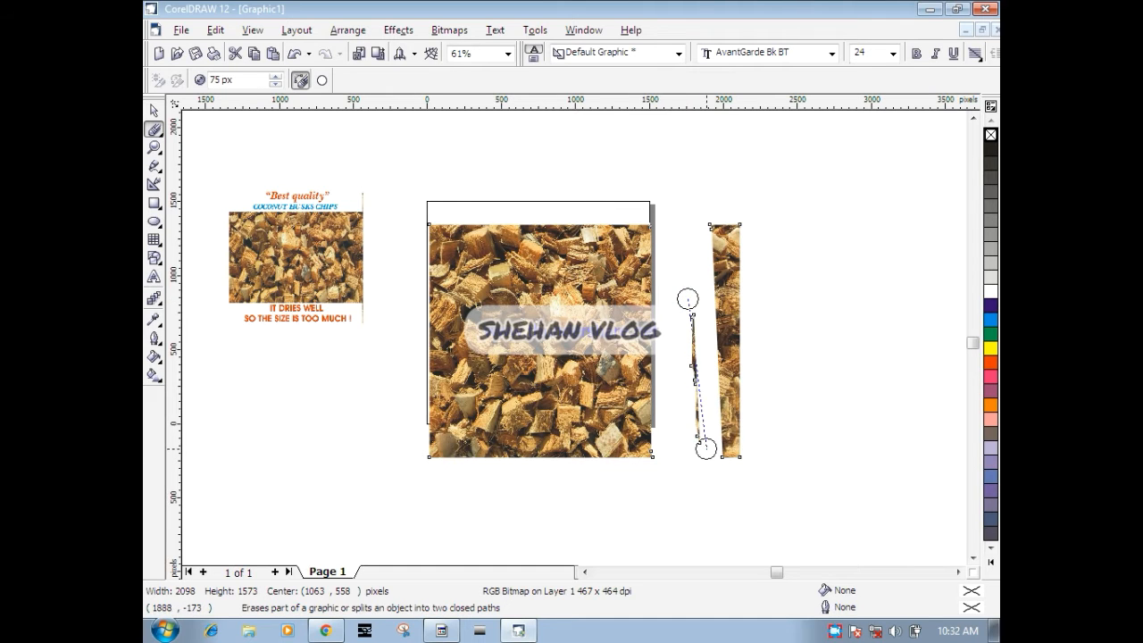
pyautogui.click(701, 447)
pyautogui.click(721, 225)
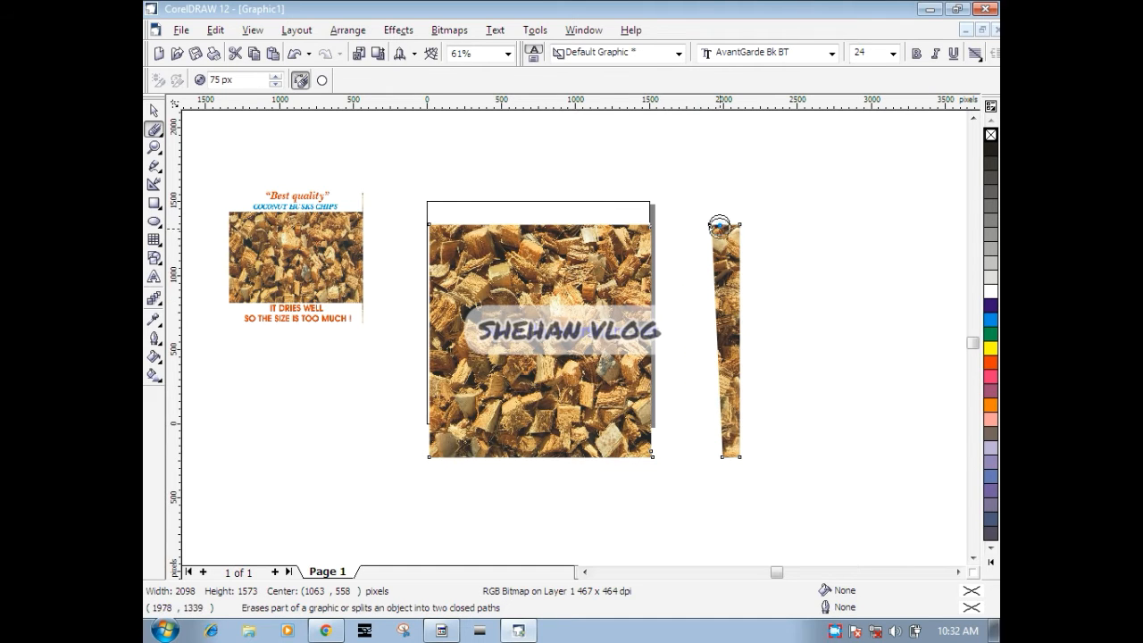
pyautogui.click(725, 456)
pyautogui.click(734, 225)
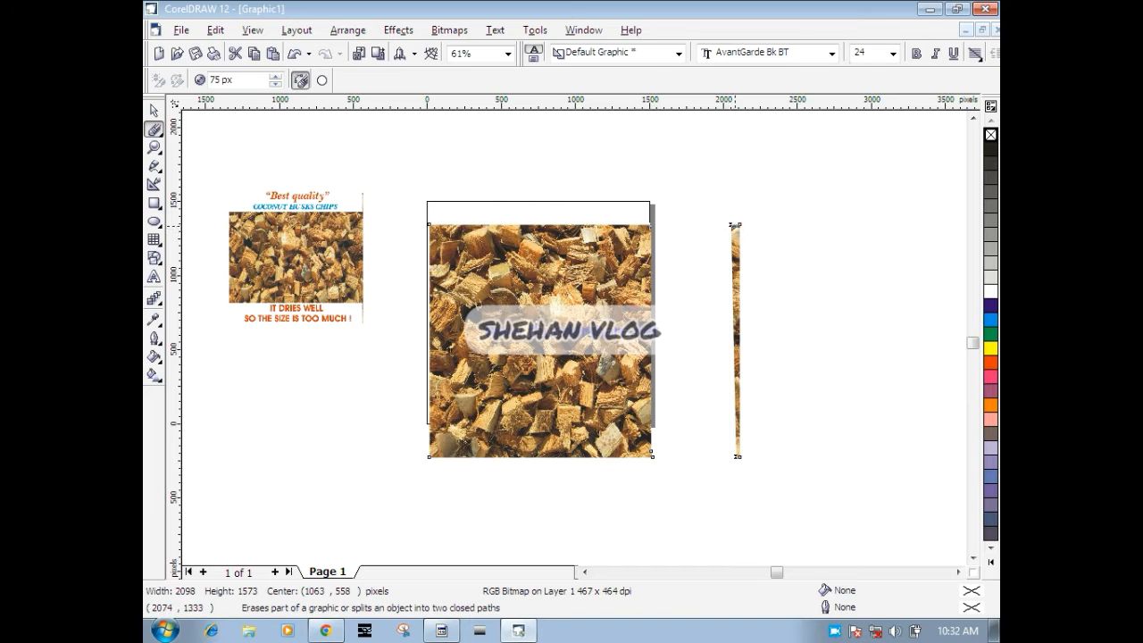
pyautogui.click(734, 460)
pyautogui.click(735, 459)
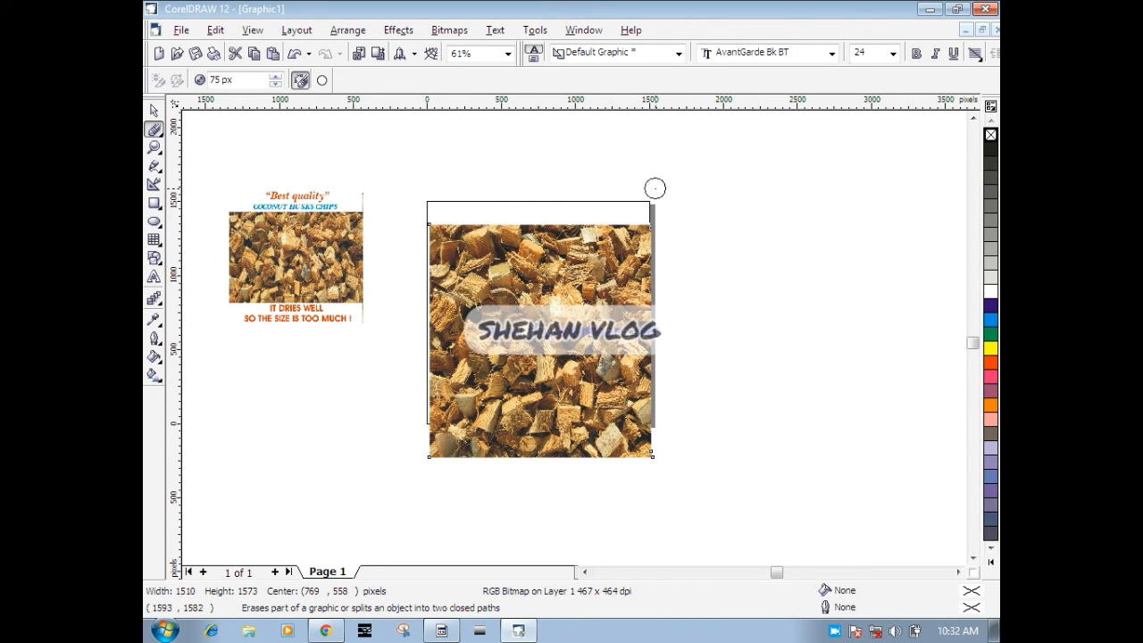
# - Trim the photo's right side to about 1478 px wide and move the photo to the page's top-left corner
pyautogui.click(659, 226)
pyautogui.click(658, 459)
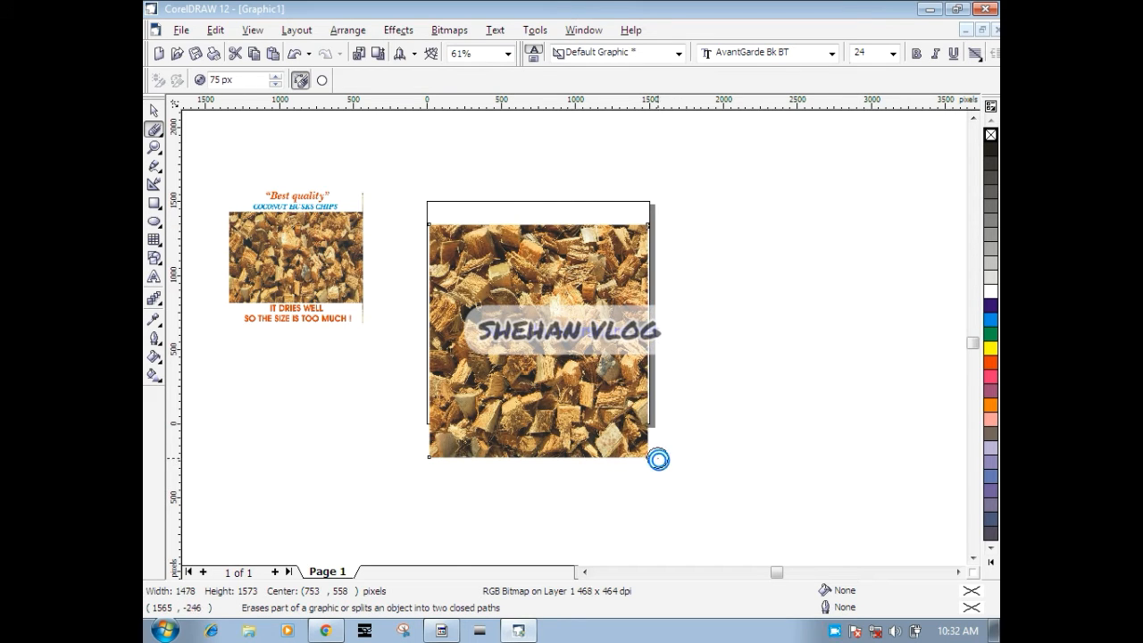
pyautogui.click(154, 110)
pyautogui.moveTo(588, 348)
pyautogui.mouseDown()
pyautogui.moveTo(589, 327)
pyautogui.moveTo(579, 327)
pyautogui.mouseUp()
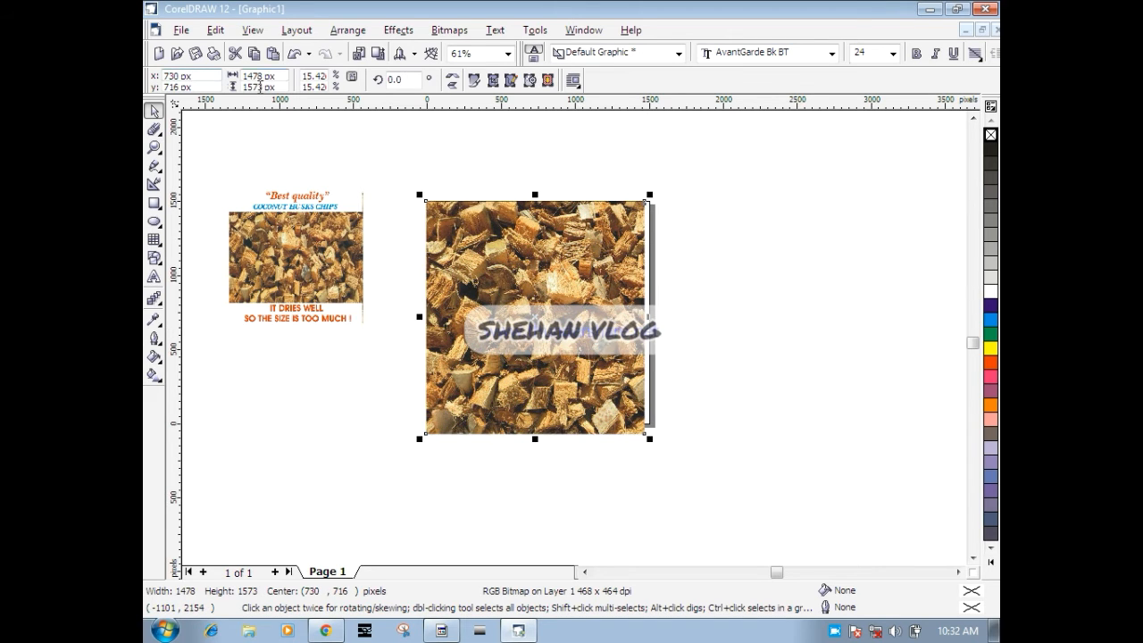
# - Set the photo's width and height to 1500 px each
pyautogui.moveTo(281, 75); pyautogui.dragTo(206, 75)
pyautogui.write('150')
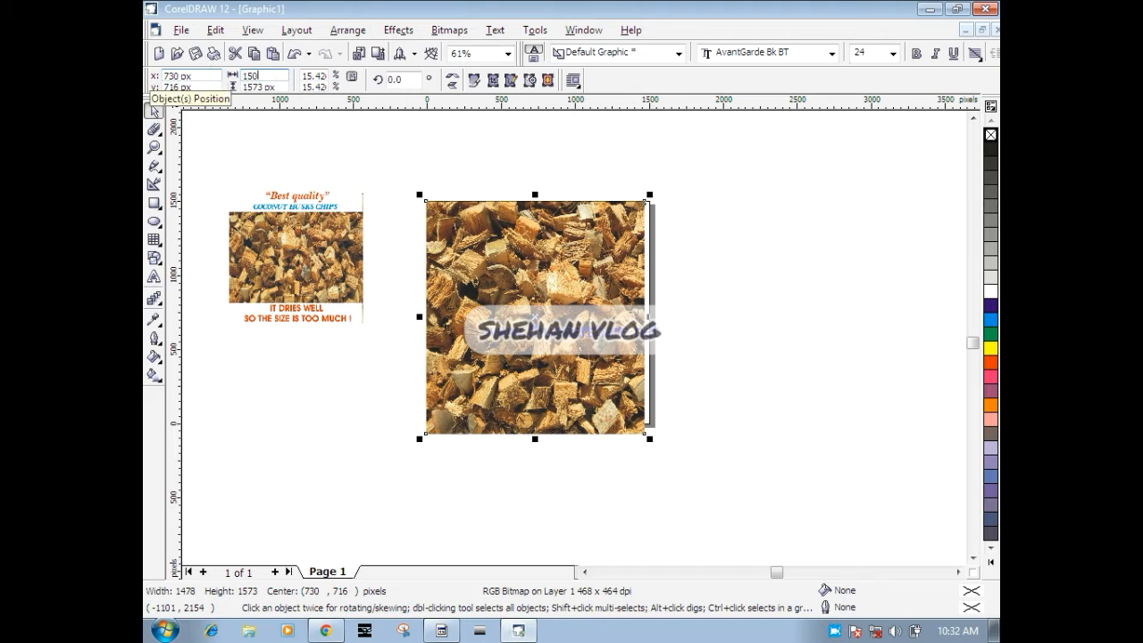
pyautogui.write('0')
pyautogui.press('Tab')
pyautogui.write('1')
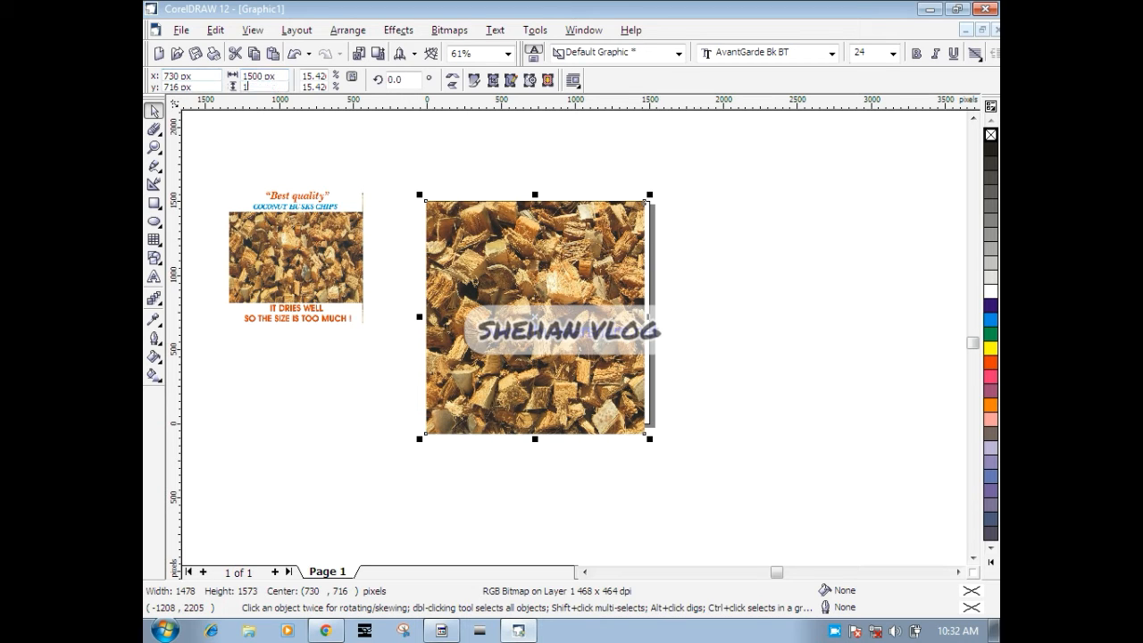
pyautogui.write('500')
pyautogui.press('Return')
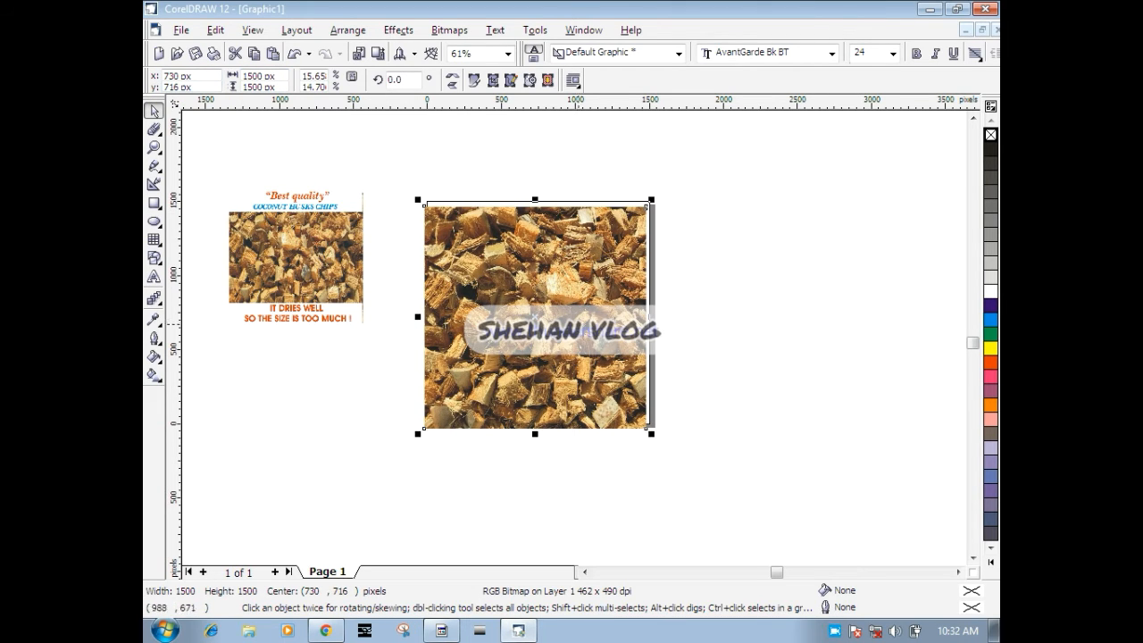
# - Move the resized photo so it exactly covers the page, and deselect it
pyautogui.moveTo(536, 317)
pyautogui.mouseDown()
pyautogui.moveTo(539, 303)
pyautogui.moveTo(537, 317)
pyautogui.mouseUp()
pyautogui.scroll(1, 531, 314)
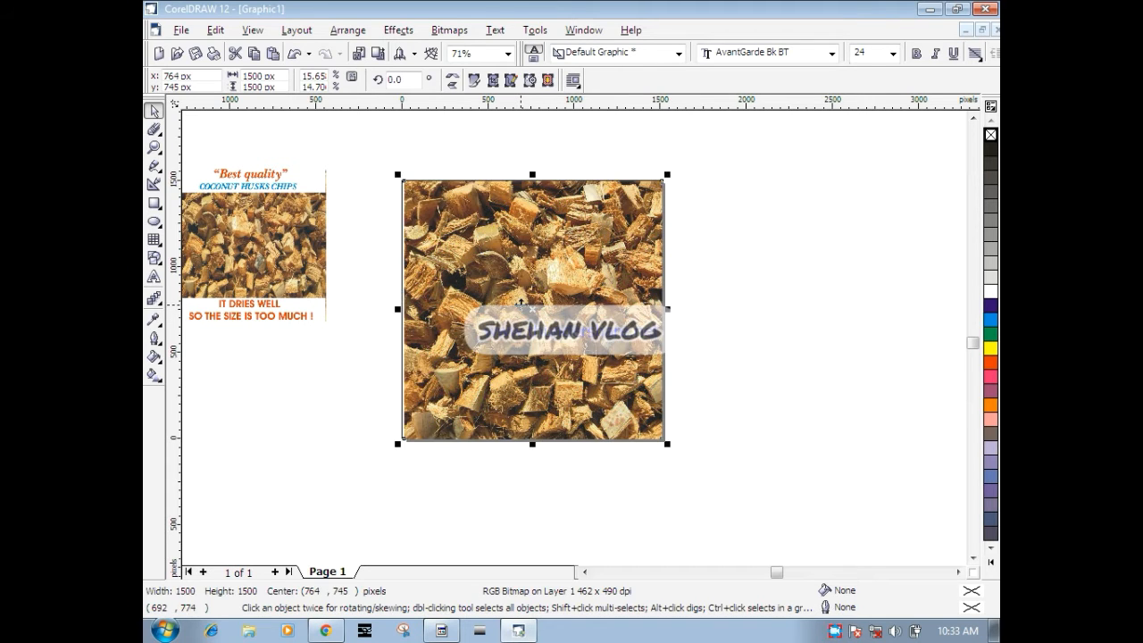
pyautogui.click(681, 306)
pyautogui.moveTo(582, 306); pyautogui.dragTo(581, 306)
pyautogui.click(727, 313)
# - Add artistic text beside the page reading “ Best Quality” with 'coconut husks chips' on a second line
pyautogui.click(153, 278)
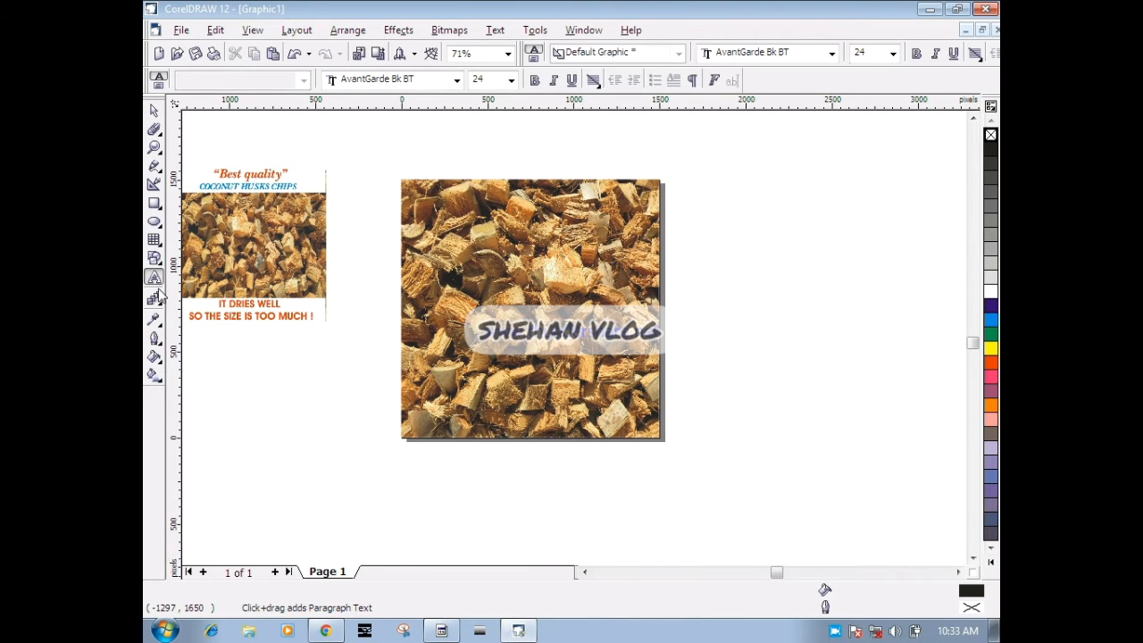
pyautogui.click(706, 275)
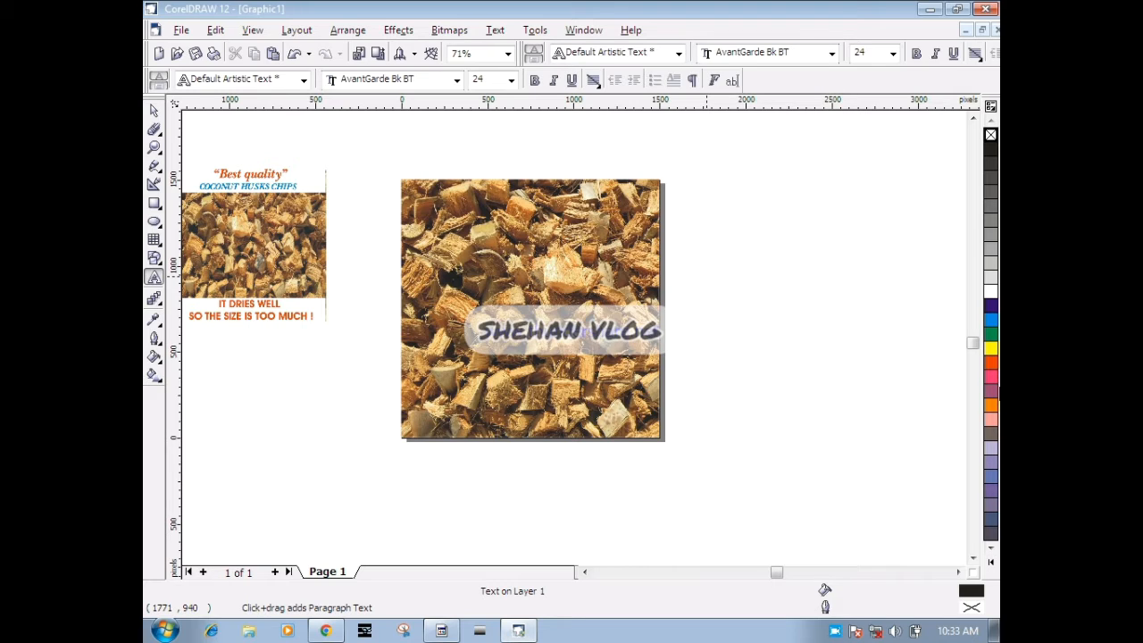
pyautogui.write('"')
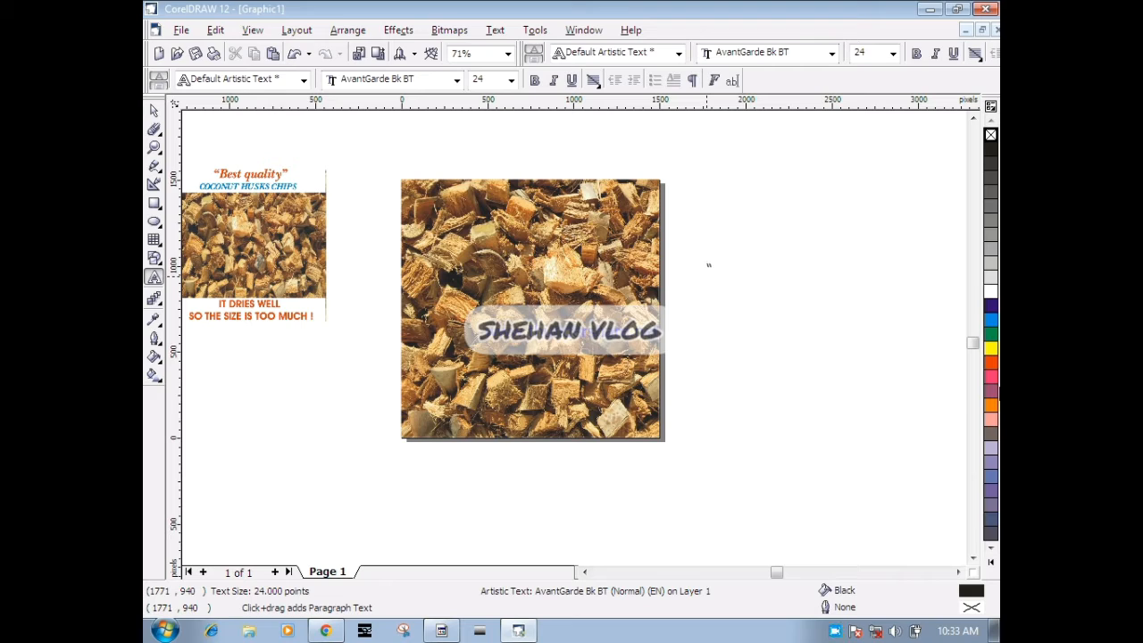
pyautogui.write(' Bes')
pyautogui.write('t Qual')
pyautogui.write('ity ')
pyautogui.write('coconut')
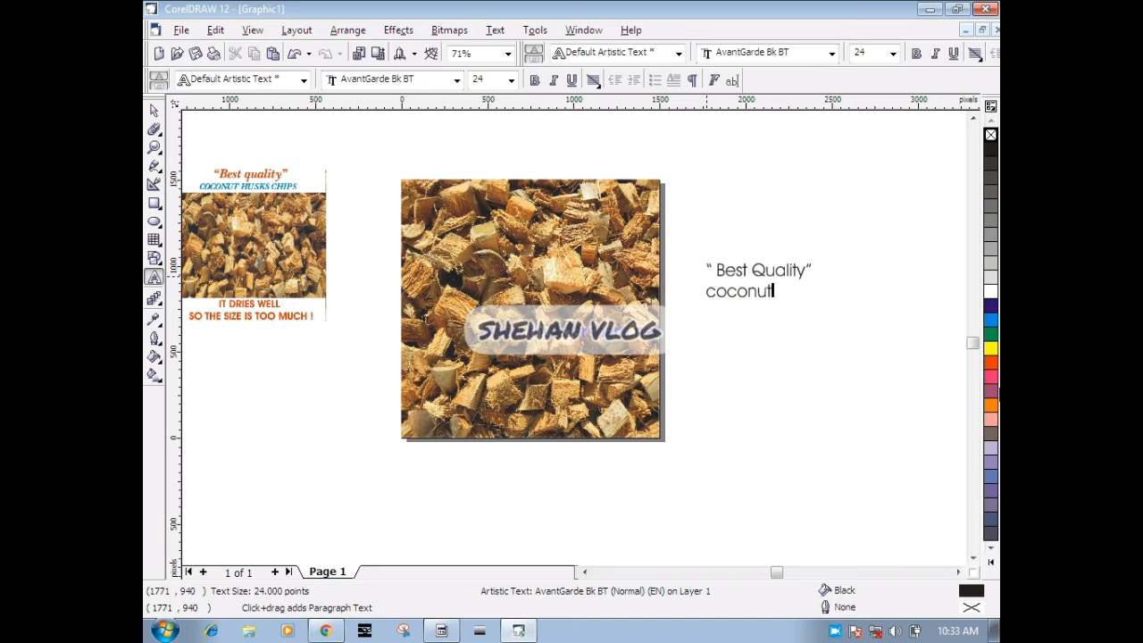
pyautogui.write(' husks chip')
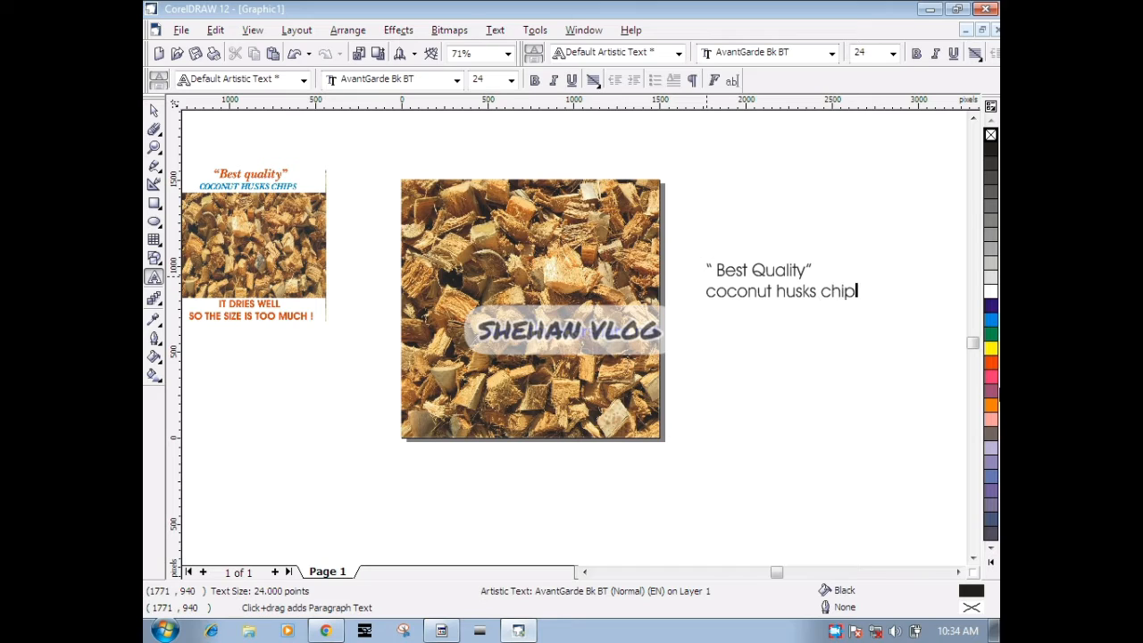
pyautogui.write('s')
pyautogui.press('Escape')
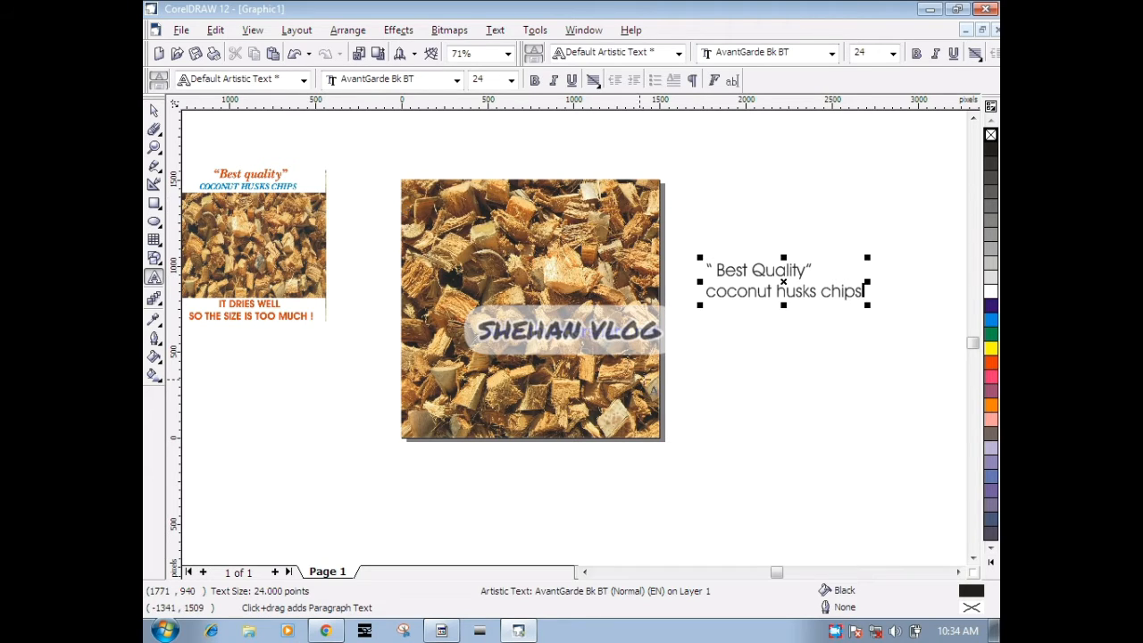
# - Add a second artistic text below the first reading 'It dries well' and 'so the size is too much !' on two lines
pyautogui.click(741, 409)
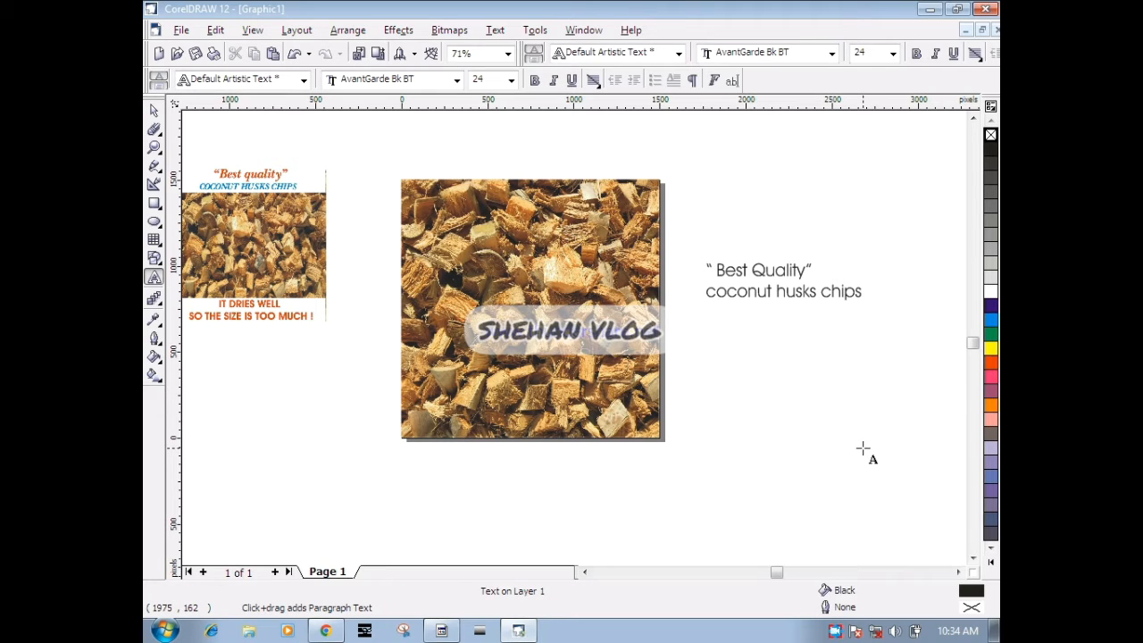
pyautogui.write('It')
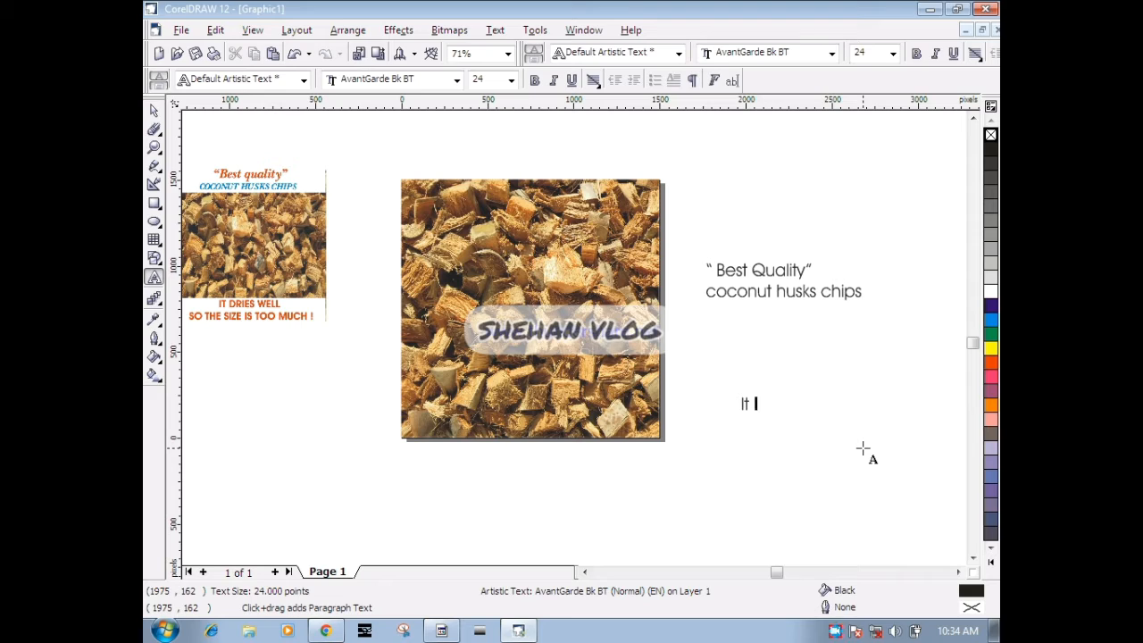
pyautogui.write(' d')
pyautogui.write('ries wel')
pyautogui.write('o ')
pyautogui.write('t')
pyautogui.write('he size ')
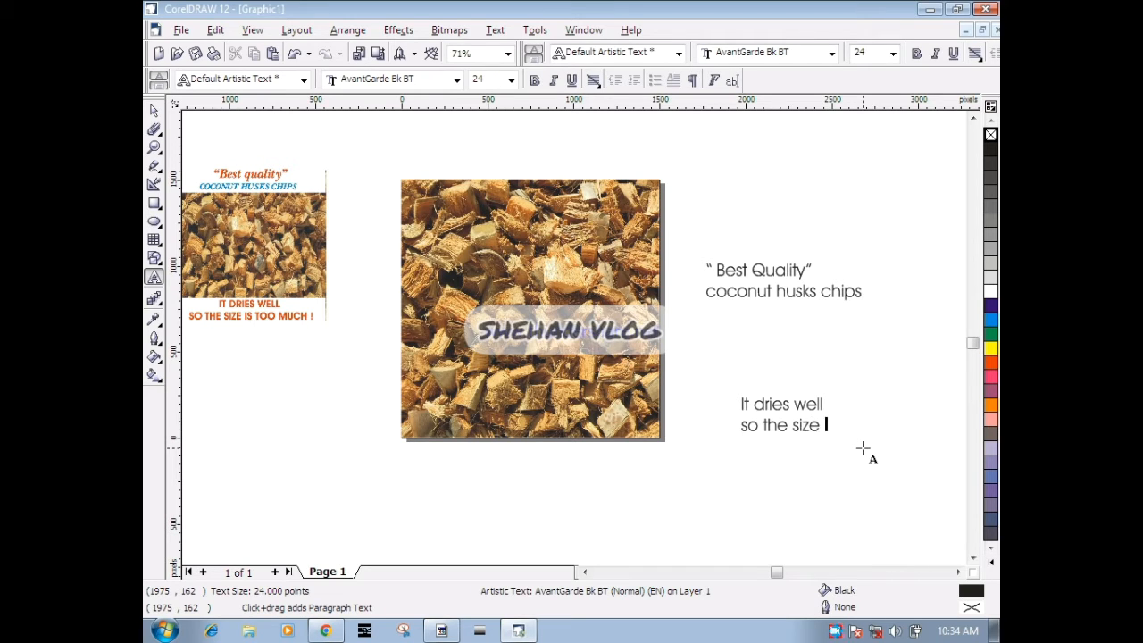
pyautogui.write('is too mu')
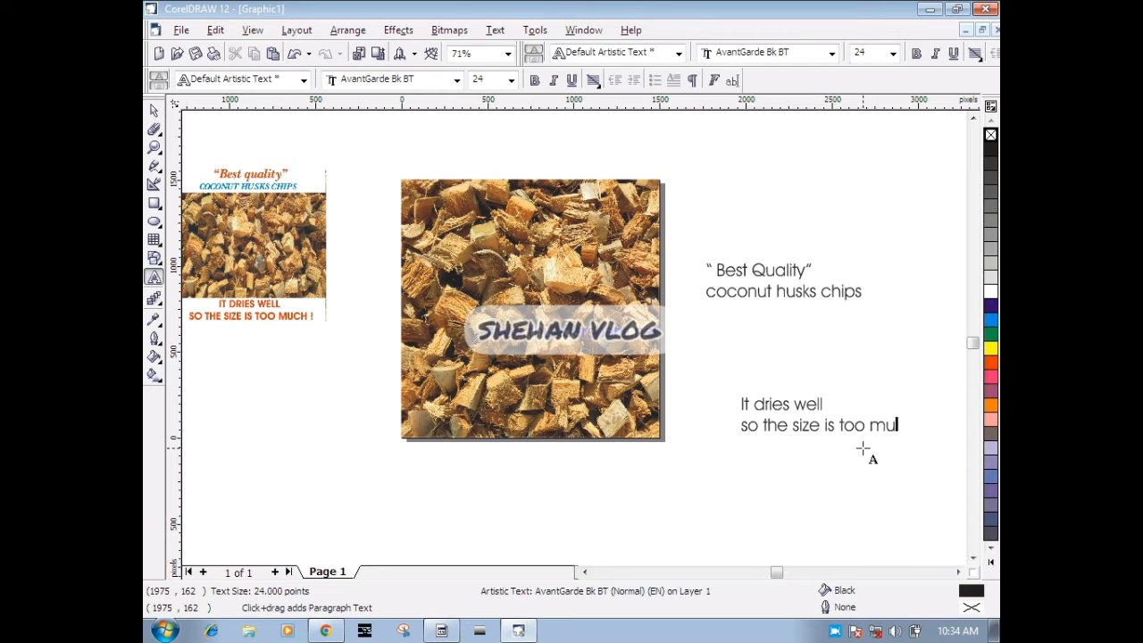
pyautogui.write('ch !')
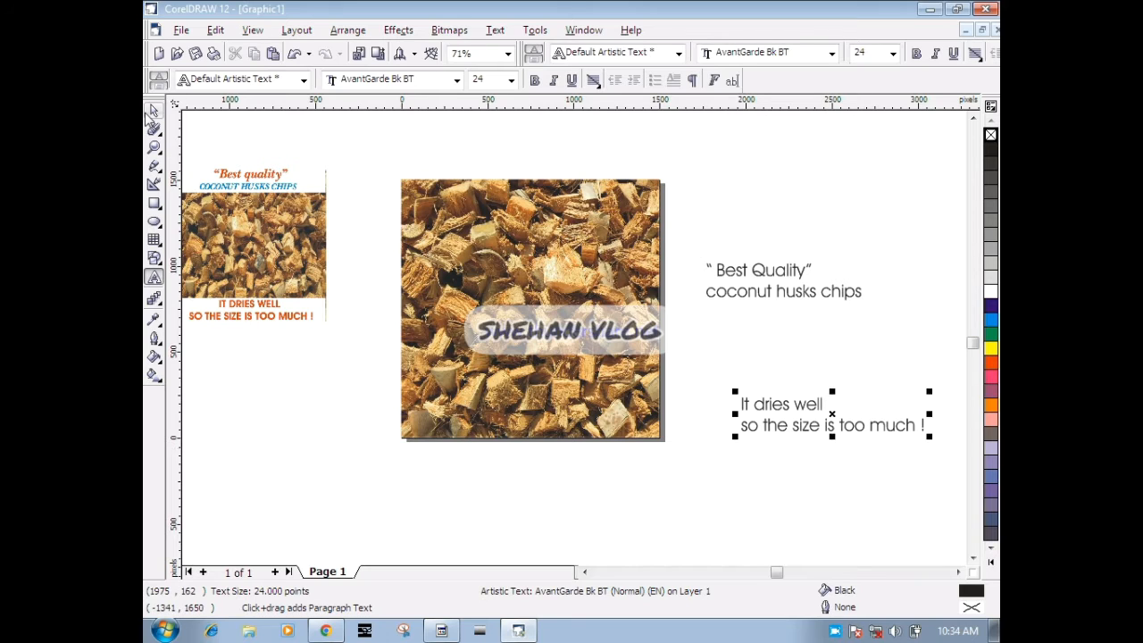
# - Move the 'It dries well' text closer beneath the 'Best Quality' text, and select the 'Best Quality' text
pyautogui.click(154, 110)
pyautogui.moveTo(831, 419); pyautogui.dragTo(777, 388)
pyautogui.click(765, 299)
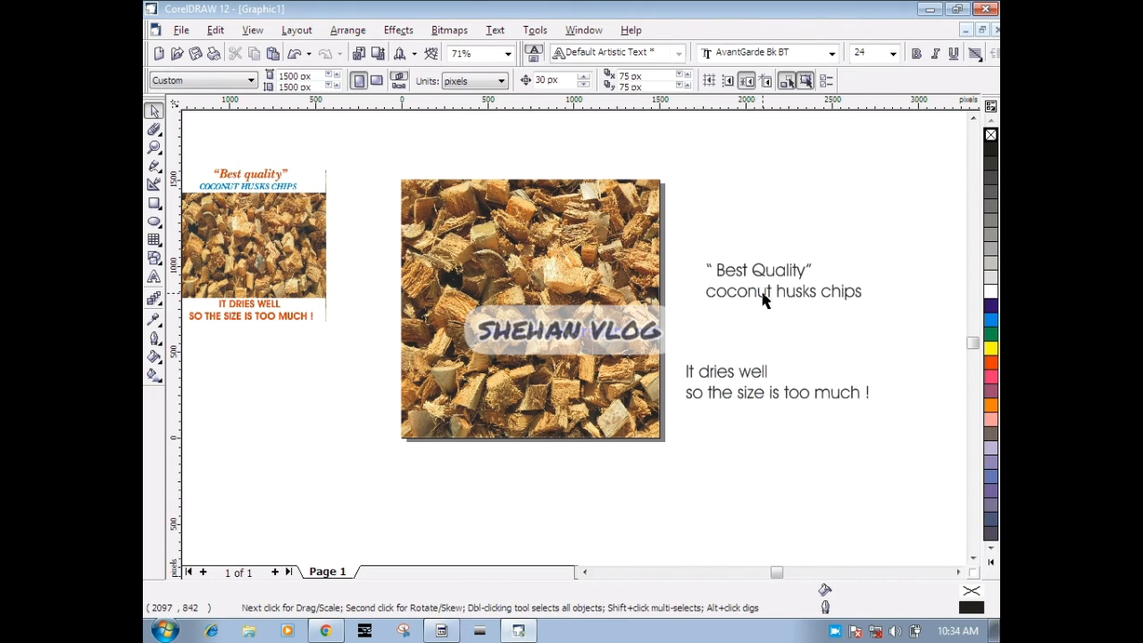
pyautogui.click(735, 274)
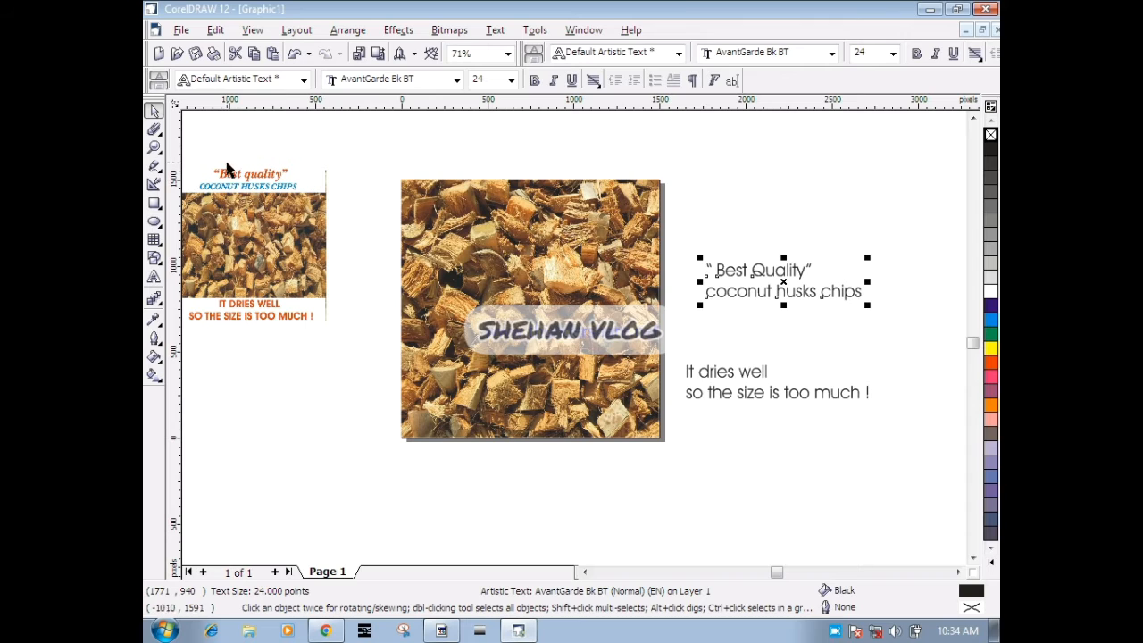
pyautogui.click(153, 204)
pyautogui.moveTo(373, 125); pyautogui.dragTo(516, 180)
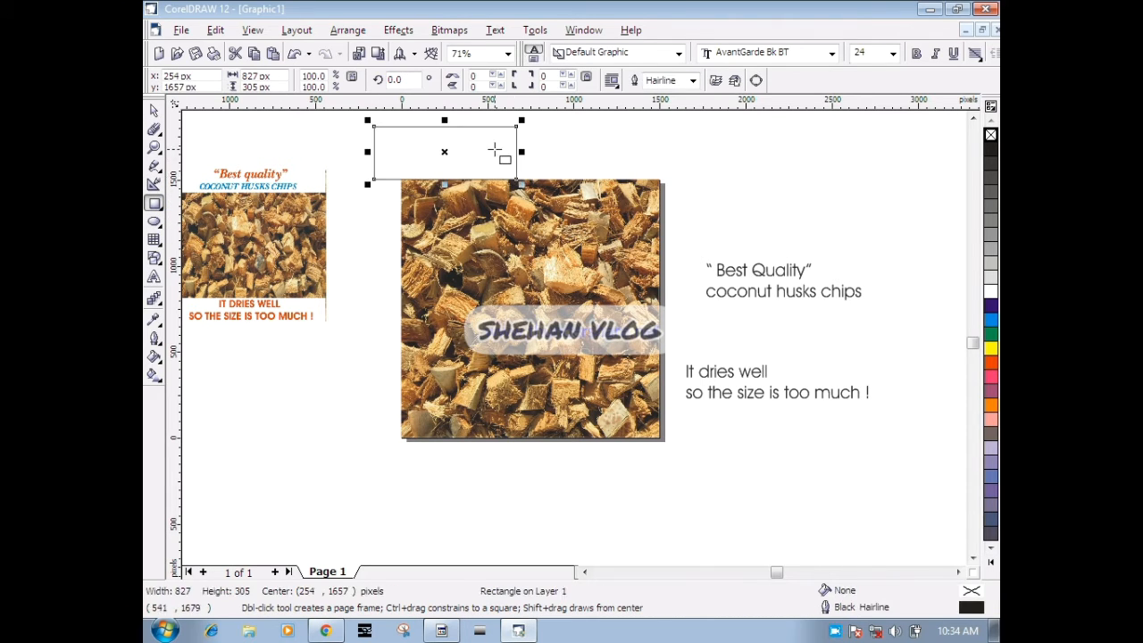
pyautogui.press('Delete')
# - Draw an ellipse about 841 px wide and 549 px high and place it in the photo's upper-left area
pyautogui.click(153, 222)
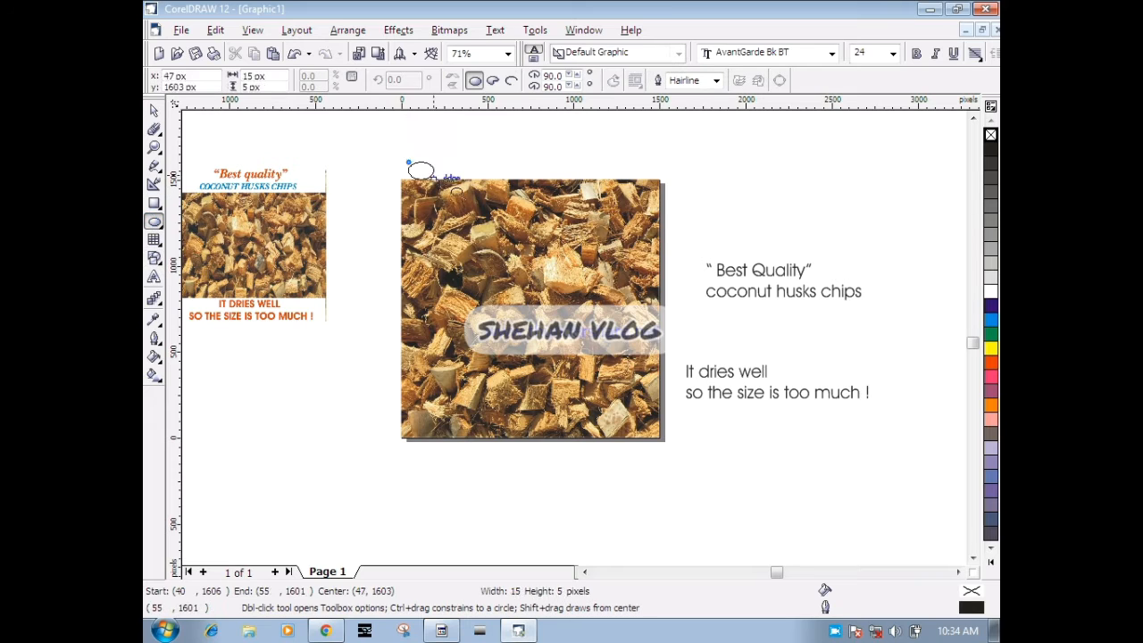
pyautogui.moveTo(402, 156); pyautogui.dragTo(558, 261)
pyautogui.click(156, 109)
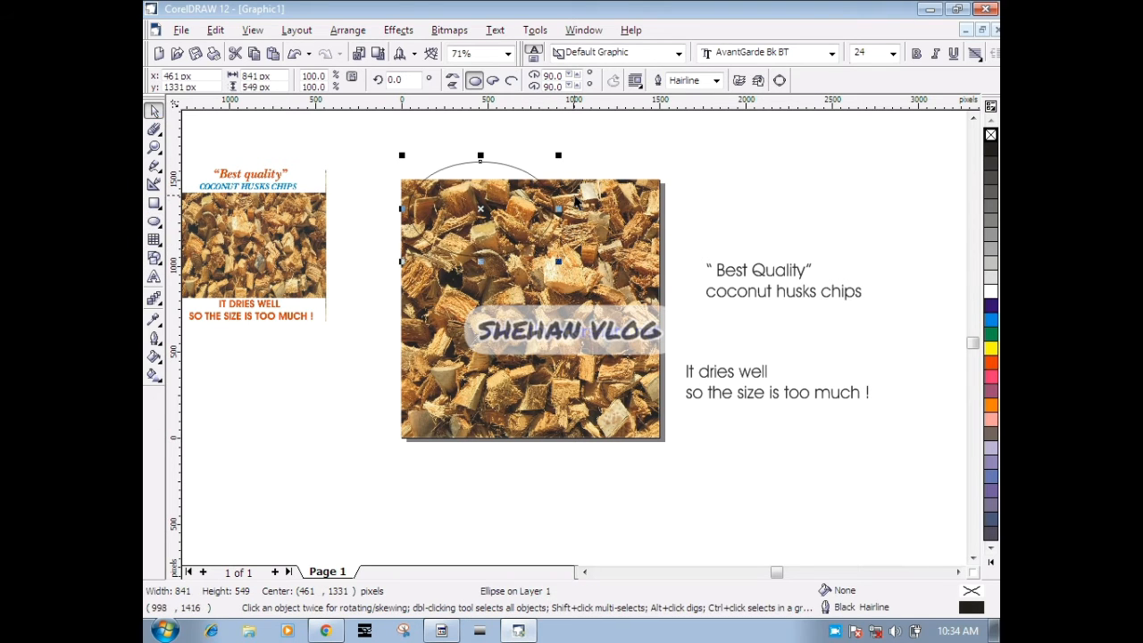
pyautogui.moveTo(480, 209); pyautogui.dragTo(478, 230)
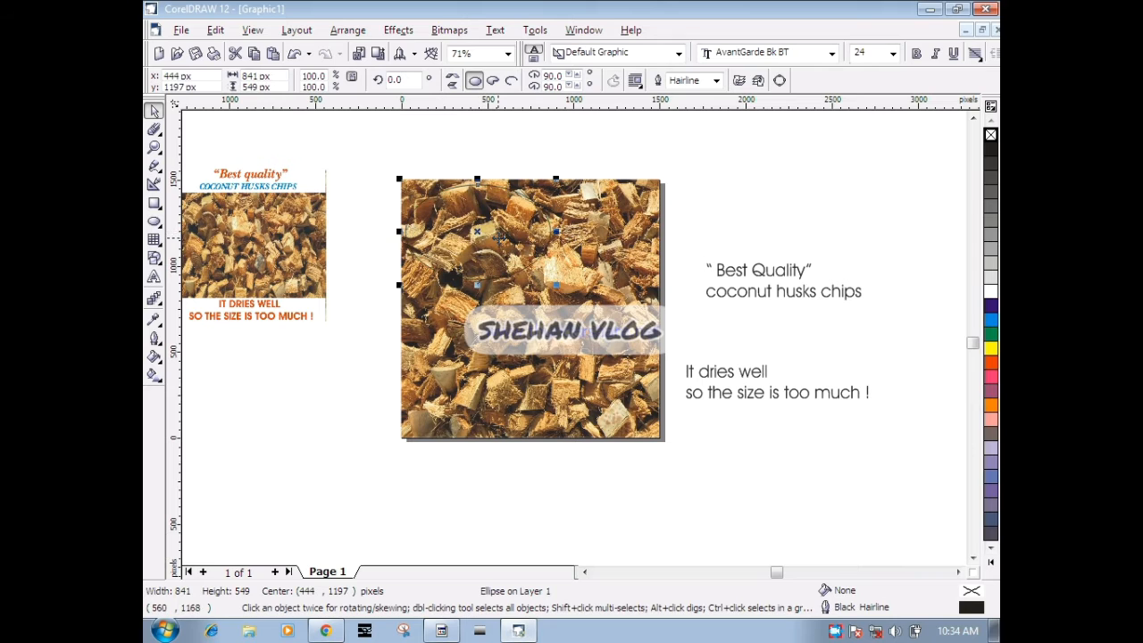
# - Give the ellipse a white fill and a white outline, and deselect it
pyautogui.click(991, 295)
pyautogui.rightClick(991, 295)
pyautogui.click(825, 168)
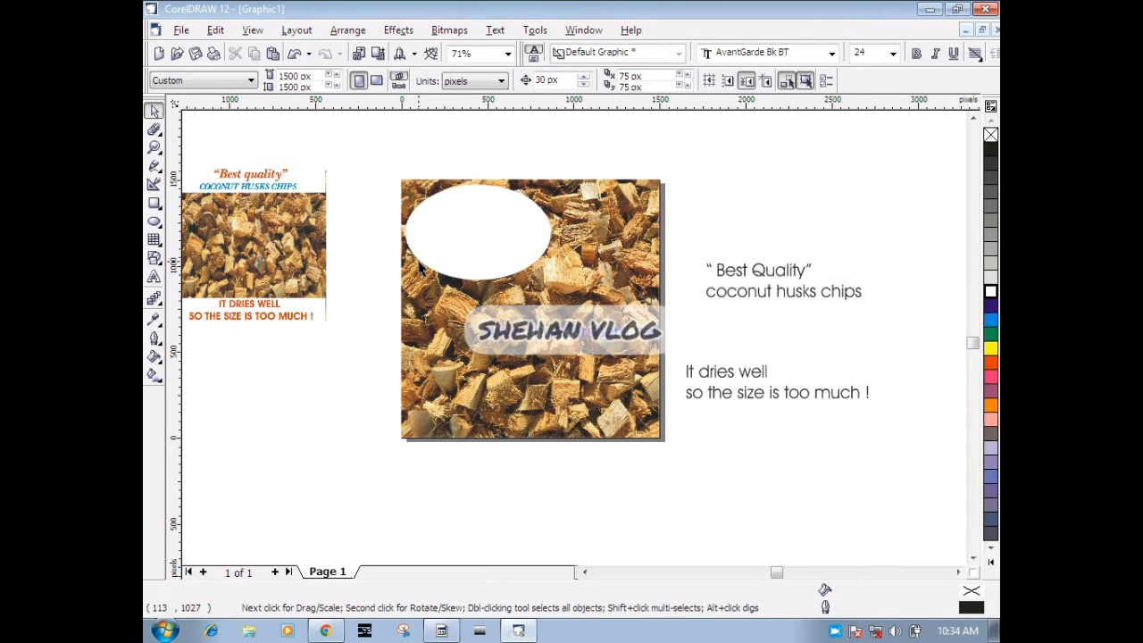
# - Set up a two-color fountain fill for the ellipse running from yellow to orange-red, with the mid-point at 87
pyautogui.click(456, 252)
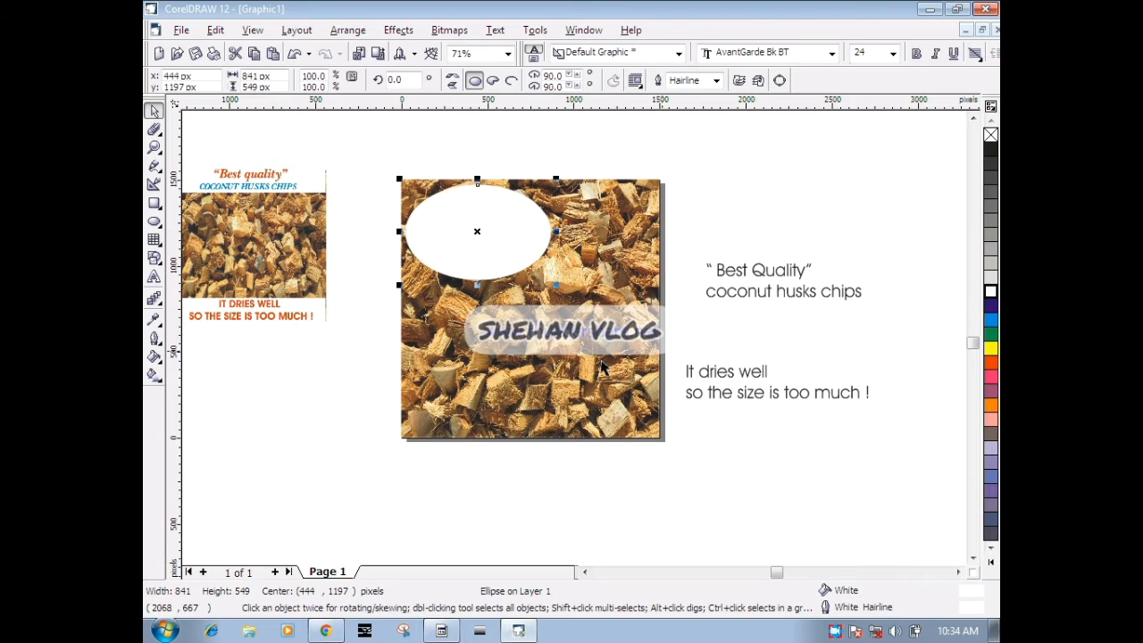
pyautogui.click(154, 357)
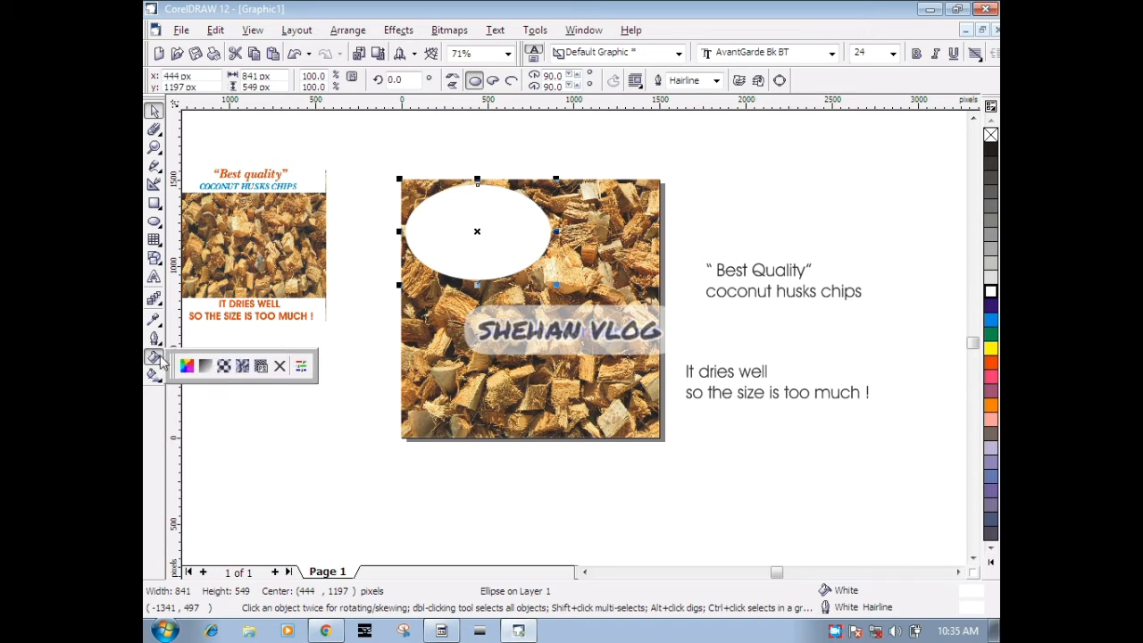
pyautogui.click(206, 365)
pyautogui.click(472, 323)
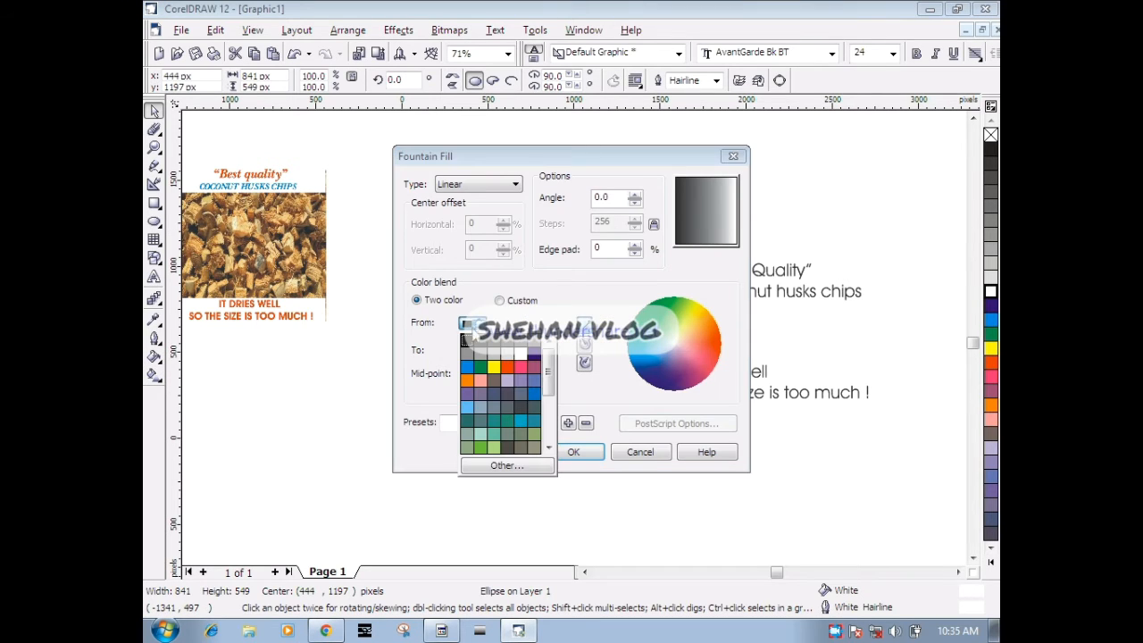
pyautogui.click(492, 366)
pyautogui.click(473, 350)
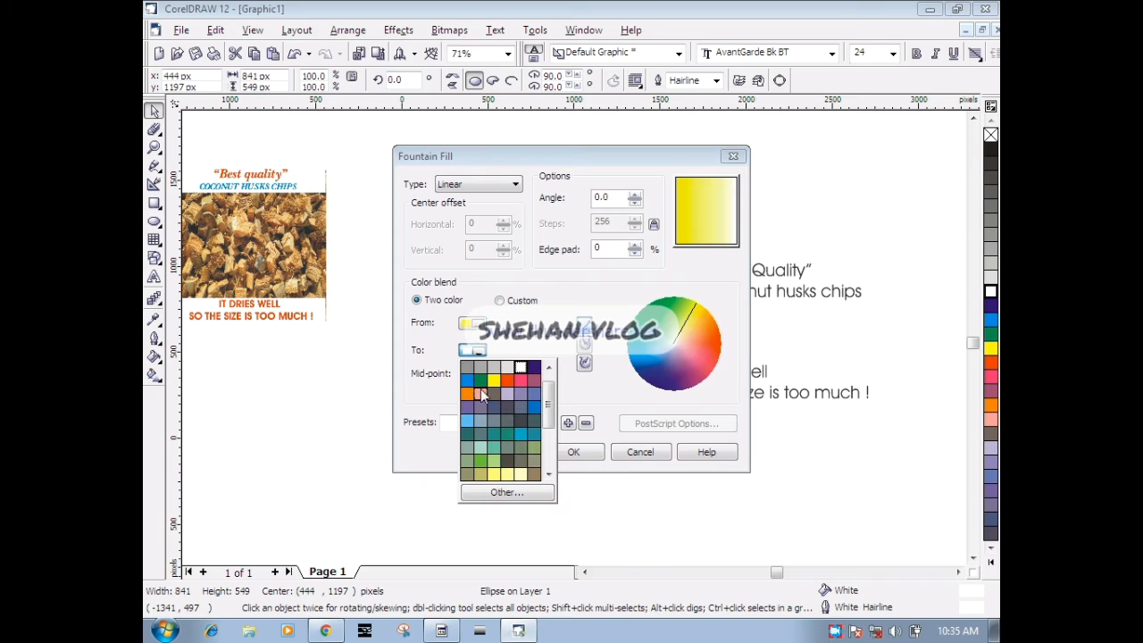
pyautogui.click(506, 380)
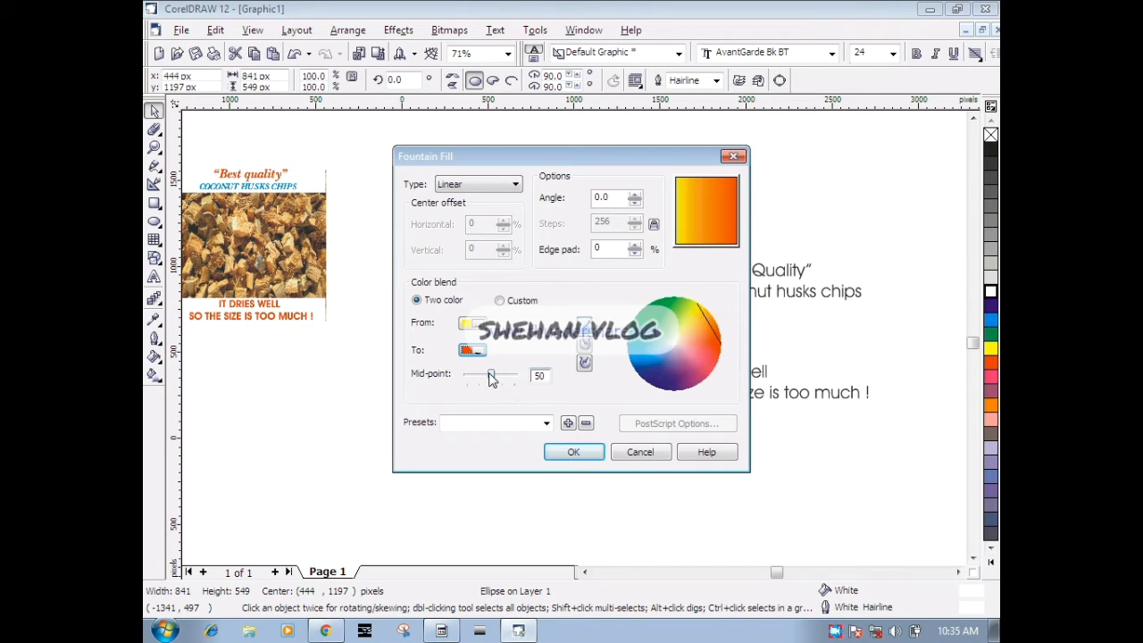
pyautogui.moveTo(490, 378); pyautogui.dragTo(510, 380)
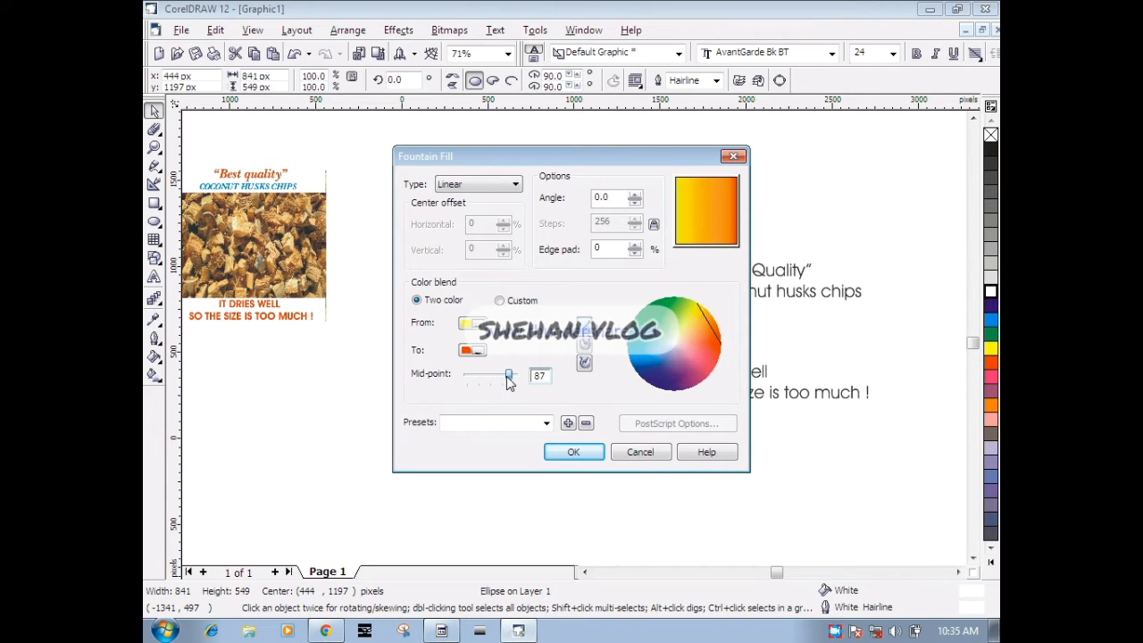
# - Try the radial and conical types, set the fountain fill to Square with mid-point 99, and apply it to the ellipse
pyautogui.click(505, 185)
pyautogui.click(489, 210)
pyautogui.click(504, 185)
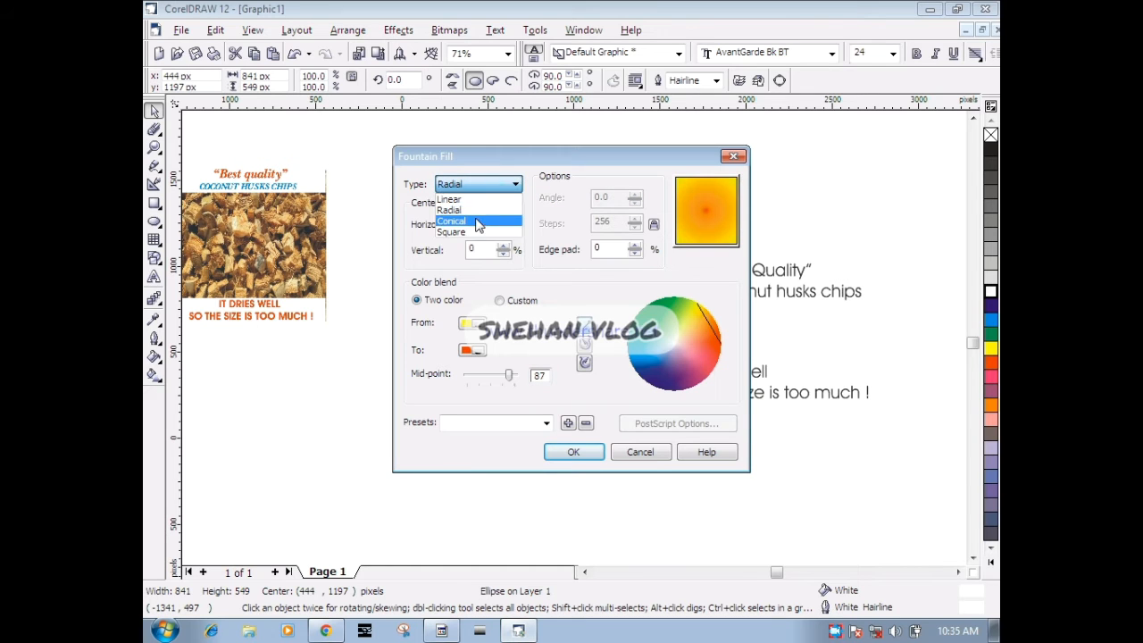
pyautogui.click(478, 221)
pyautogui.click(496, 184)
pyautogui.click(485, 241)
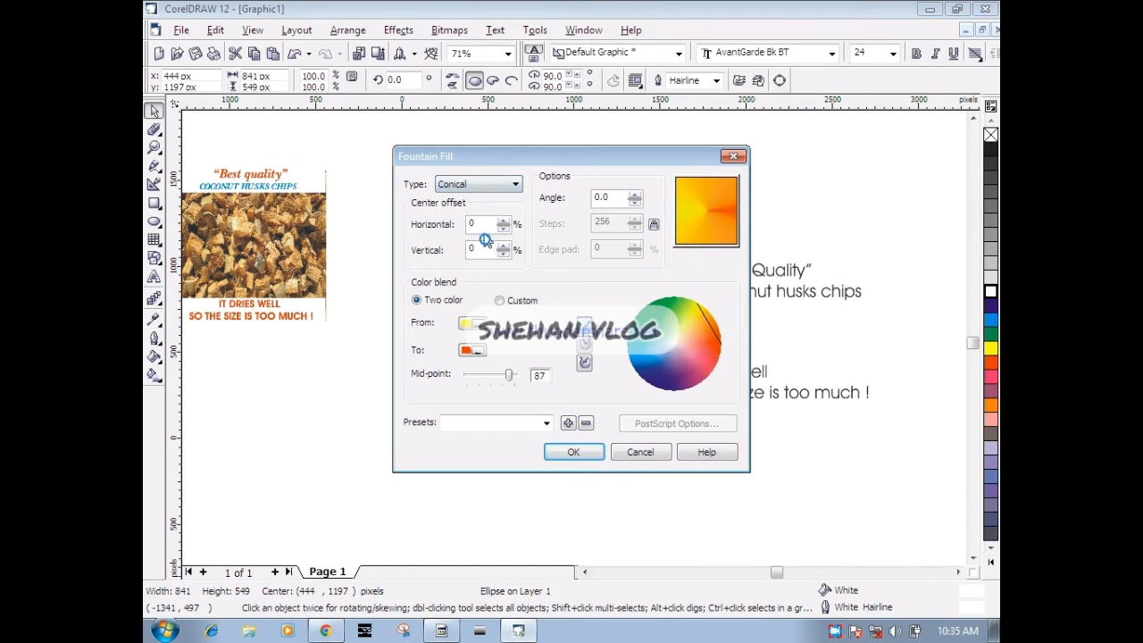
pyautogui.click(505, 185)
pyautogui.click(476, 234)
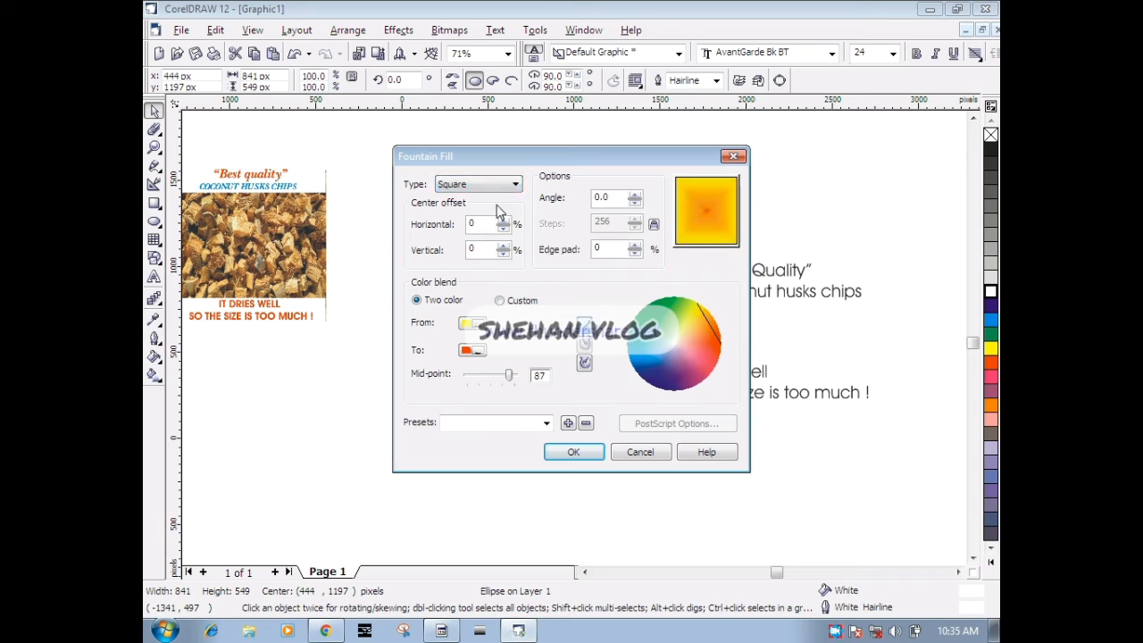
pyautogui.moveTo(509, 375); pyautogui.dragTo(528, 384)
pyautogui.click(585, 452)
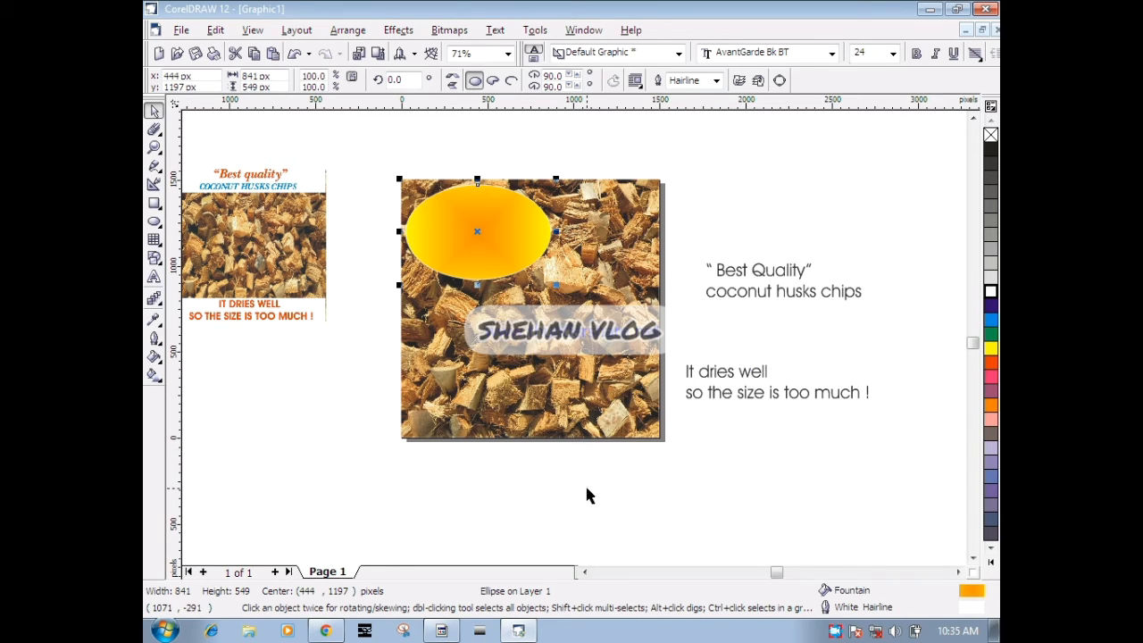
# - Remove the ellipse's outline and deselect it
pyautogui.click(587, 489)
pyautogui.click(494, 258)
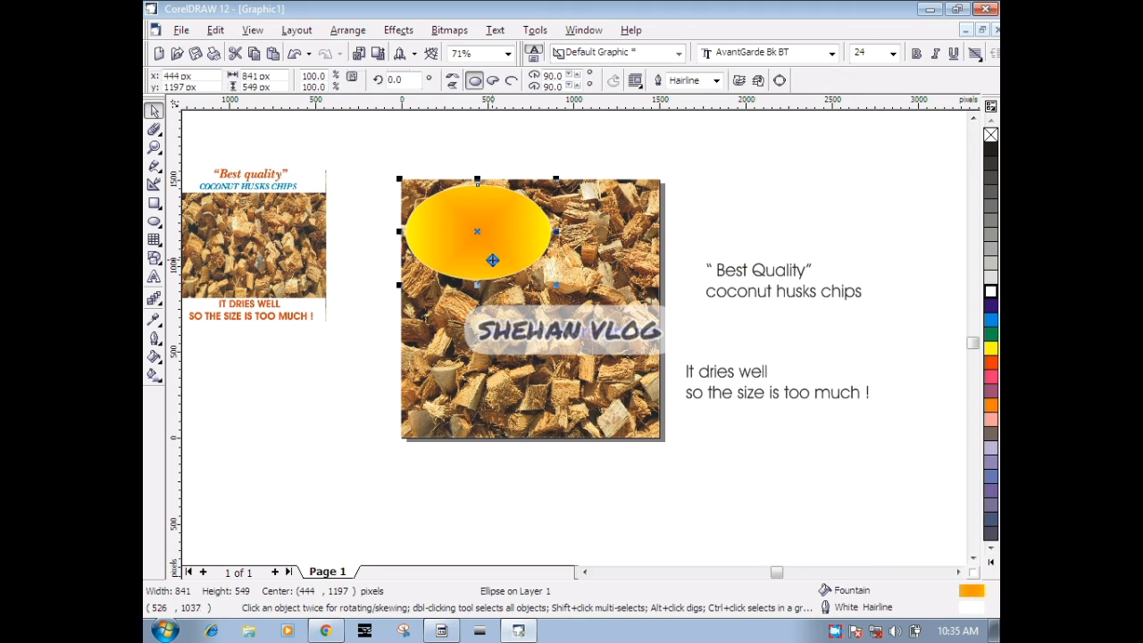
pyautogui.rightClick(989, 136)
pyautogui.click(867, 241)
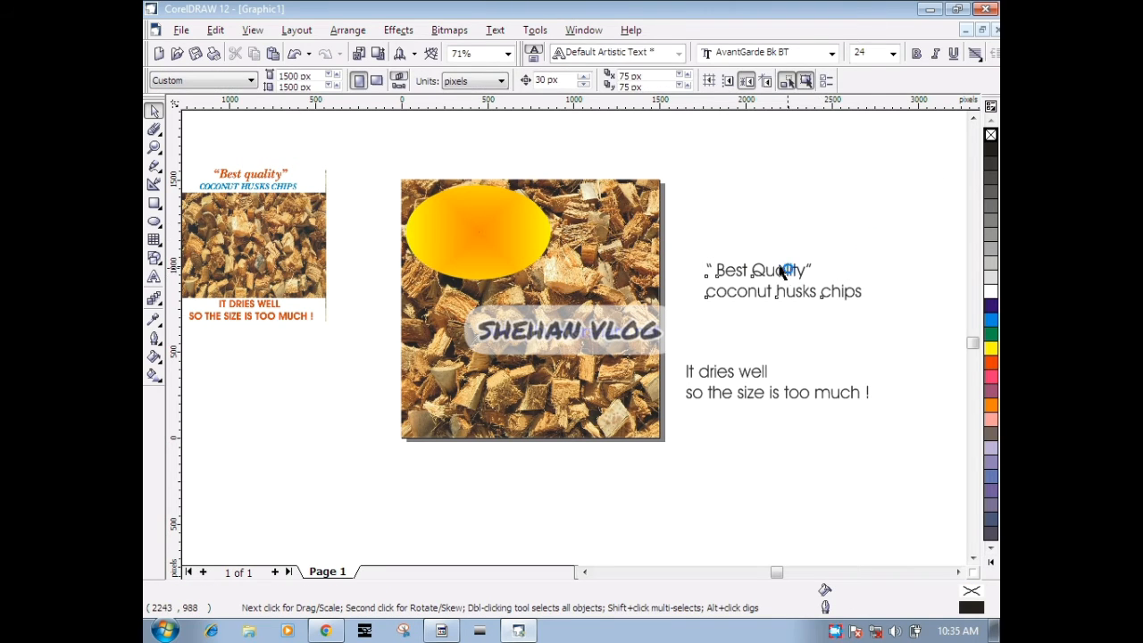
# - Try the two-line 'Best Quality' text over the ellipse, and move it back to the empty area beside the page
pyautogui.doubleClick(784, 271)
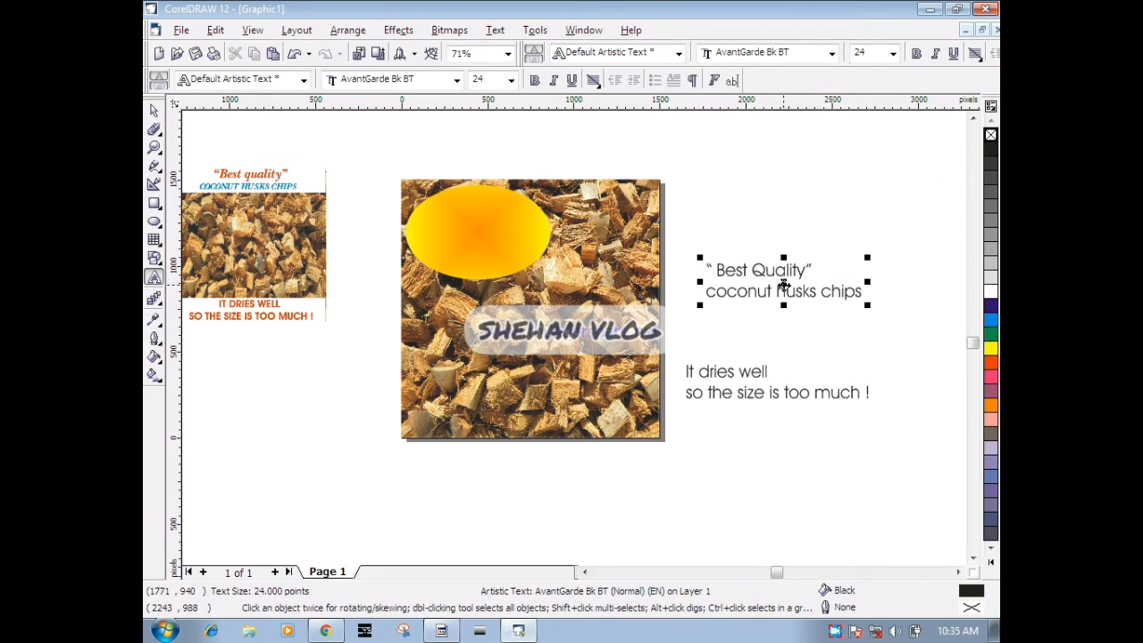
pyautogui.moveTo(783, 284); pyautogui.dragTo(503, 226)
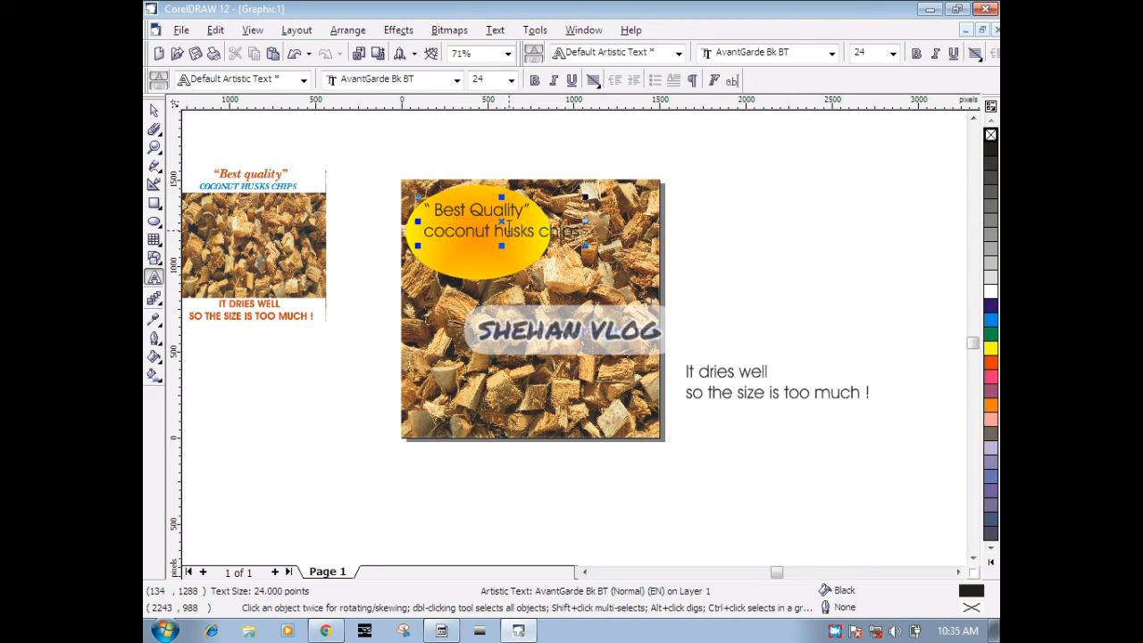
pyautogui.moveTo(501, 225); pyautogui.dragTo(802, 219)
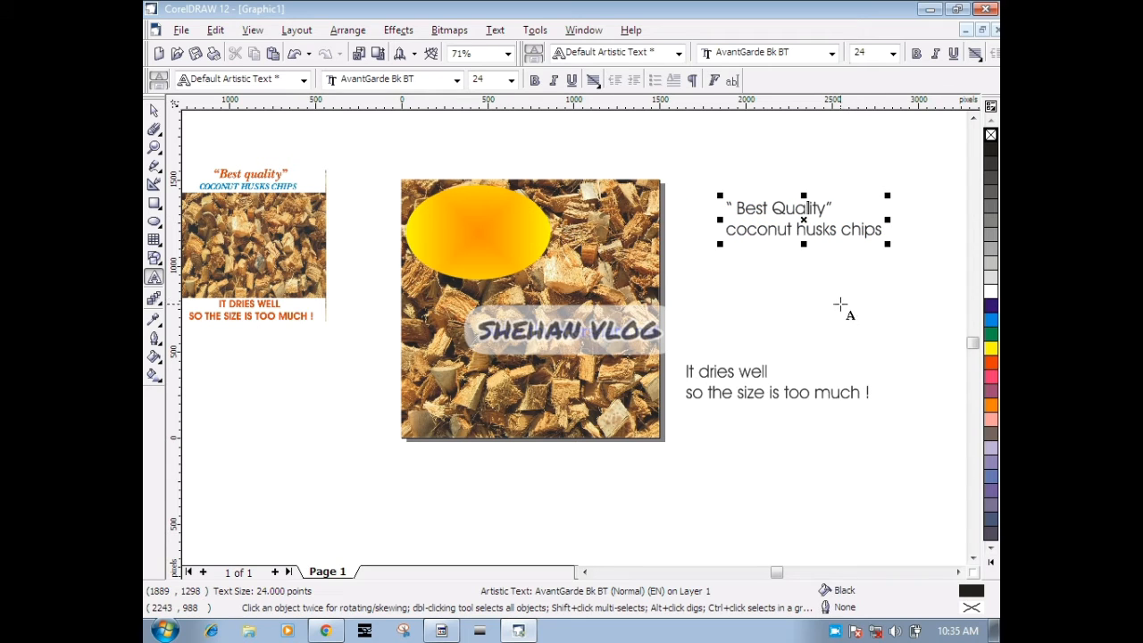
# - Break the two-line text apart so 'Best Quality' and 'coconut husks chips' are separate text objects, and deselect them
pyautogui.click(153, 110)
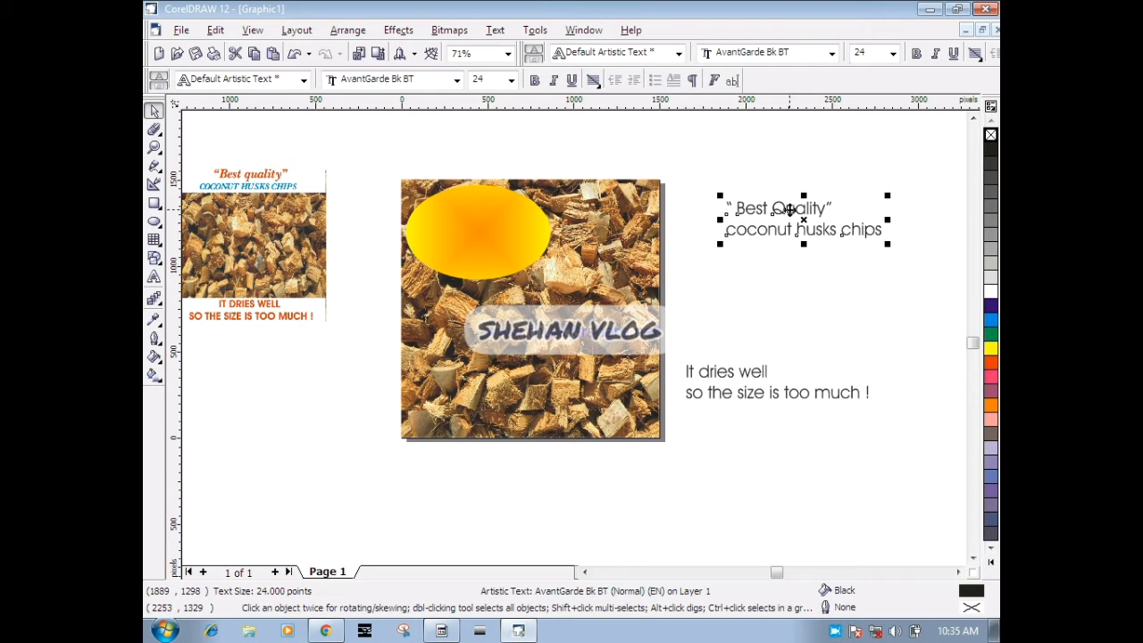
pyautogui.click(790, 209)
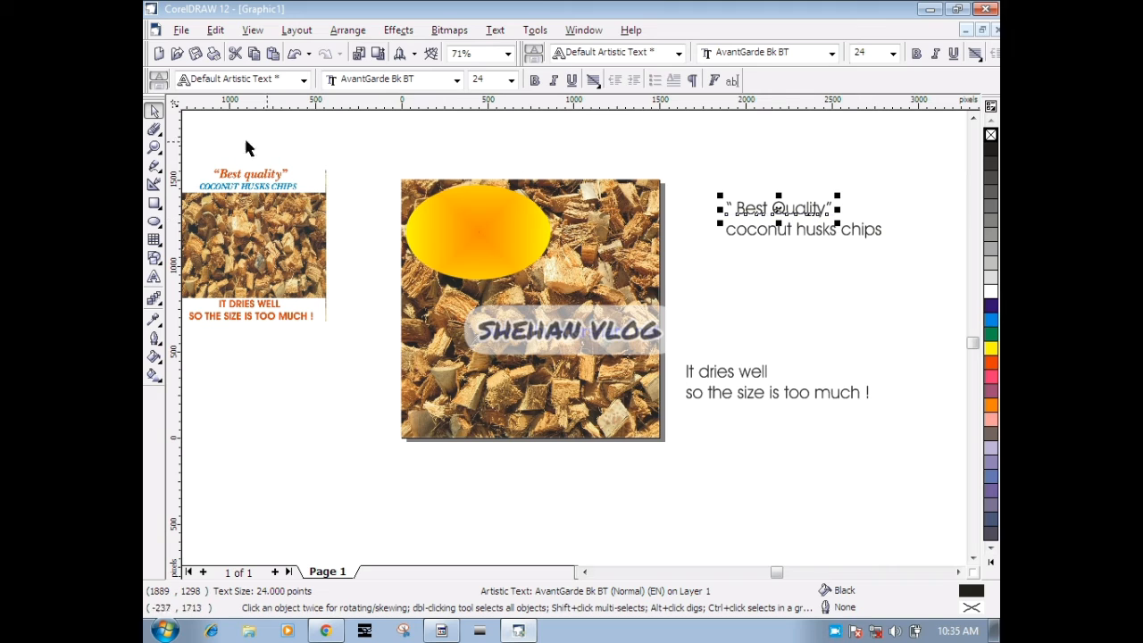
pyautogui.click(529, 135)
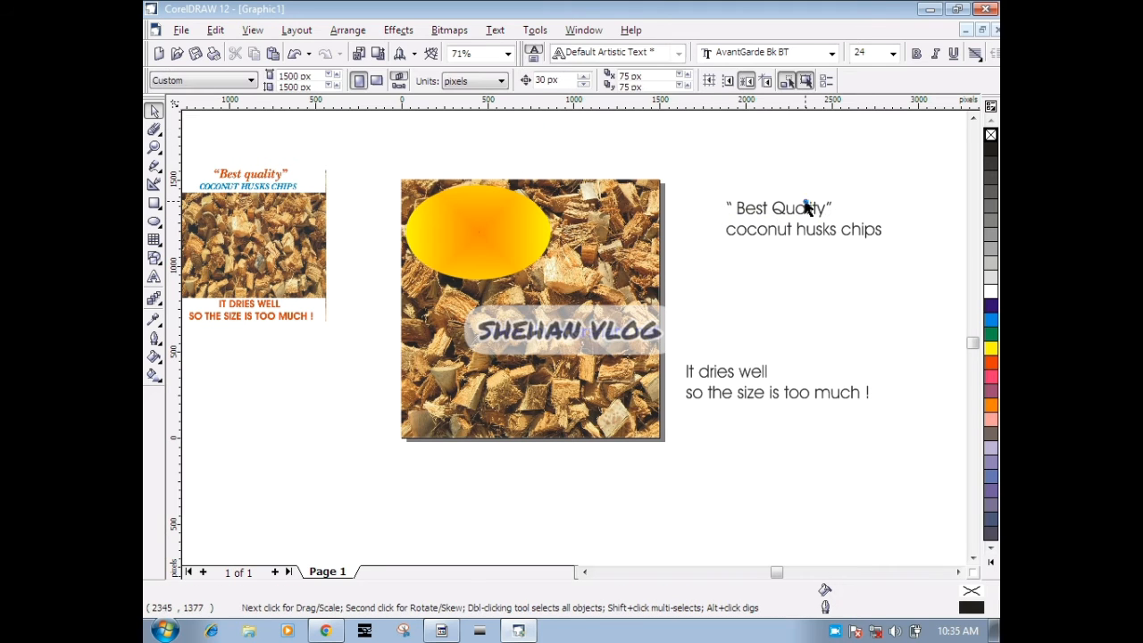
# - Move the 'Best Quality' text onto the upper part of the ellipse and deselect it
pyautogui.click(779, 208)
pyautogui.moveTo(779, 208); pyautogui.dragTo(477, 217)
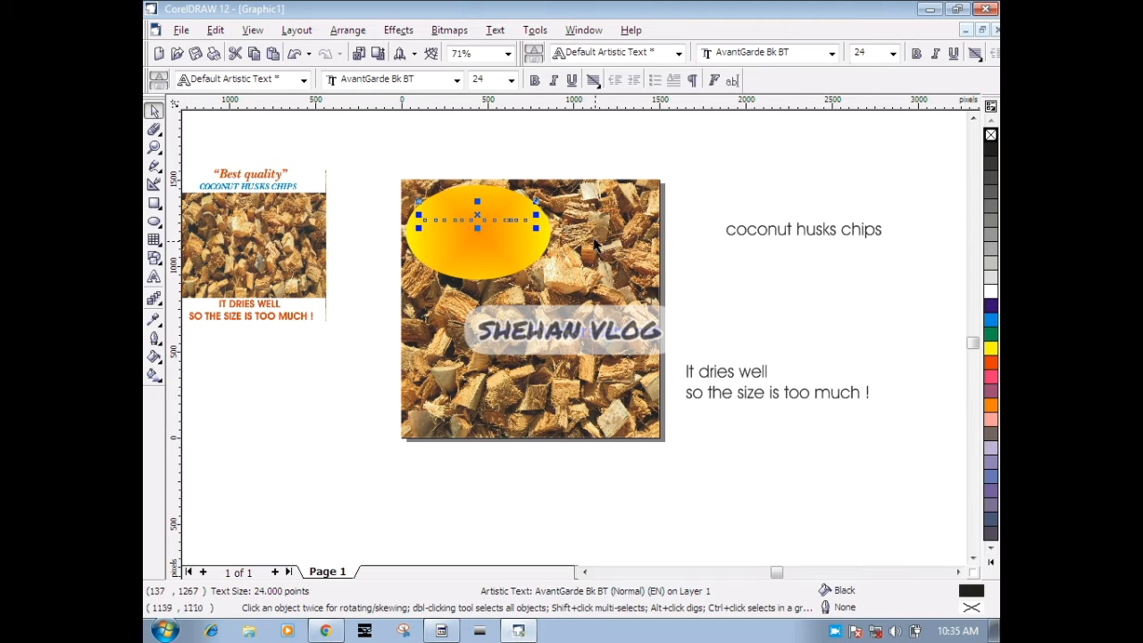
pyautogui.click(599, 168)
# - Reorder the ellipse so it sits behind the 'Best Quality' text but in front of the photo
pyautogui.click(498, 226)
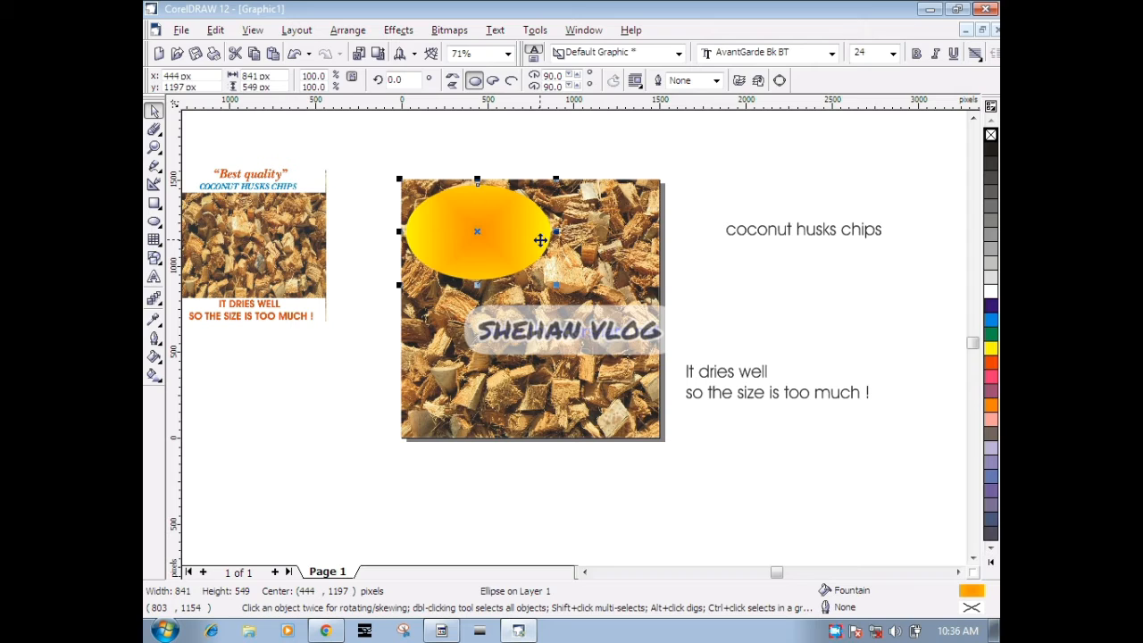
pyautogui.hotkey('ctrl', 'pagedown')
pyautogui.hotkey('ctrl', 'pagedown')
pyautogui.hotkey('ctrl', 'pageup')
pyautogui.click(568, 161)
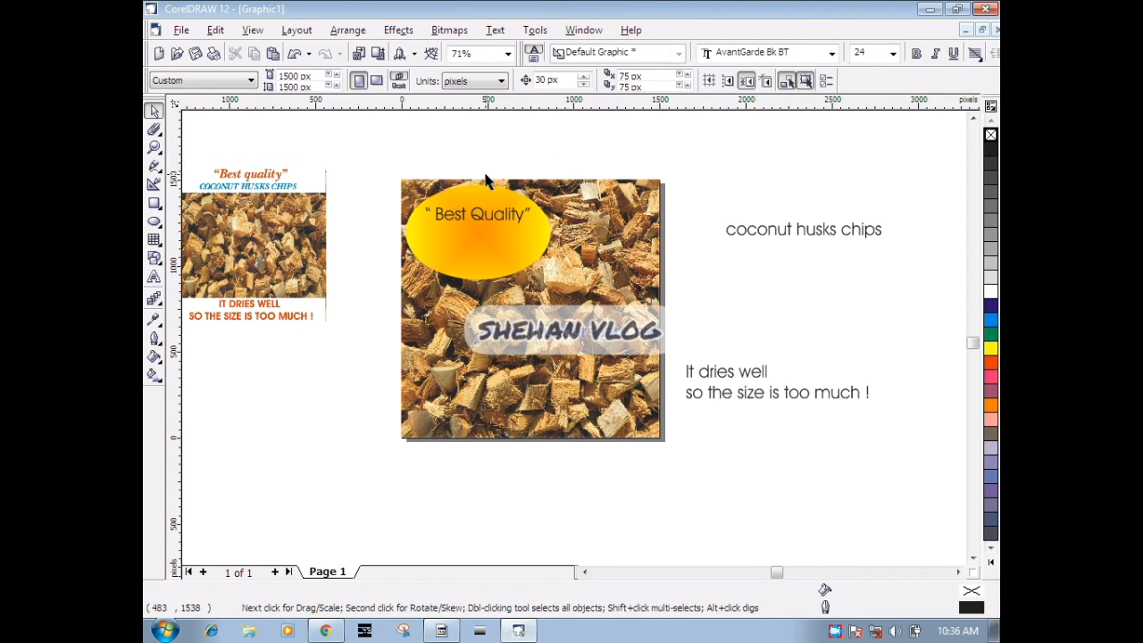
# - Try bold on the 'Best Quality' text, and change its font to Swis721 BlkCn BT
pyautogui.click(495, 218)
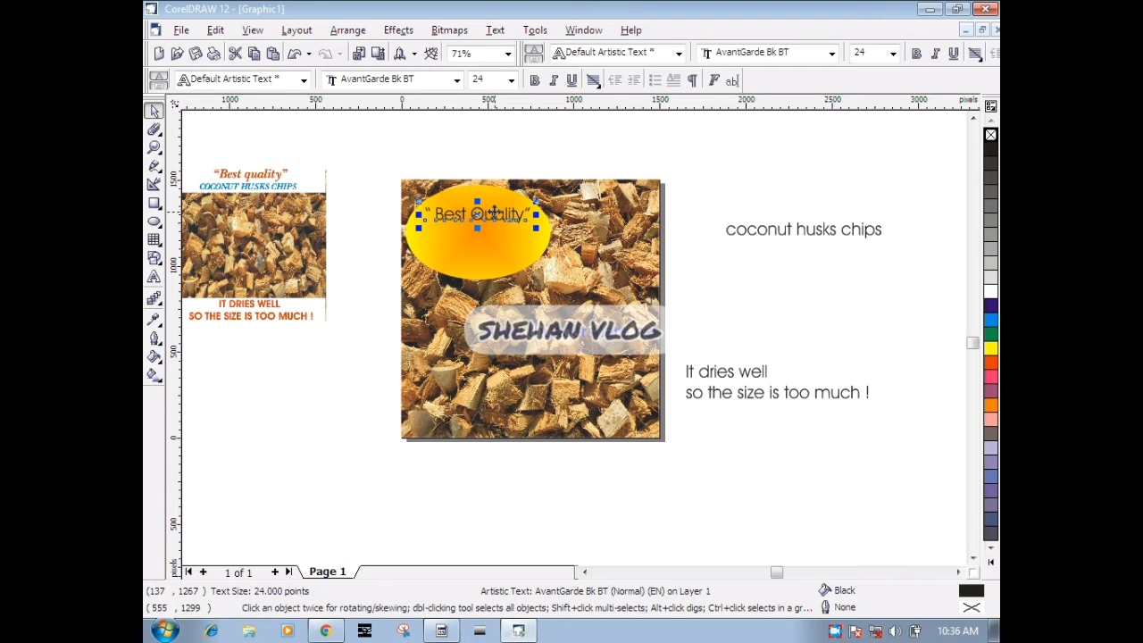
pyautogui.doubleClick(494, 216)
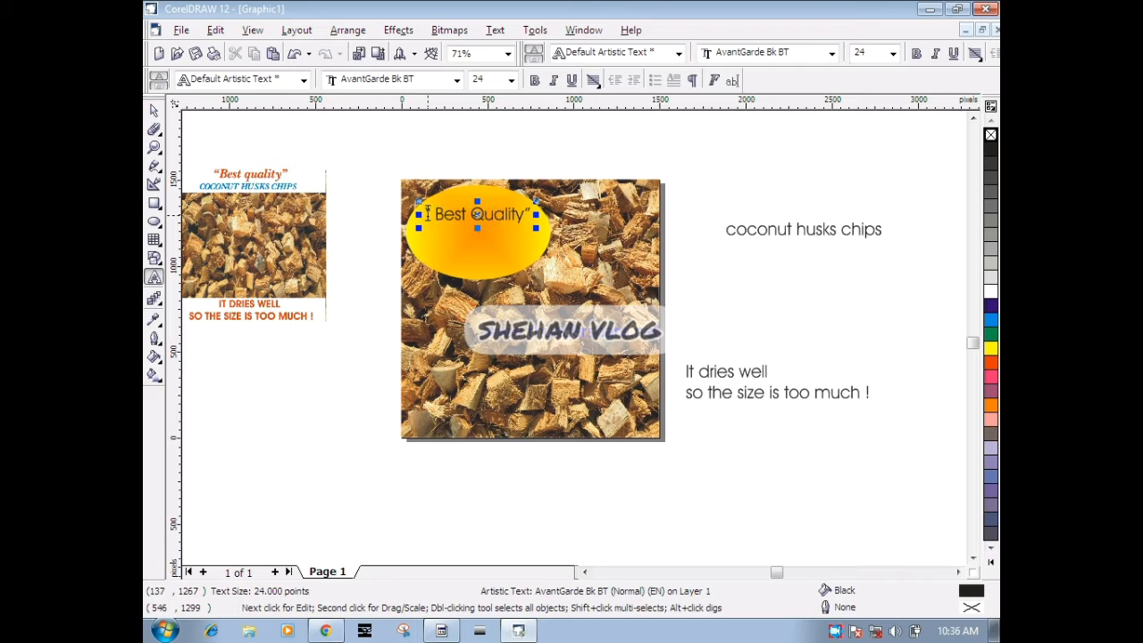
pyautogui.moveTo(427, 214); pyautogui.dragTo(532, 214)
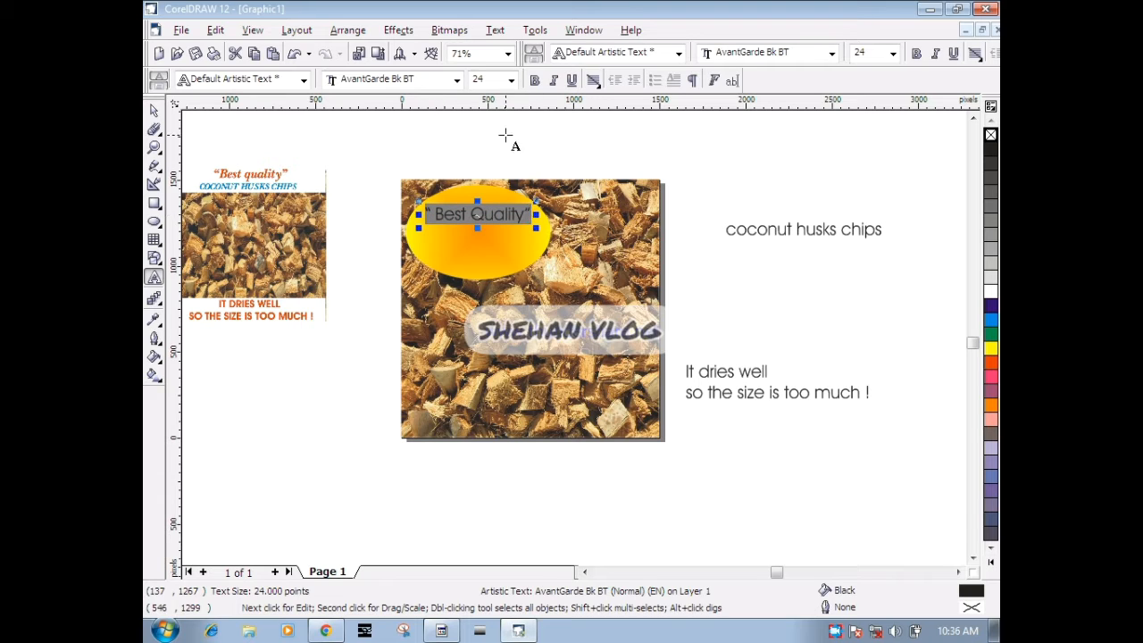
pyautogui.click(534, 81)
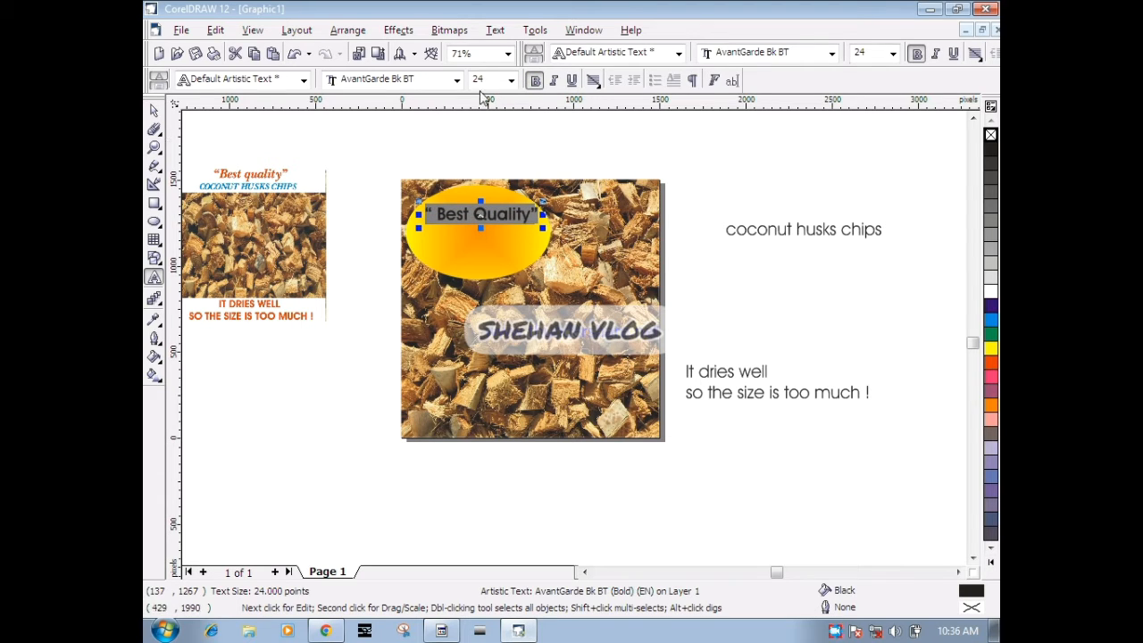
pyautogui.click(456, 80)
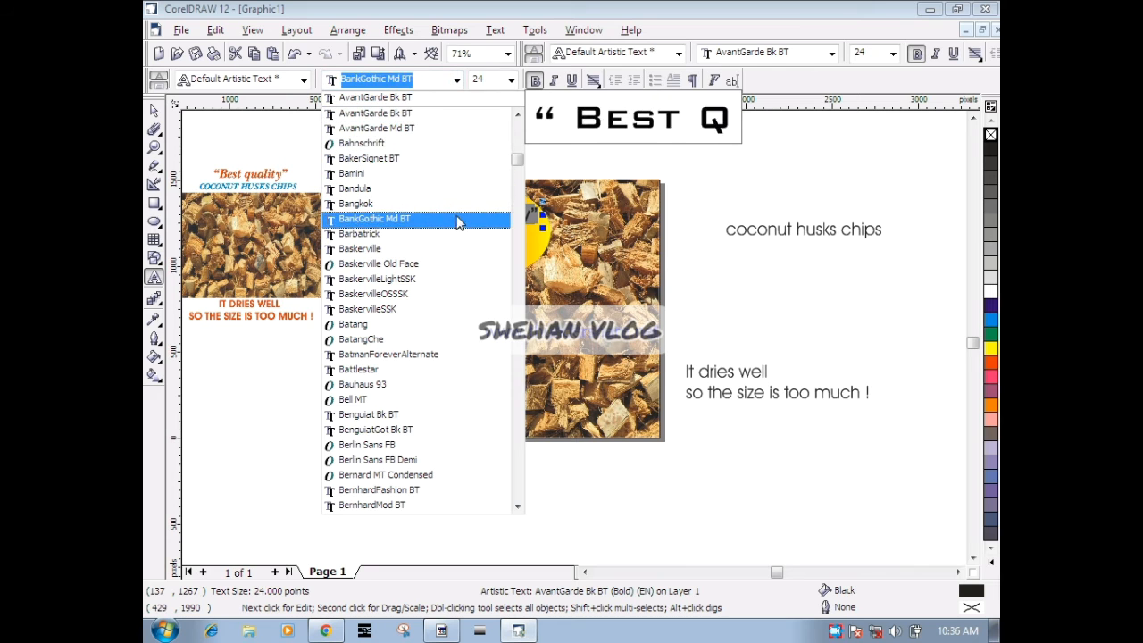
pyautogui.scroll(-20, 492, 234)
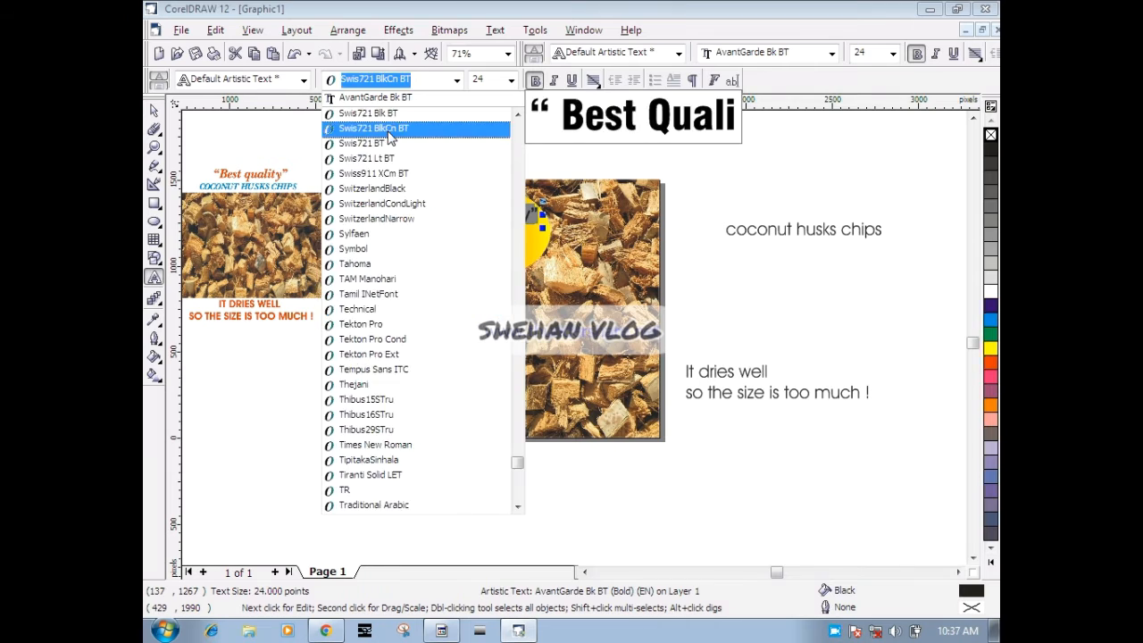
pyautogui.click(402, 128)
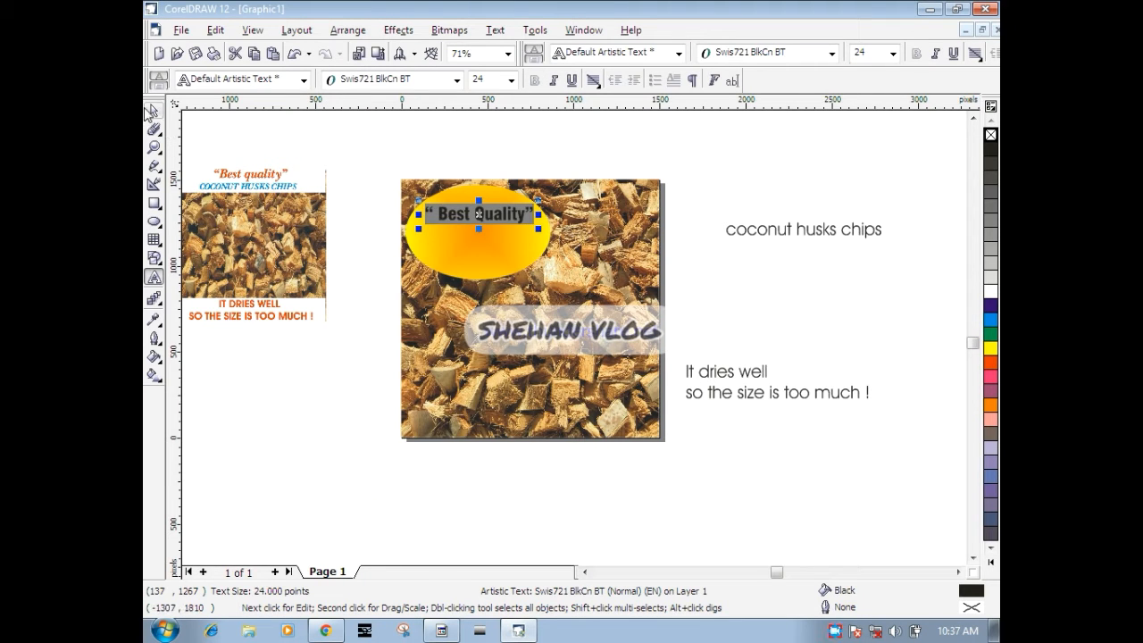
# - Recolor the whole 'Best Quality' text pinkish red
pyautogui.click(449, 213)
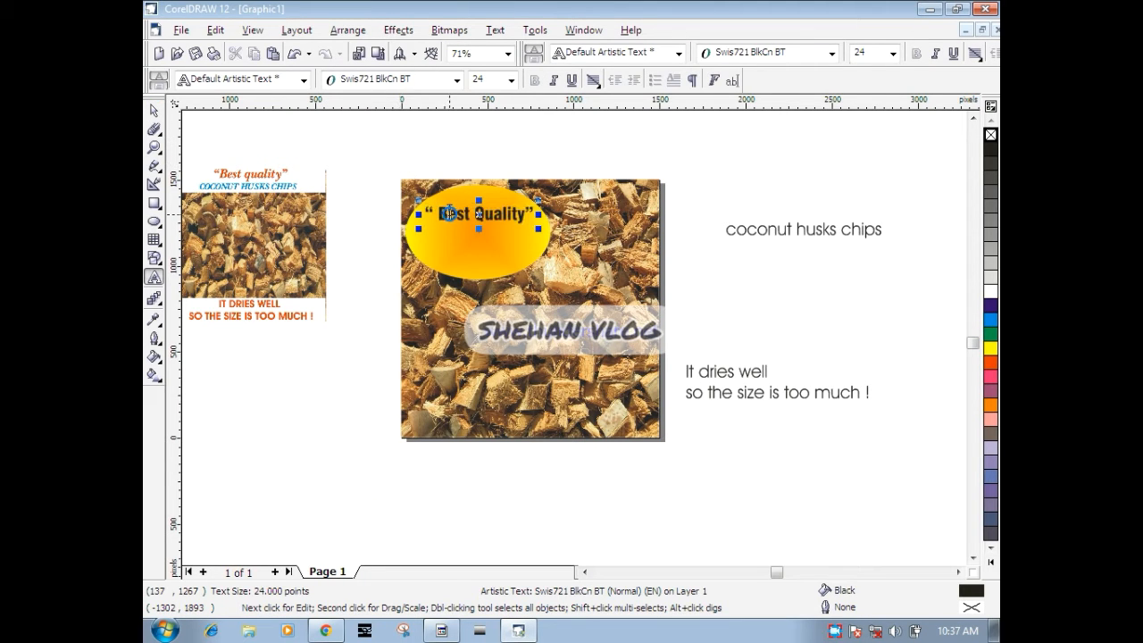
pyautogui.moveTo(428, 211); pyautogui.dragTo(539, 214)
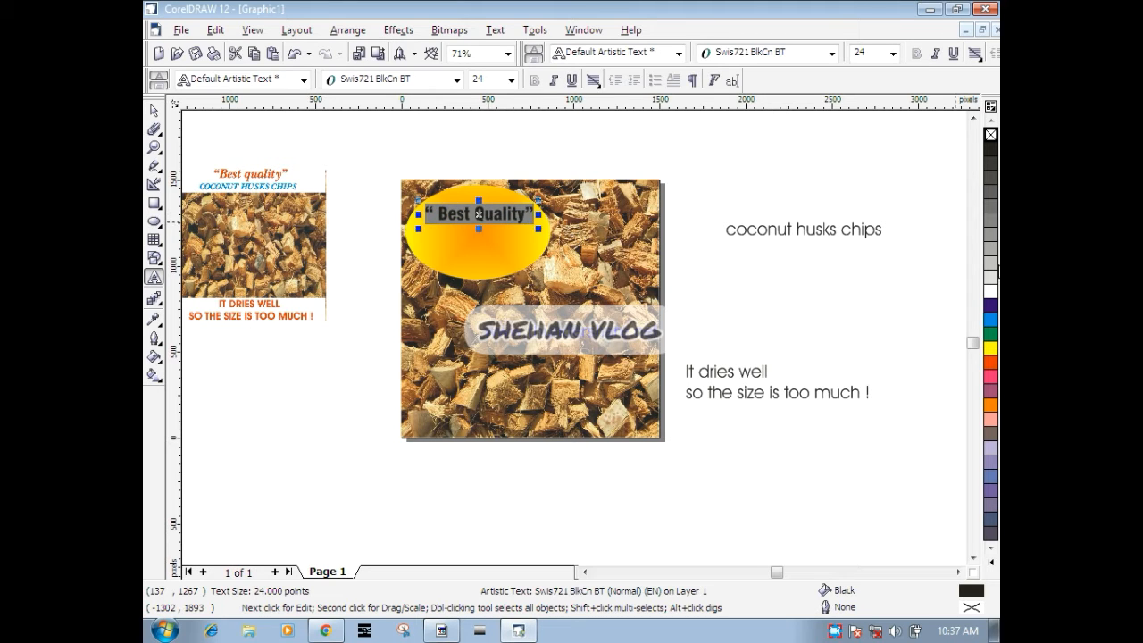
pyautogui.click(989, 351)
pyautogui.rightClick(990, 353)
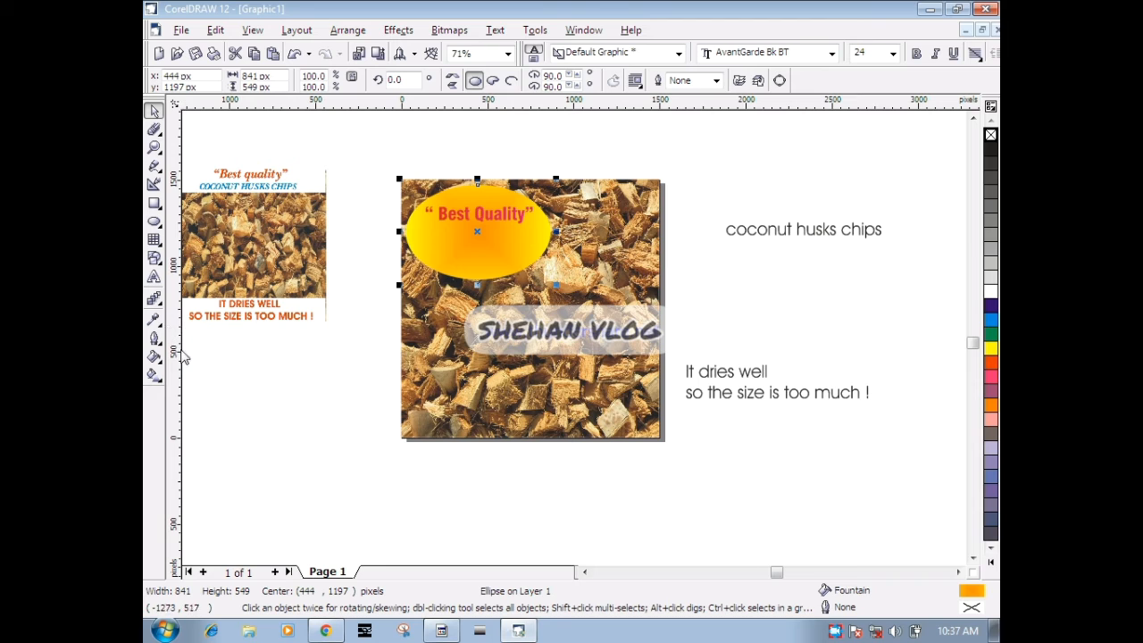
pyautogui.click(154, 355)
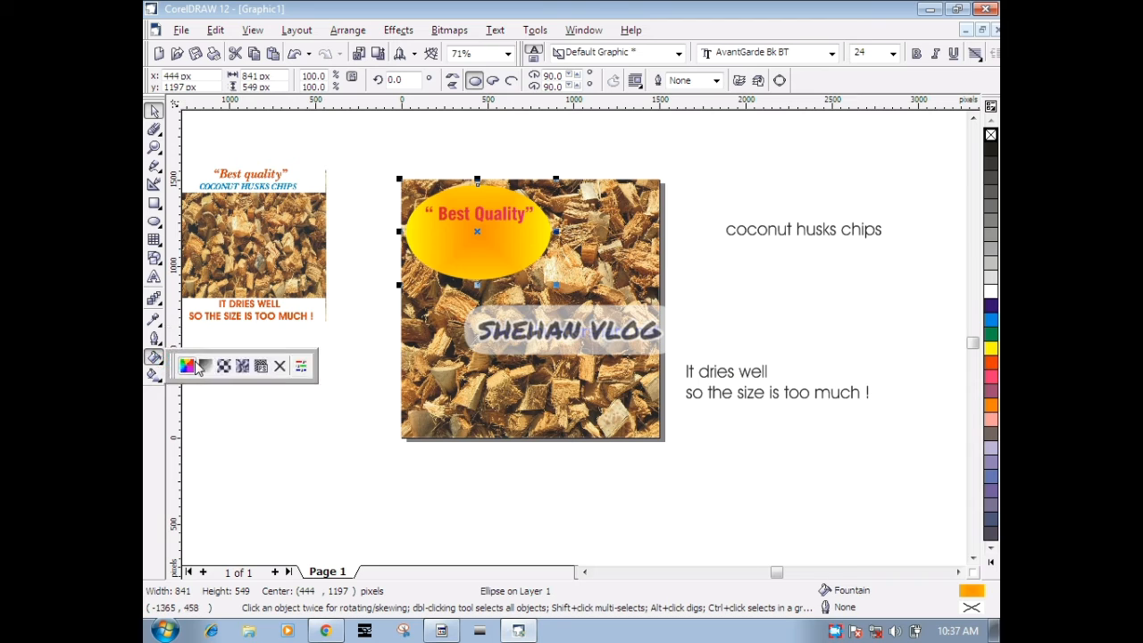
pyautogui.click(190, 365)
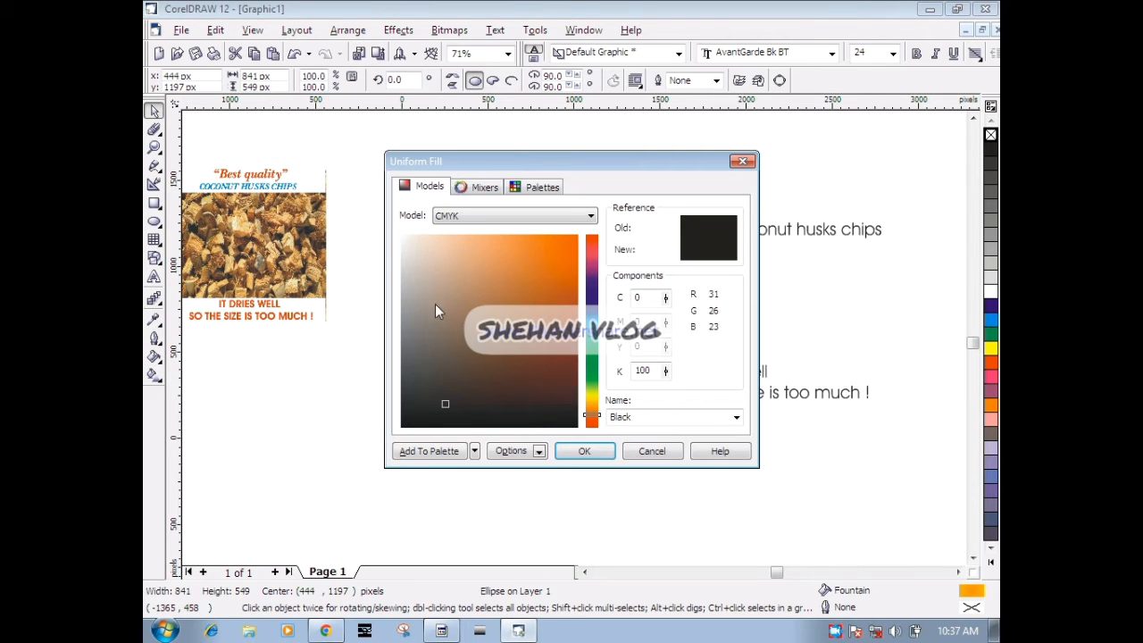
pyautogui.click(743, 161)
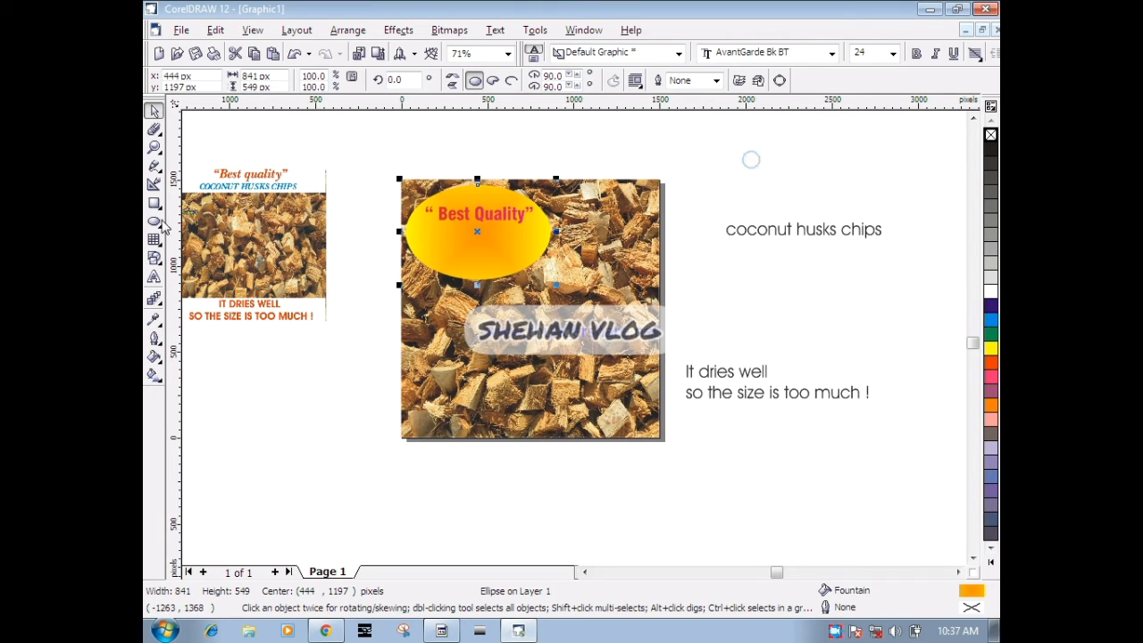
# - Change the starting color of the ellipse's square two-color fountain fill to white
pyautogui.click(155, 357)
pyautogui.click(204, 365)
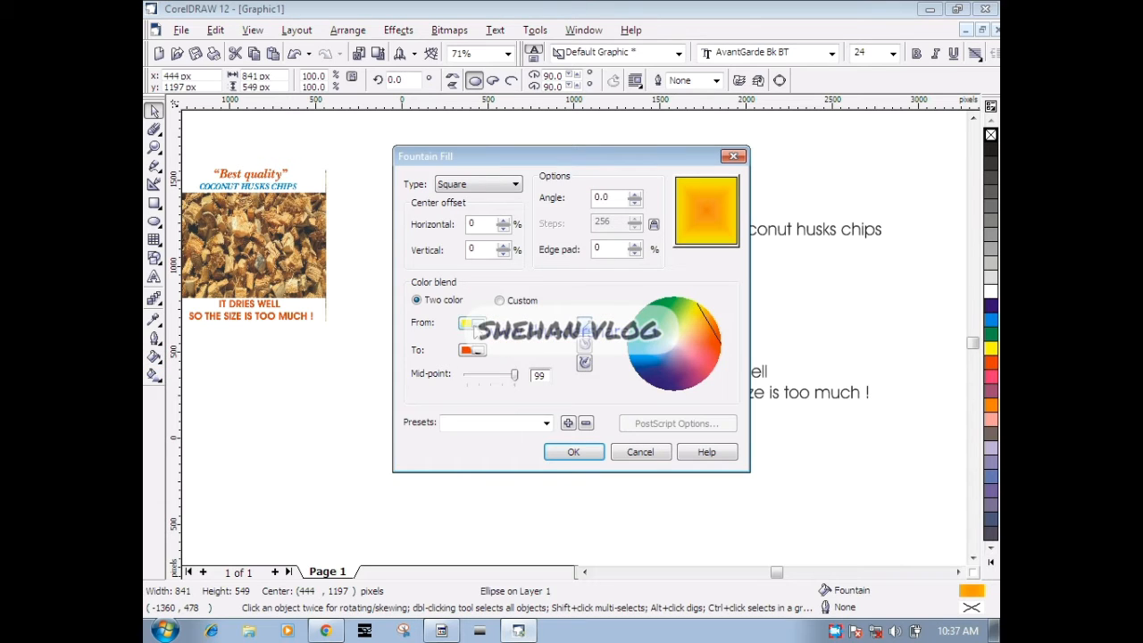
pyautogui.click(472, 322)
pyautogui.click(527, 439)
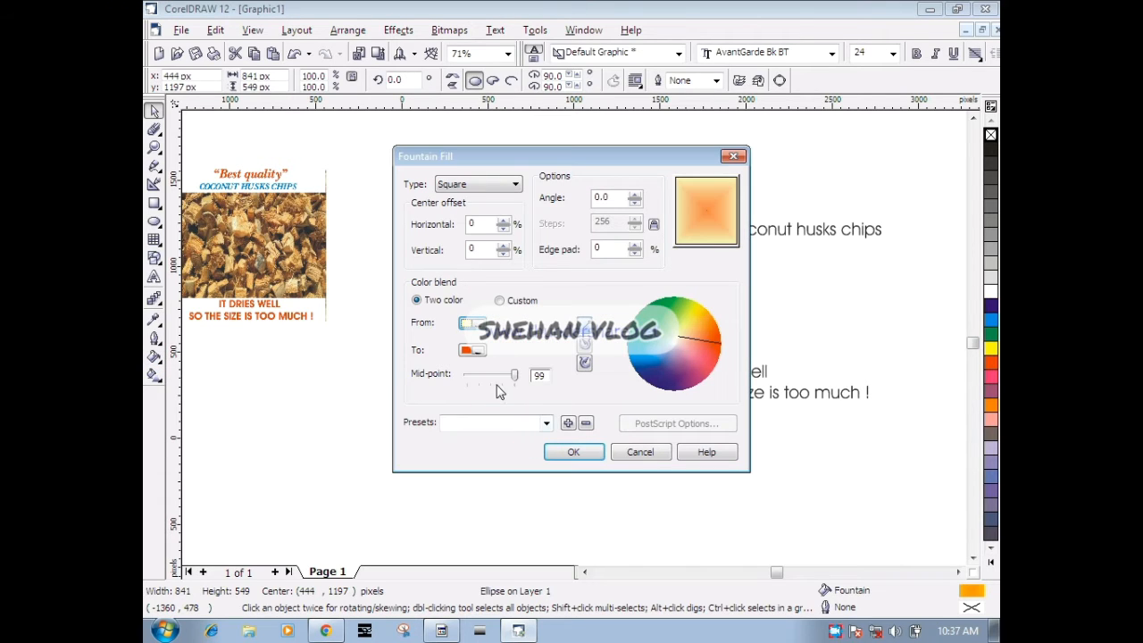
pyautogui.click(471, 322)
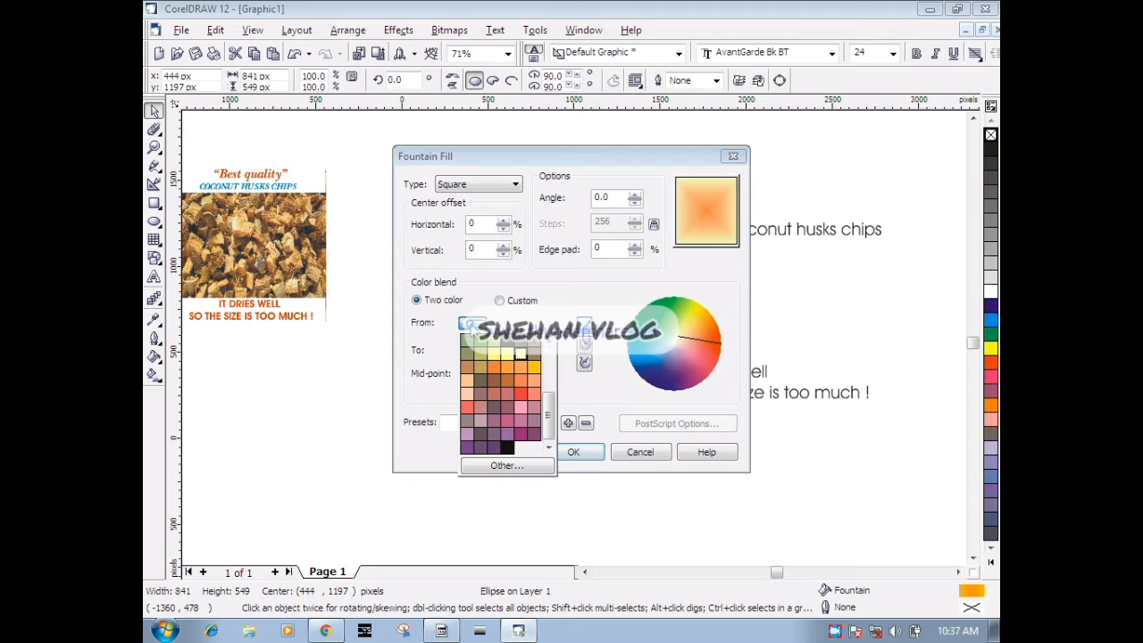
pyautogui.scroll(3, 513, 375)
pyautogui.click(516, 355)
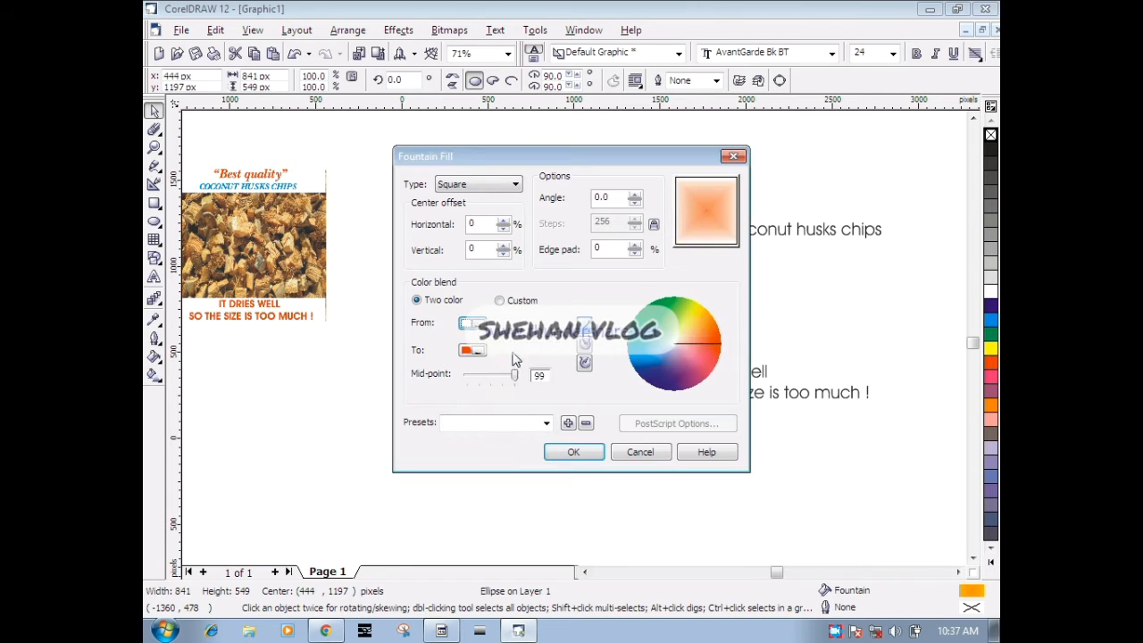
# - Set the fountain fill's end color to yellow with a low mid-point, and apply it to the ellipse
pyautogui.click(472, 349)
pyautogui.moveTo(555, 392); pyautogui.dragTo(426, 379)
pyautogui.click(492, 395)
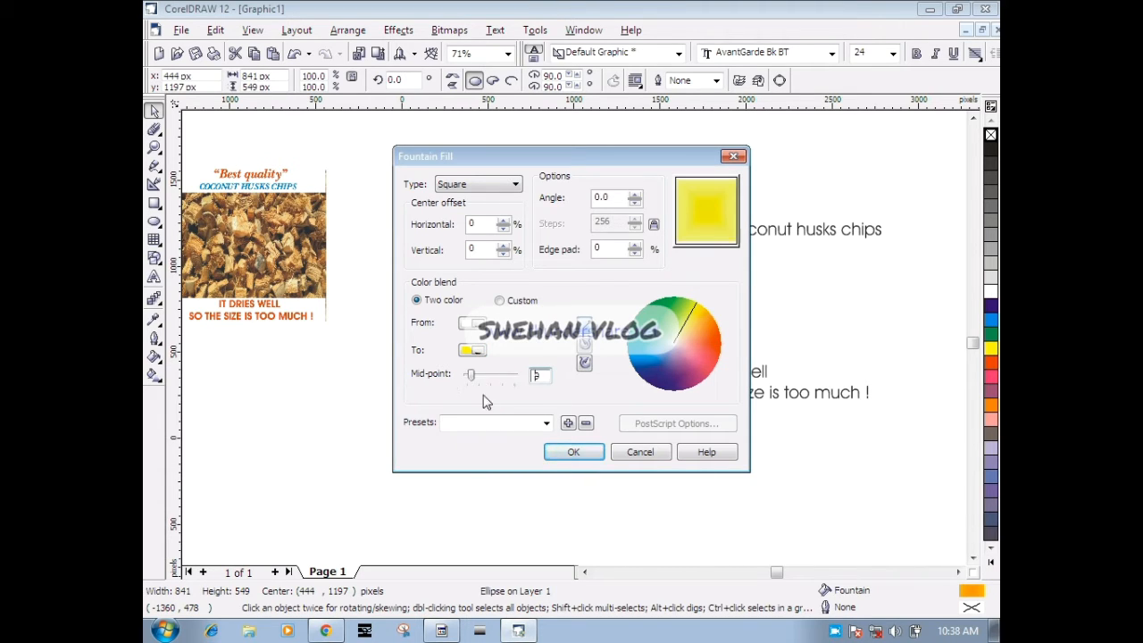
pyautogui.click(573, 451)
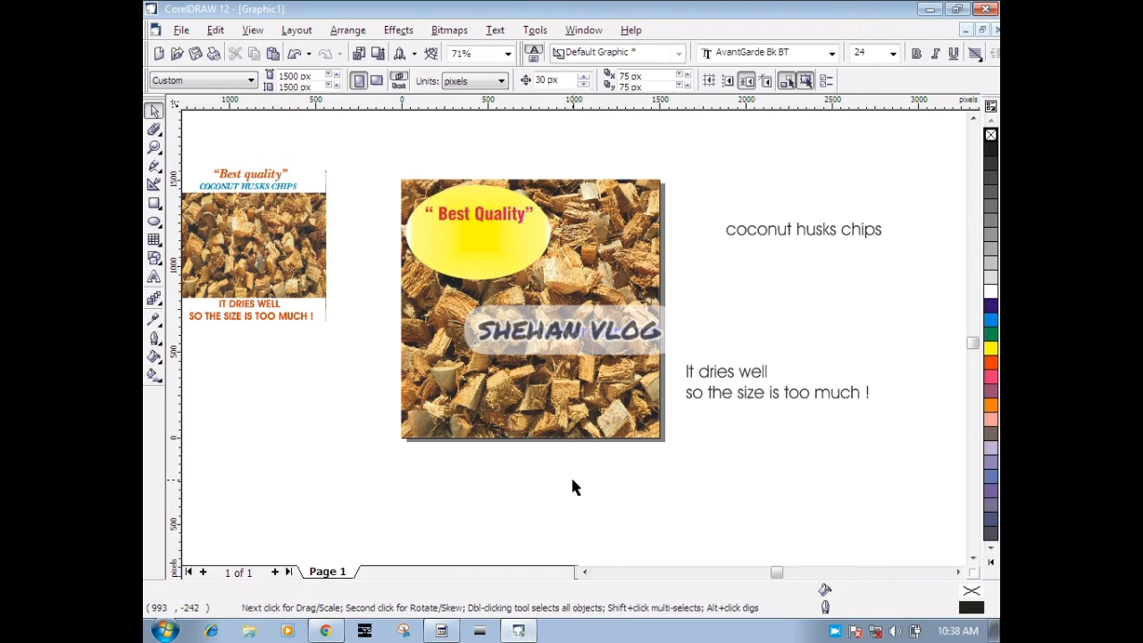
# - Change the end color of the ellipse's fountain fill to white, apply it, and deselect the ellipse
pyautogui.click(484, 267)
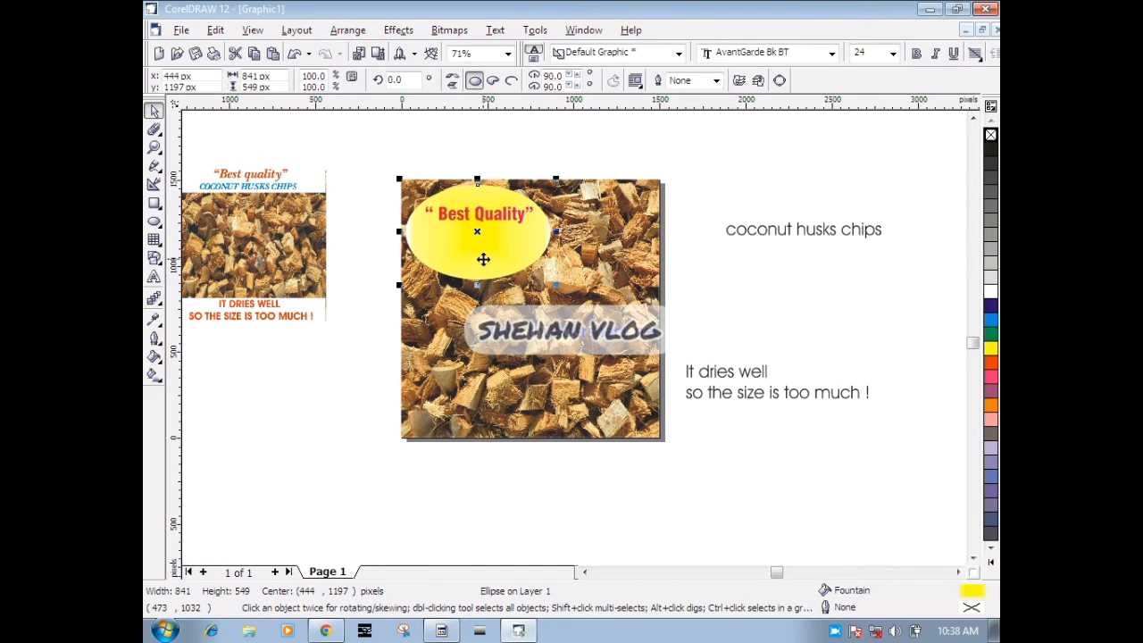
pyautogui.click(156, 359)
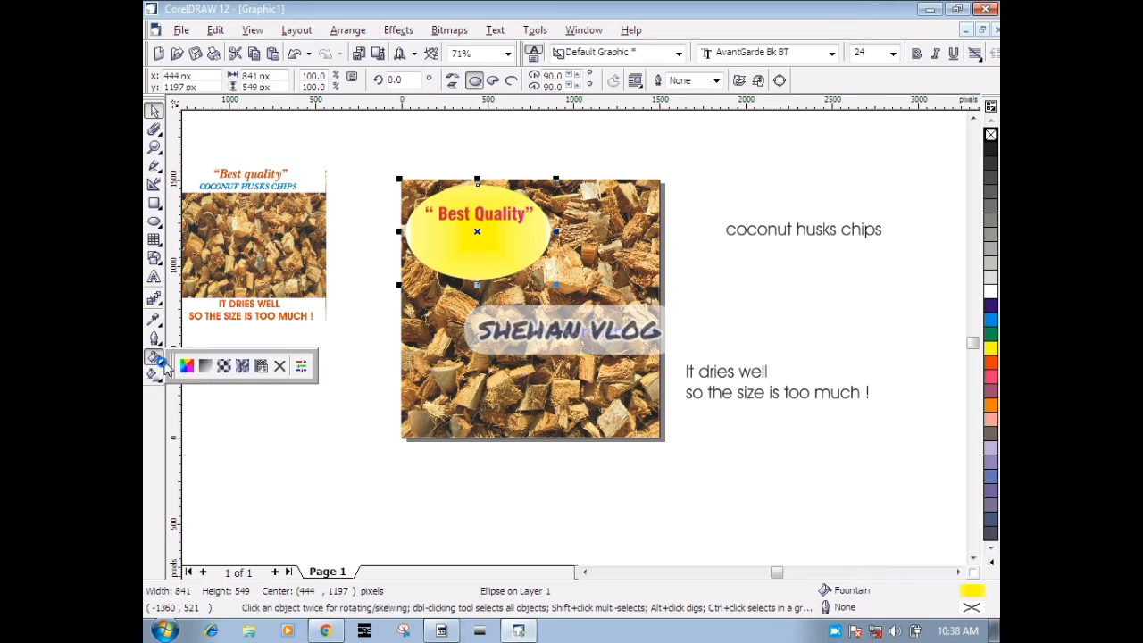
pyautogui.click(205, 365)
pyautogui.click(474, 350)
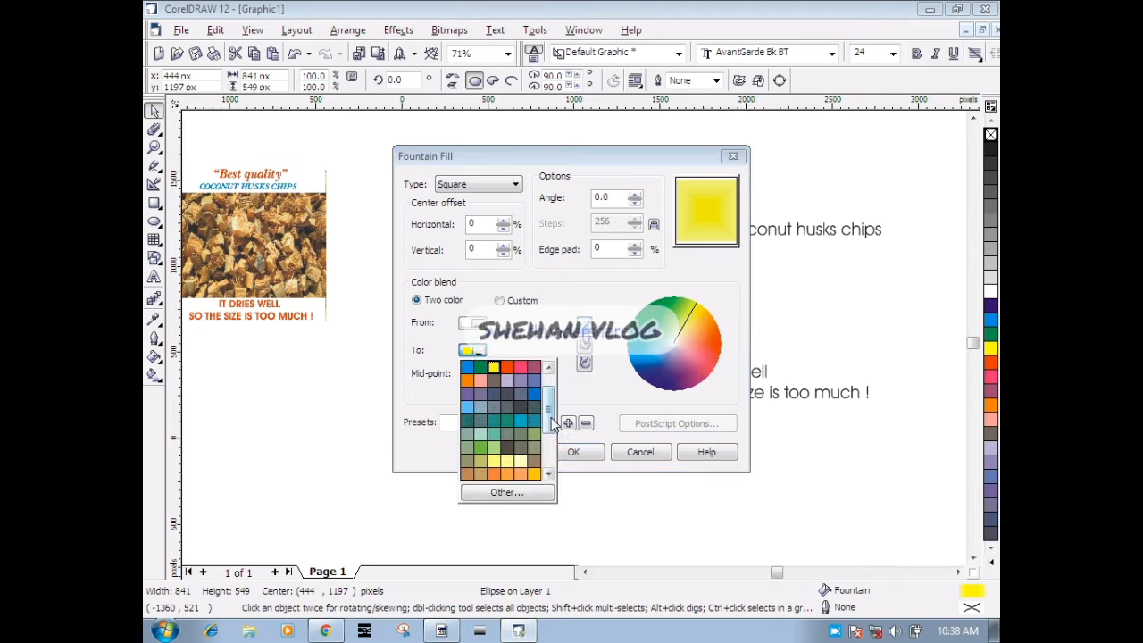
pyautogui.moveTo(552, 425); pyautogui.dragTo(550, 371)
pyautogui.click(518, 379)
pyautogui.click(573, 452)
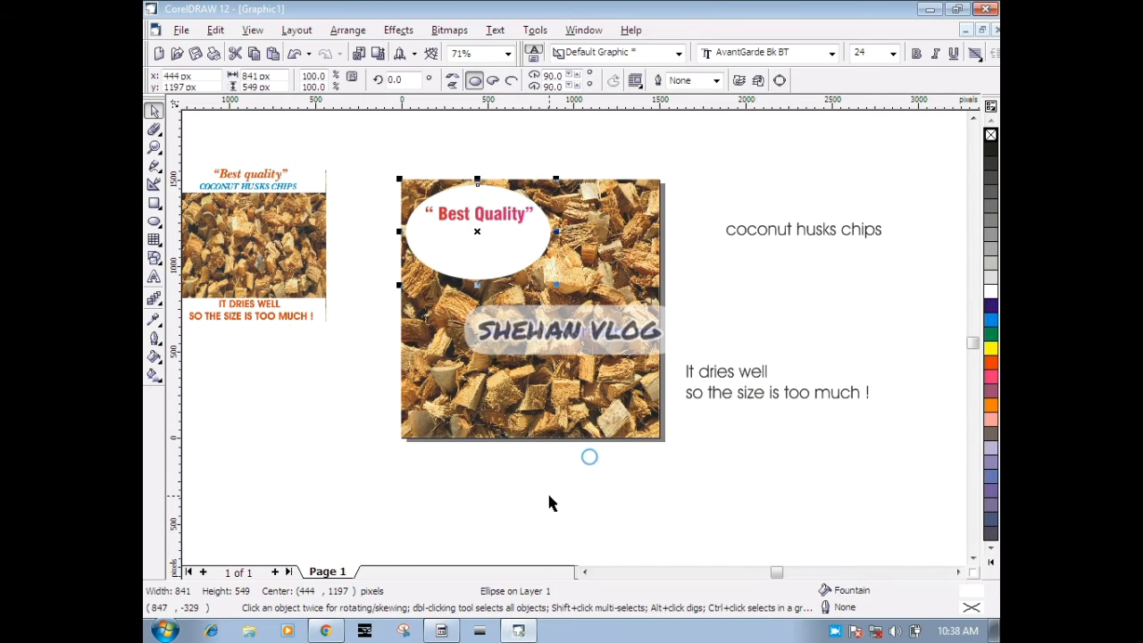
pyautogui.click(549, 497)
# - Remove the space after the opening quotation mark in the 'Best Quality' text and deselect it
pyautogui.moveTo(495, 221); pyautogui.dragTo(482, 215)
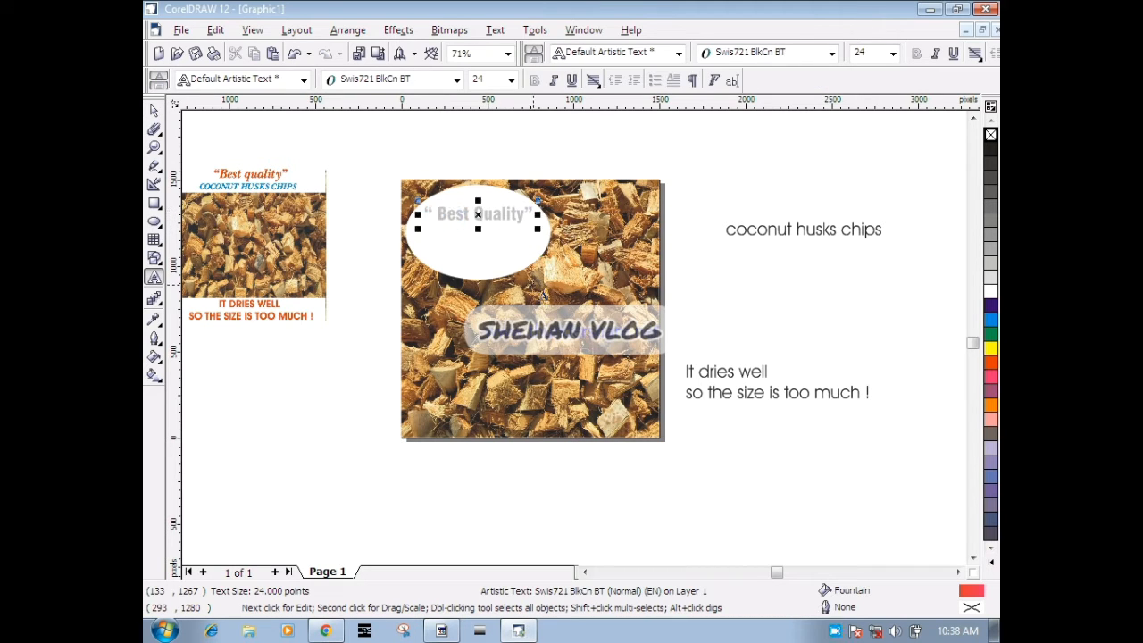
pyautogui.click(154, 110)
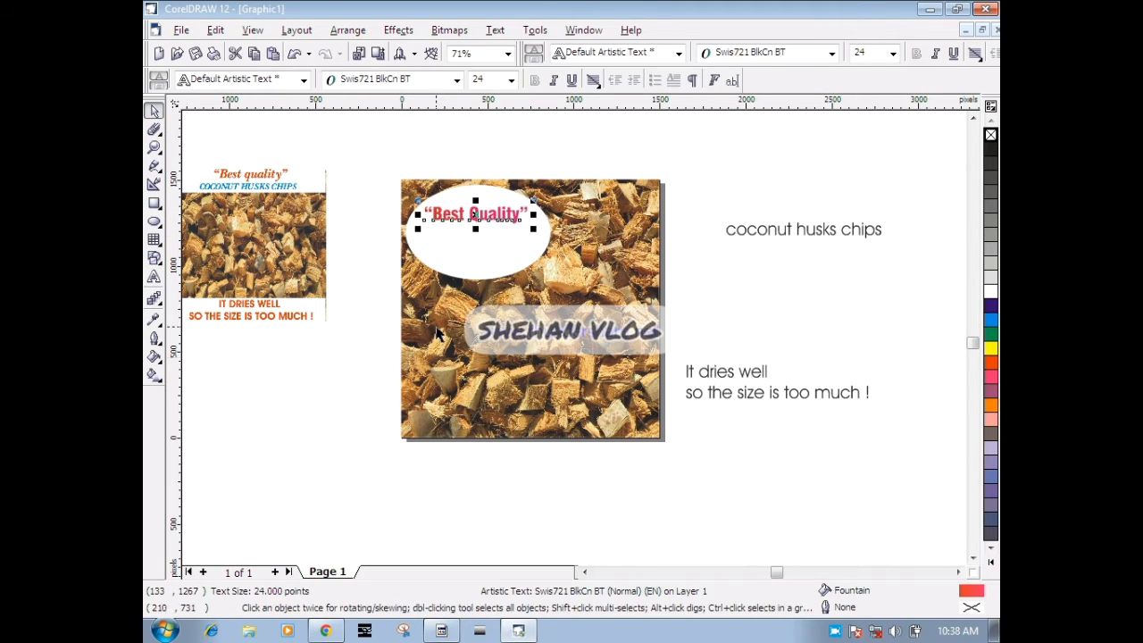
pyautogui.click(378, 372)
# - Place a horizontal and a vertical guideline crossing at the center of the white ellipse
pyautogui.click(472, 265)
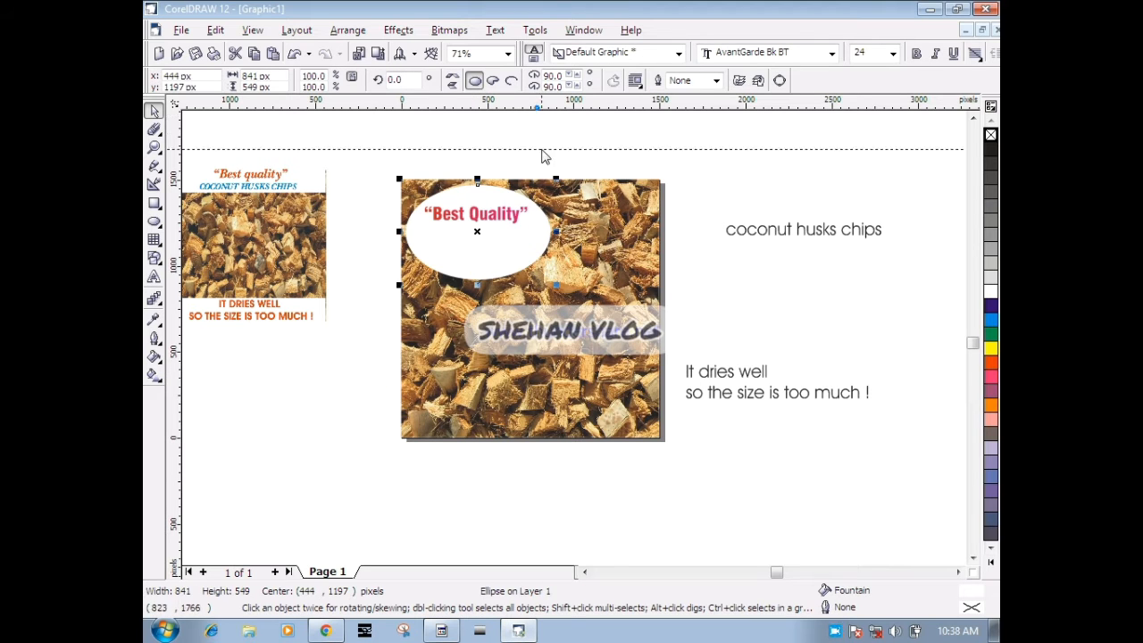
pyautogui.moveTo(544, 156); pyautogui.dragTo(532, 231)
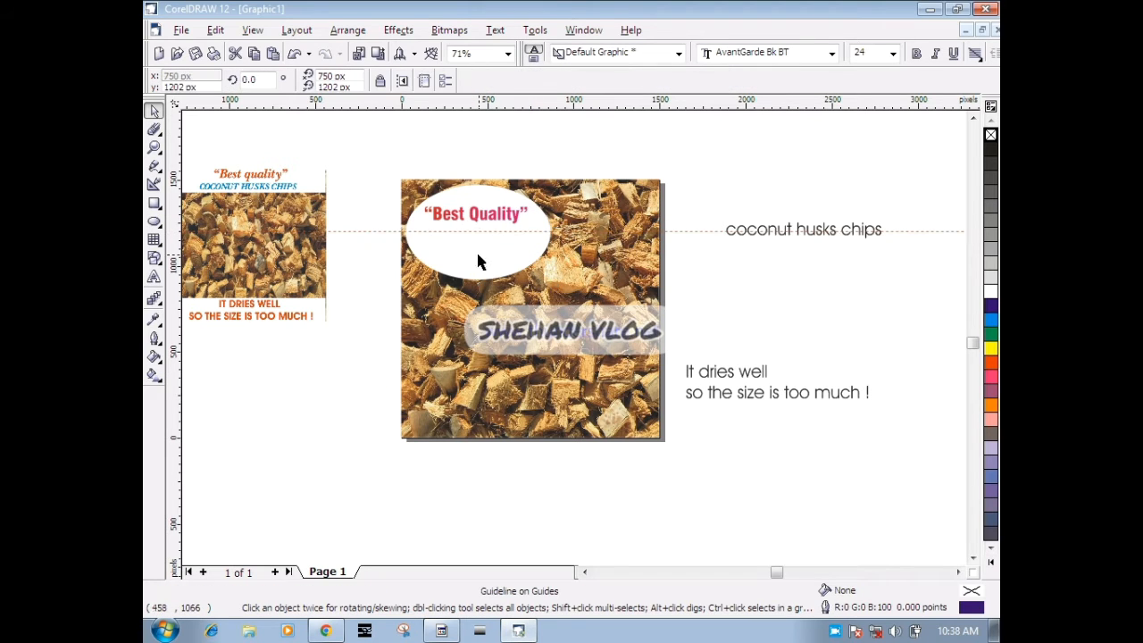
pyautogui.click(478, 266)
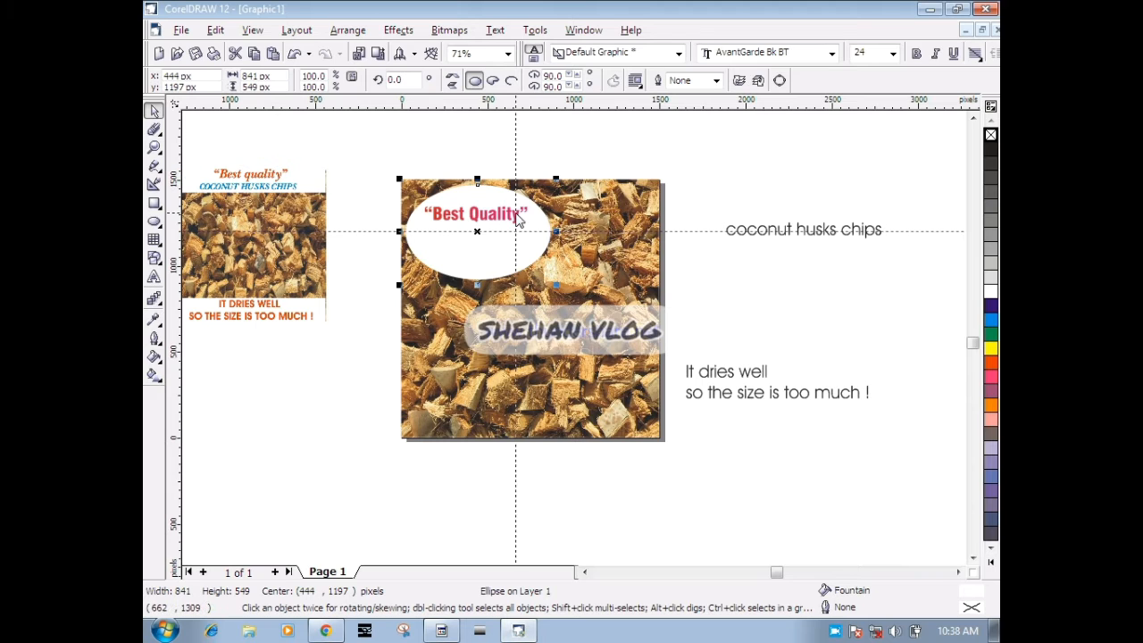
pyautogui.click(478, 221)
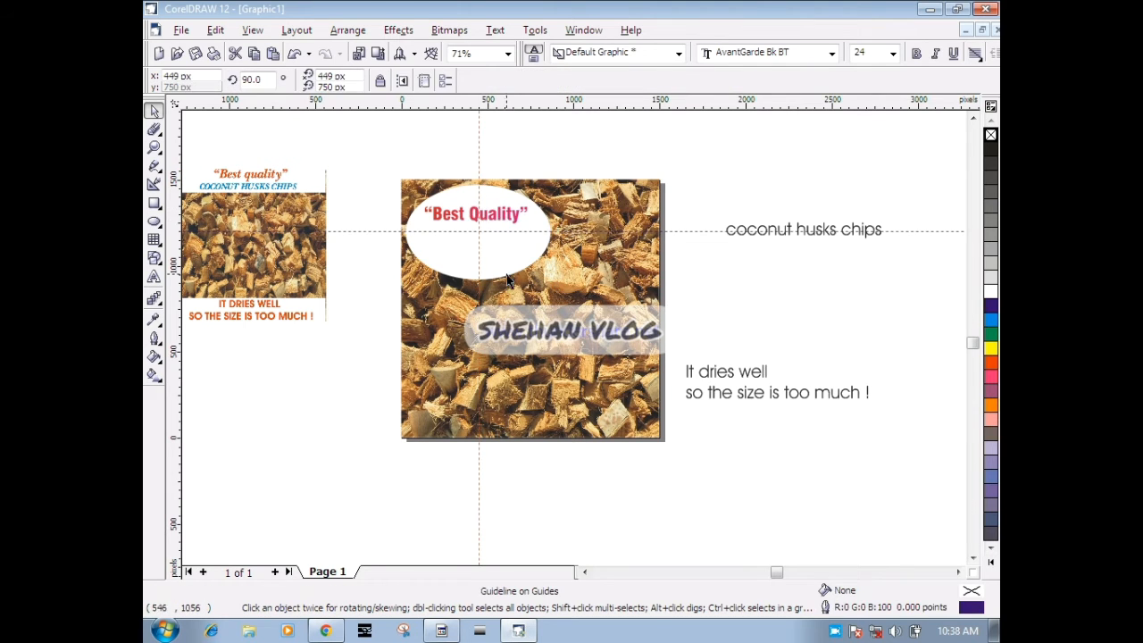
pyautogui.click(506, 273)
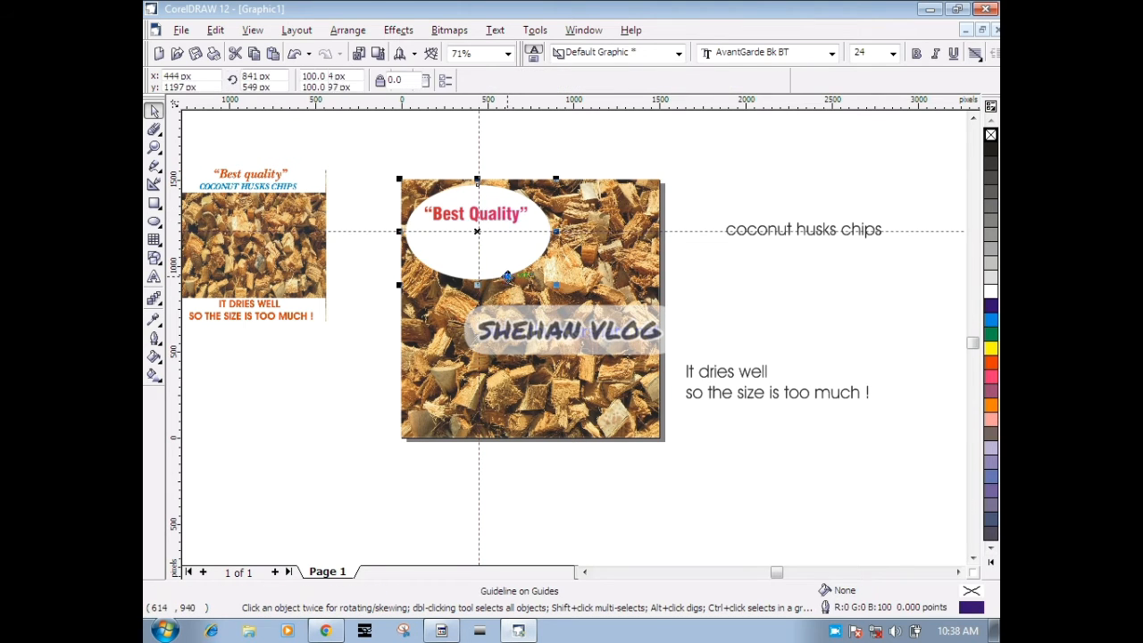
# - Move the 'Best Quality' text to center it on the vertical guideline in the ellipse's upper part, and deselect it
pyautogui.click(518, 220)
pyautogui.moveTo(518, 219); pyautogui.dragTo(480, 208)
pyautogui.click(735, 145)
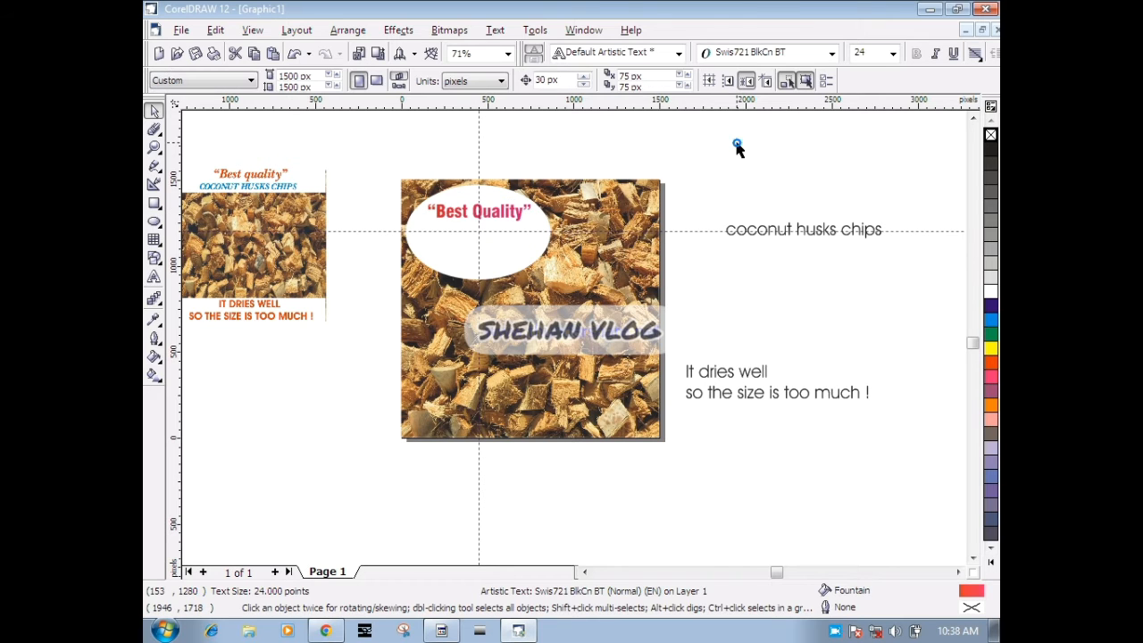
# - Try moving the 'coconut husks chips' caption to the photo's upper right corner with 'chips' on a second line, and undo it
pyautogui.click(804, 230)
pyautogui.moveTo(797, 233); pyautogui.dragTo(696, 168)
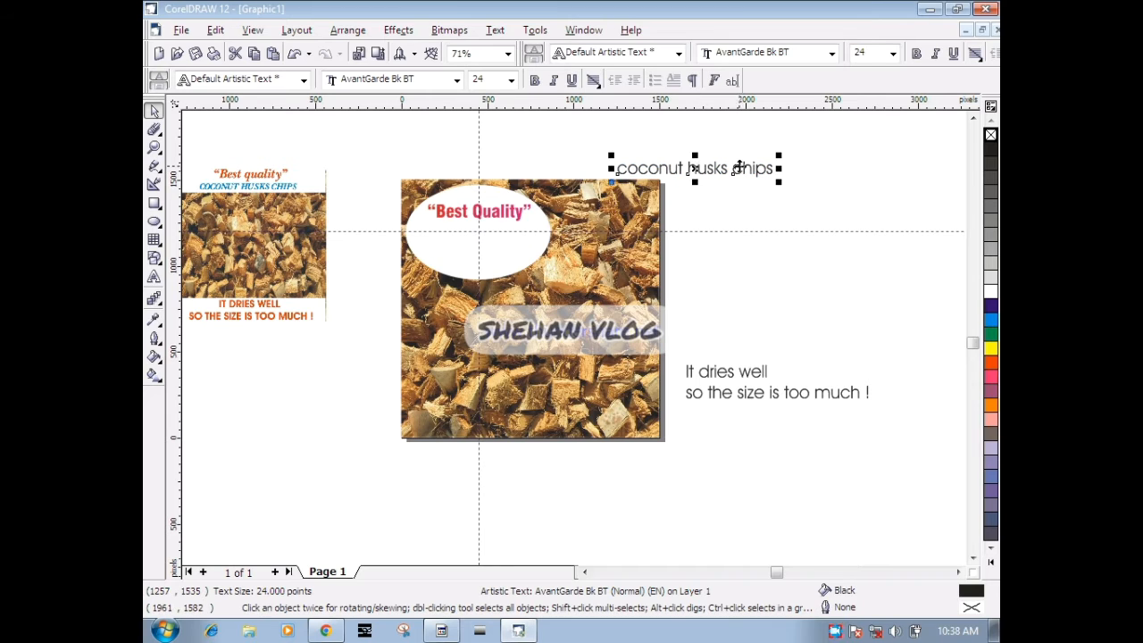
pyautogui.doubleClick(735, 168)
pyautogui.press('Return')
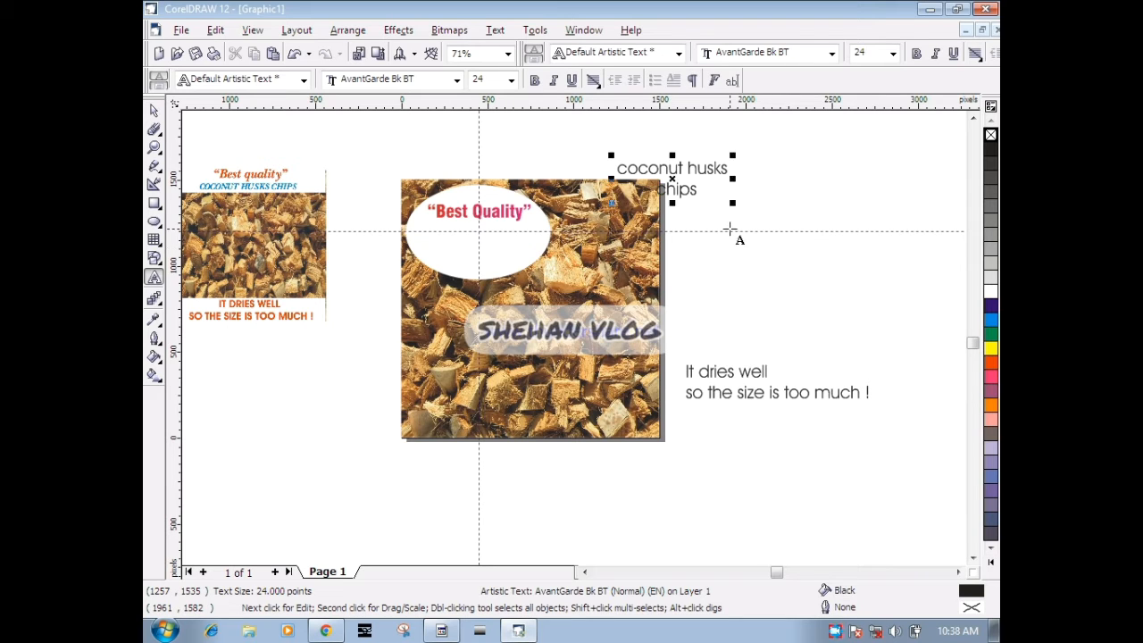
pyautogui.hotkey('ctrl', 'z')
pyautogui.hotkey('ctrl', 'z')
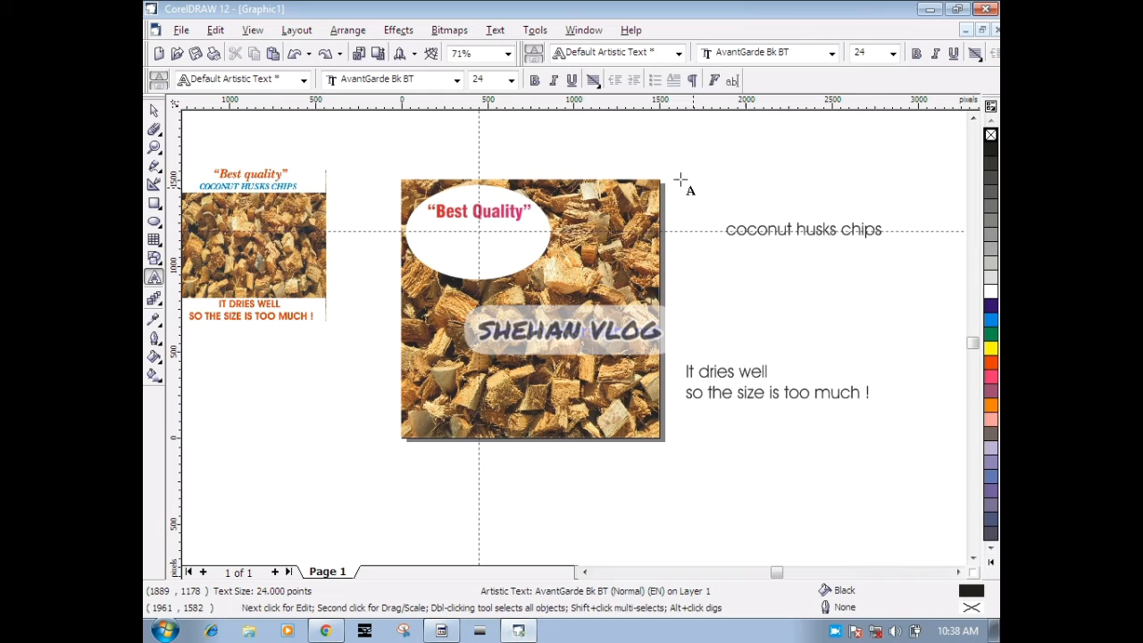
# - Break the 'coconut husks chips' caption into separate words and stack 'coconut husks' and 'chips' below 'Best Quality' in the ellipse
pyautogui.click(154, 110)
pyautogui.click(804, 231)
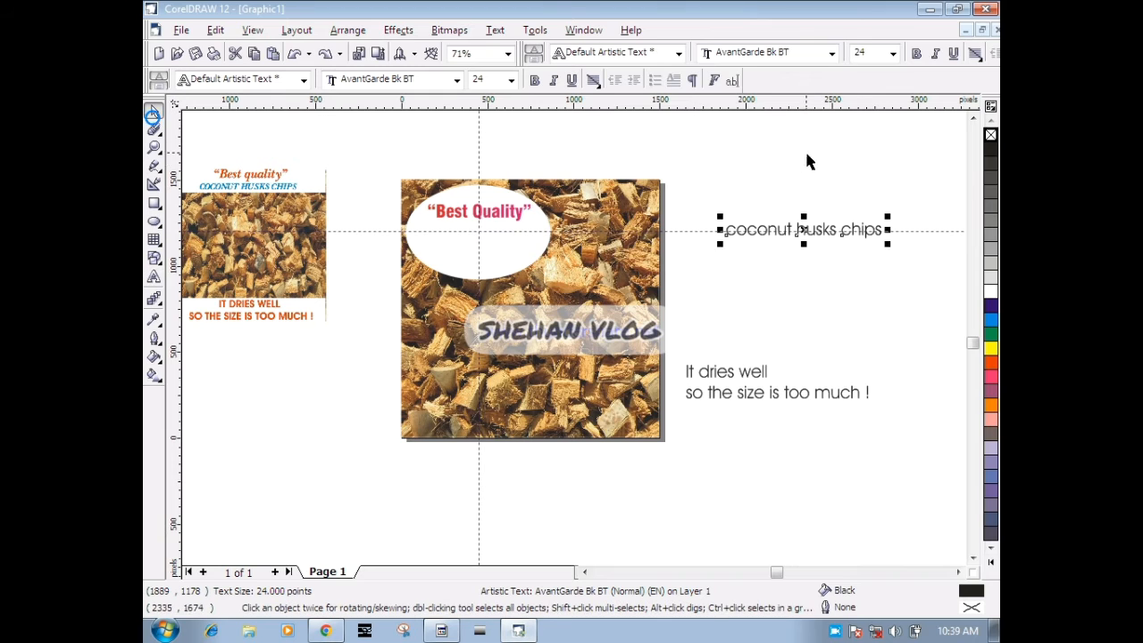
pyautogui.click(834, 284)
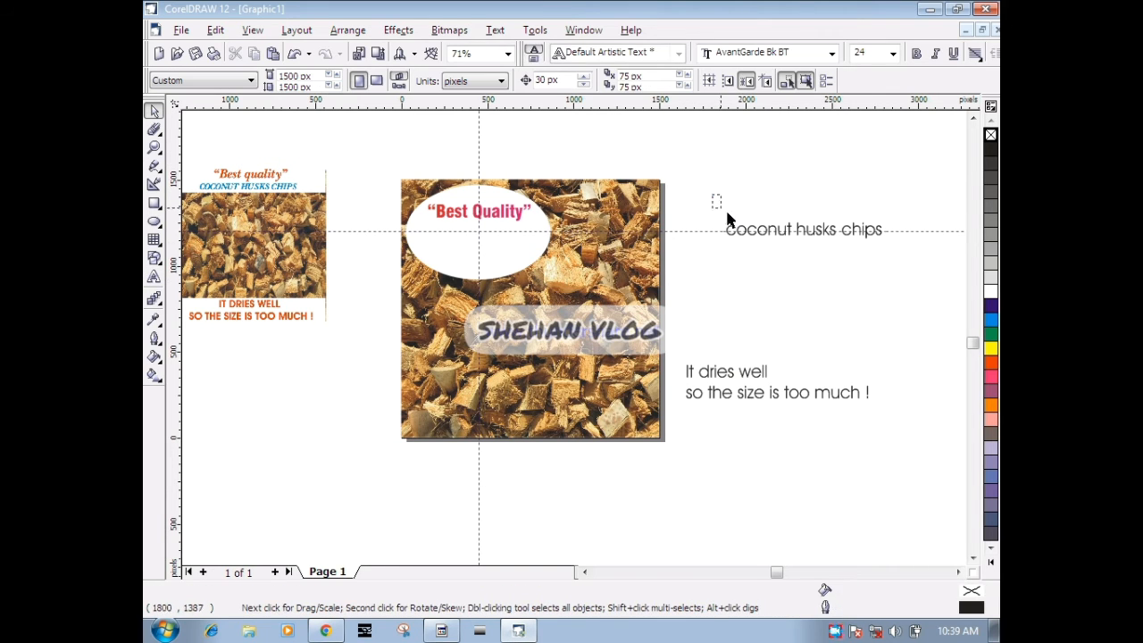
pyautogui.moveTo(713, 195); pyautogui.dragTo(845, 257)
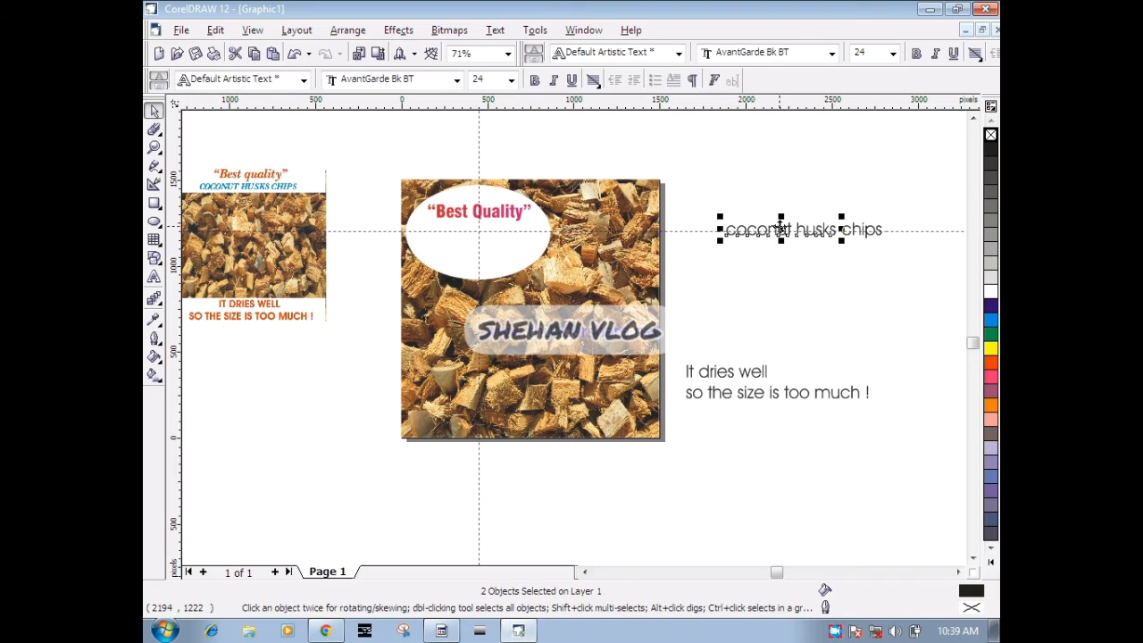
pyautogui.moveTo(784, 232); pyautogui.dragTo(529, 231)
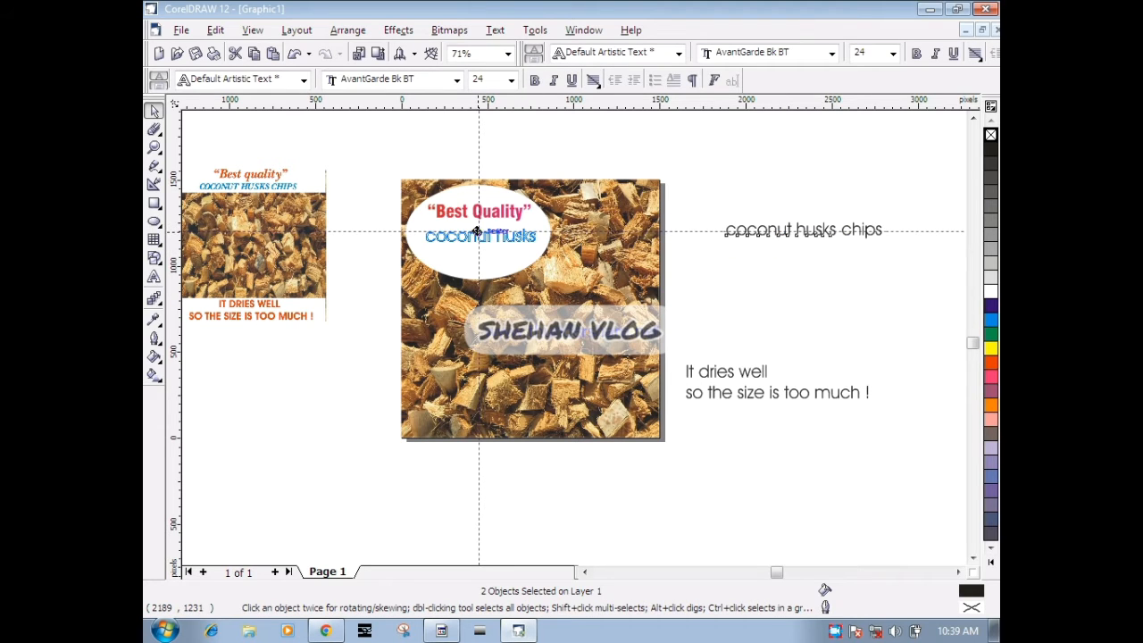
pyautogui.moveTo(477, 230); pyautogui.dragTo(476, 231)
pyautogui.click(867, 229)
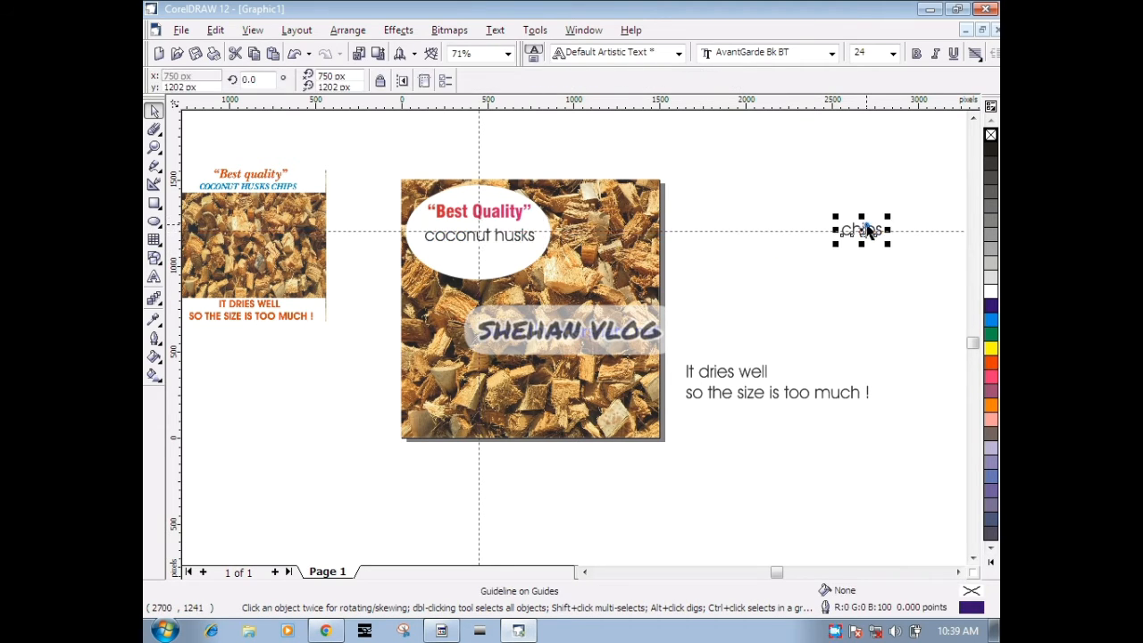
pyautogui.moveTo(867, 229); pyautogui.dragTo(478, 257)
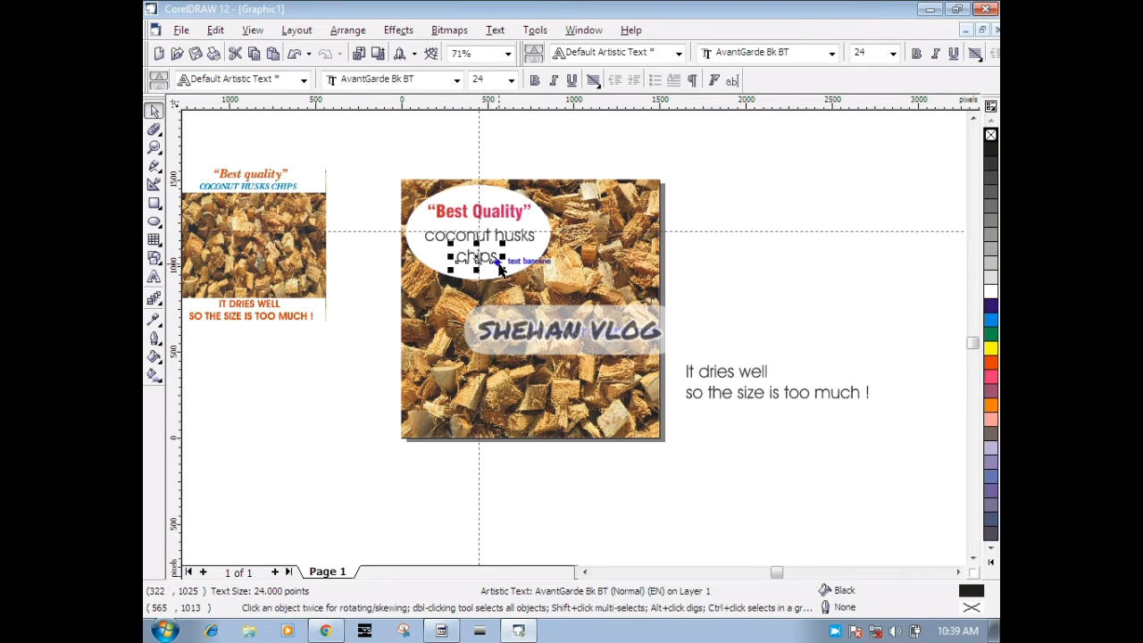
# - Change the font of the word 'chips' in the ellipse to Aachen-Light
pyautogui.doubleClick(489, 255)
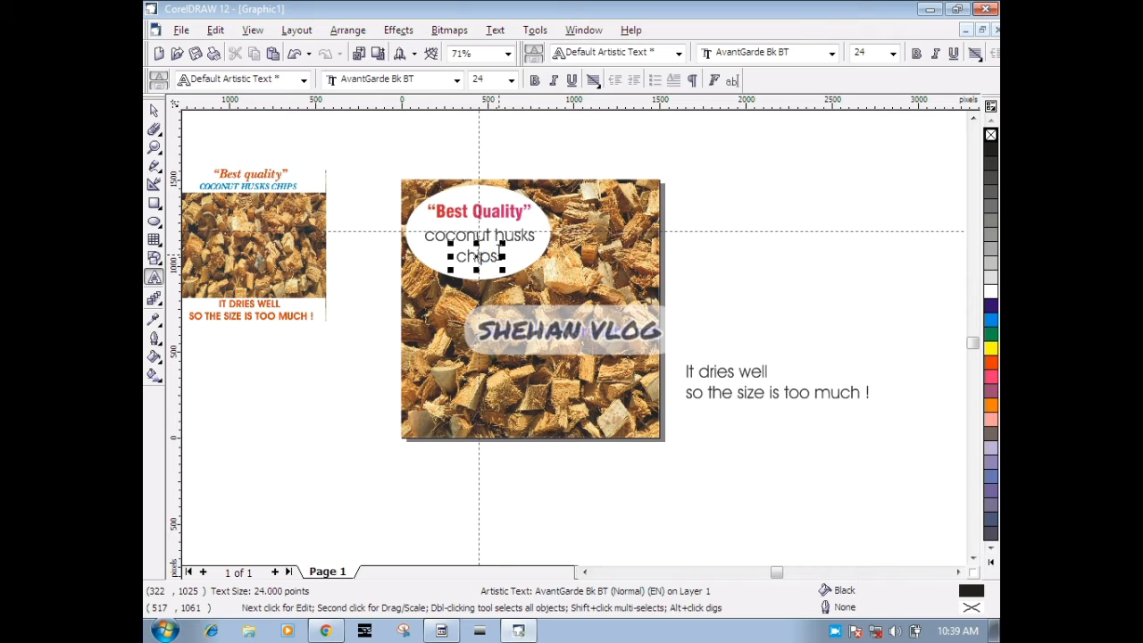
pyautogui.moveTo(501, 256); pyautogui.dragTo(497, 258)
pyautogui.hotkey('ctrl', 'z')
pyautogui.doubleClick(492, 256)
pyautogui.click(456, 79)
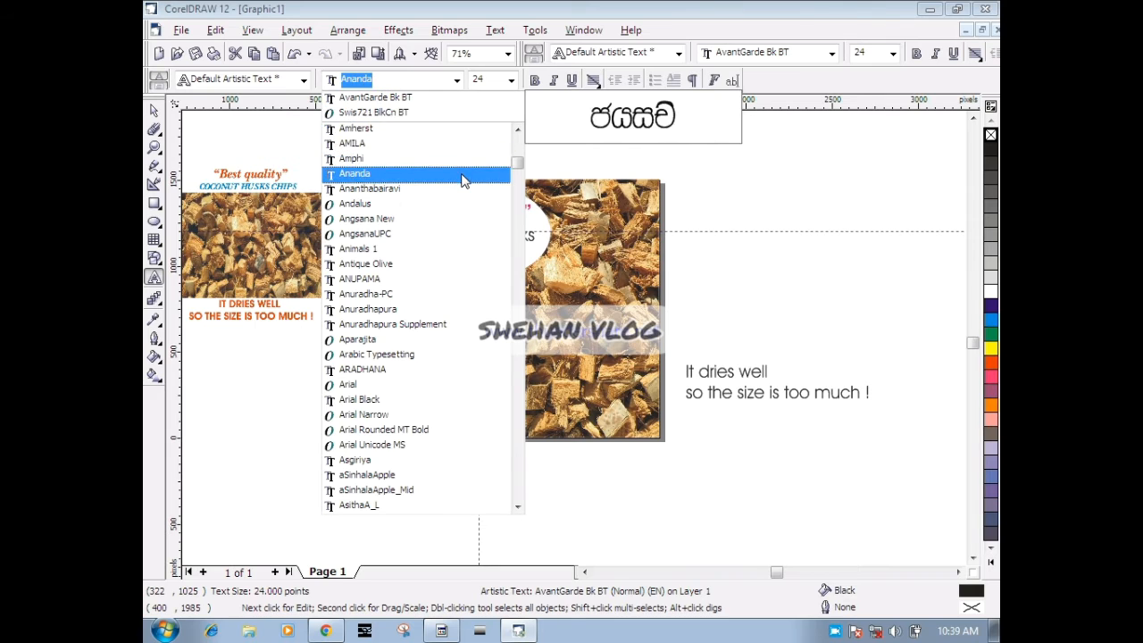
pyautogui.moveTo(520, 163); pyautogui.dragTo(518, 127)
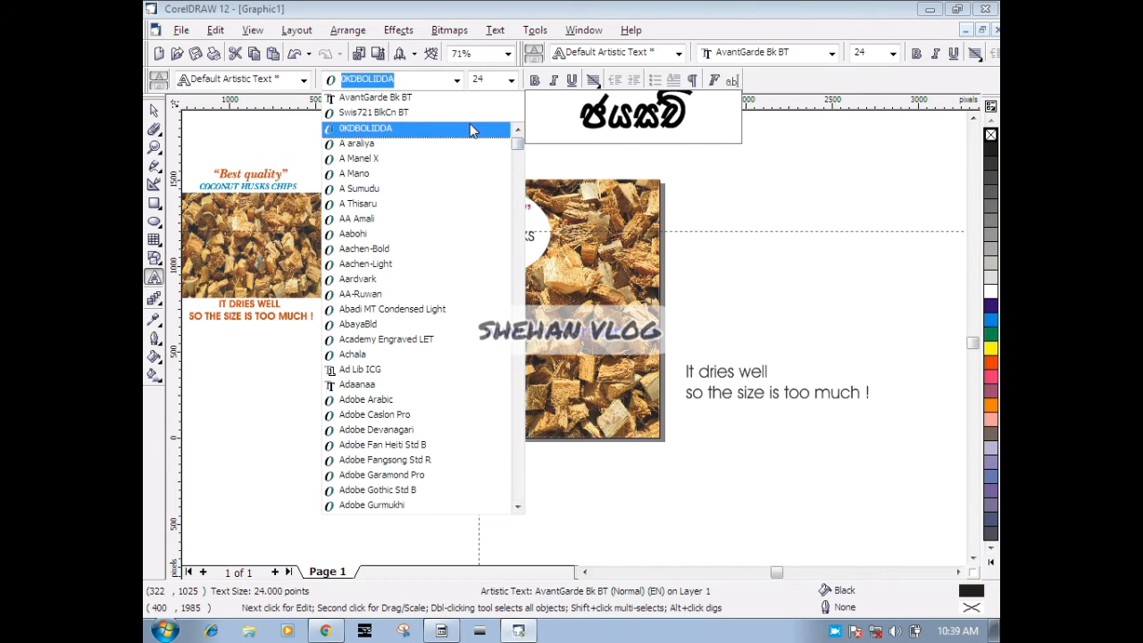
pyautogui.click(449, 263)
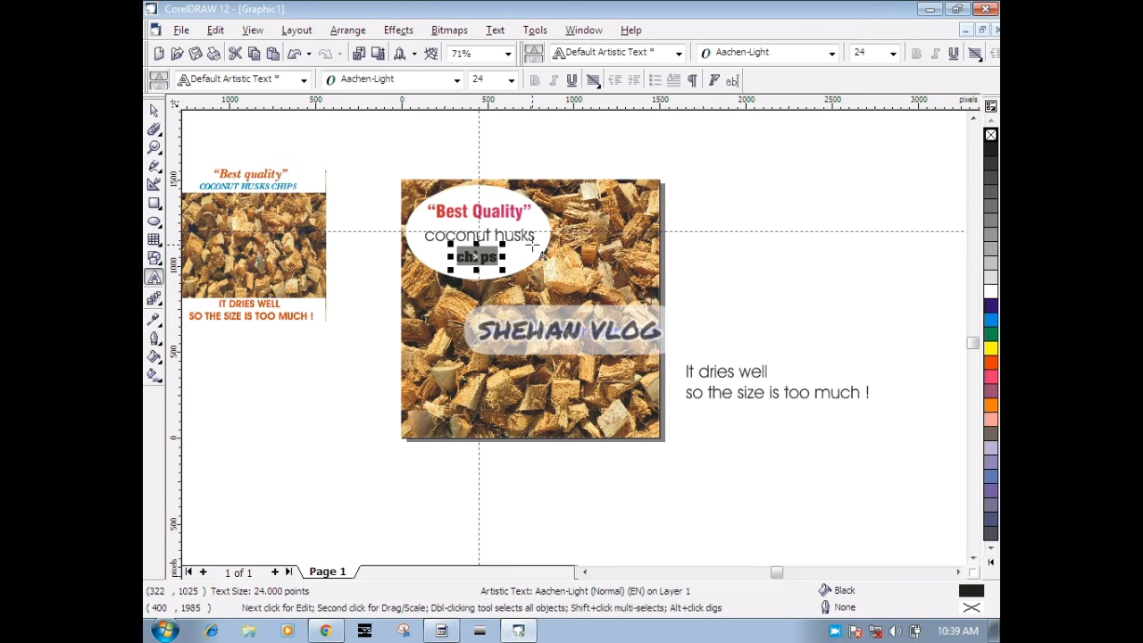
pyautogui.click(382, 146)
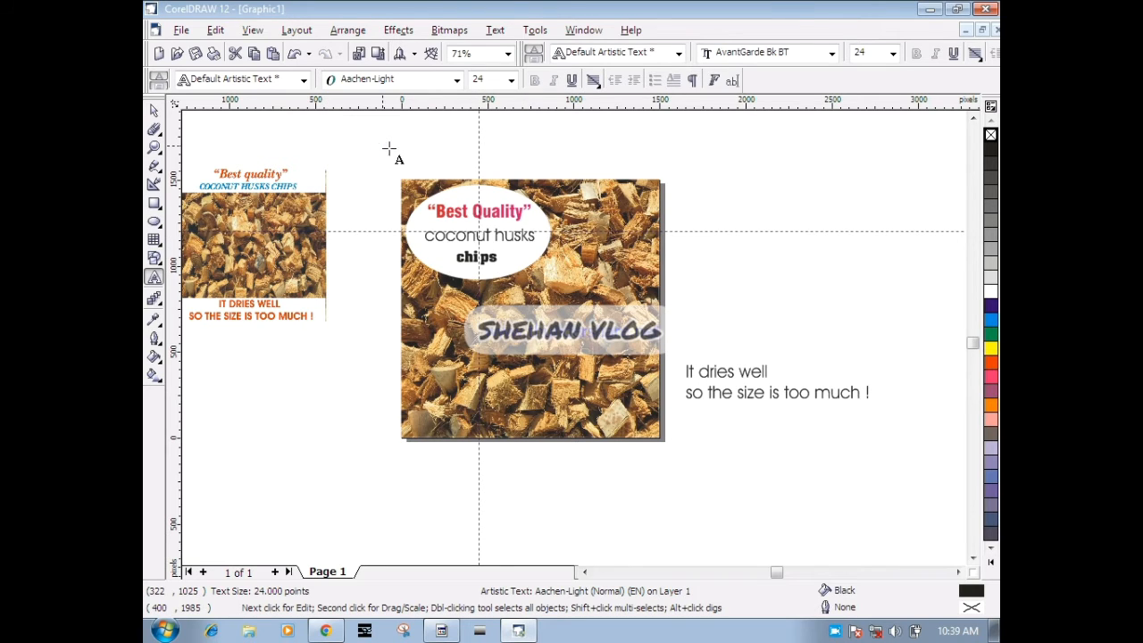
# - Color the word 'chips' yellow in both fill and outline, and reselect its text
pyautogui.doubleClick(467, 261)
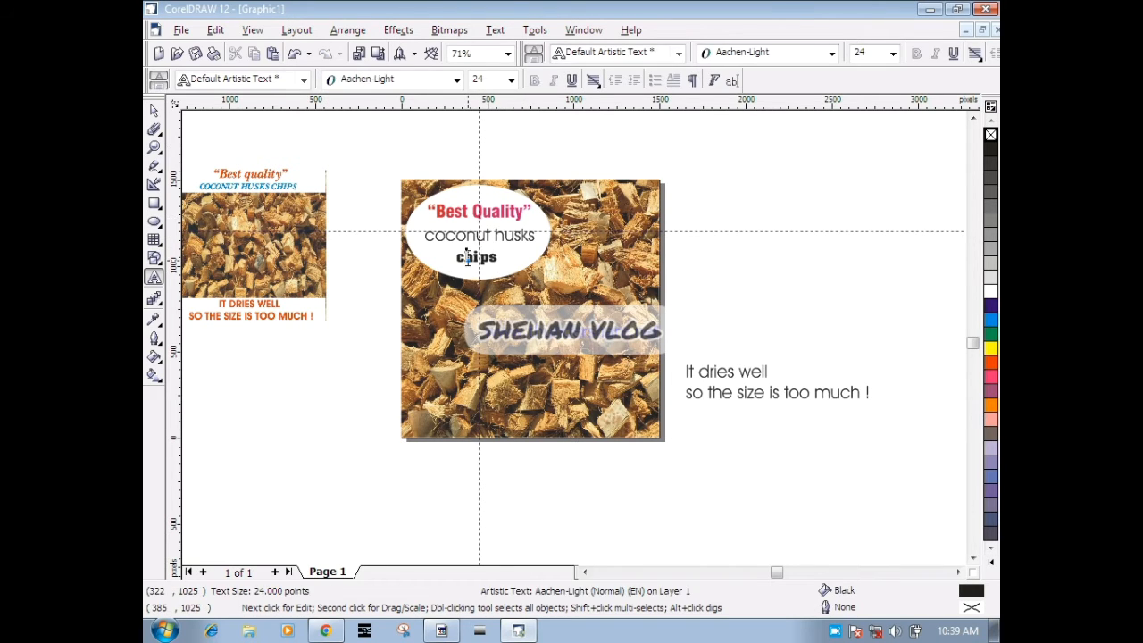
pyautogui.click(991, 350)
pyautogui.click(779, 268)
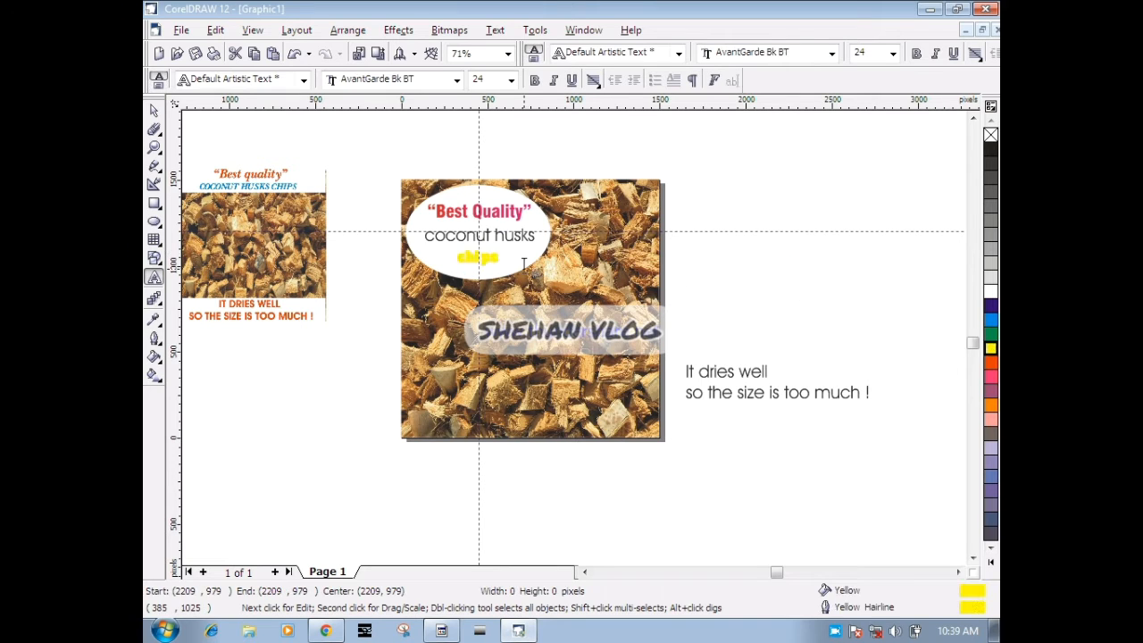
pyautogui.doubleClick(480, 259)
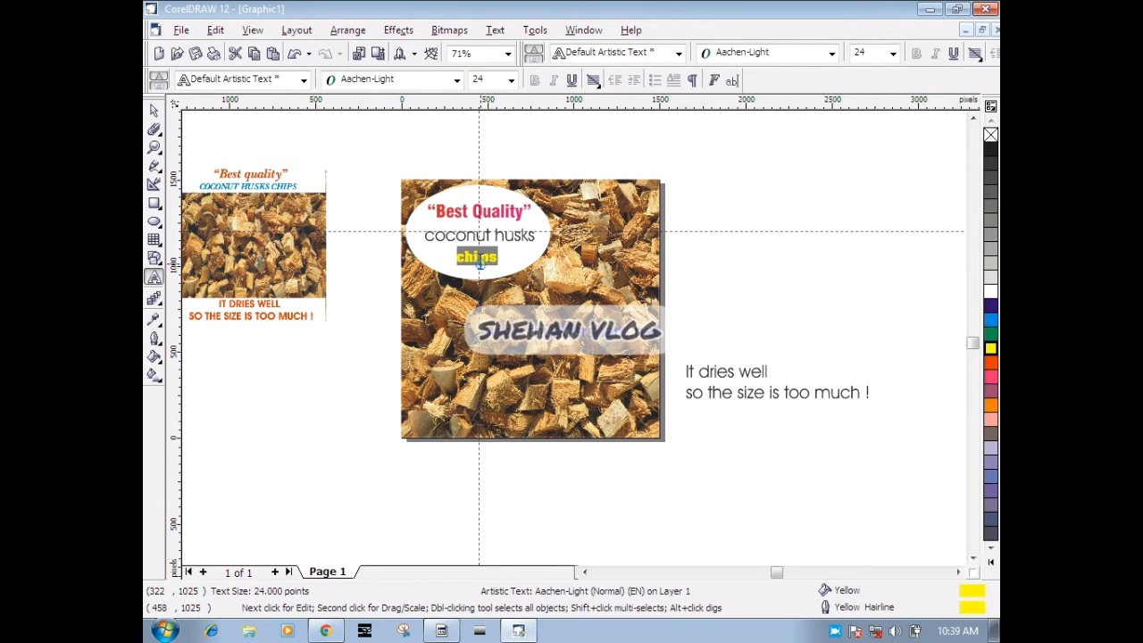
# - Recolor the word 'chips' Ice Blue without an outline and make 'coconut' and 'husks' bold
pyautogui.click(991, 320)
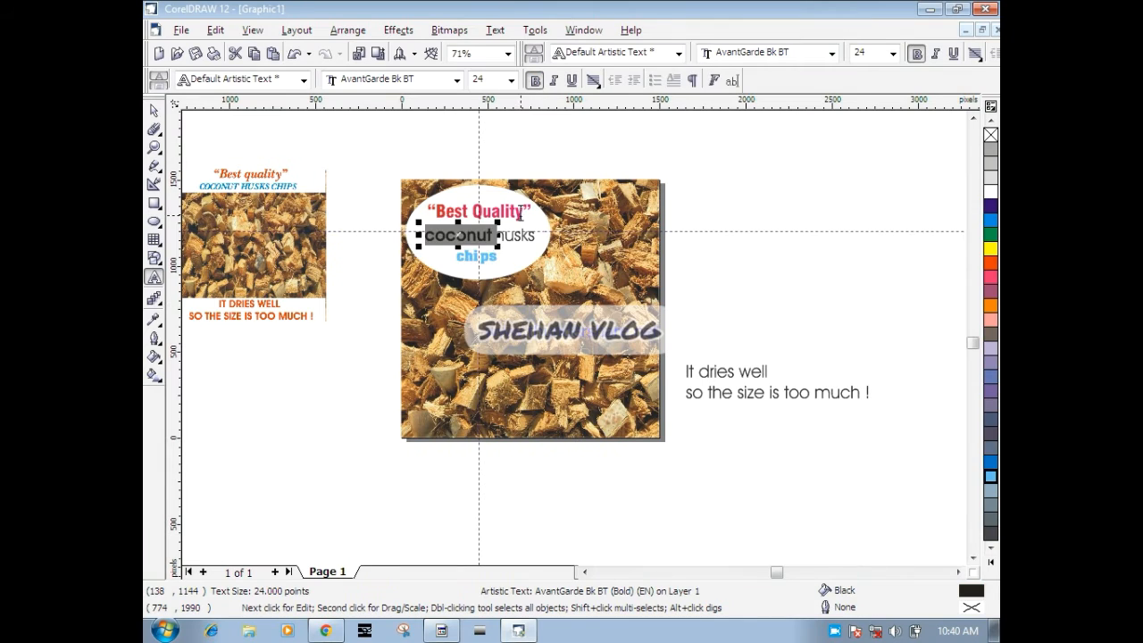
pyautogui.doubleClick(511, 238)
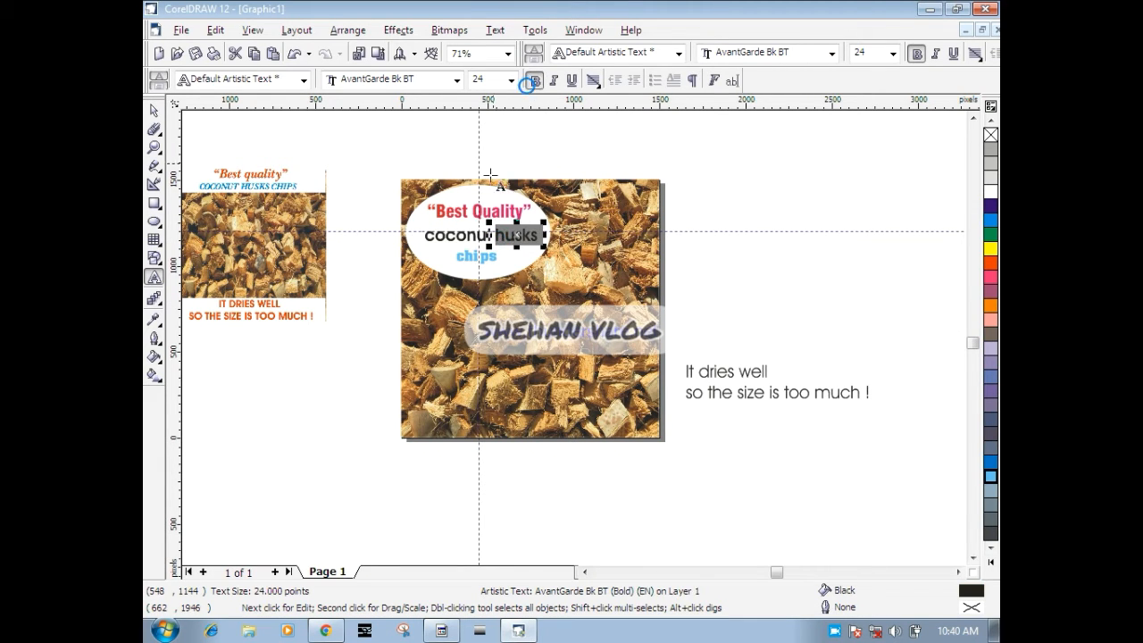
pyautogui.click(836, 190)
# - Underline the 'Best Quality' caption in the white ellipse
pyautogui.tripleClick(463, 211)
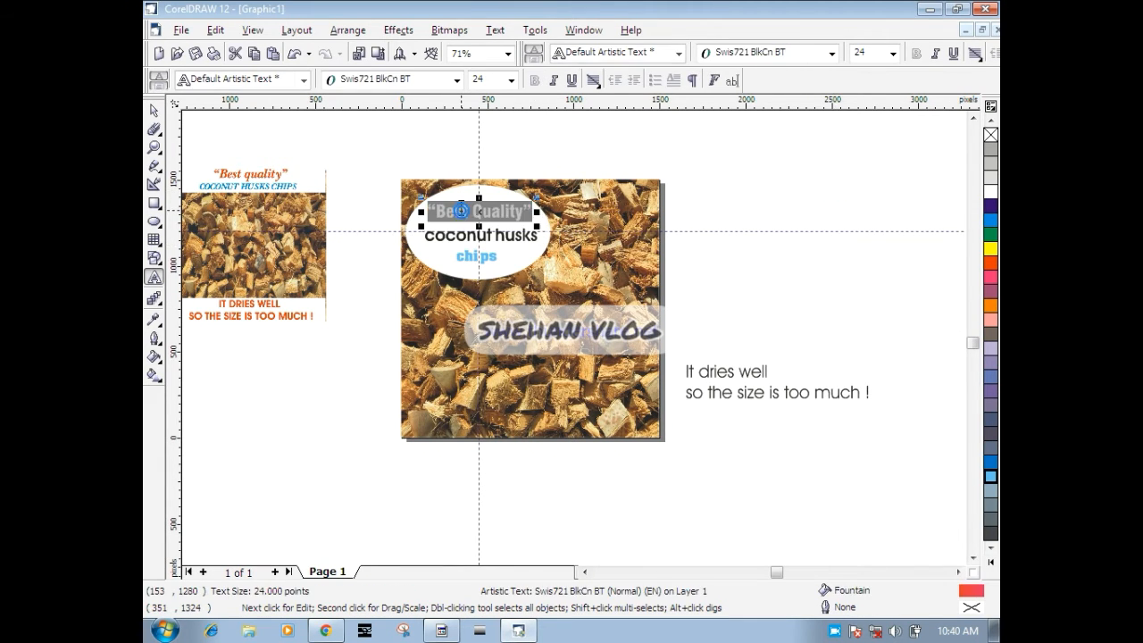
pyautogui.click(572, 79)
pyautogui.click(746, 237)
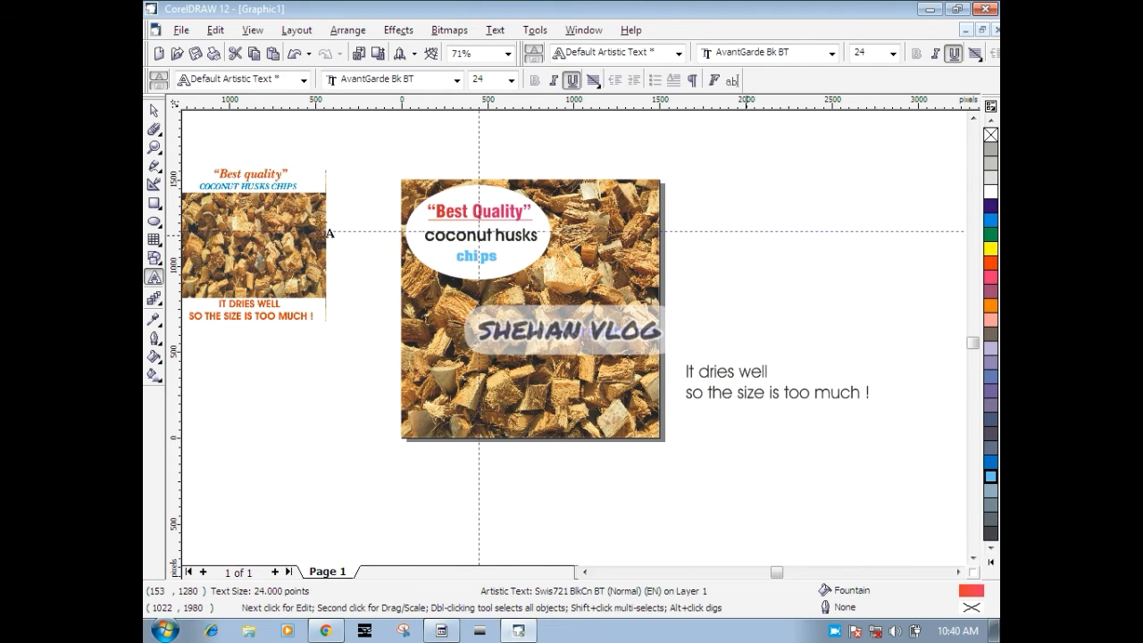
pyautogui.click(153, 109)
pyautogui.click(438, 162)
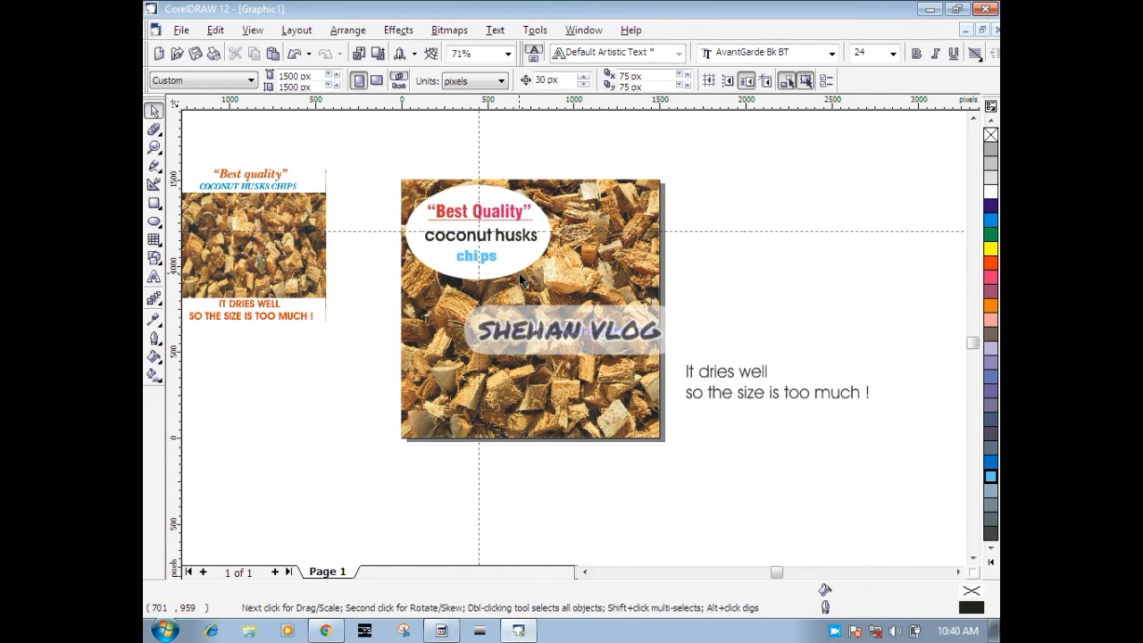
# - Move the word 'chips' slightly lower in the ellipse, keeping it centered on the vertical guideline
pyautogui.click(473, 262)
pyautogui.moveTo(473, 262); pyautogui.dragTo(478, 260)
pyautogui.click(728, 286)
pyautogui.click(490, 259)
pyautogui.scroll(1, 506, 255)
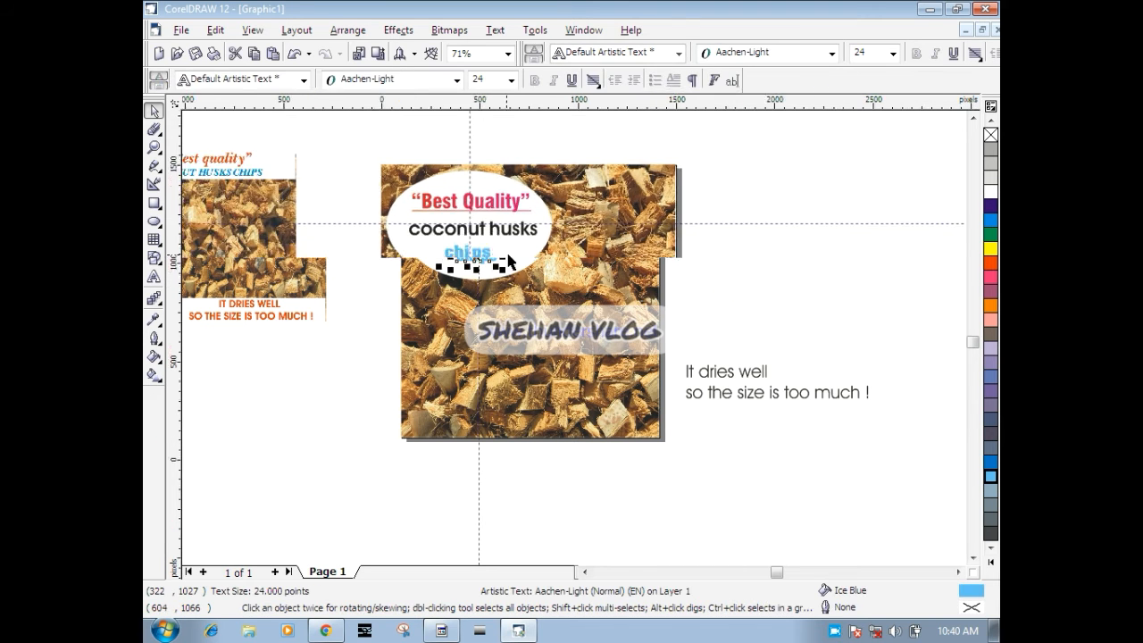
pyautogui.scroll(2, 508, 260)
pyautogui.moveTo(451, 239); pyautogui.dragTo(447, 248)
# - Try shifting the white ellipse slightly behind the captions, and undo the move
pyautogui.click(448, 205)
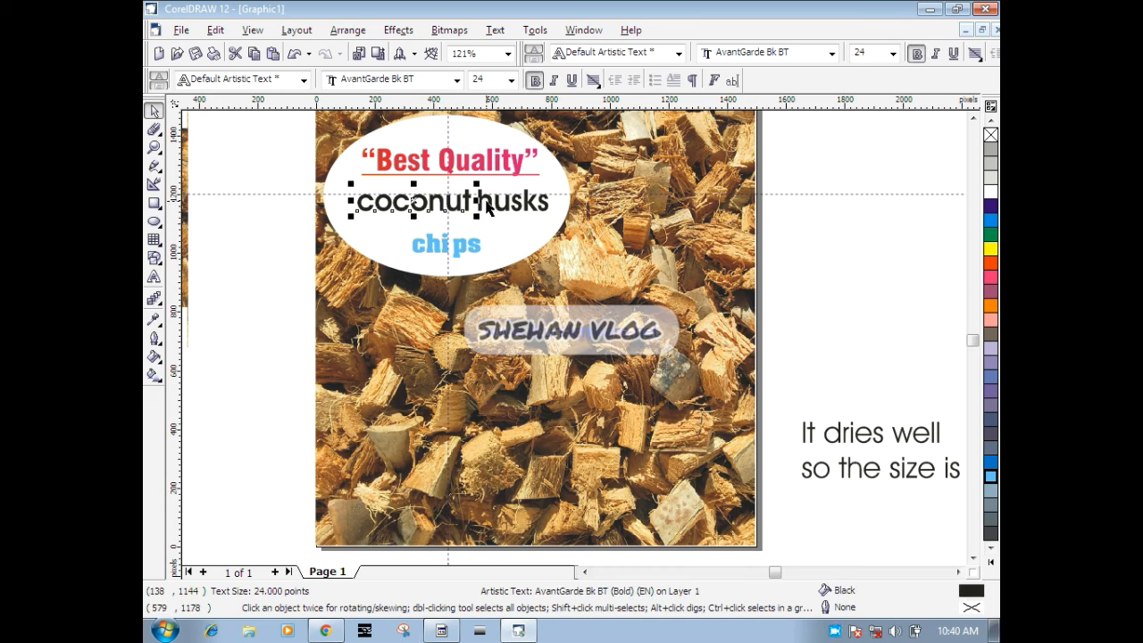
pyautogui.click(357, 185)
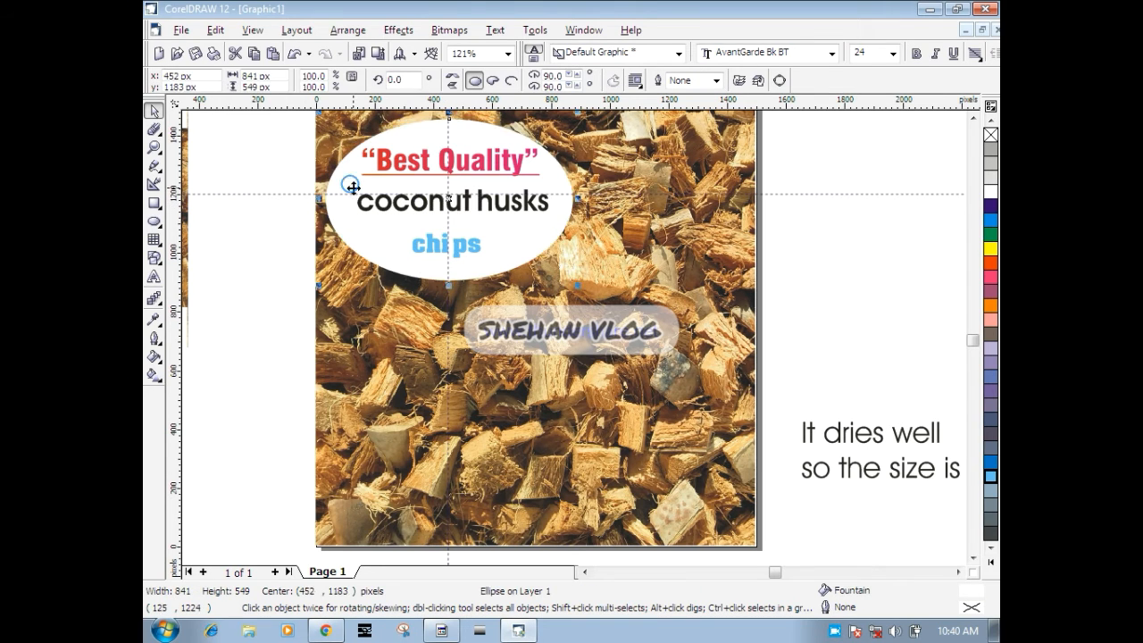
pyautogui.moveTo(346, 206); pyautogui.dragTo(344, 202)
pyautogui.click(217, 179)
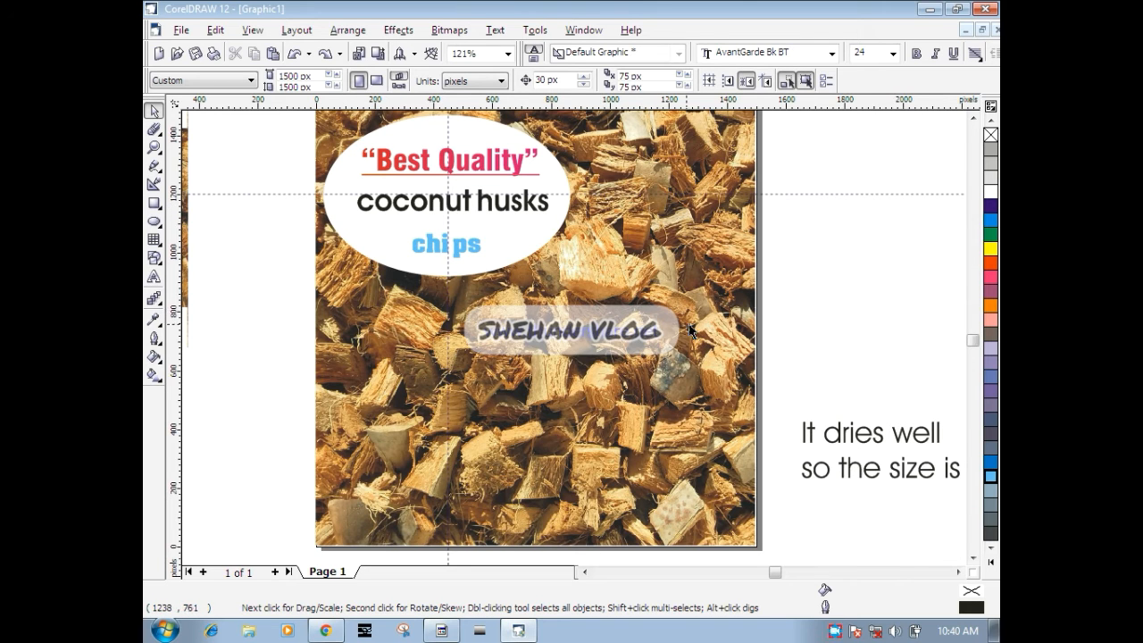
# - Move the 'It dries well so the size is too much !' caption above the photo's upper right corner
pyautogui.scroll(-1, 701, 332)
pyautogui.scroll(-1, 913, 411)
pyautogui.moveTo(880, 413); pyautogui.dragTo(786, 145)
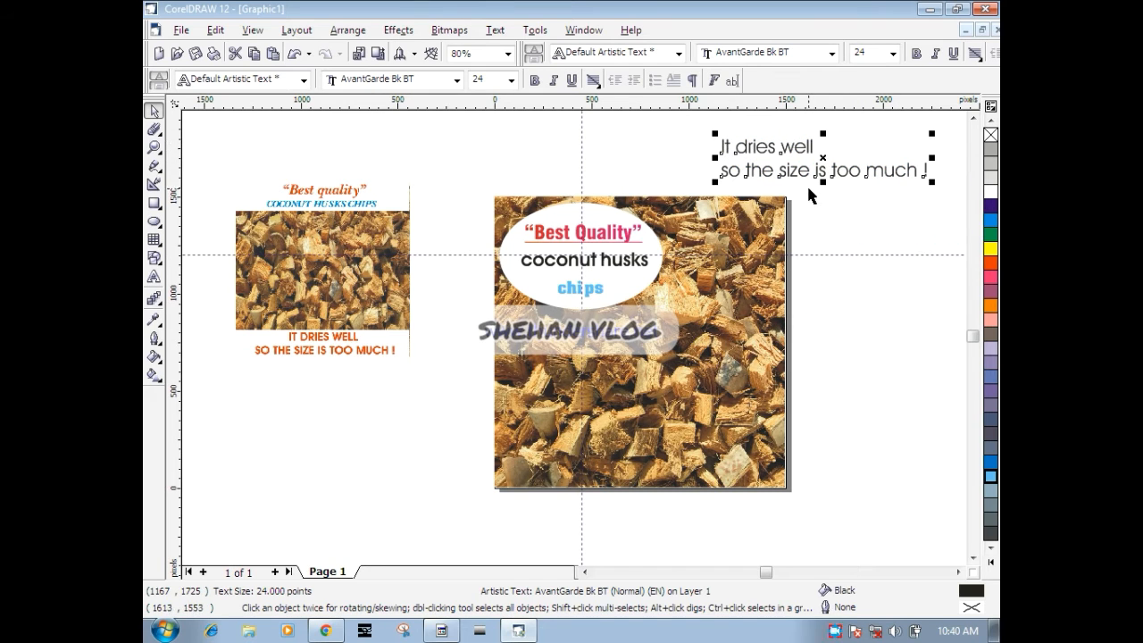
pyautogui.click(906, 238)
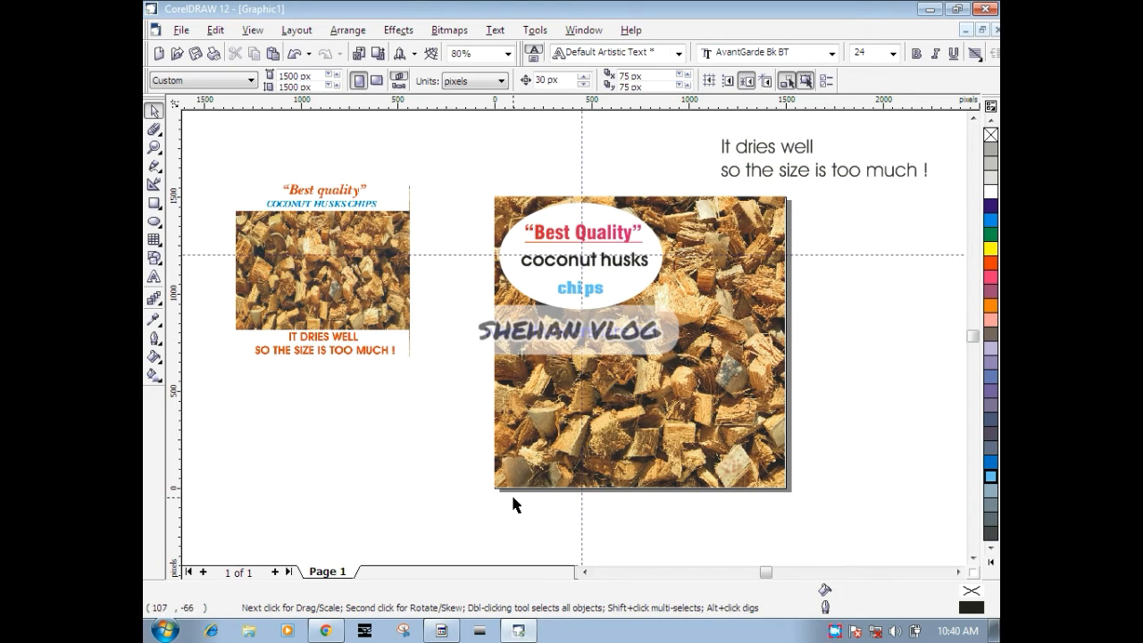
# - Draw a rectangular strip about 1498 × 262 px across the full width of the photo's lower edge
pyautogui.click(153, 204)
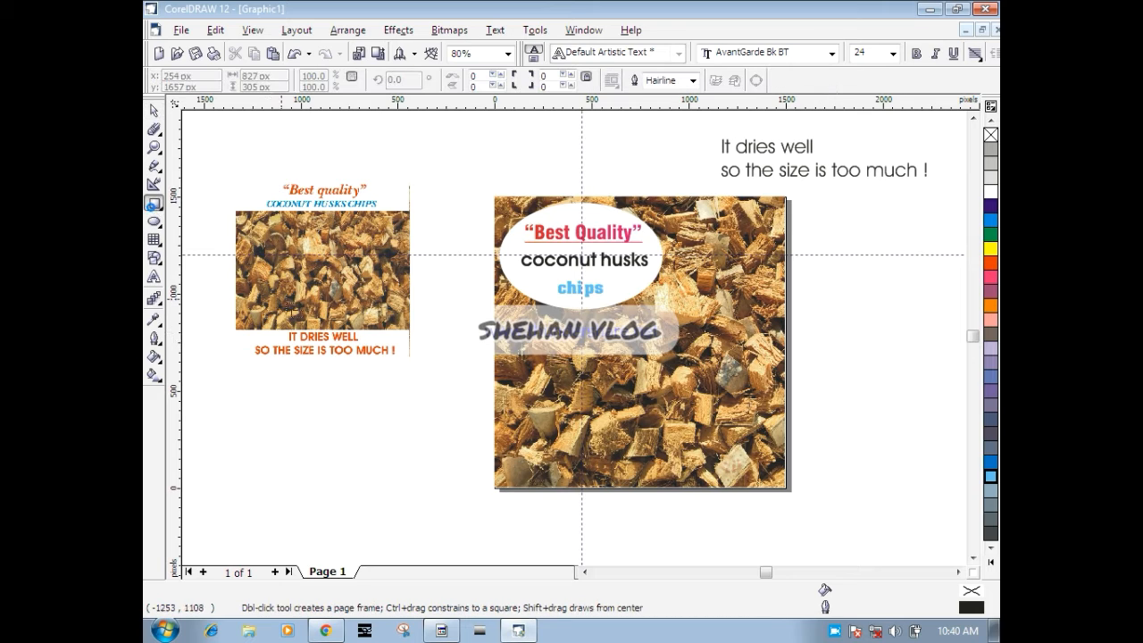
pyautogui.moveTo(467, 430); pyautogui.dragTo(786, 486)
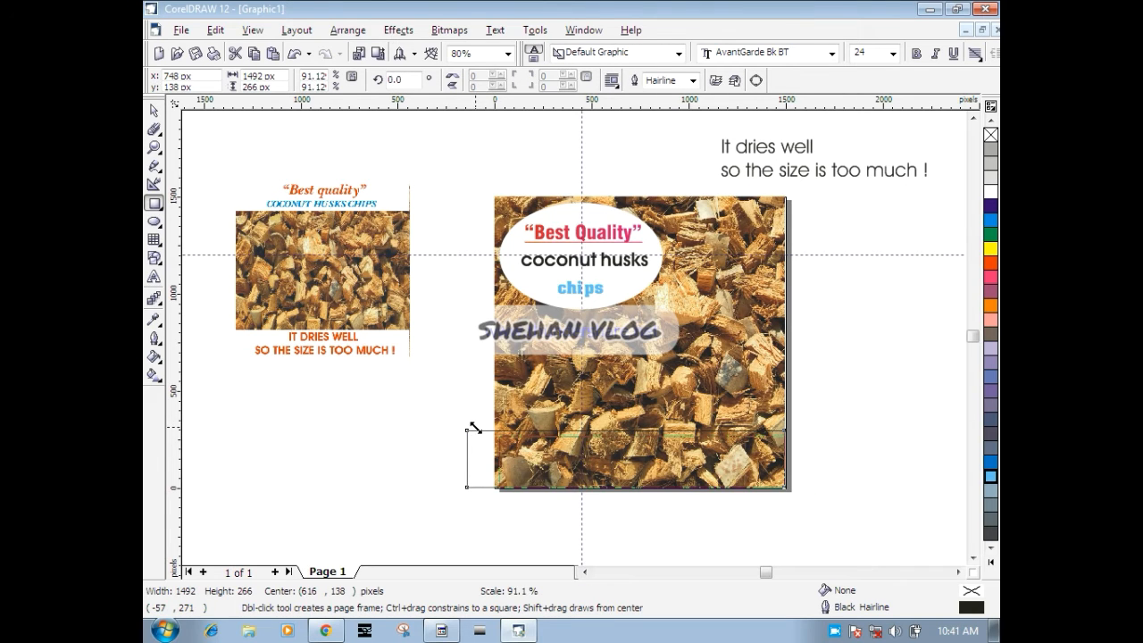
pyautogui.moveTo(475, 427); pyautogui.dragTo(482, 461)
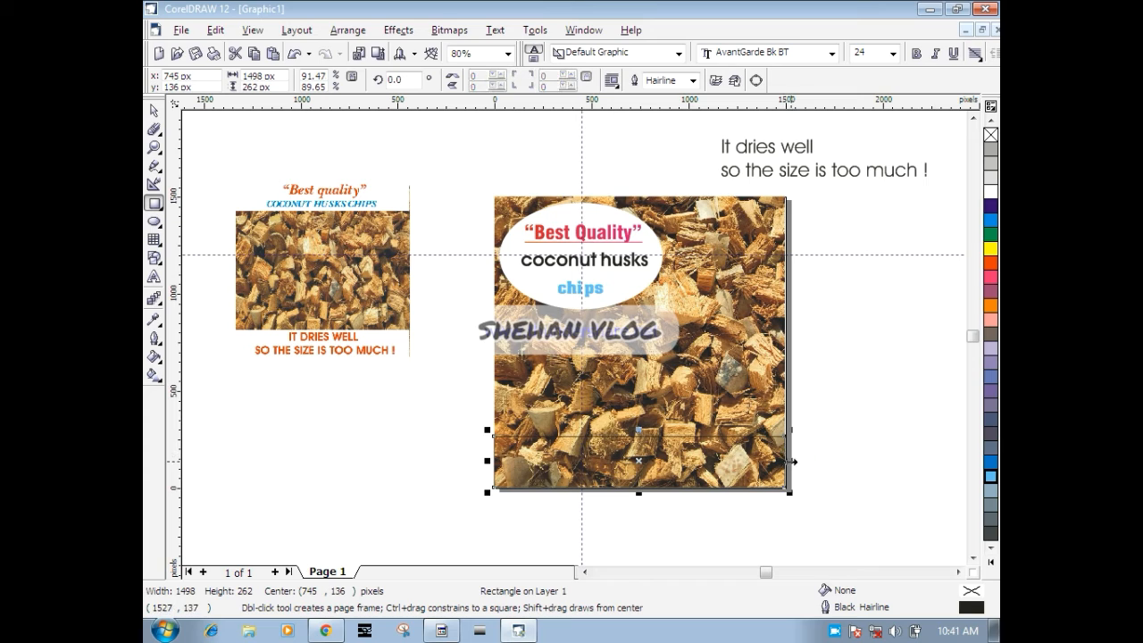
pyautogui.moveTo(791, 461); pyautogui.dragTo(787, 461)
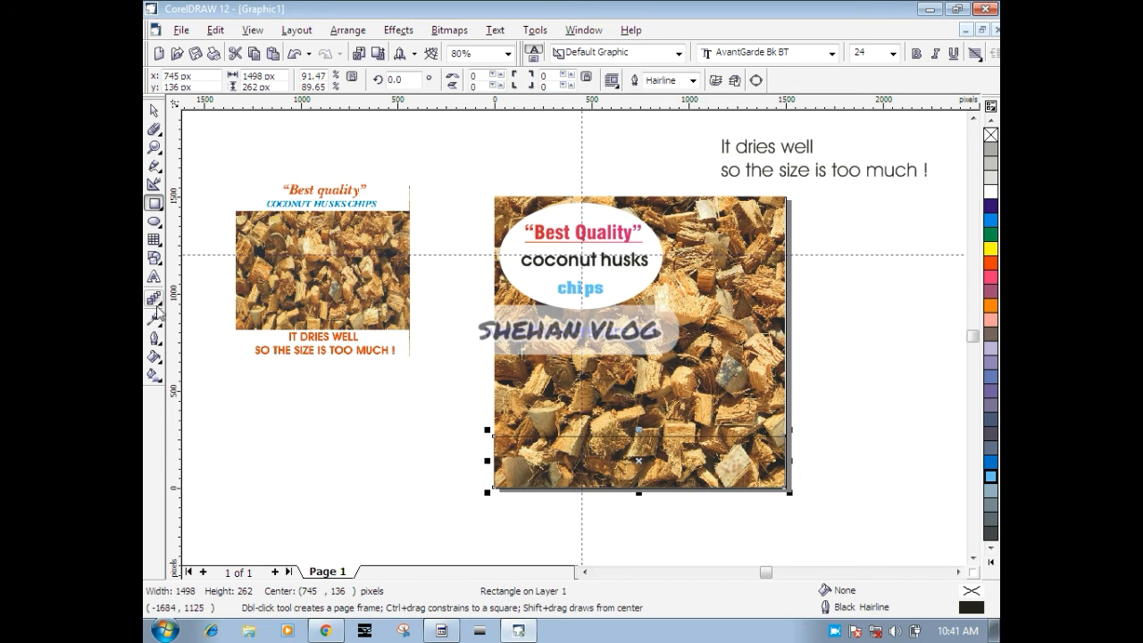
# - Give the strip a linear red-to-yellow fountain fill at about 80° with a 30% midpoint, and remove its outline
pyautogui.click(154, 373)
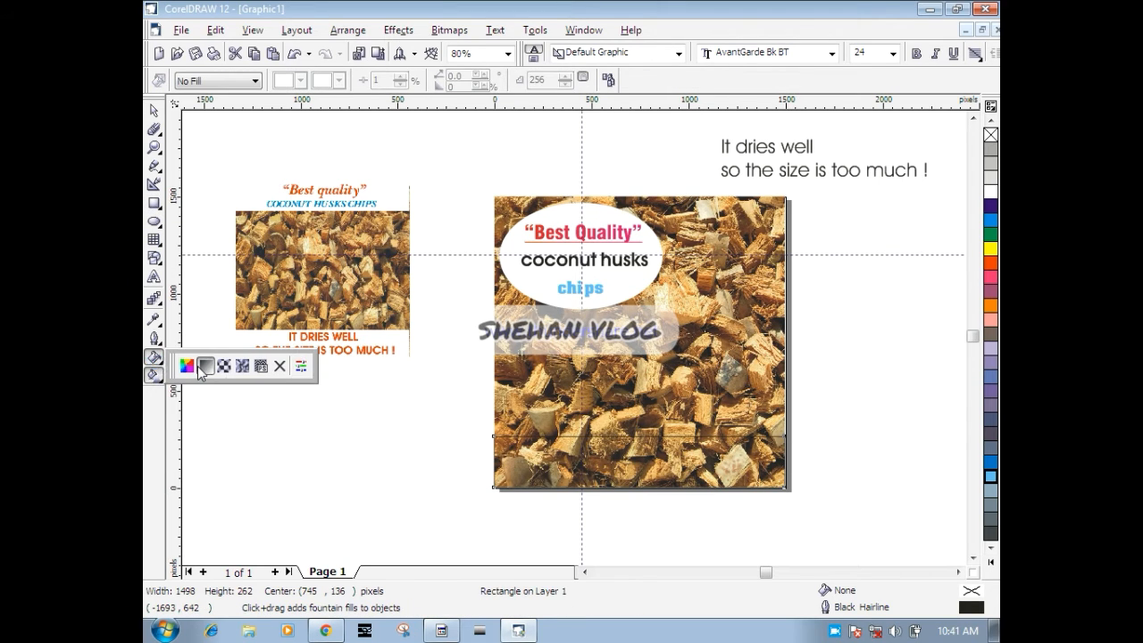
pyautogui.click(204, 366)
pyautogui.click(476, 352)
pyautogui.click(492, 383)
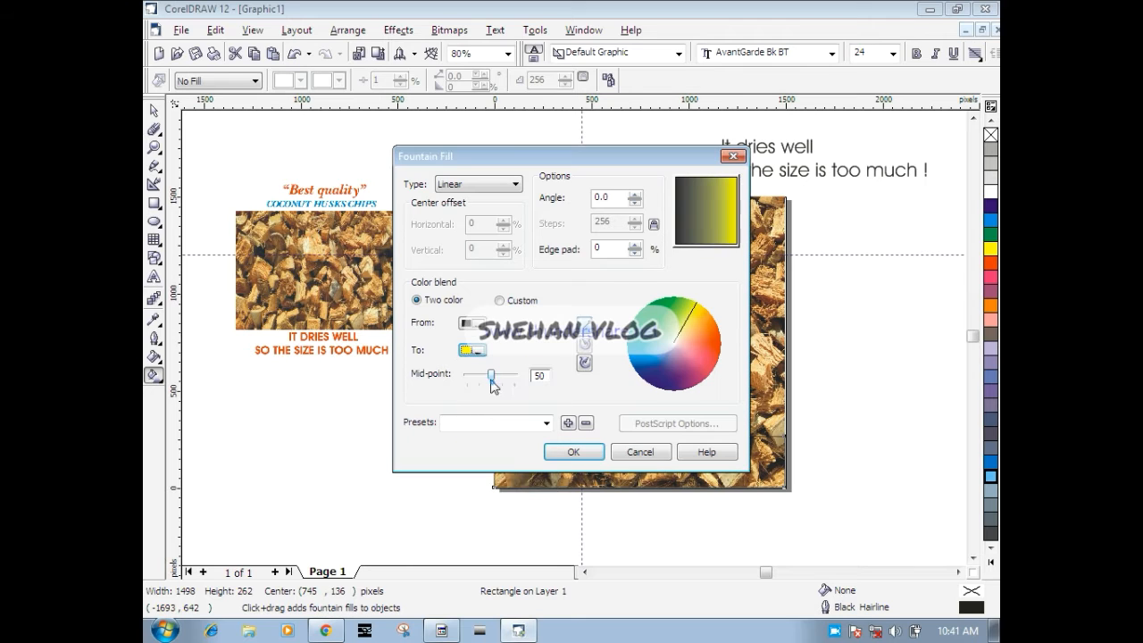
pyautogui.click(473, 324)
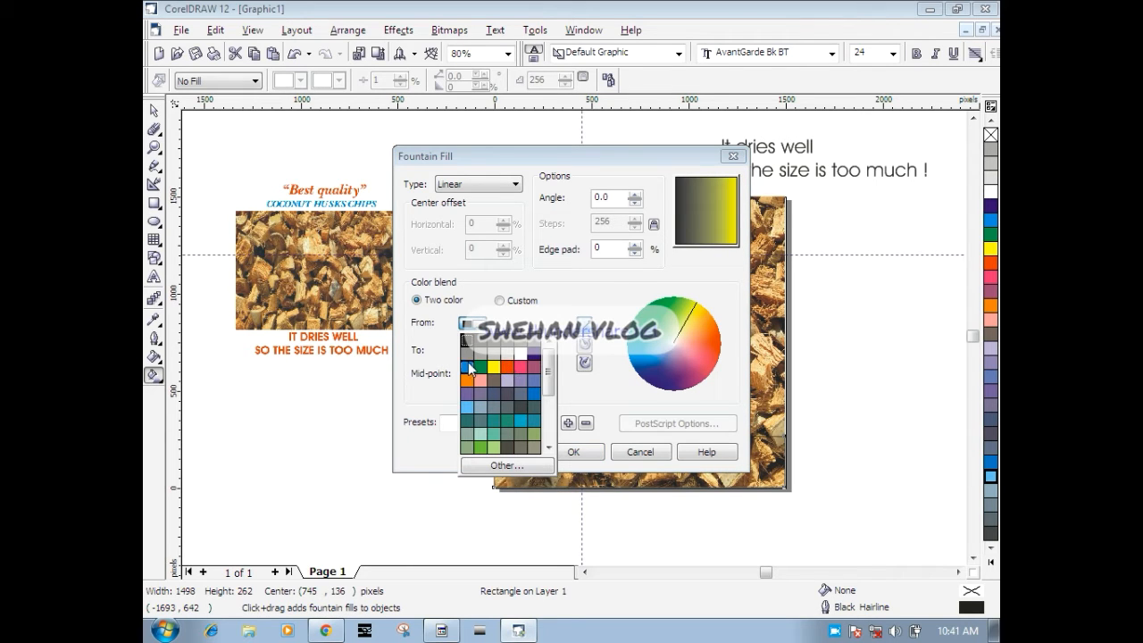
pyautogui.click(535, 394)
pyautogui.press('Return')
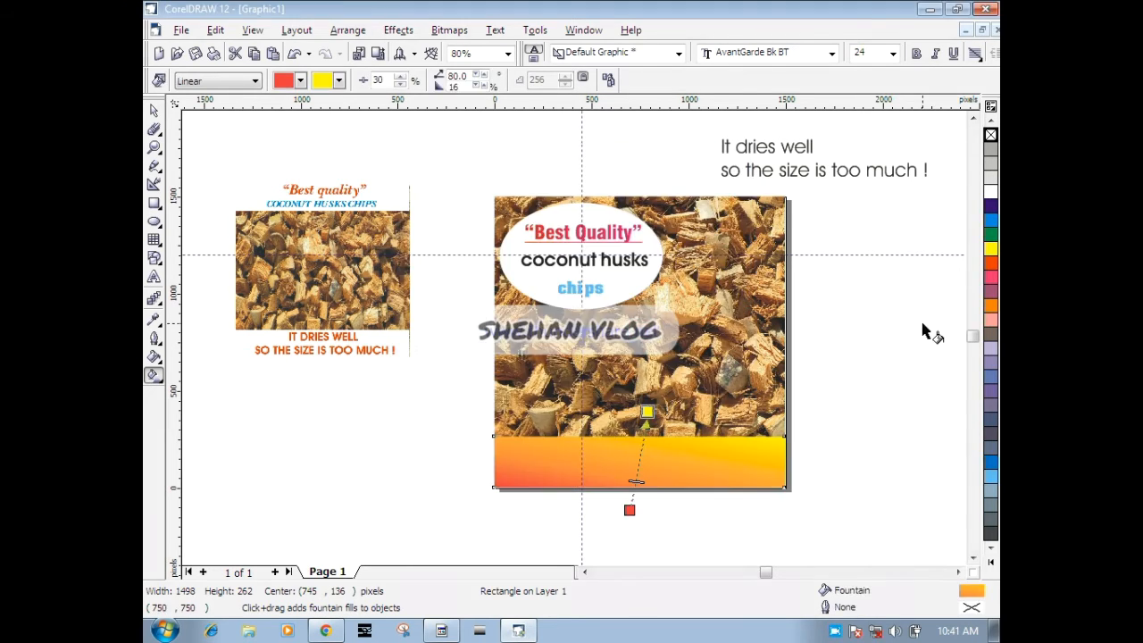
pyautogui.click(745, 476)
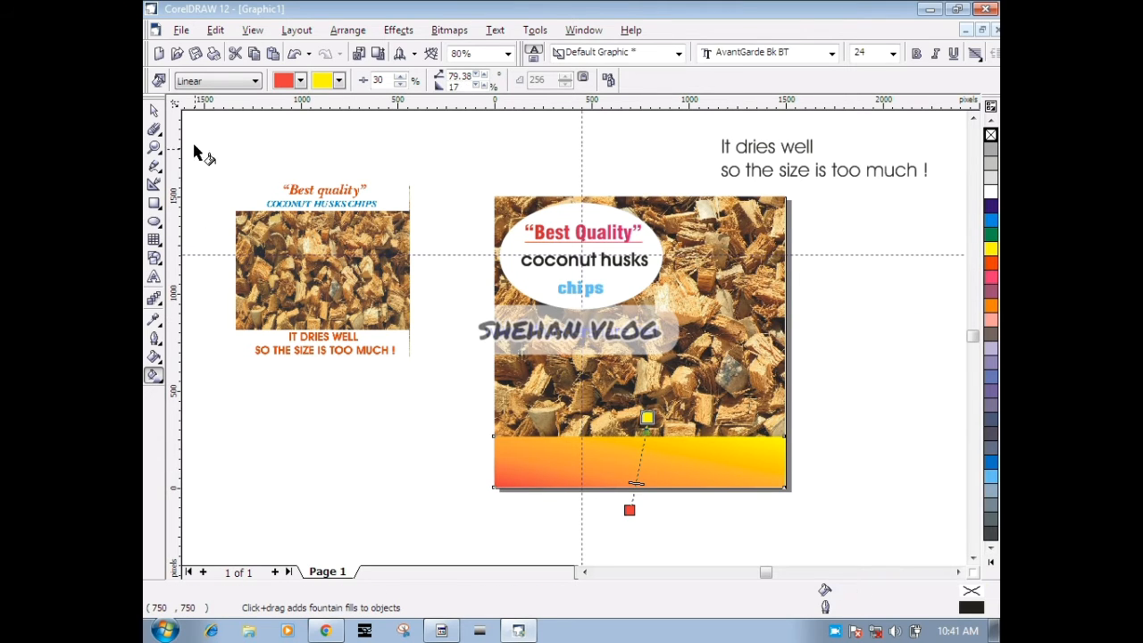
pyautogui.click(153, 110)
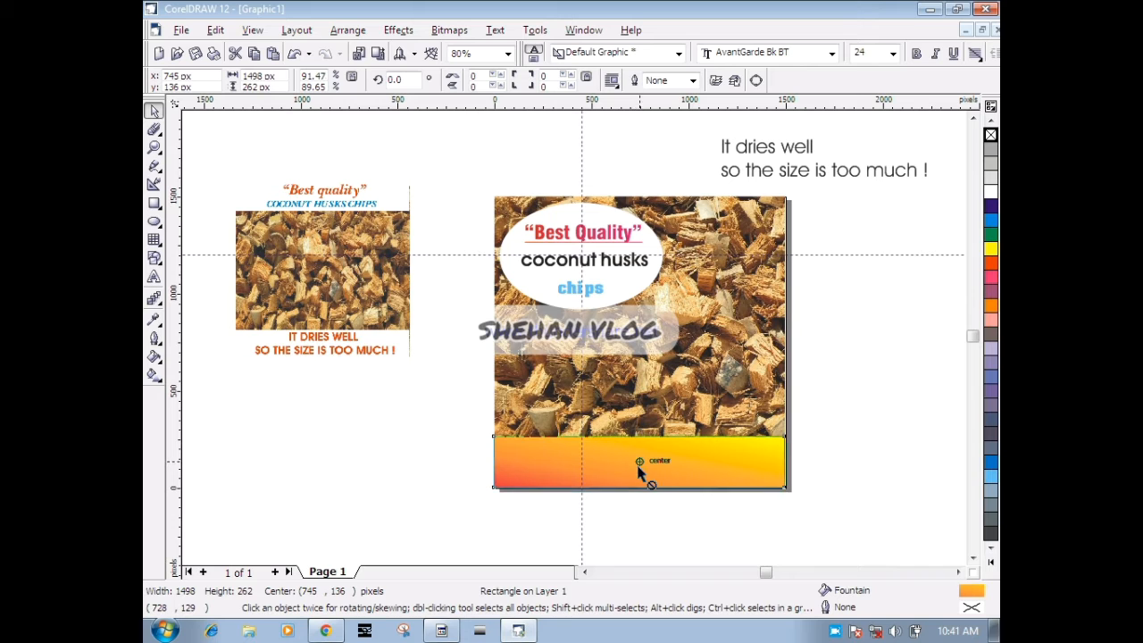
# - Shift the gradient strip slightly down to cover the page's lower edge, centered at about 741, 127 px
pyautogui.click(714, 525)
pyautogui.scroll(3, 780, 514)
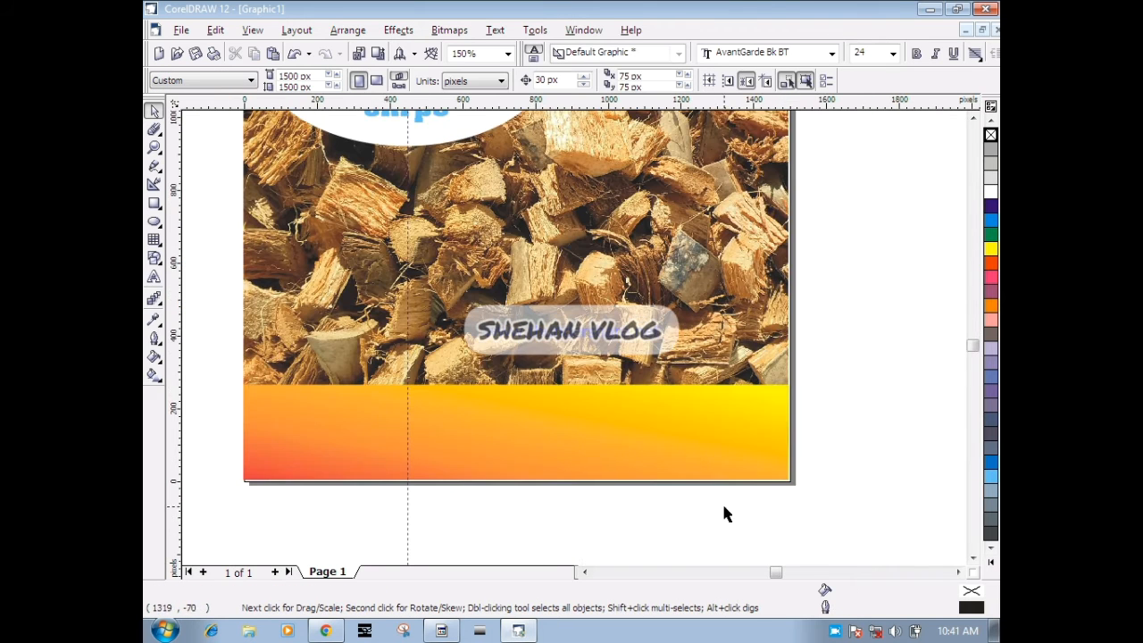
pyautogui.click(608, 457)
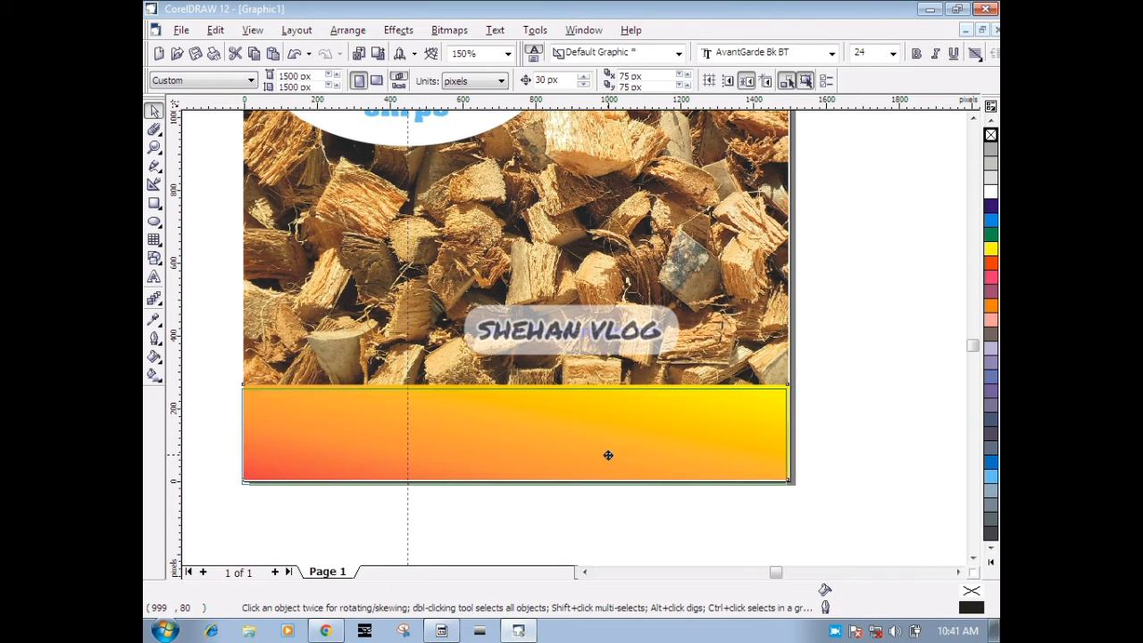
pyautogui.click(766, 527)
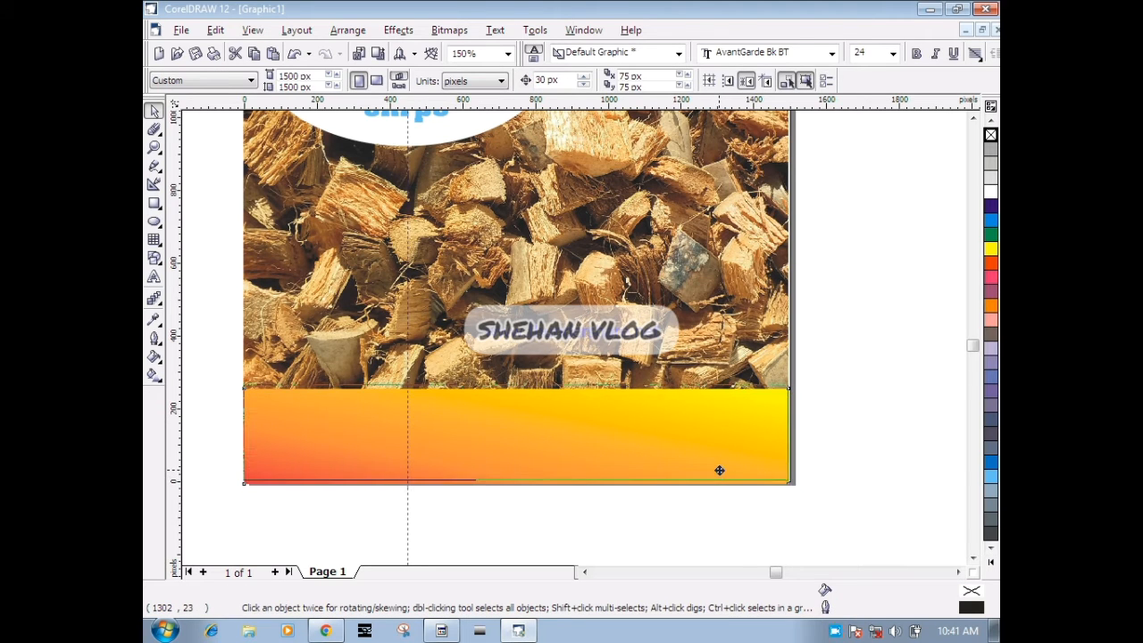
pyautogui.moveTo(720, 470); pyautogui.dragTo(720, 470)
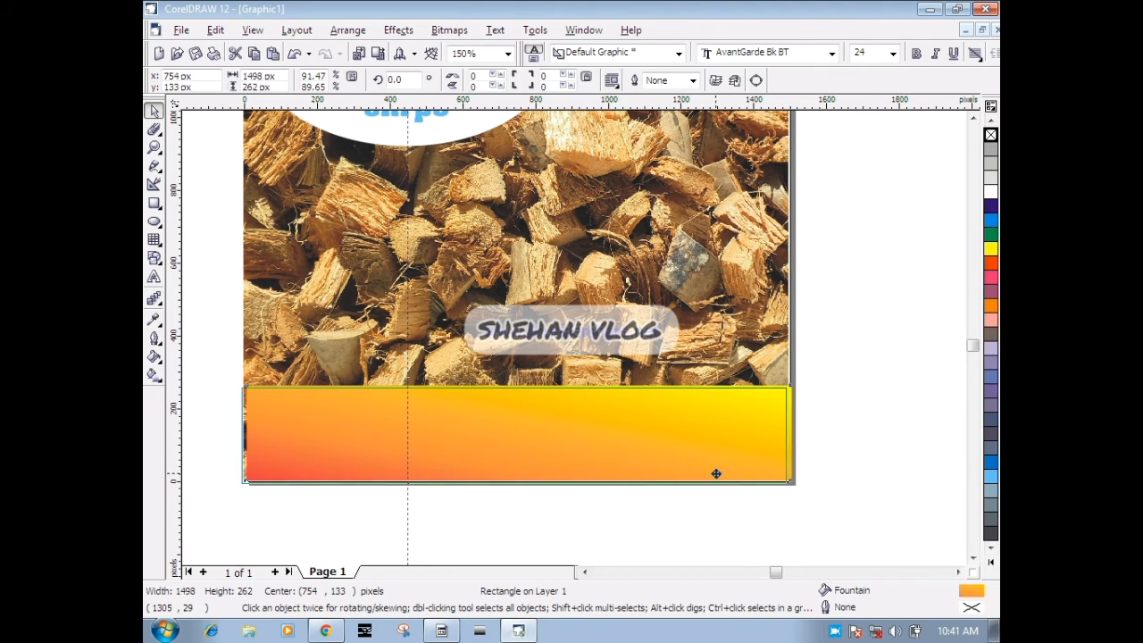
pyautogui.click(746, 522)
pyautogui.click(757, 484)
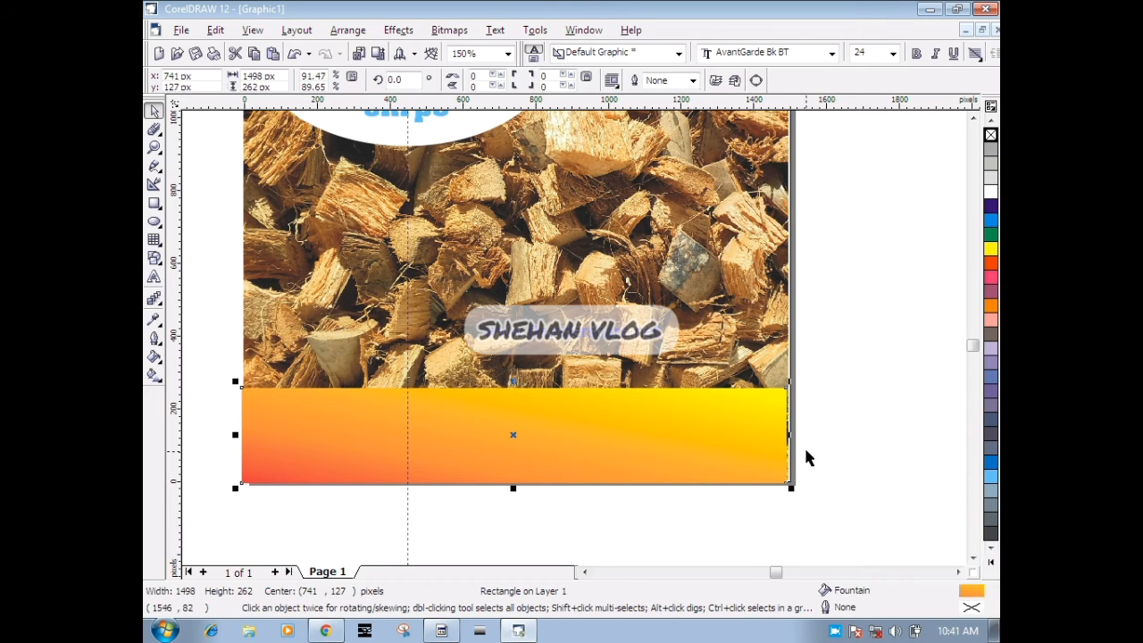
# - Stretch the strip's right side toward the page's right edge, to a width of about 1503 px
pyautogui.moveTo(787, 435); pyautogui.dragTo(796, 437)
pyautogui.scroll(2, 685, 506)
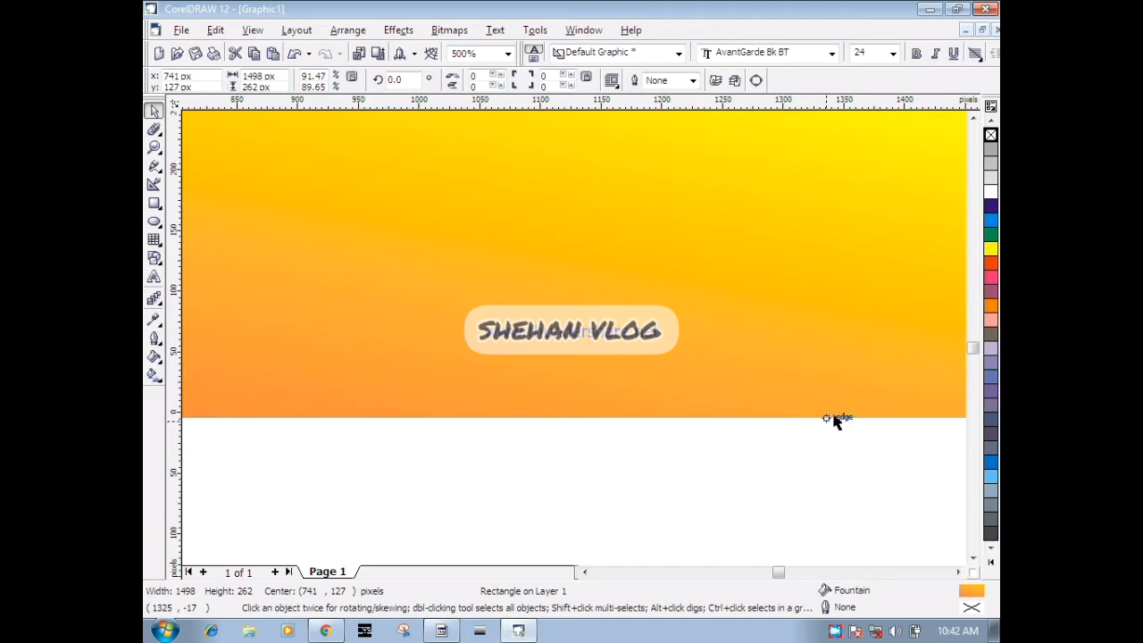
pyautogui.click(958, 573)
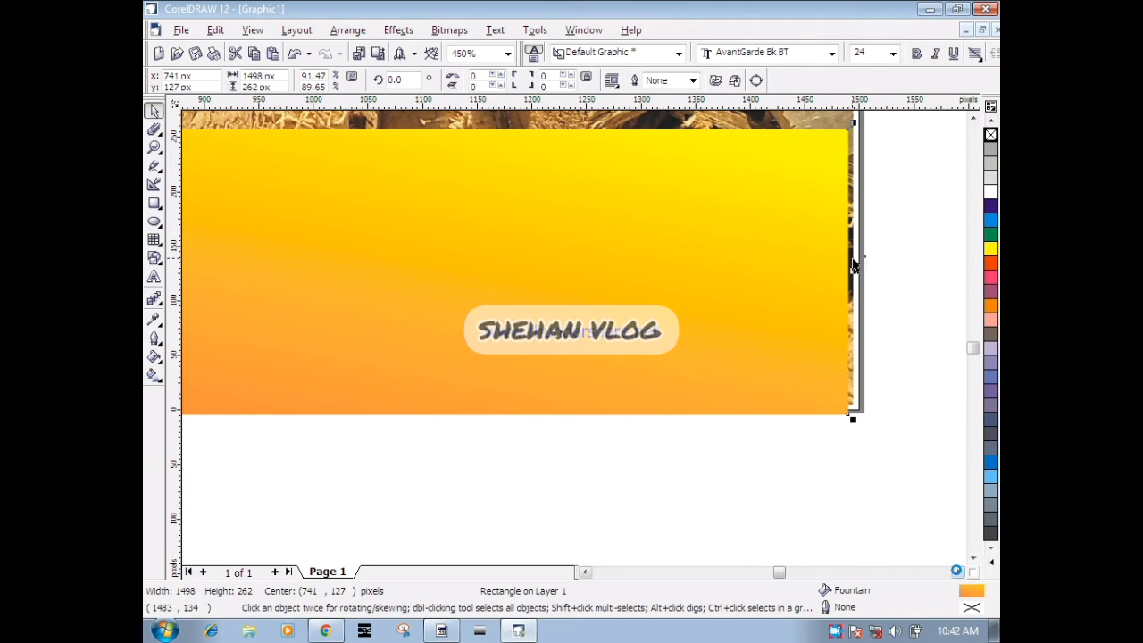
pyautogui.click(851, 270)
pyautogui.click(849, 267)
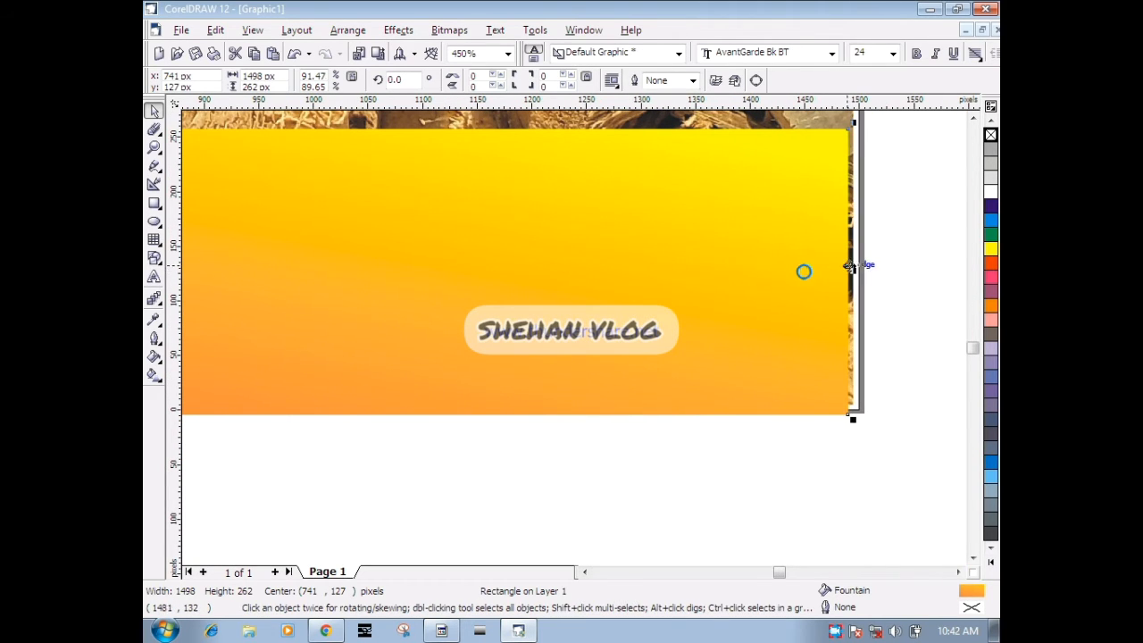
pyautogui.moveTo(855, 270); pyautogui.dragTo(863, 268)
pyautogui.scroll(-3, 898, 413)
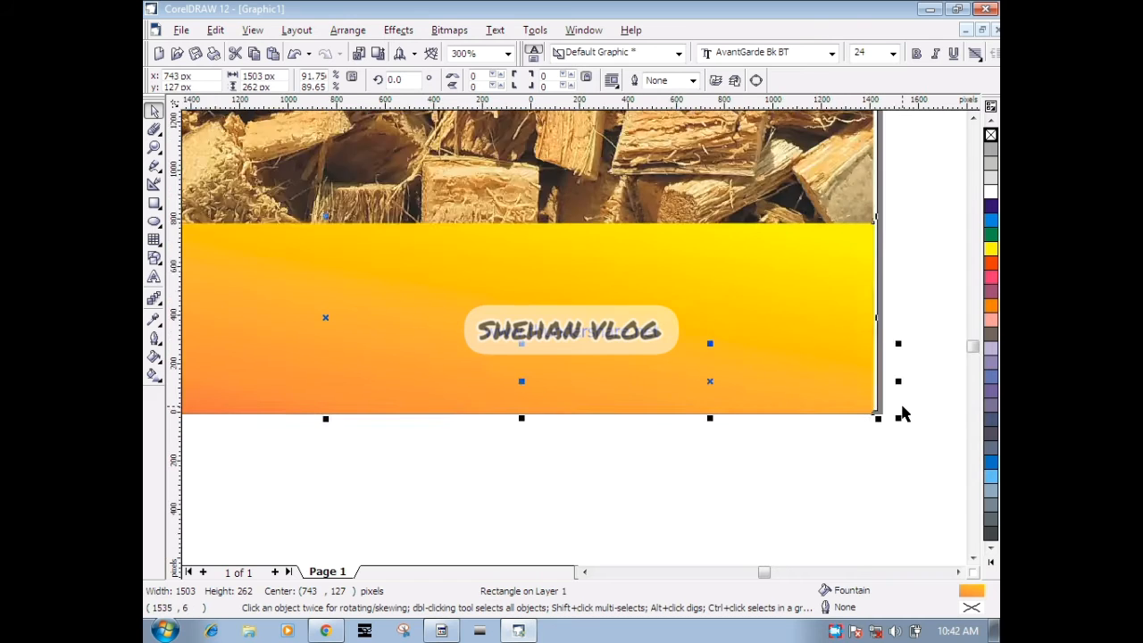
# - Color the strip Ice Blue in both fill and outline
pyautogui.click(958, 572)
pyautogui.click(958, 572)
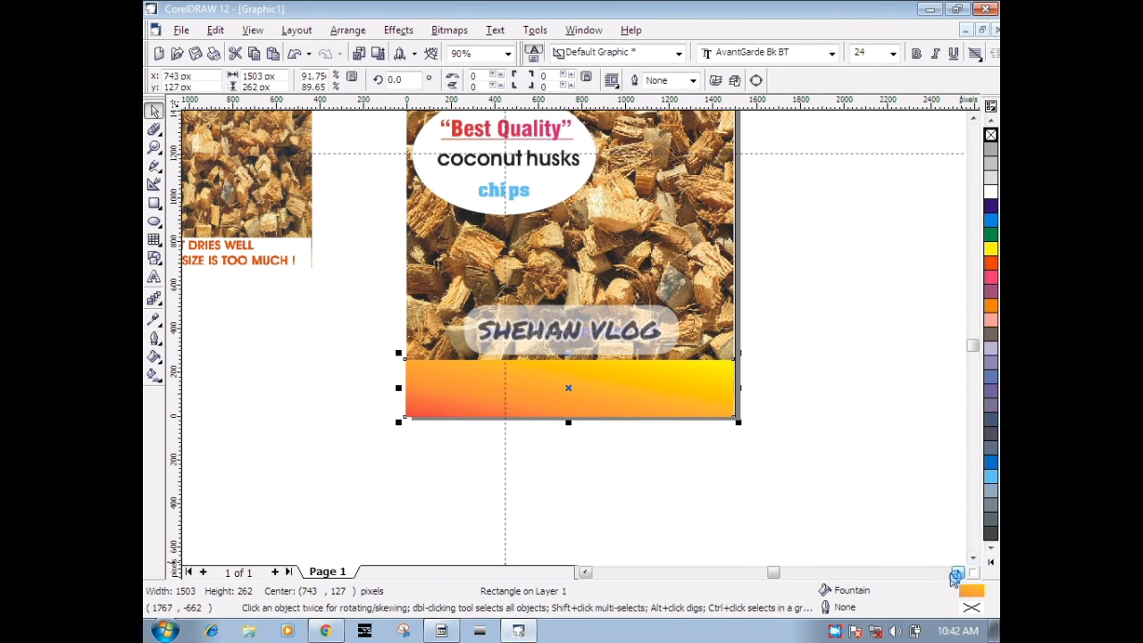
pyautogui.click(990, 480)
pyautogui.click(765, 477)
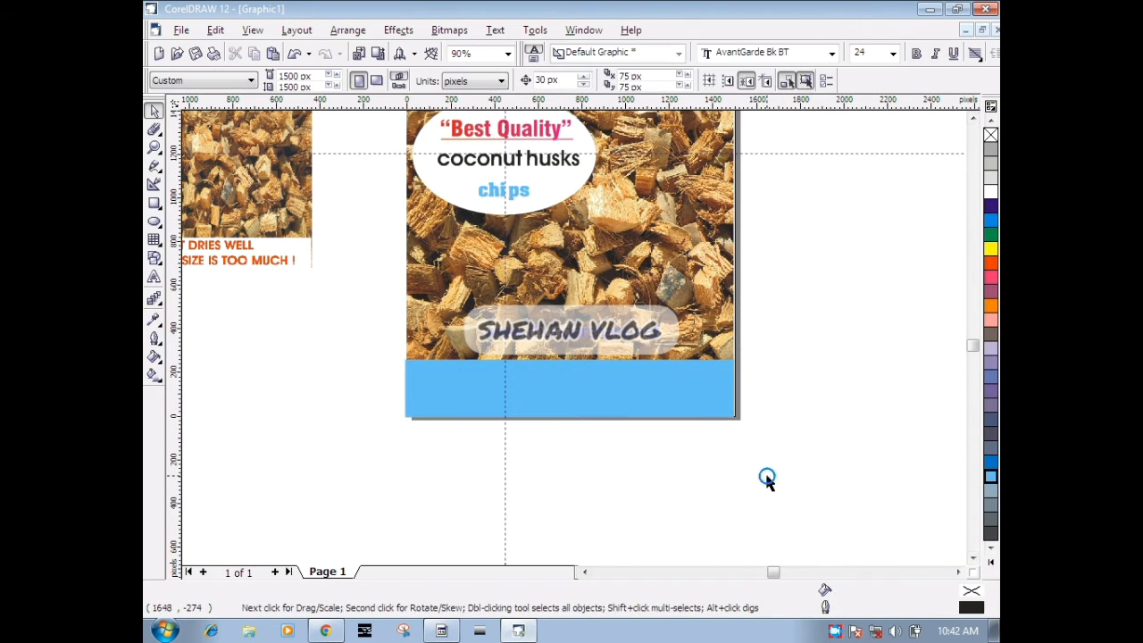
# - Pull the strip's left side in to line up with the photo's left edge, making it about 1498 px wide
pyautogui.click(452, 416)
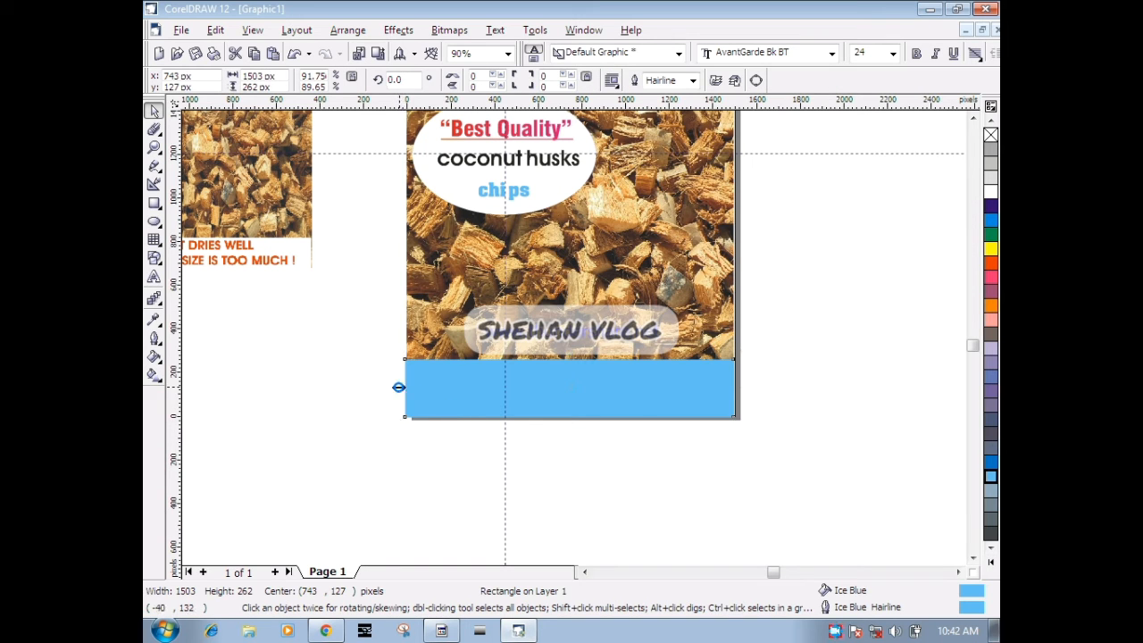
pyautogui.scroll(5, 308, 396)
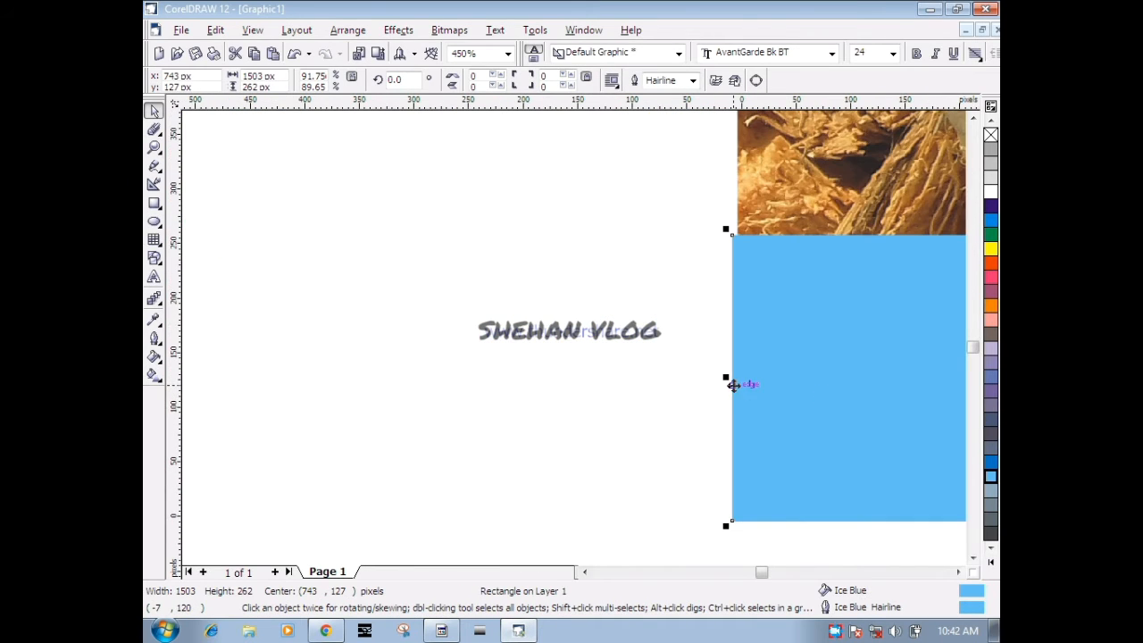
pyautogui.moveTo(732, 384); pyautogui.dragTo(733, 383)
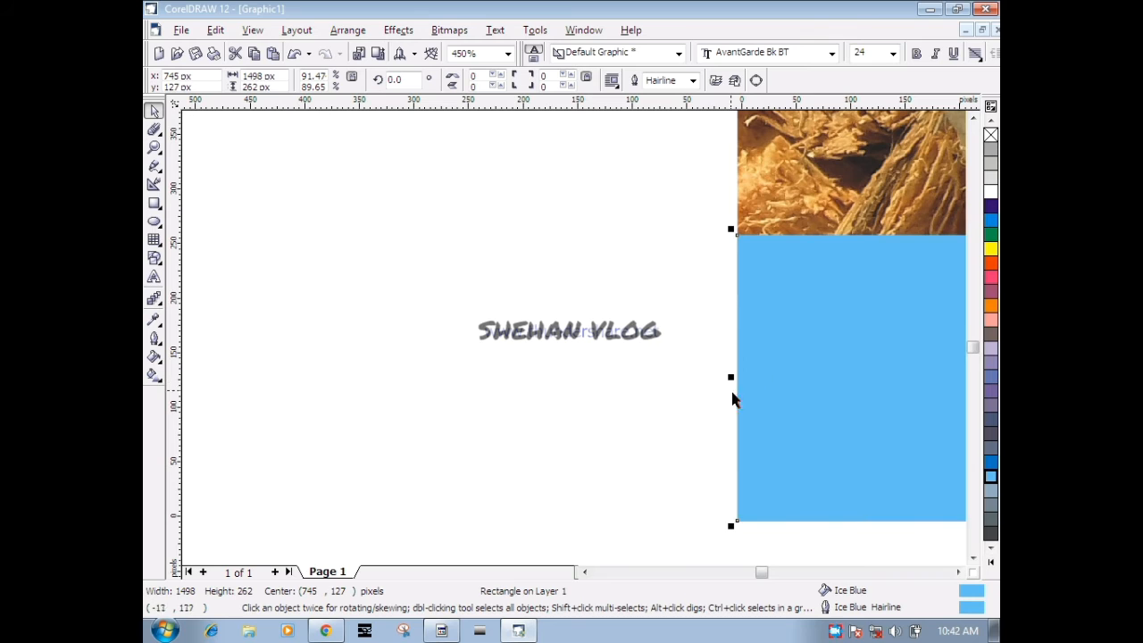
# - Check the blue strip's fit against the photo and the page edges
pyautogui.scroll(-4, 913, 470)
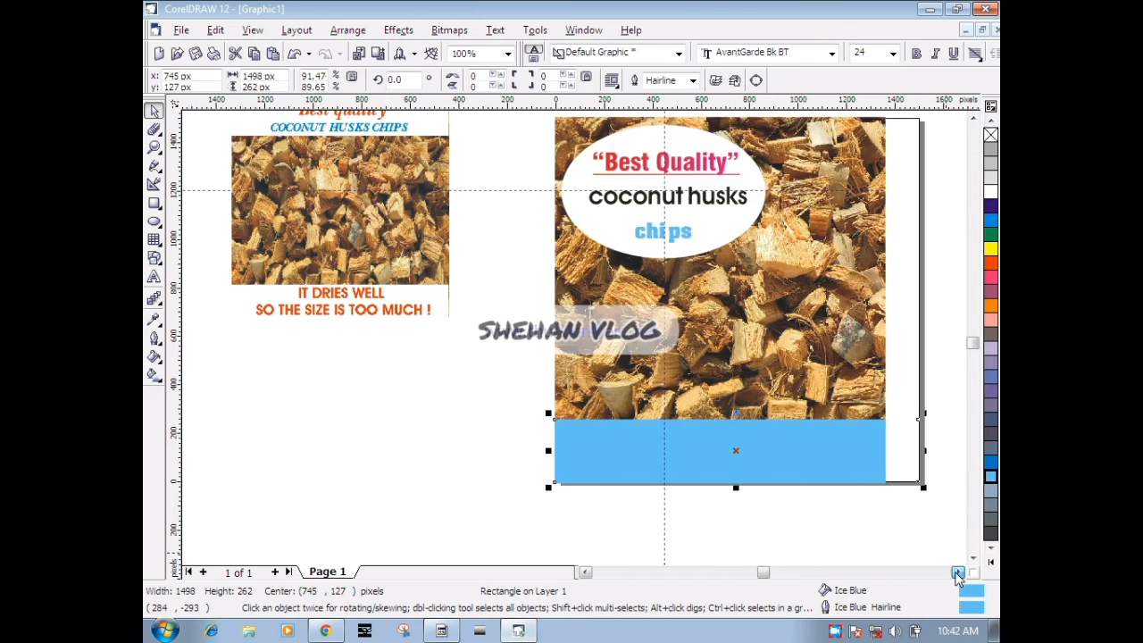
pyautogui.click(958, 576)
pyautogui.click(890, 513)
pyautogui.click(957, 573)
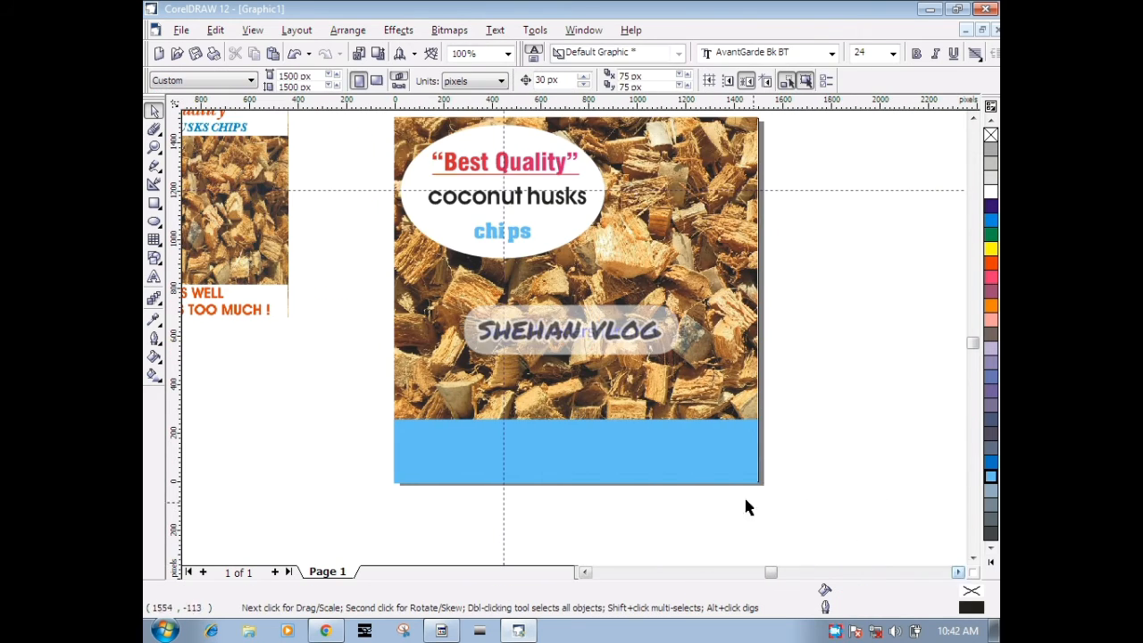
pyautogui.click(974, 557)
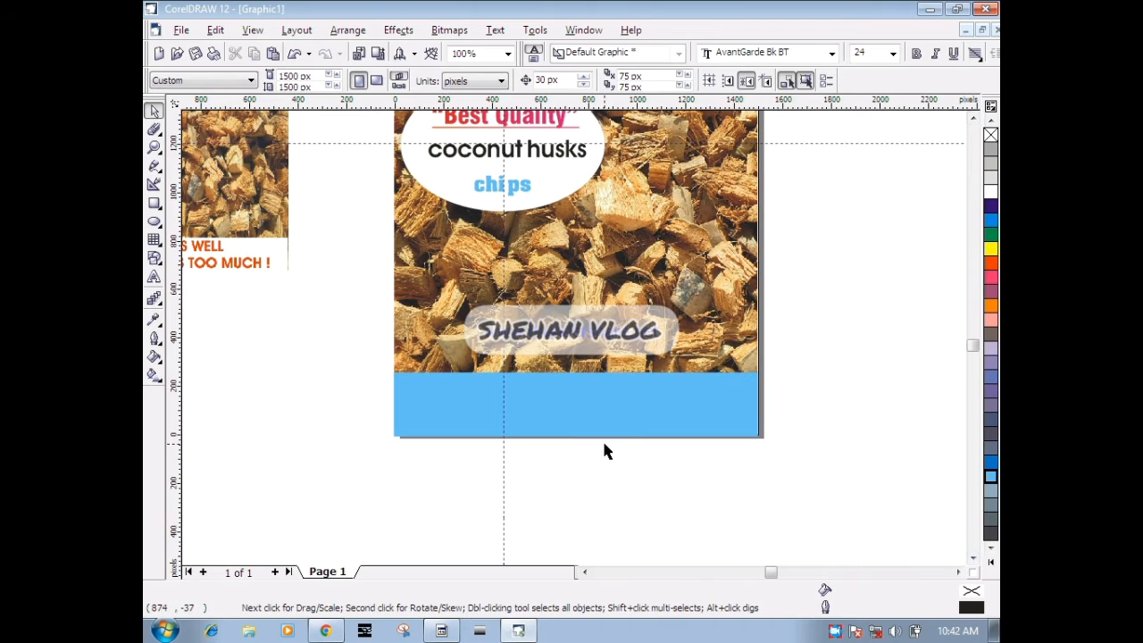
pyautogui.click(628, 426)
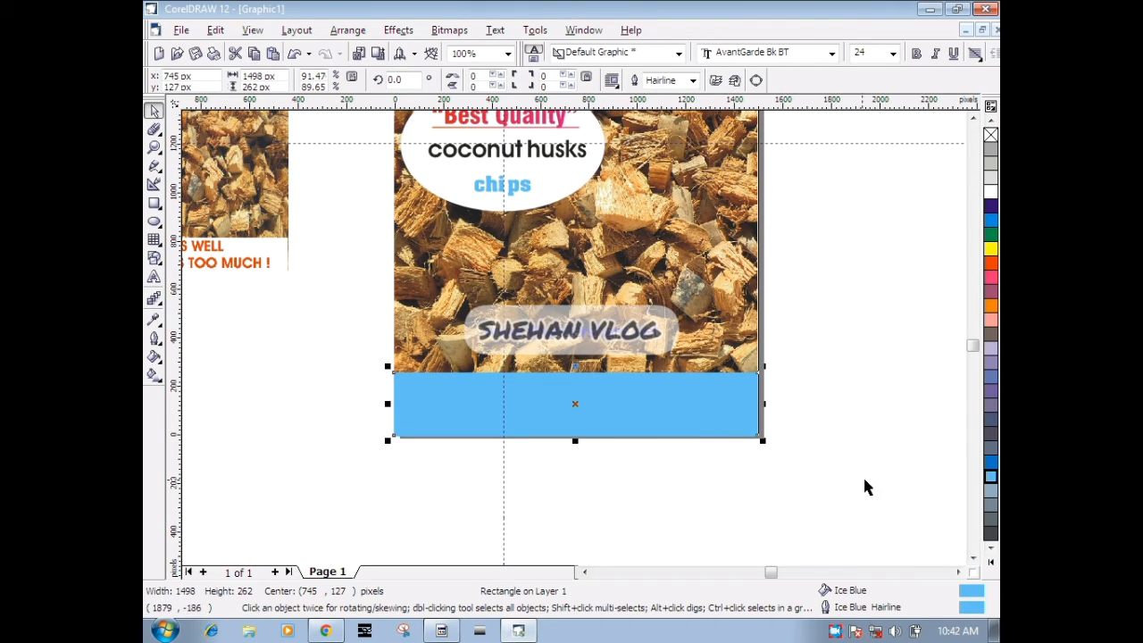
pyautogui.click(266, 385)
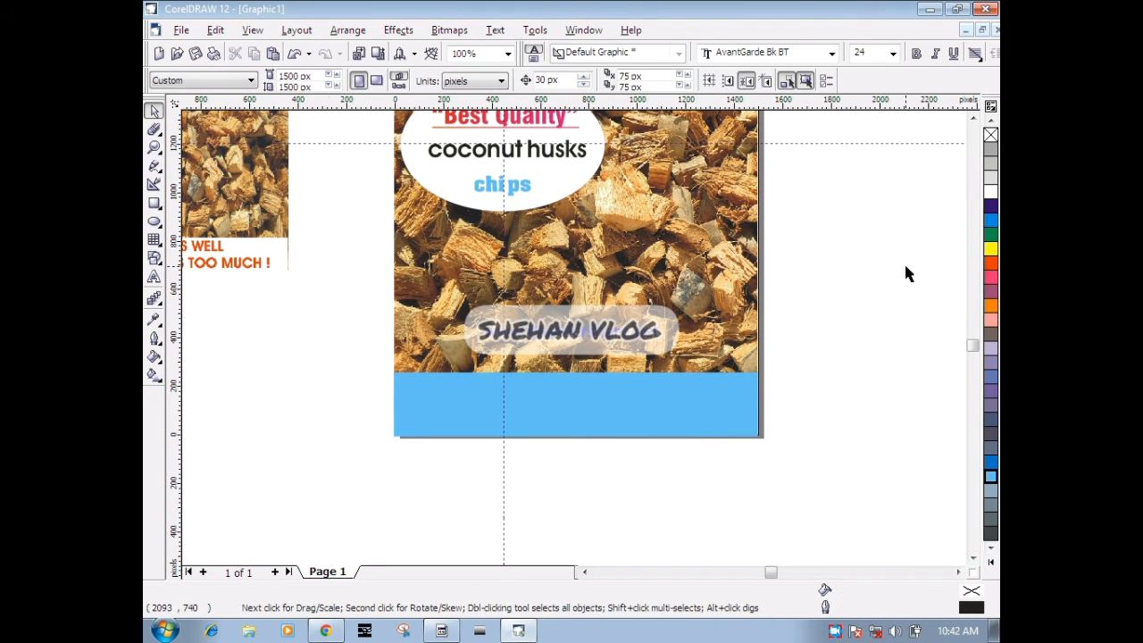
# - Move the two caption lines "It dries well" and "so the size is too much !" together onto the blue strip
pyautogui.scroll(-1, 923, 392)
pyautogui.click(960, 573)
pyautogui.click(960, 573)
pyautogui.click(960, 573)
pyautogui.click(960, 572)
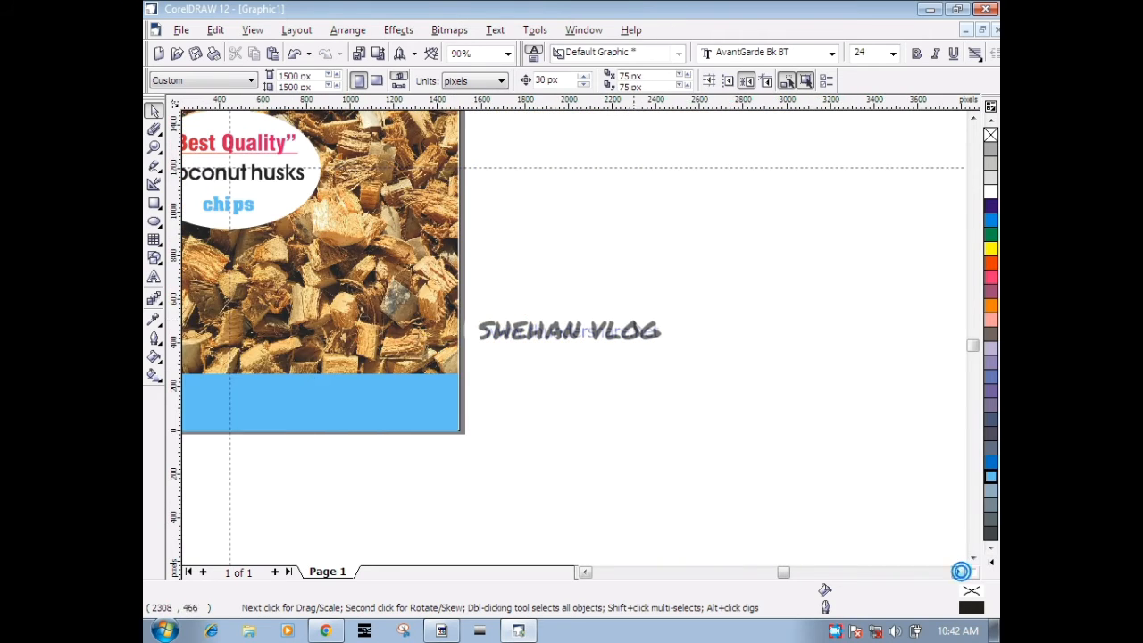
pyautogui.scroll(-1, 960, 571)
pyautogui.scroll(-1, 627, 315)
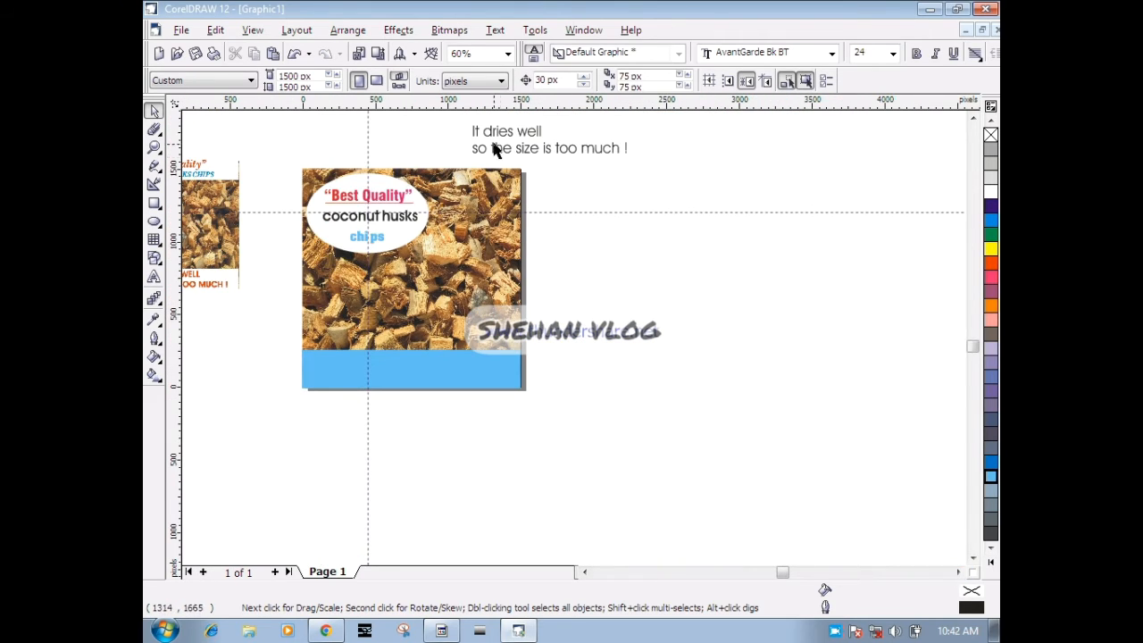
pyautogui.moveTo(662, 158); pyautogui.dragTo(661, 160)
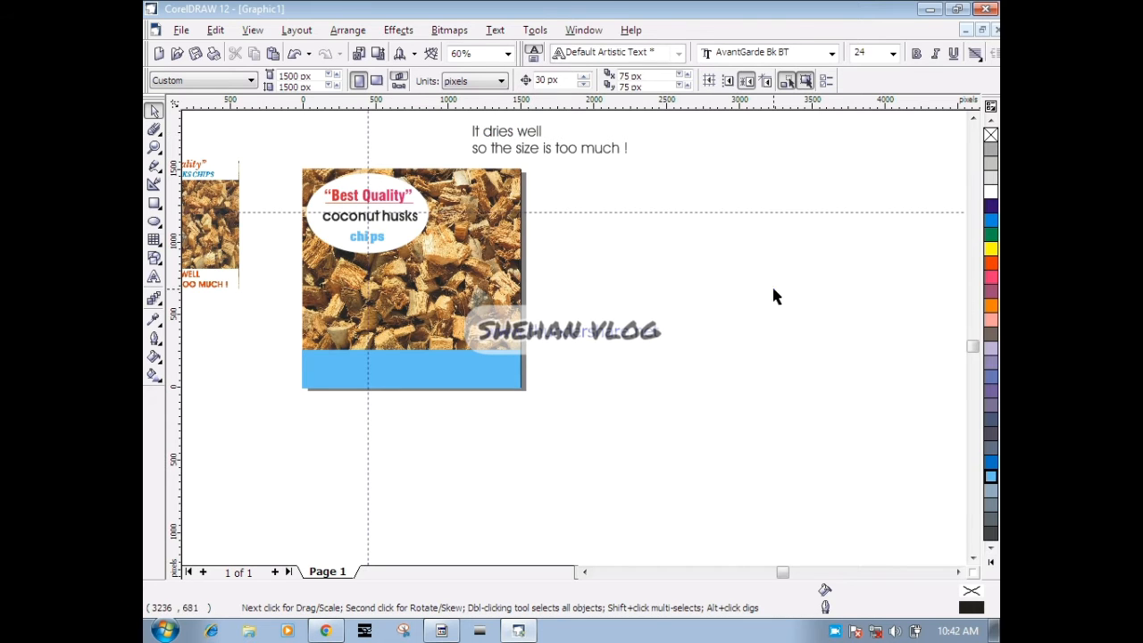
pyautogui.click(510, 365)
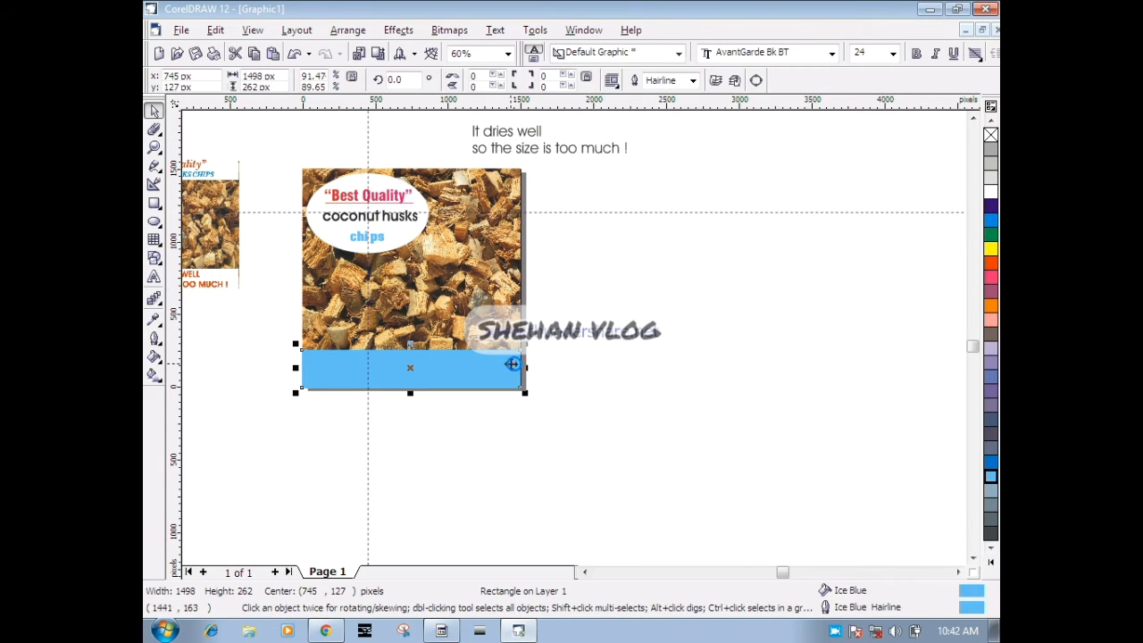
pyautogui.click(610, 152)
pyautogui.click(610, 152)
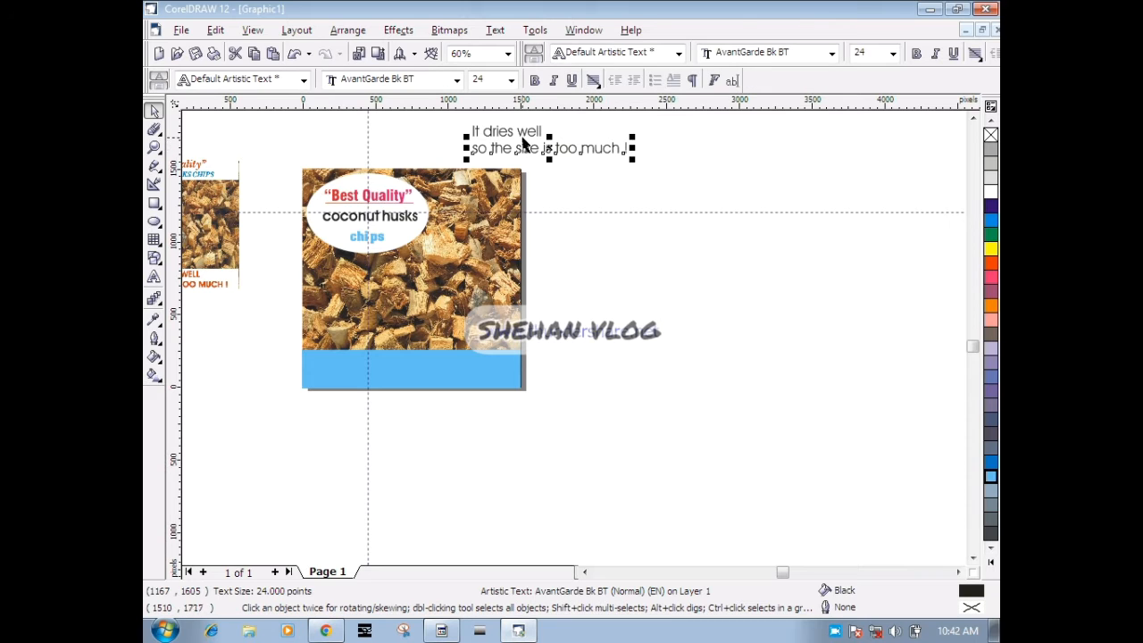
pyautogui.keyDown('shift'); pyautogui.click(523, 138); pyautogui.keyUp('shift')
pyautogui.moveTo(550, 137); pyautogui.dragTo(416, 369)
pyautogui.scroll(2, 360, 408)
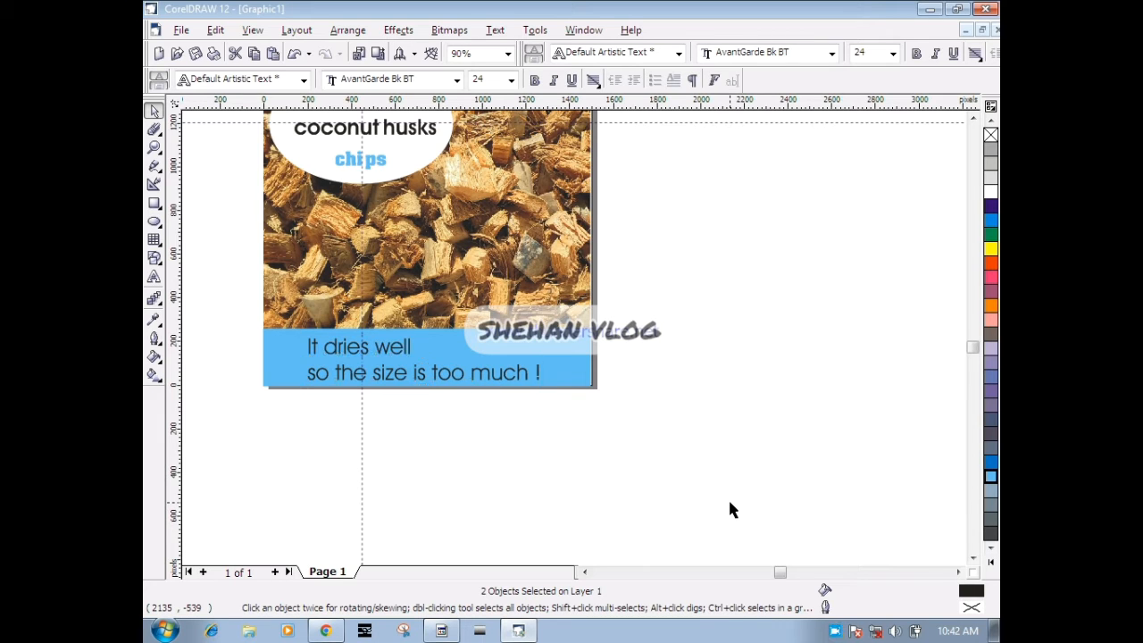
pyautogui.click(730, 503)
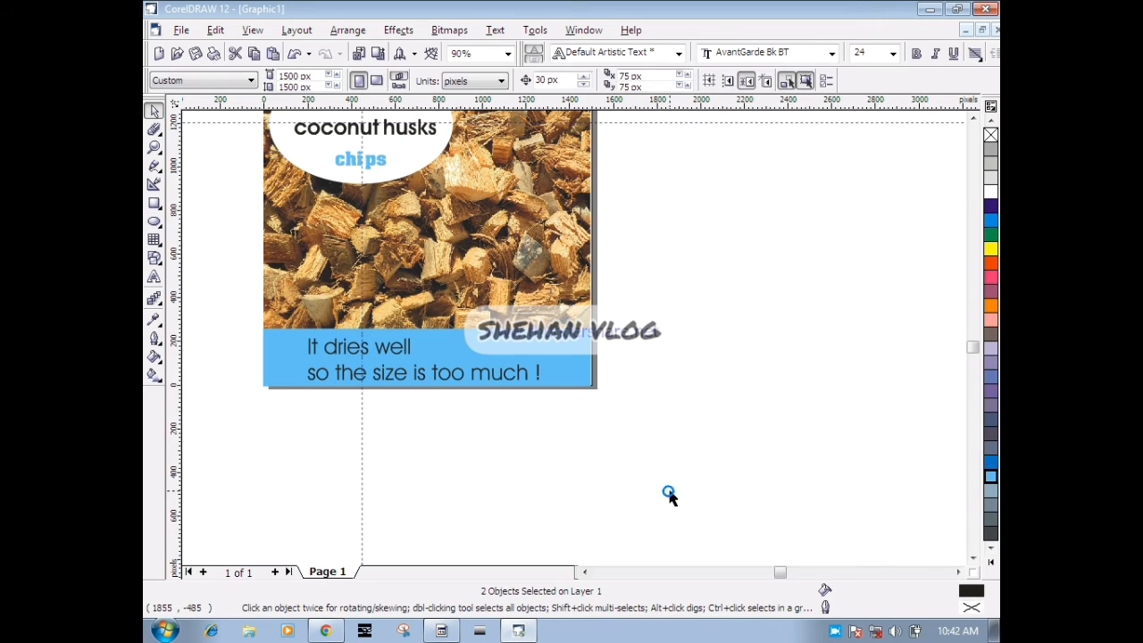
# - Shift both caption lines to start near the strip's left end, one above the other
pyautogui.click(341, 355)
pyautogui.moveTo(358, 350); pyautogui.dragTo(326, 348)
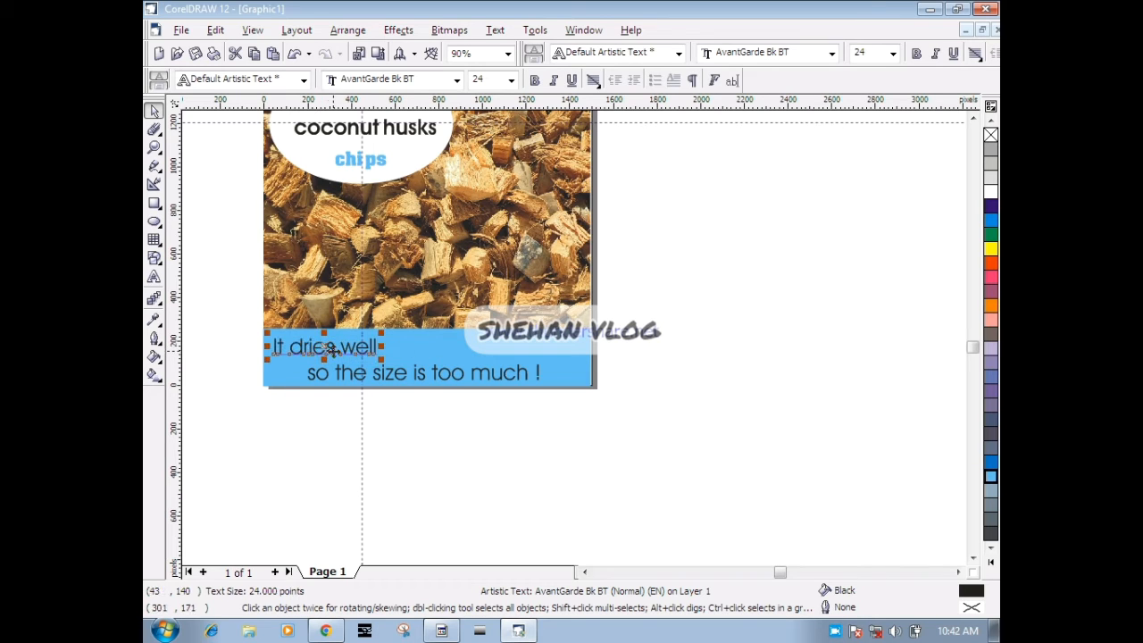
pyautogui.click(438, 377)
pyautogui.moveTo(429, 374); pyautogui.dragTo(393, 374)
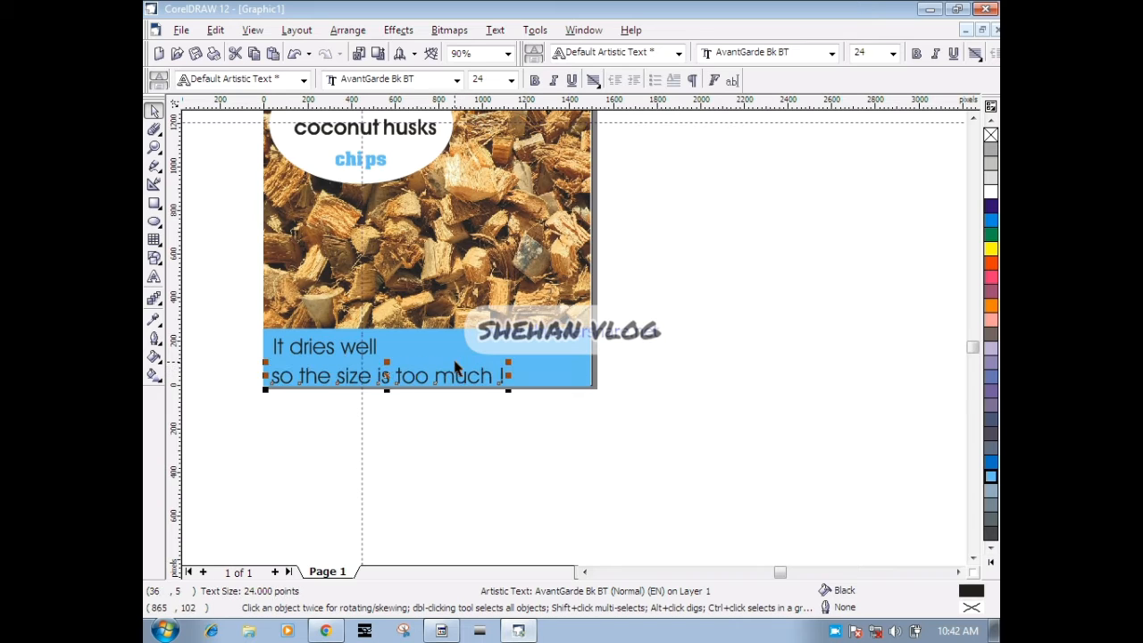
# - Add a vertical guideline through the strip's center and center both caption lines on it
pyautogui.click(453, 355)
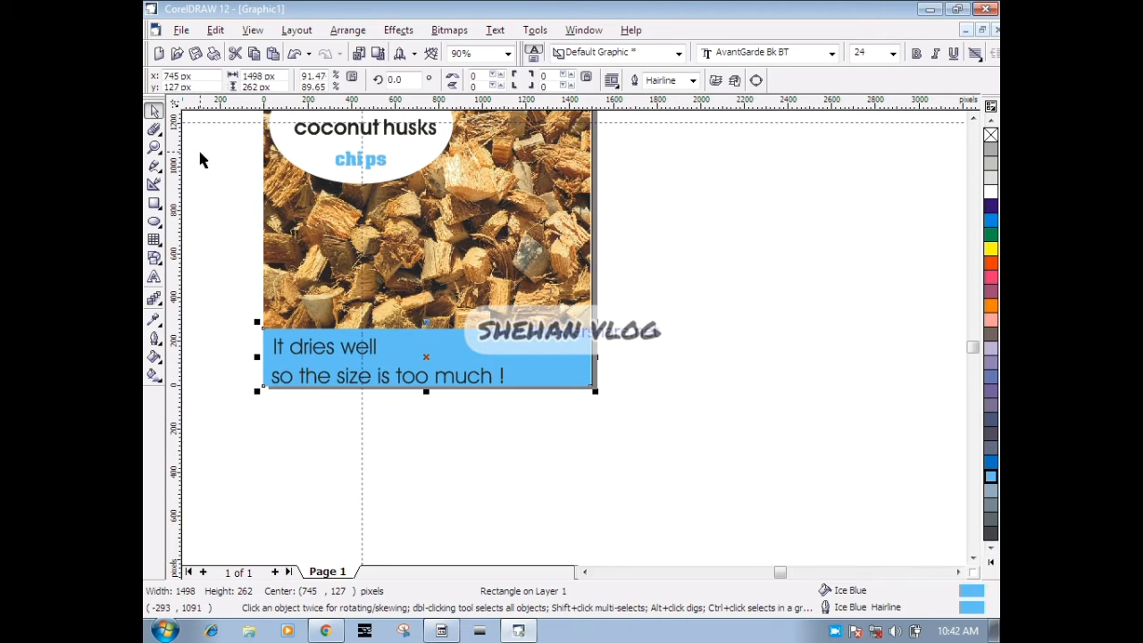
pyautogui.moveTo(186, 179); pyautogui.dragTo(426, 246)
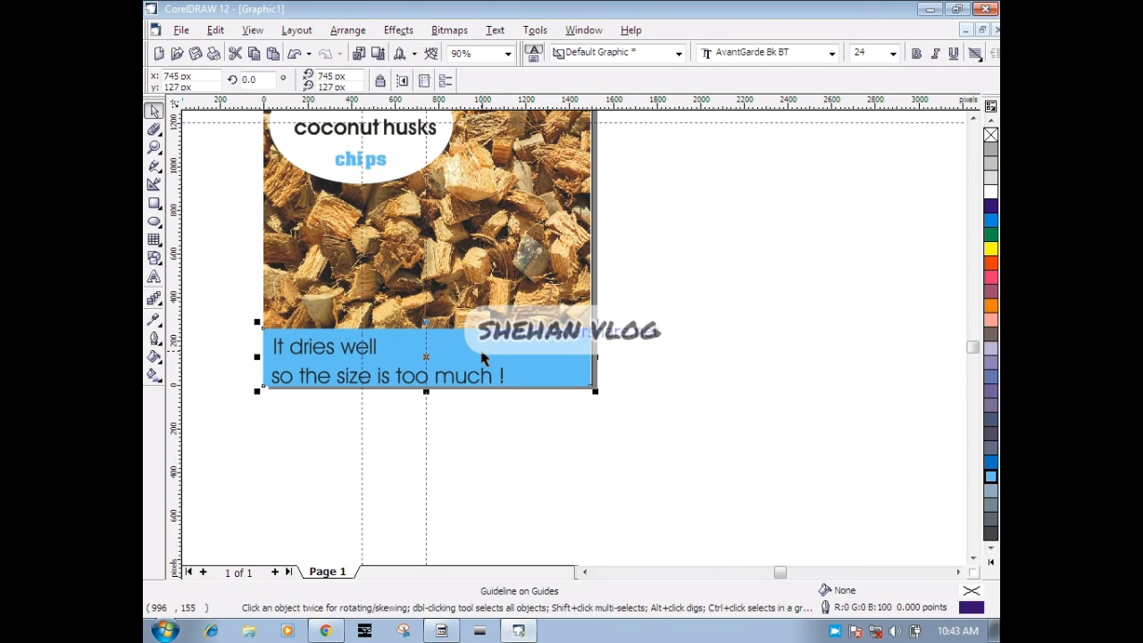
pyautogui.click(482, 358)
pyautogui.moveTo(333, 351); pyautogui.dragTo(426, 375)
pyautogui.click(408, 378)
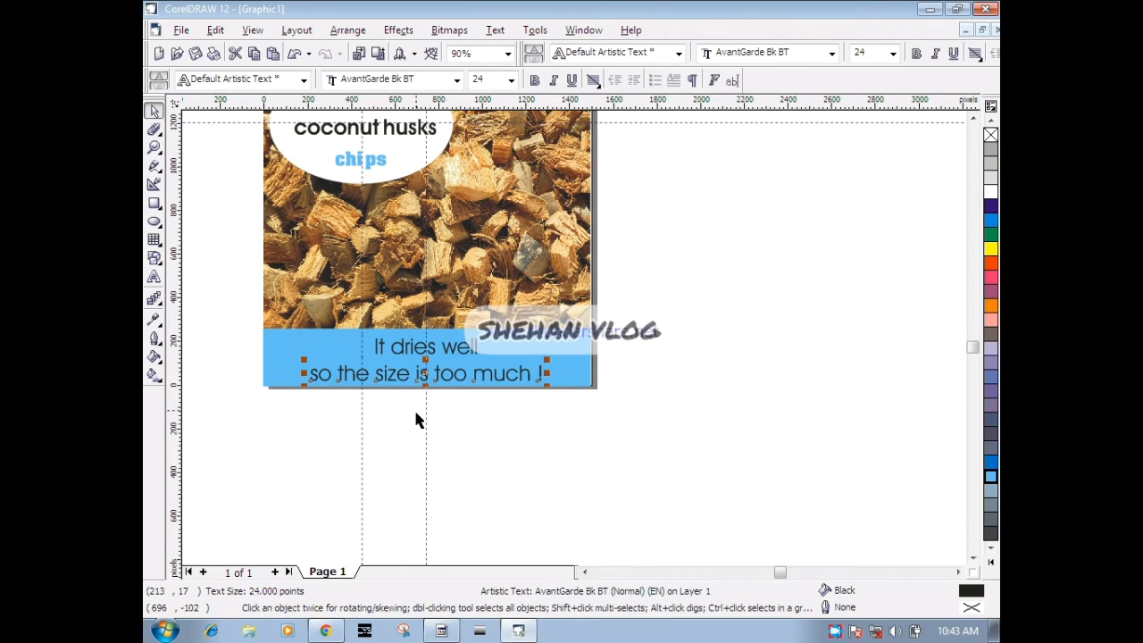
# - Set the "It dries well" caption in the Aachen-Light font
pyautogui.doubleClick(449, 350)
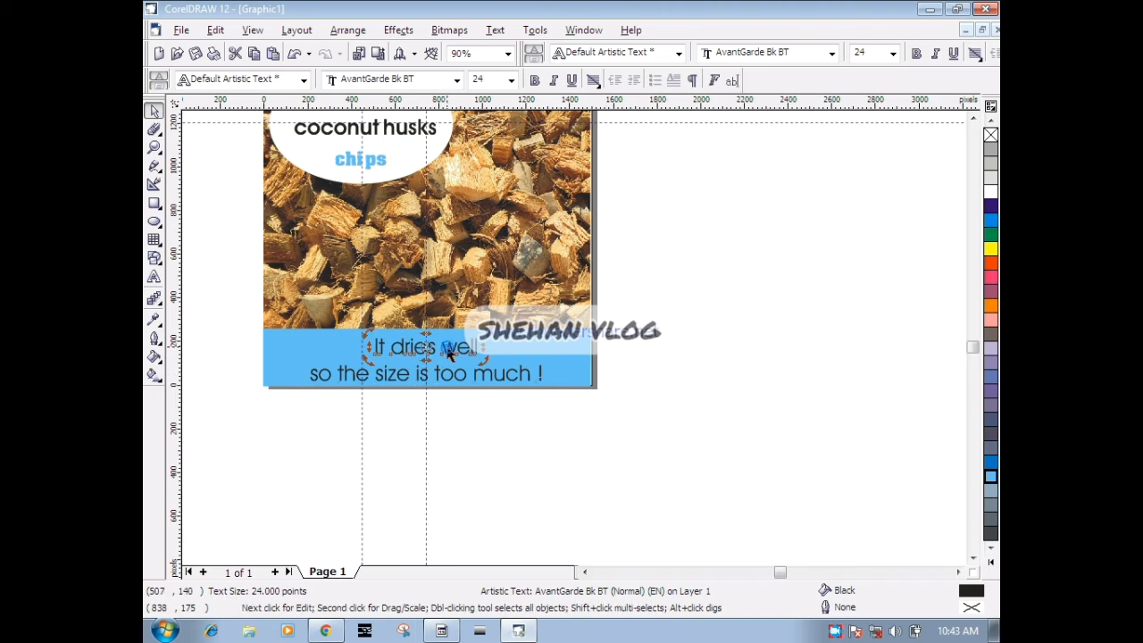
pyautogui.hotkey('ctrl', 'a')
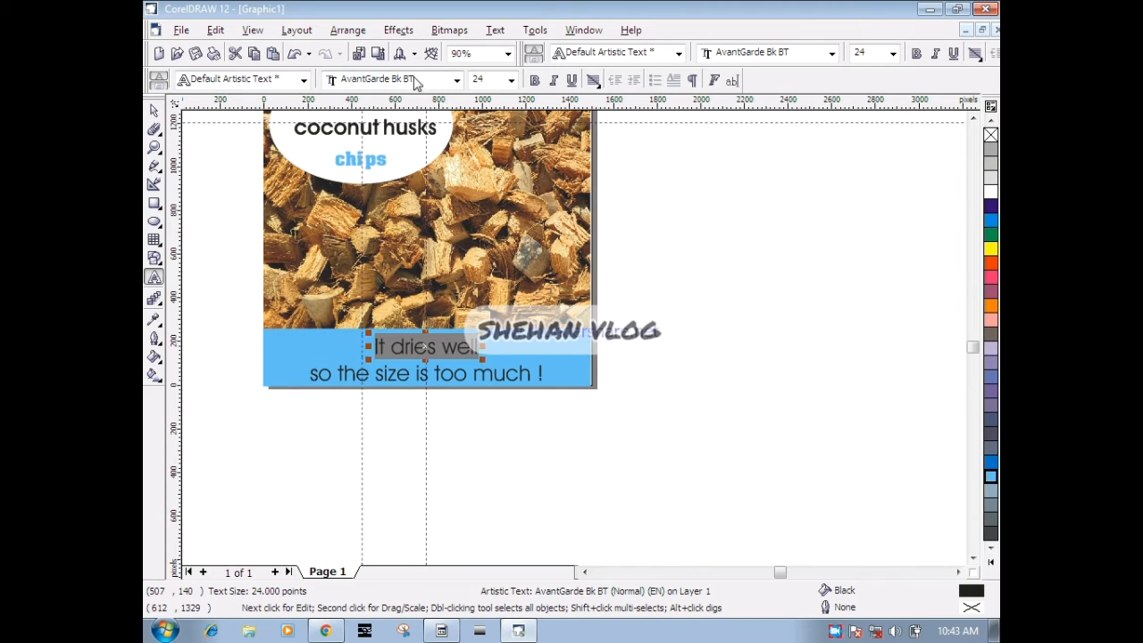
pyautogui.click(458, 80)
pyautogui.click(466, 113)
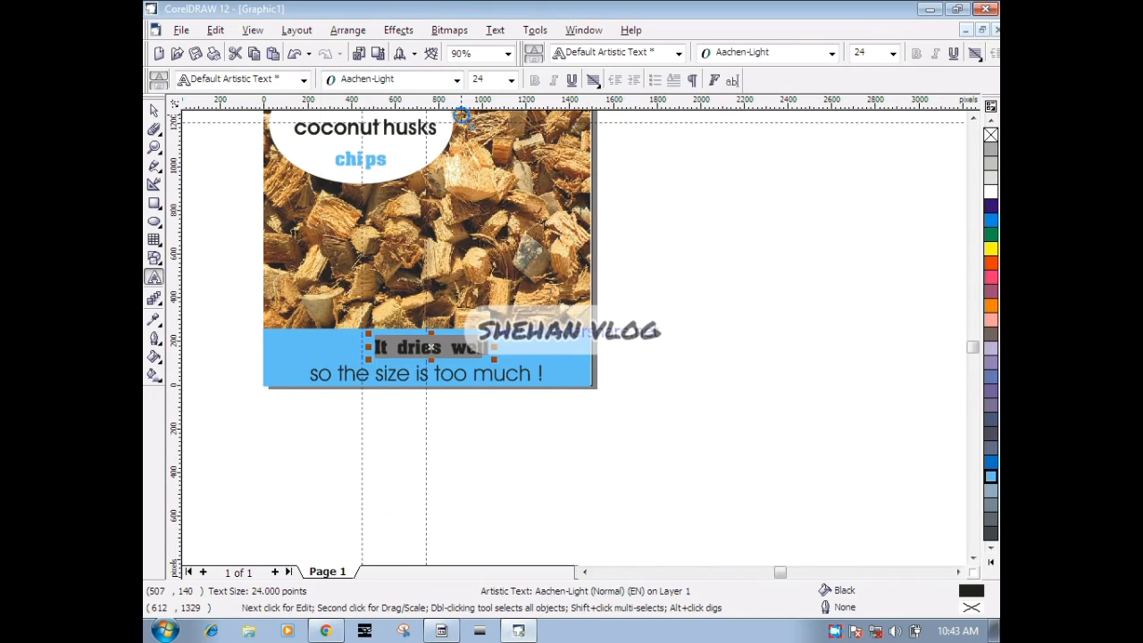
# - Set "so the size is too much !" in Swis721 BlkCn BT, coloring it Red and the "It dries well" line Yellow
pyautogui.doubleClick(444, 373)
pyautogui.hotkey('ctrl', 'a')
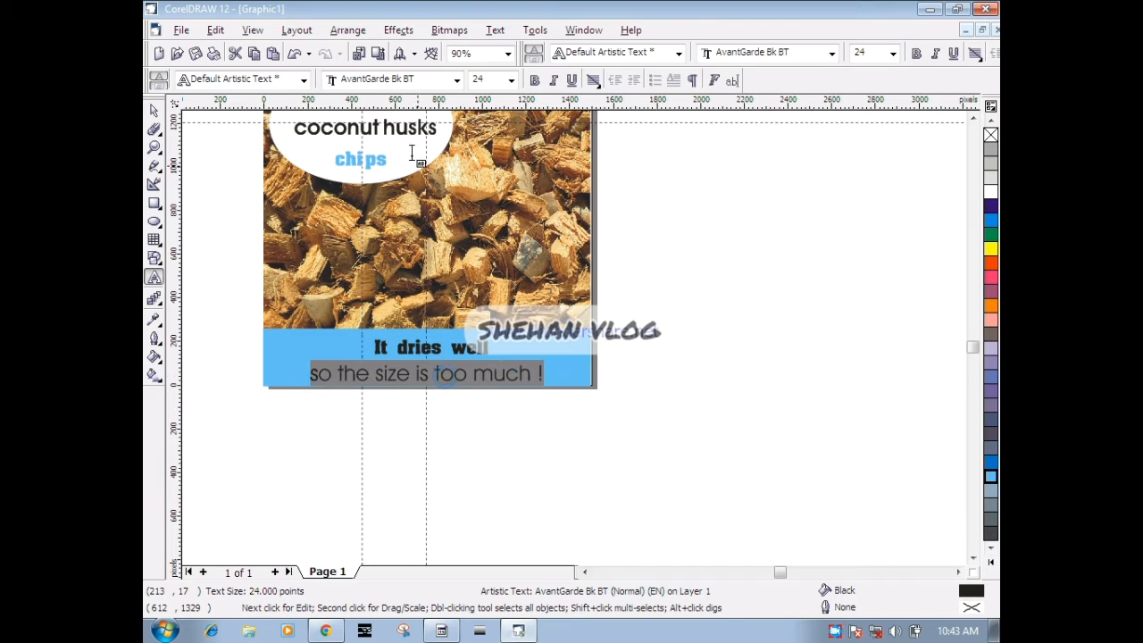
pyautogui.click(458, 80)
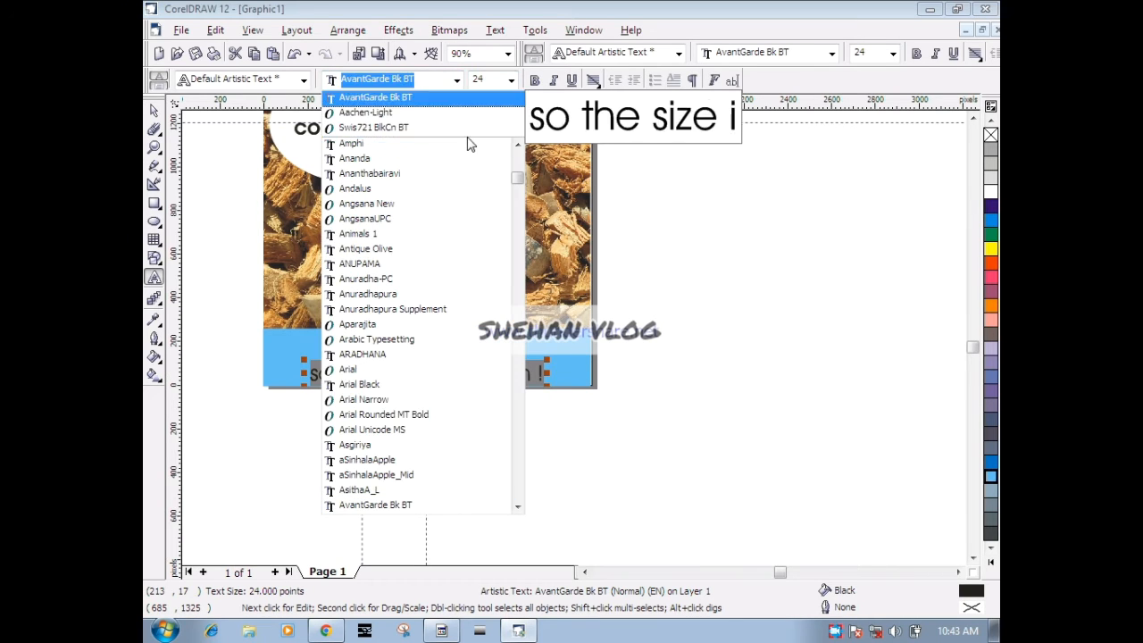
pyautogui.click(466, 132)
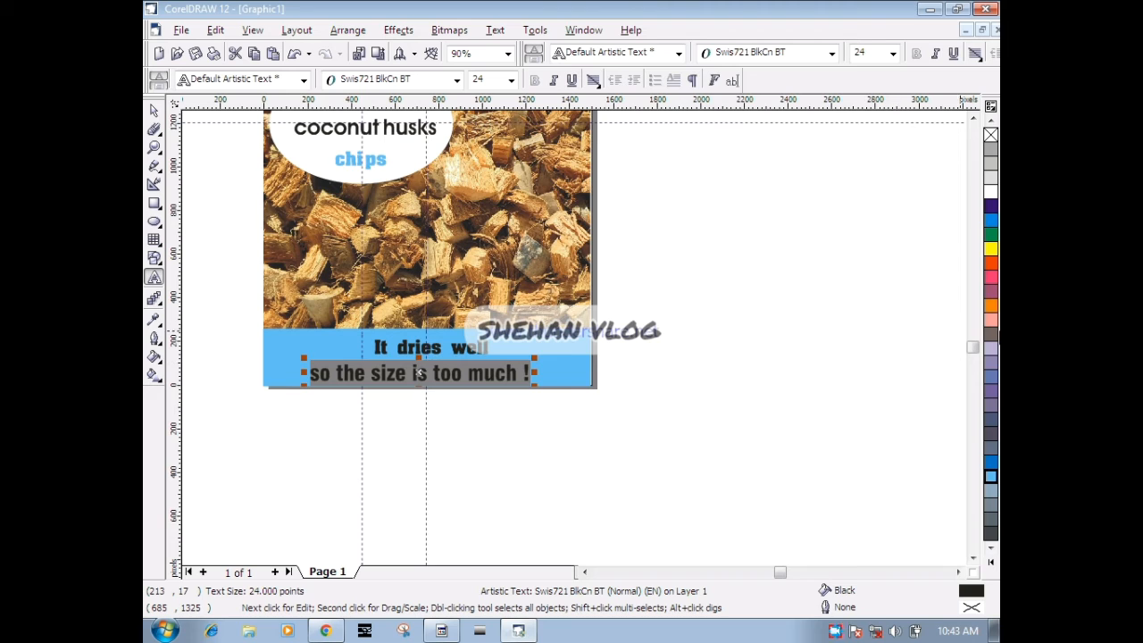
pyautogui.click(800, 286)
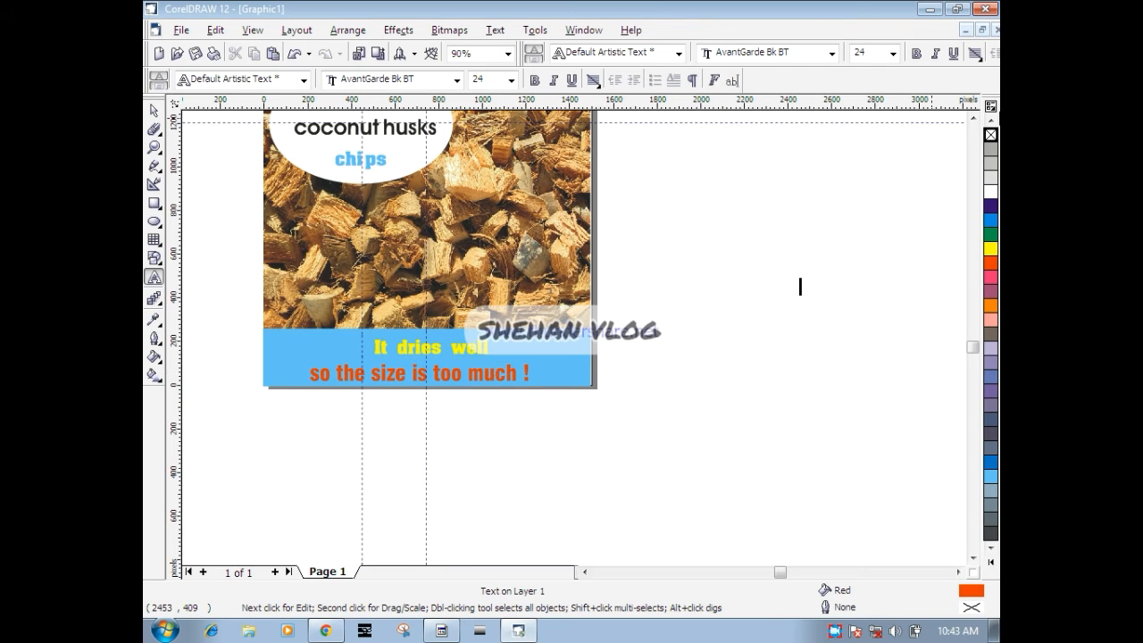
# - Give the bottom strip a linear two-color fountain fill running from black to dark gray
pyautogui.scroll(2, 791, 502)
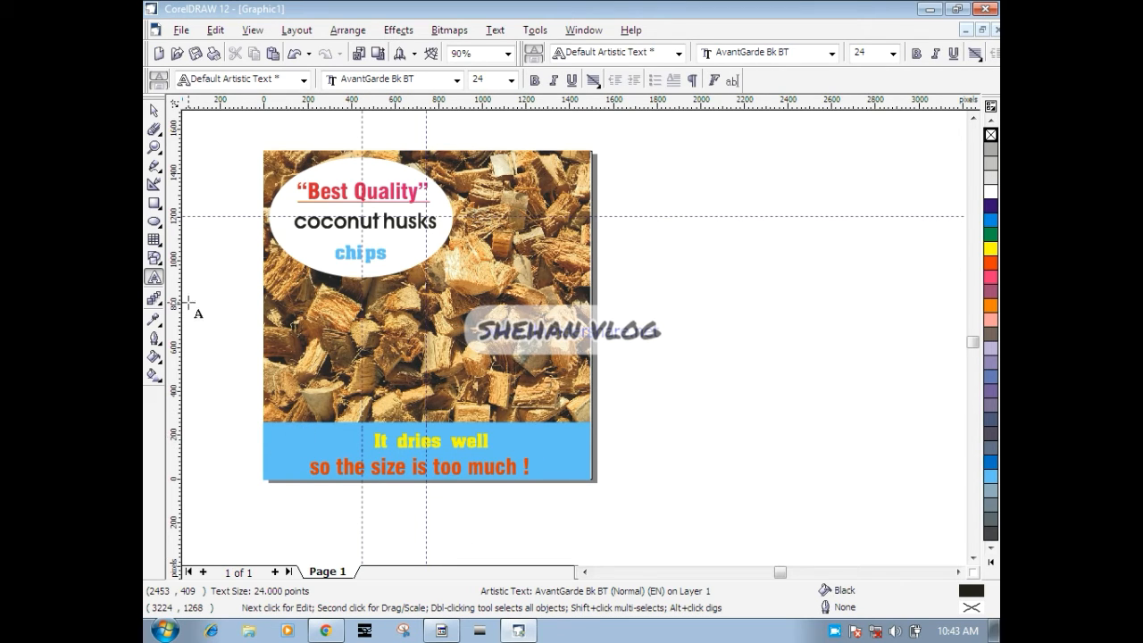
pyautogui.click(154, 111)
pyautogui.click(336, 450)
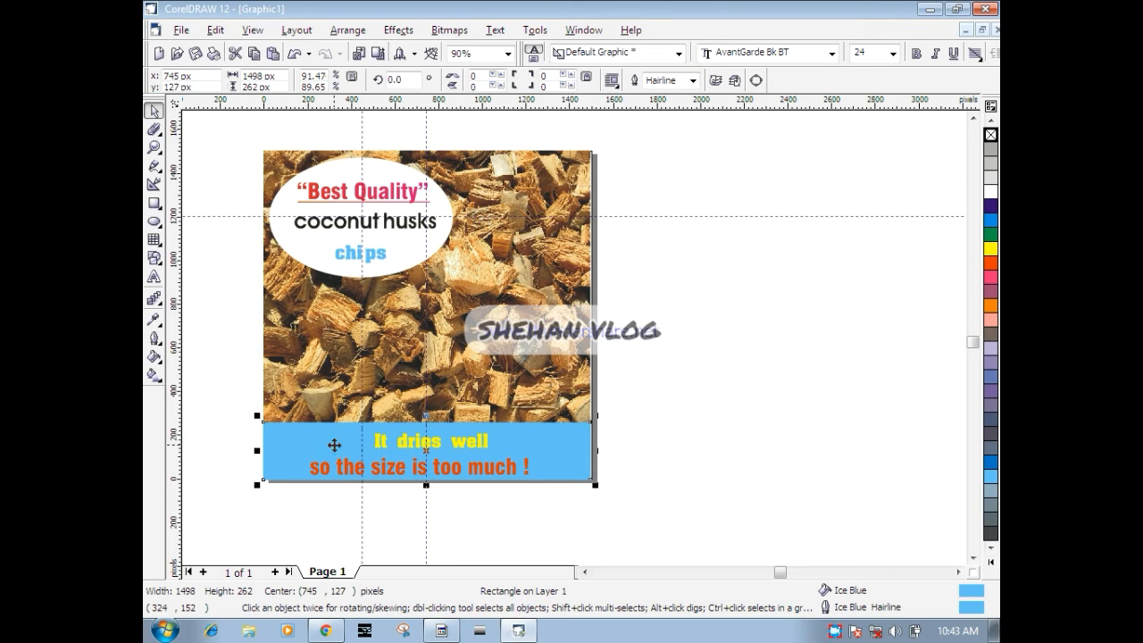
pyautogui.click(154, 374)
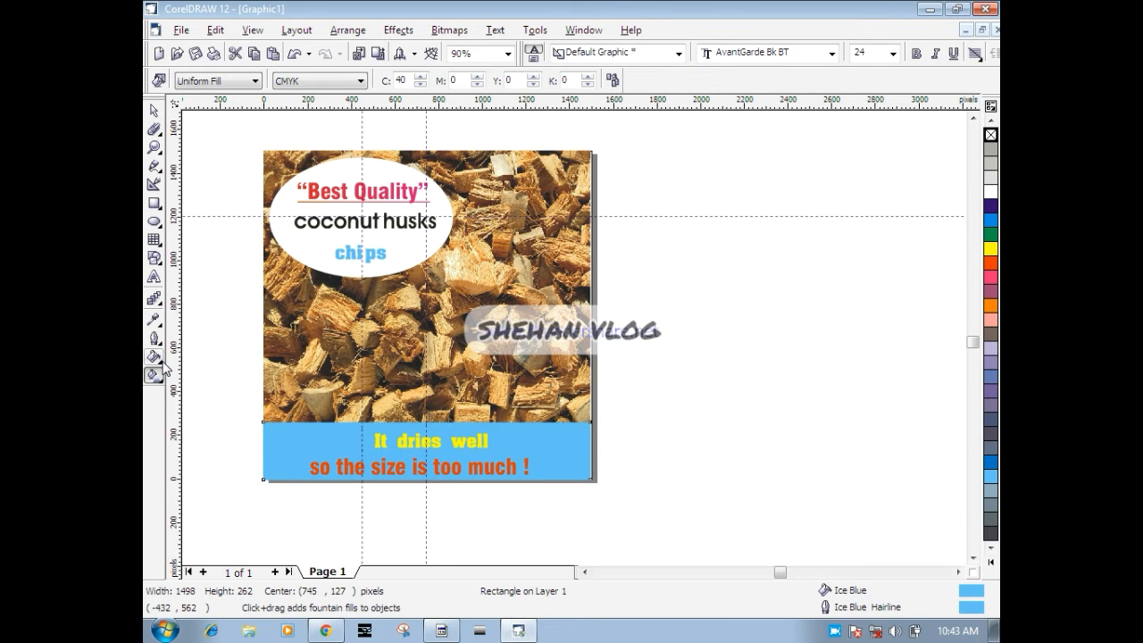
pyautogui.click(154, 356)
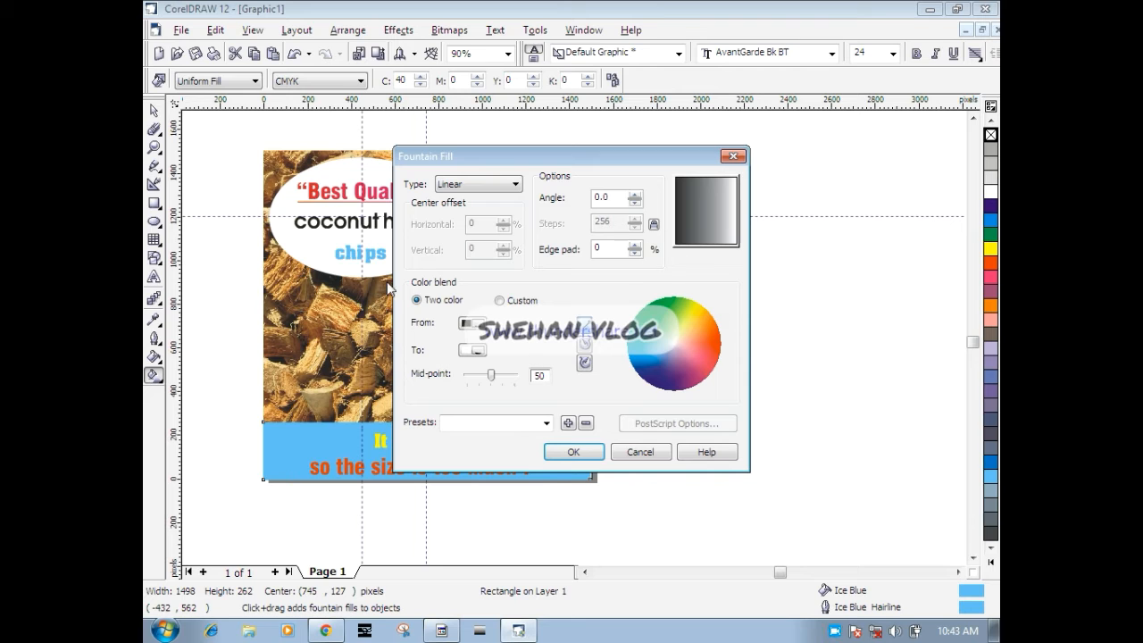
pyautogui.click(473, 350)
pyautogui.click(510, 458)
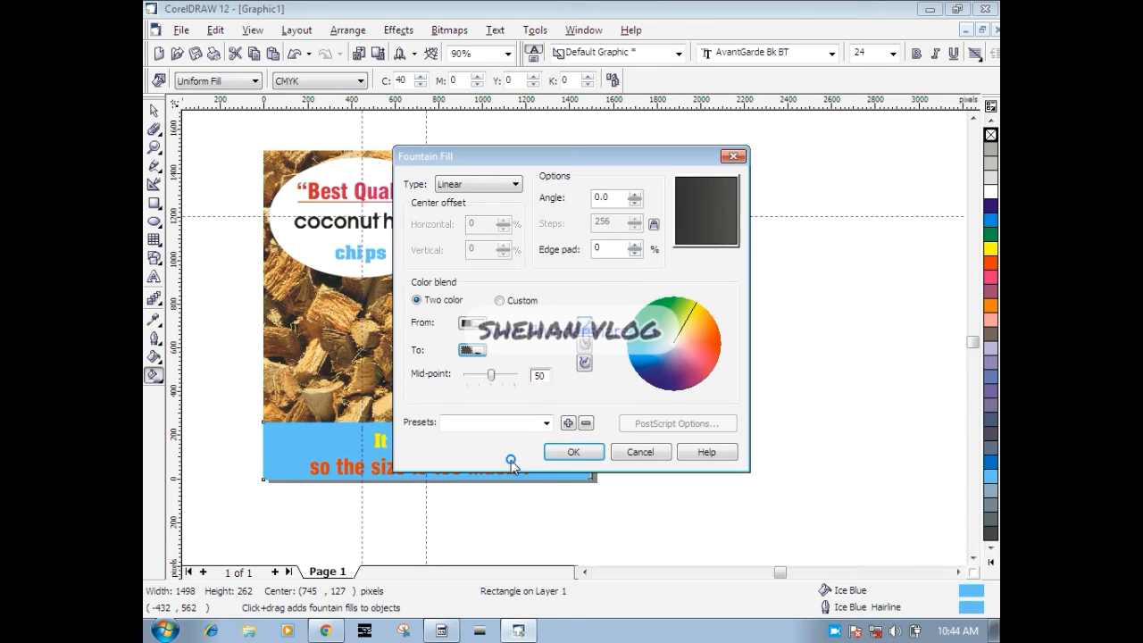
pyautogui.click(578, 451)
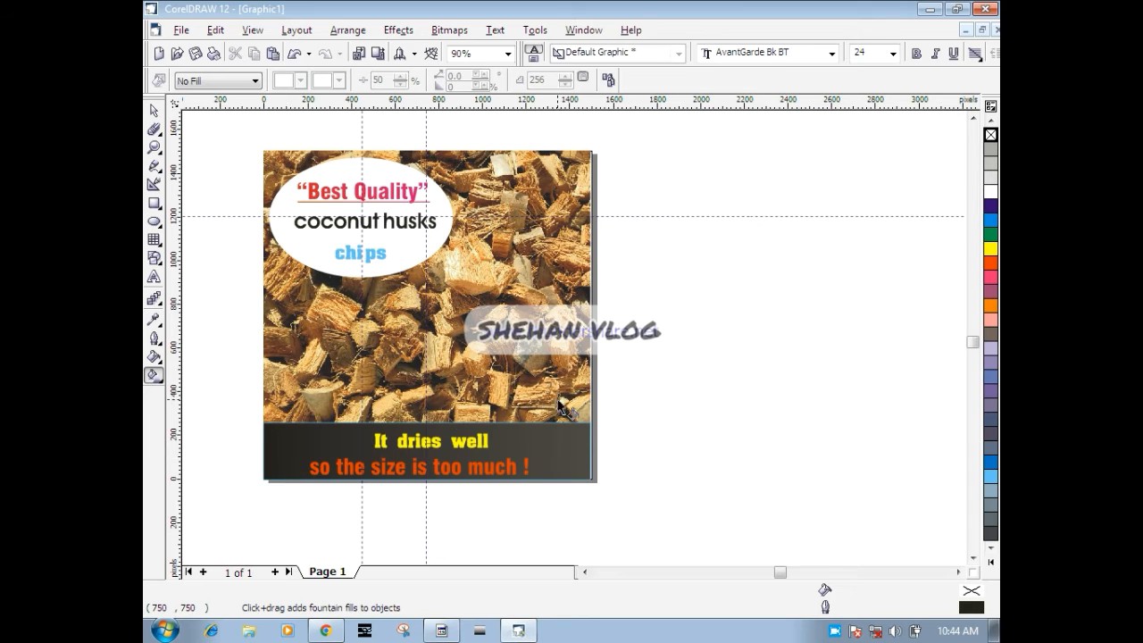
# - Remove the outline from the dark gradient strip
pyautogui.rightClick(989, 134)
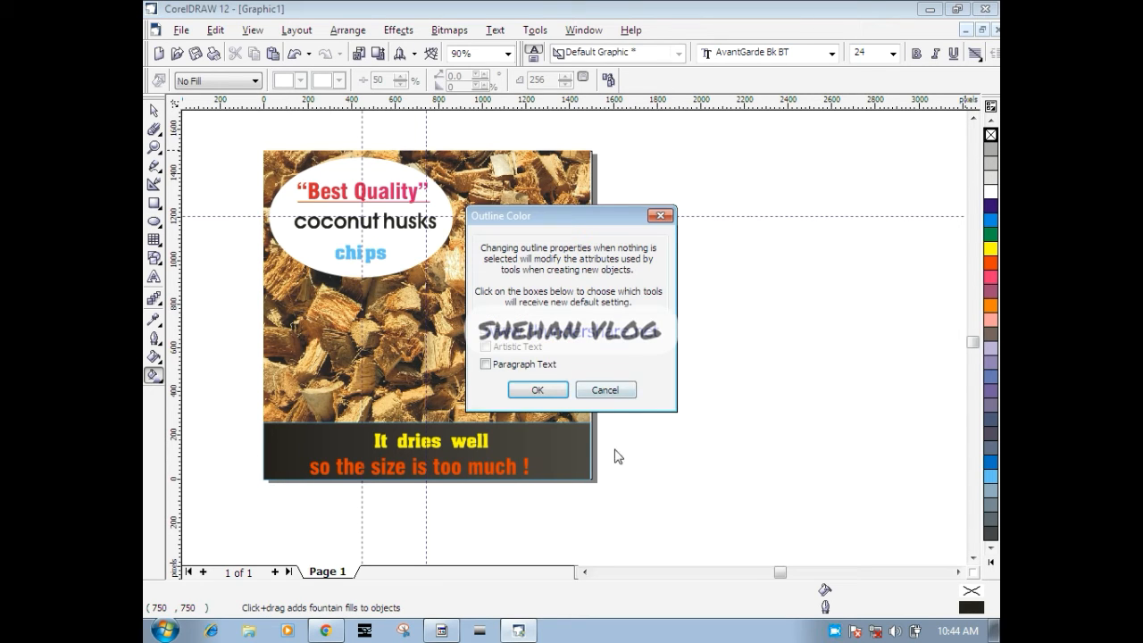
pyautogui.click(606, 390)
pyautogui.click(566, 446)
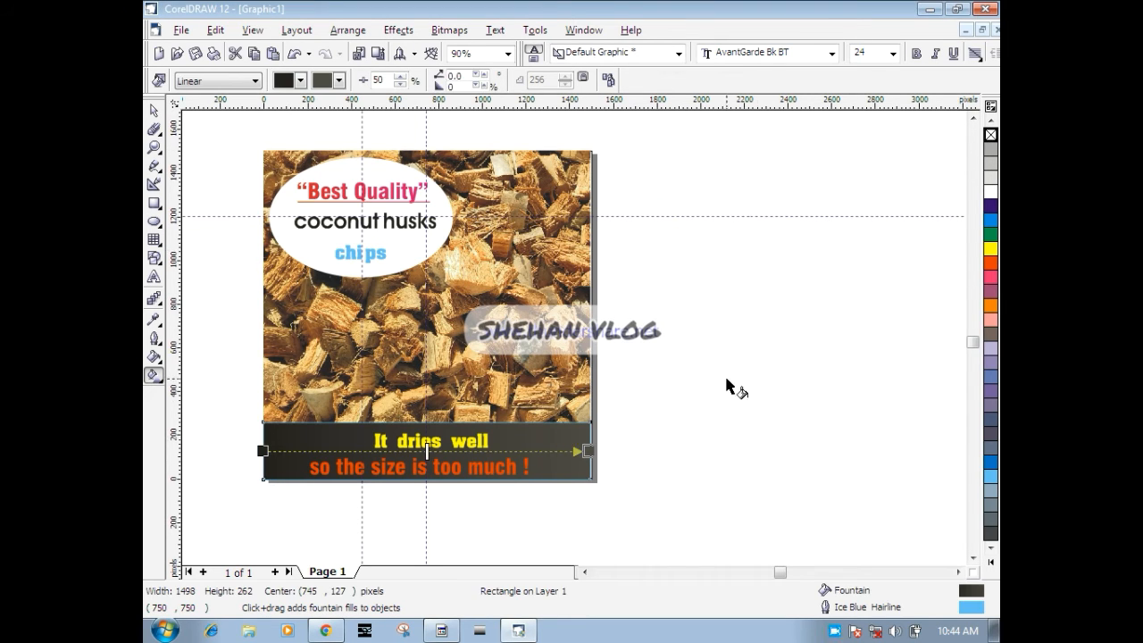
pyautogui.rightClick(989, 134)
pyautogui.click(887, 318)
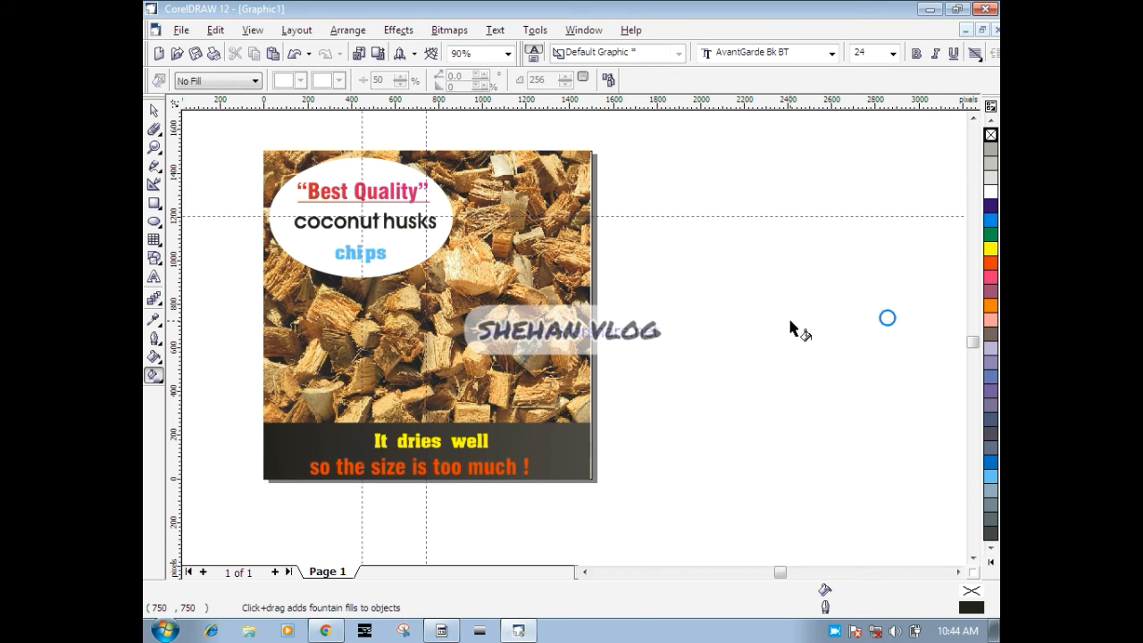
# - Enlarge the "It dries well" caption to about 47 pt and shift it slightly left and up within the bottom strip
pyautogui.click(155, 111)
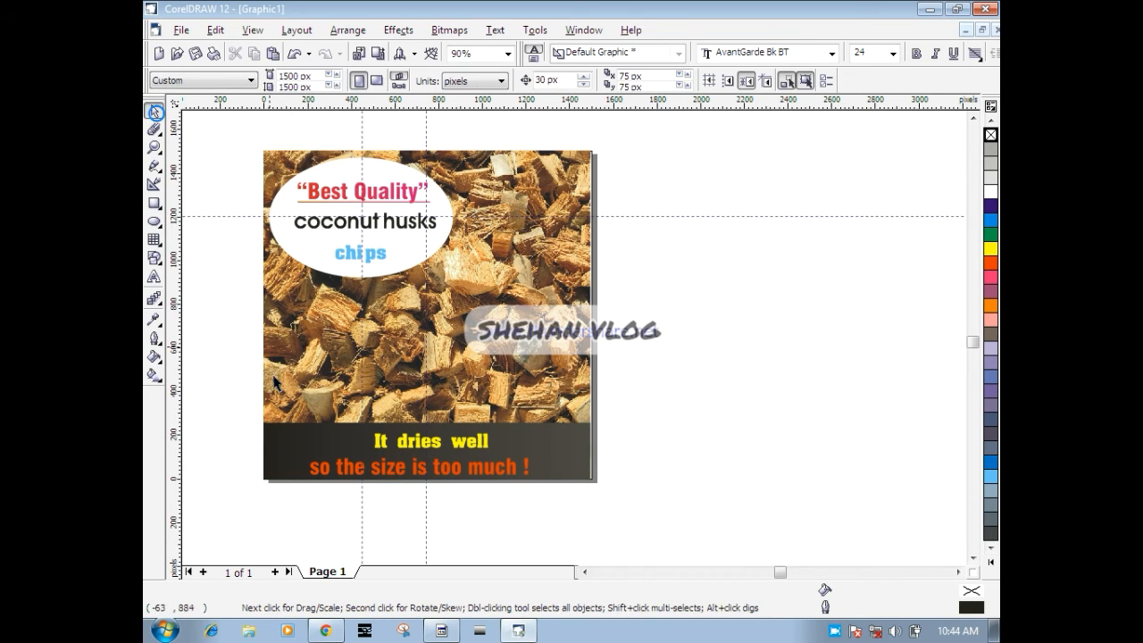
pyautogui.click(274, 499)
pyautogui.click(487, 445)
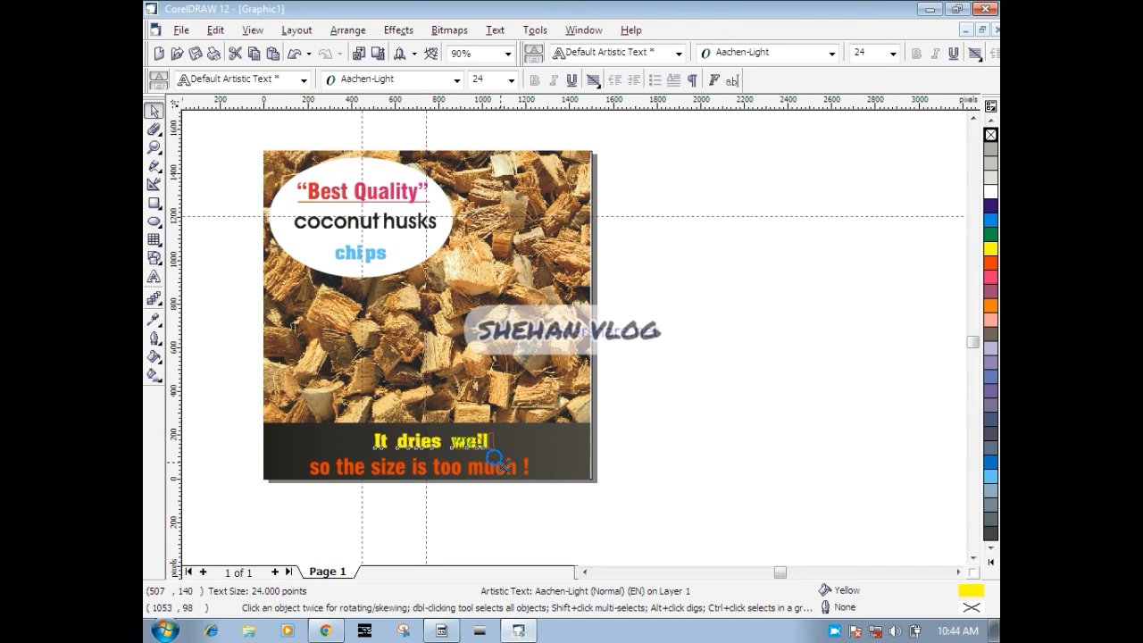
pyautogui.moveTo(496, 444); pyautogui.dragTo(546, 462)
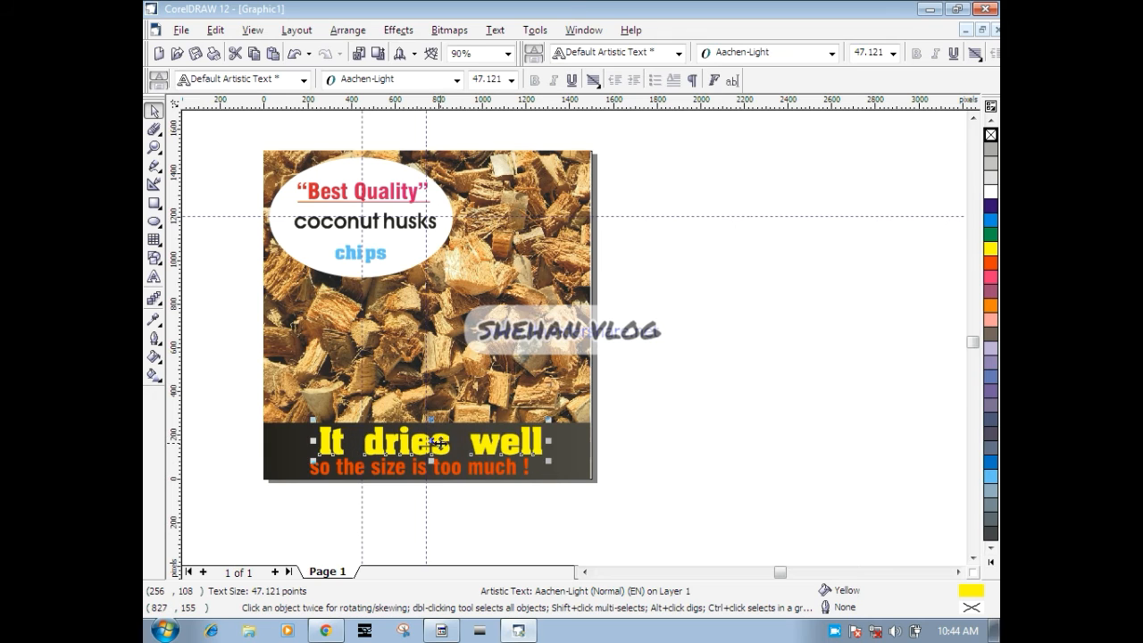
pyautogui.moveTo(435, 442); pyautogui.dragTo(426, 442)
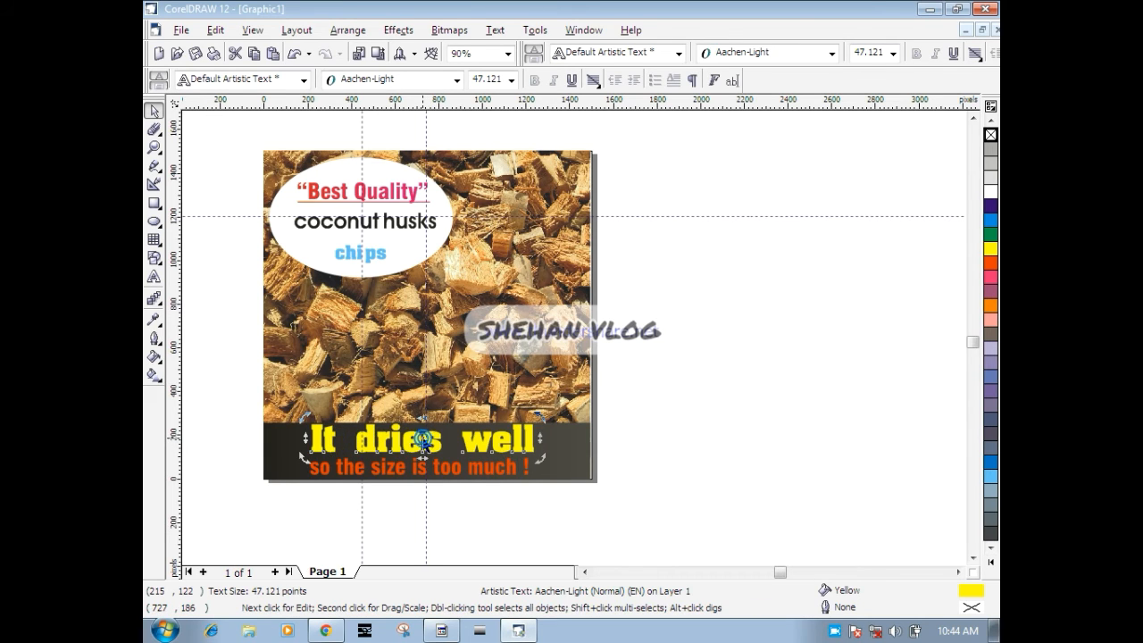
# - Reposition the "so the size is too much !" and "It dries well" lines so they sit separately within the dark strip
pyautogui.click(427, 469)
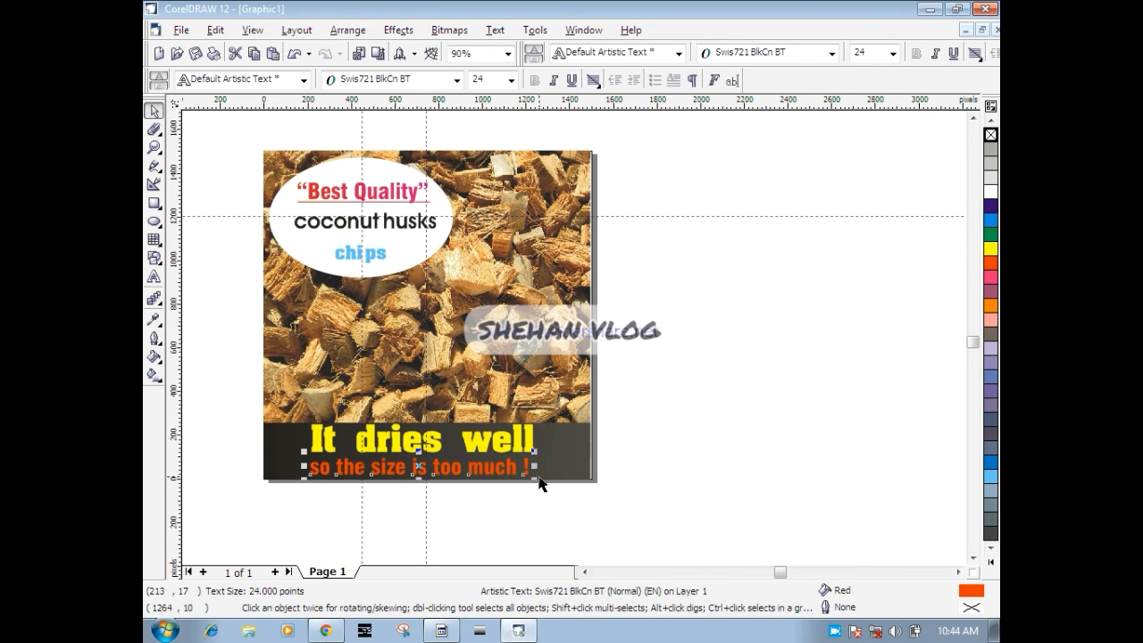
pyautogui.moveTo(423, 466)
pyautogui.mouseDown()
pyautogui.moveTo(430, 476)
pyautogui.moveTo(425, 460)
pyautogui.mouseUp()
pyautogui.scroll(4, 420, 428)
pyautogui.scroll(-3, 448, 500)
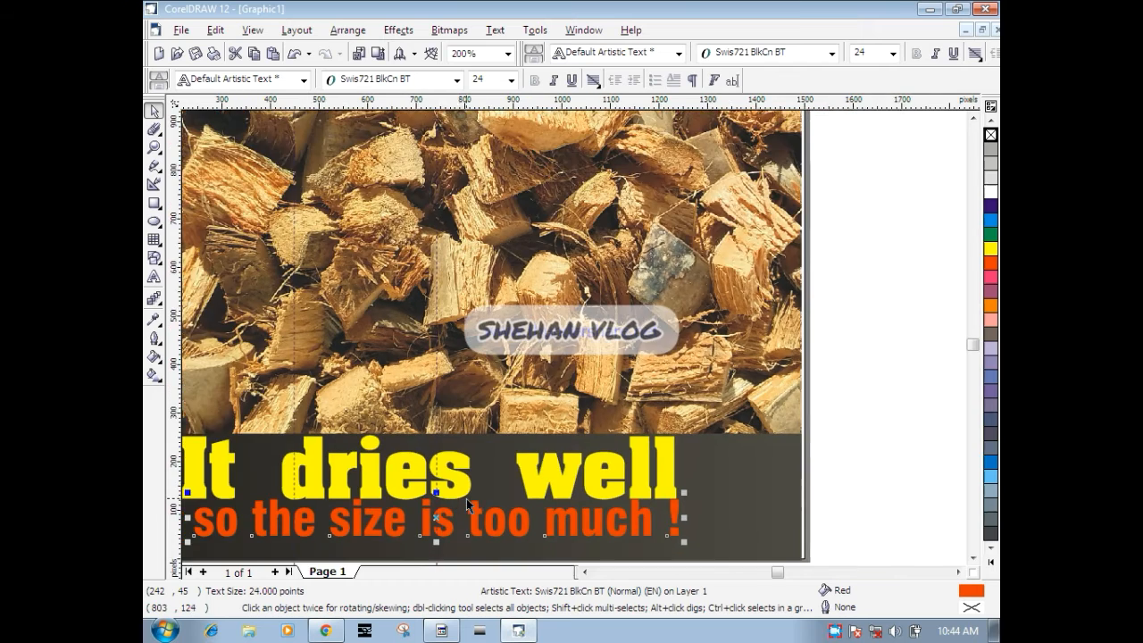
pyautogui.click(972, 558)
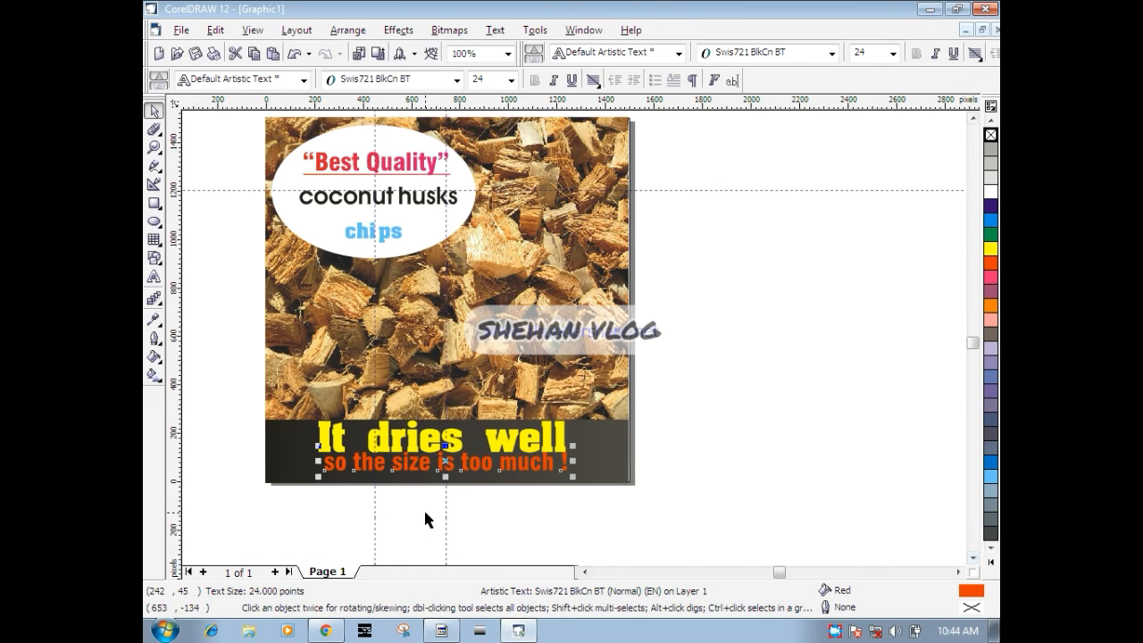
pyautogui.scroll(1, 424, 507)
pyautogui.moveTo(449, 441); pyautogui.dragTo(450, 454)
pyautogui.click(456, 413)
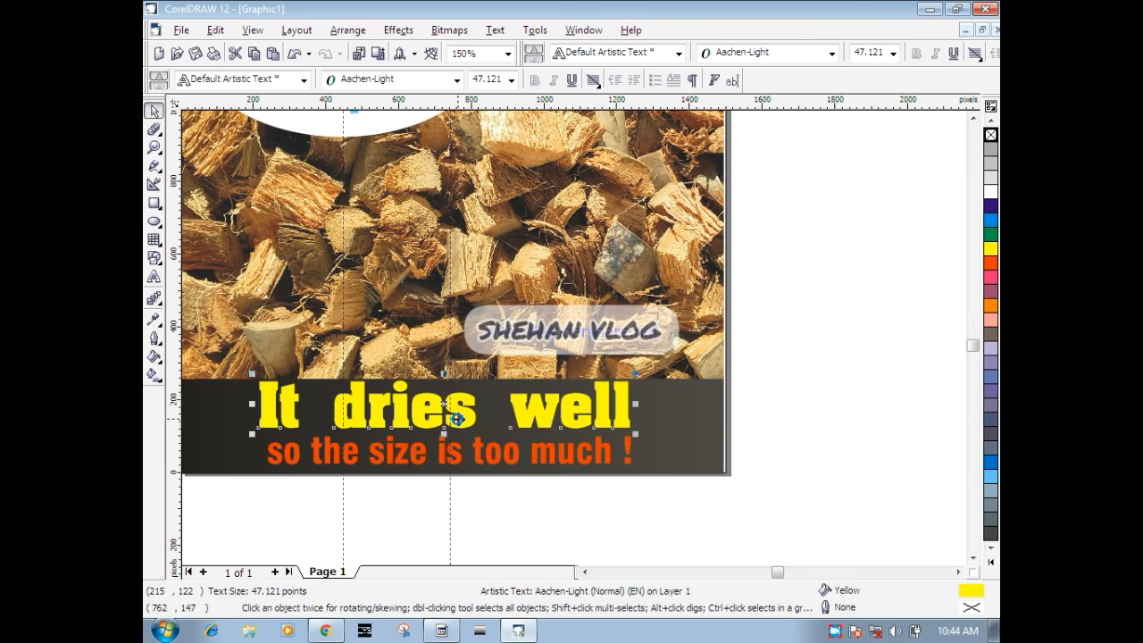
pyautogui.click(653, 476)
pyautogui.scroll(-1, 653, 476)
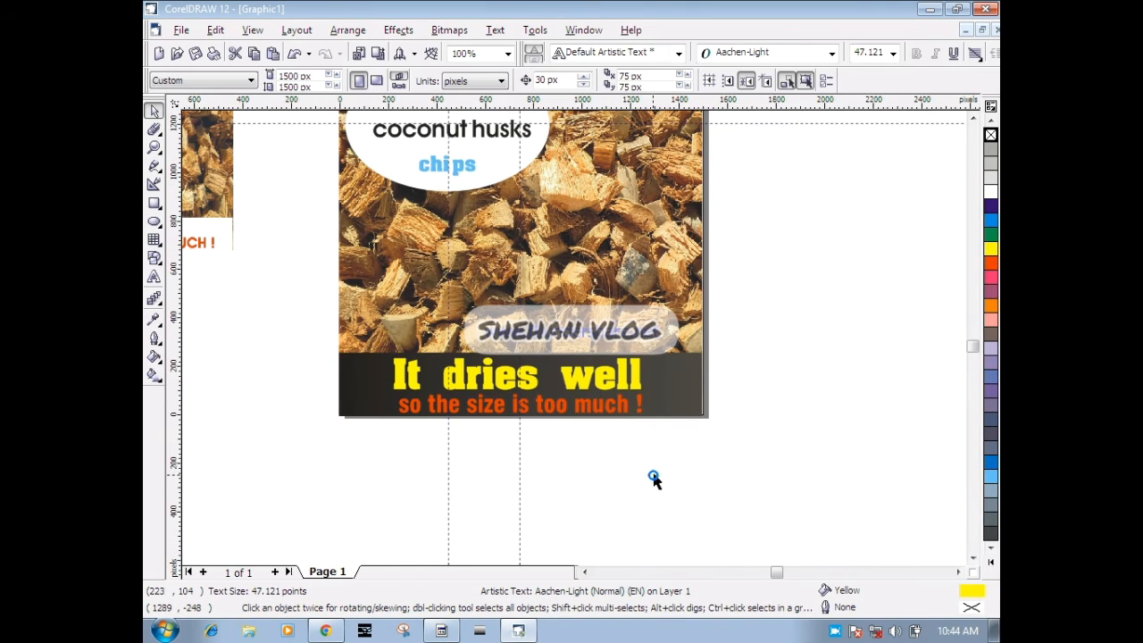
# - Scale the white ellipse and its captions down together to about 651 × 425 px, keeping them in the photo's upper-left corner
pyautogui.click(972, 119)
pyautogui.click(972, 118)
pyautogui.click(972, 119)
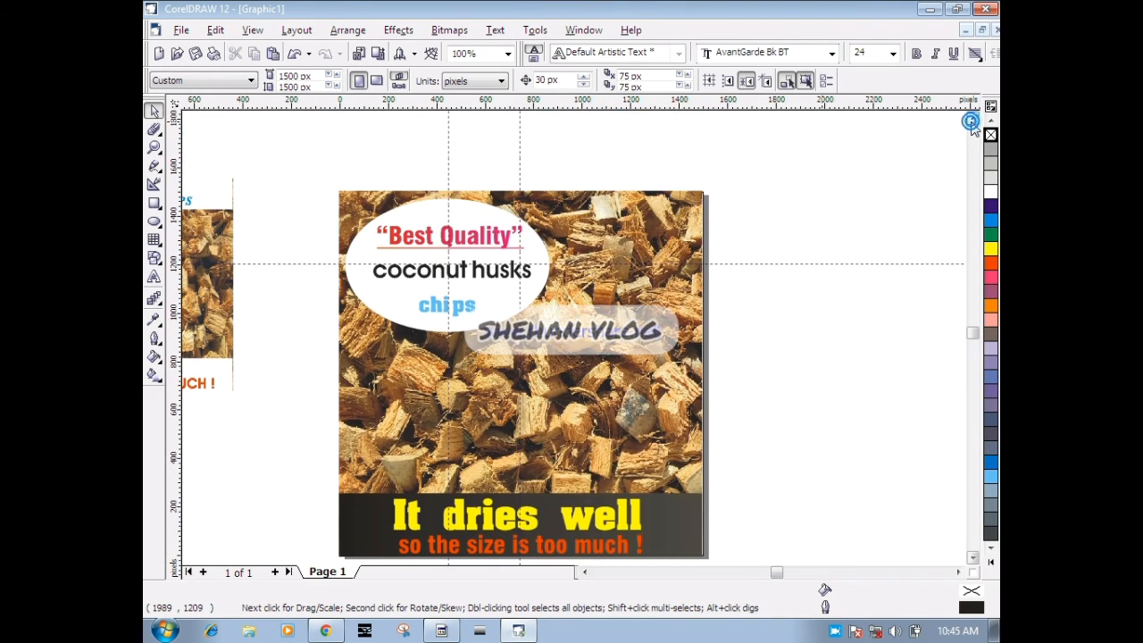
pyautogui.click(498, 299)
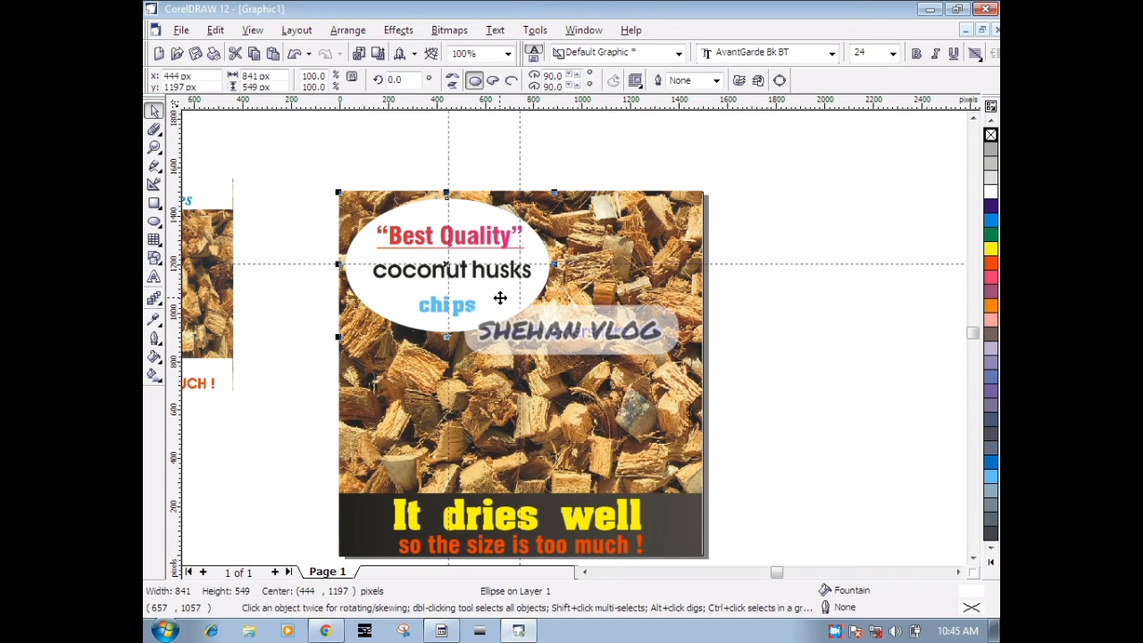
pyautogui.keyDown('shift'); pyautogui.click(456, 306); pyautogui.keyUp('shift')
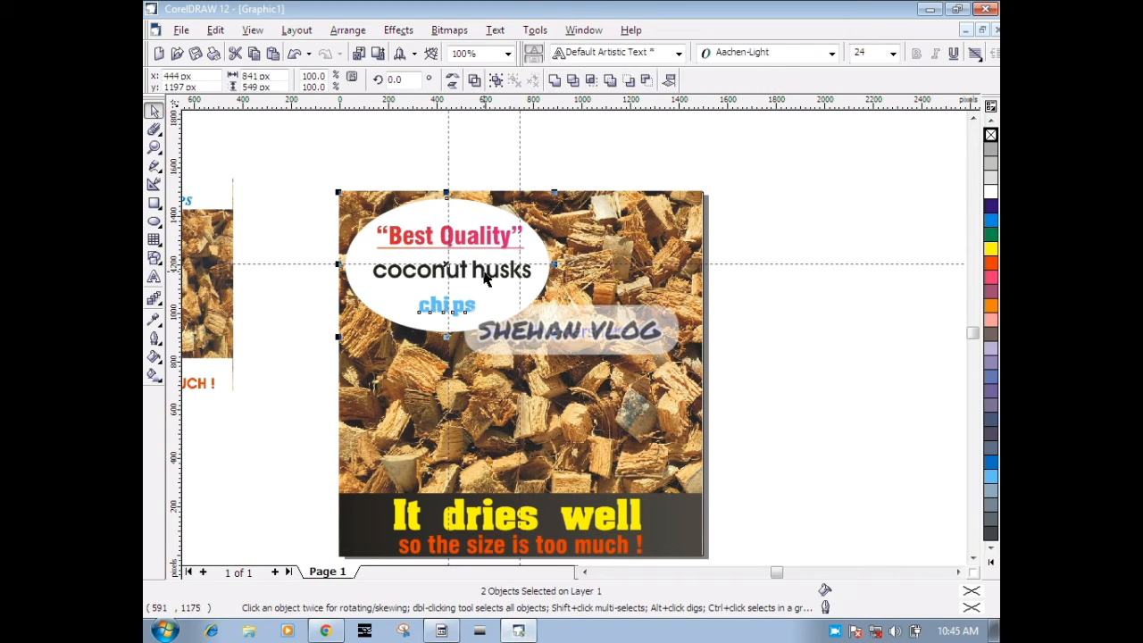
pyautogui.keyDown('shift'); pyautogui.click(485, 279); pyautogui.keyUp('shift')
pyautogui.keyDown('shift'); pyautogui.click(479, 235); pyautogui.keyUp('shift')
pyautogui.keyDown('shift'); pyautogui.click(460, 275); pyautogui.keyUp('shift')
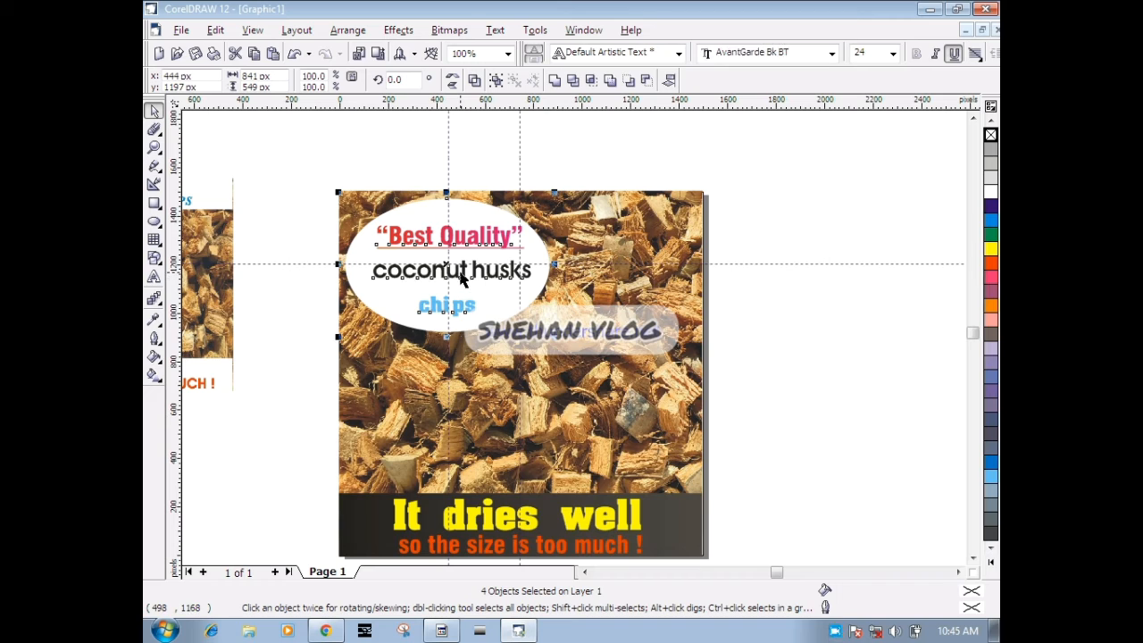
pyautogui.moveTo(555, 336); pyautogui.dragTo(506, 306)
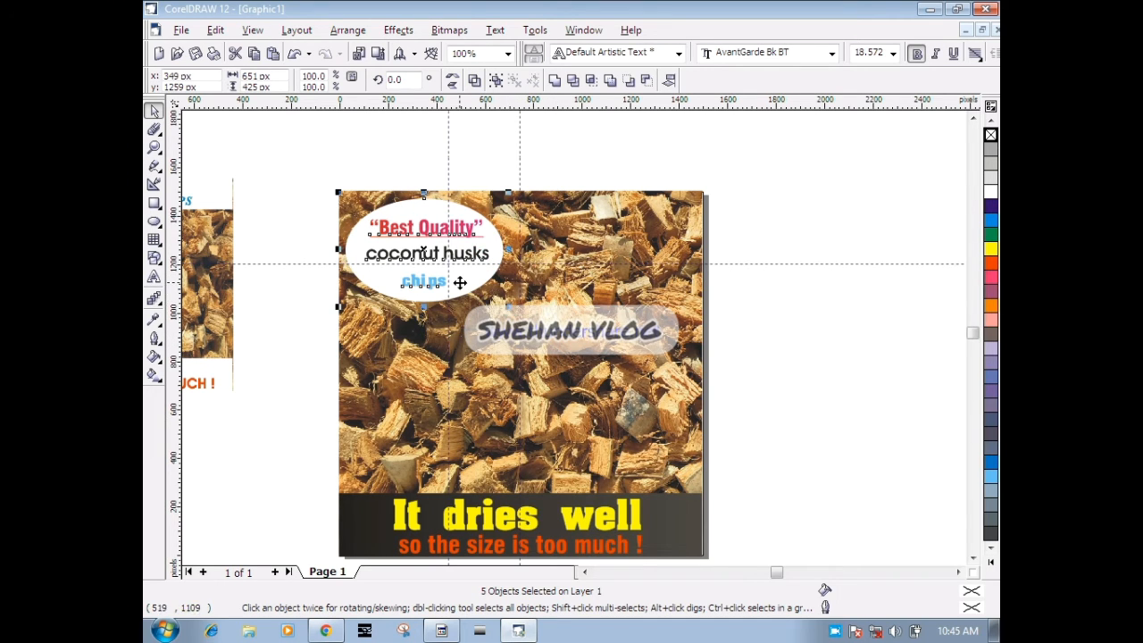
pyautogui.click(353, 153)
pyautogui.scroll(-1, 907, 340)
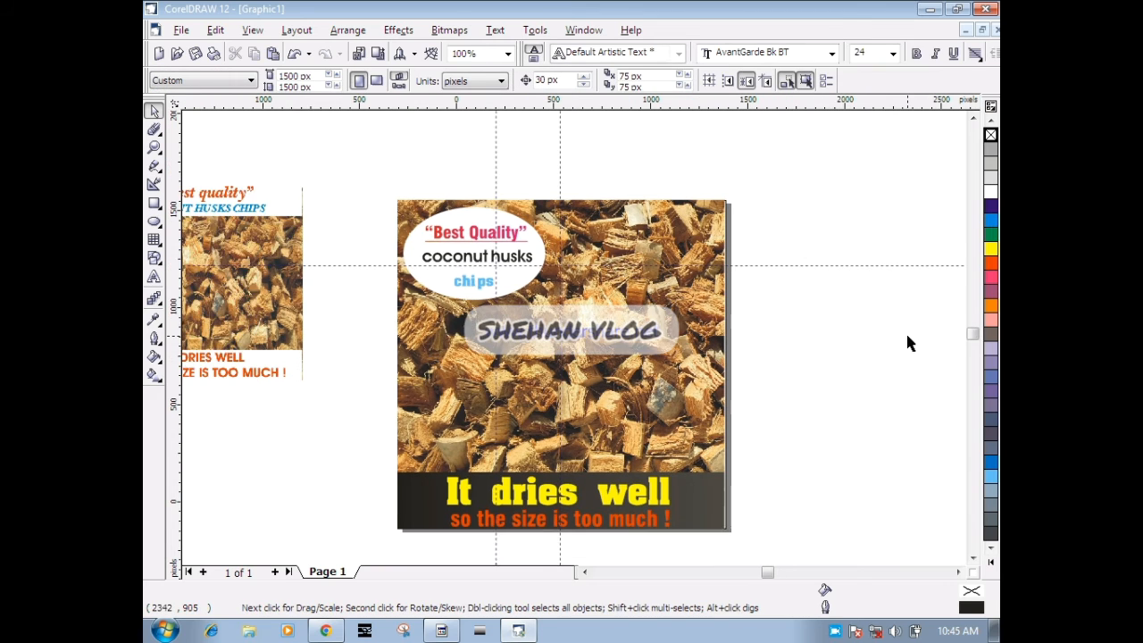
# - Delete the old reference design lying beside the page
pyautogui.scroll(-1, 907, 337)
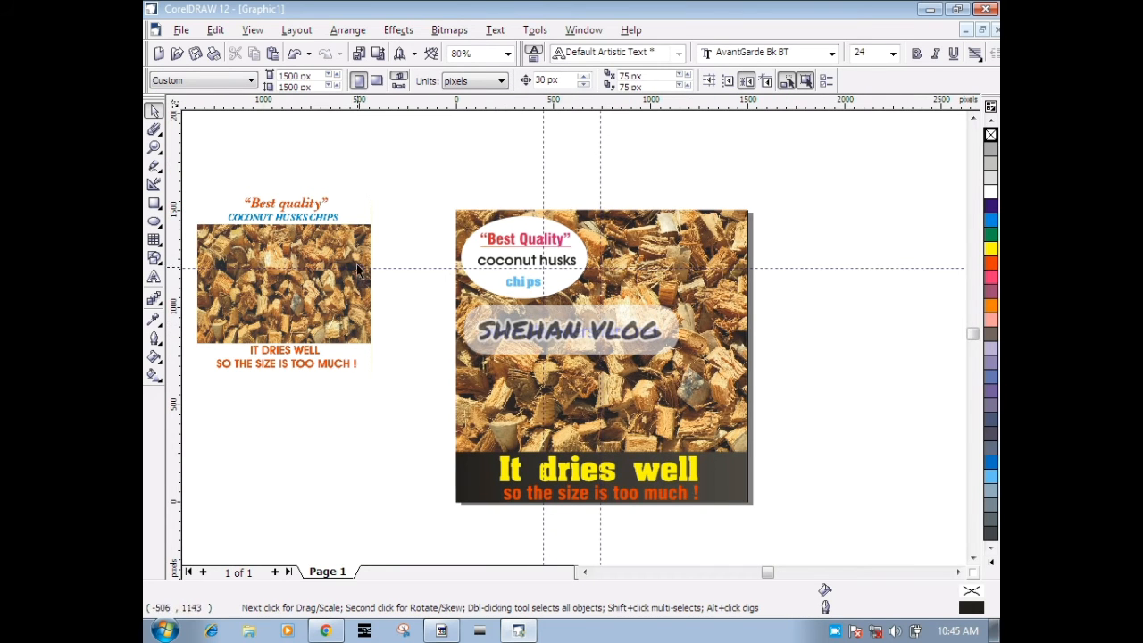
pyautogui.click(738, 410)
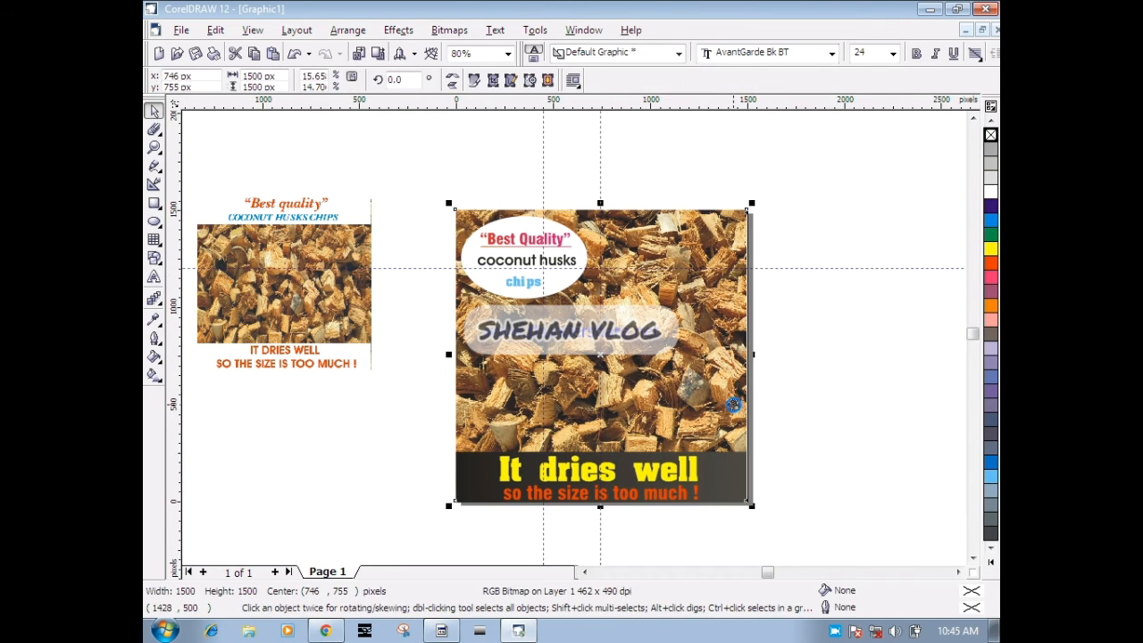
pyautogui.click(875, 395)
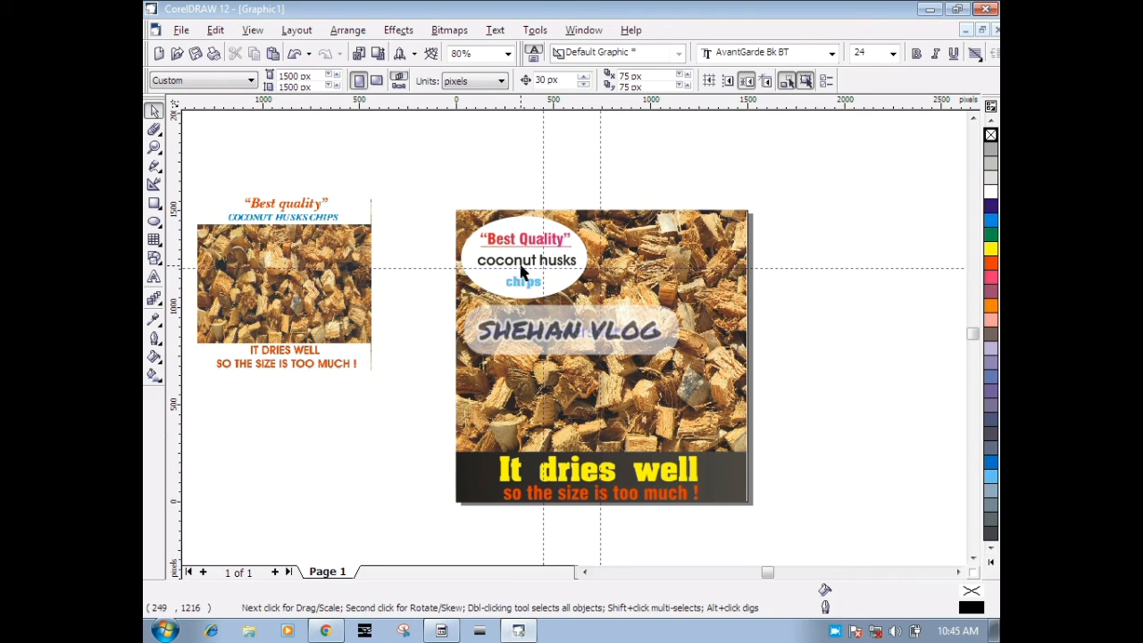
pyautogui.click(315, 364)
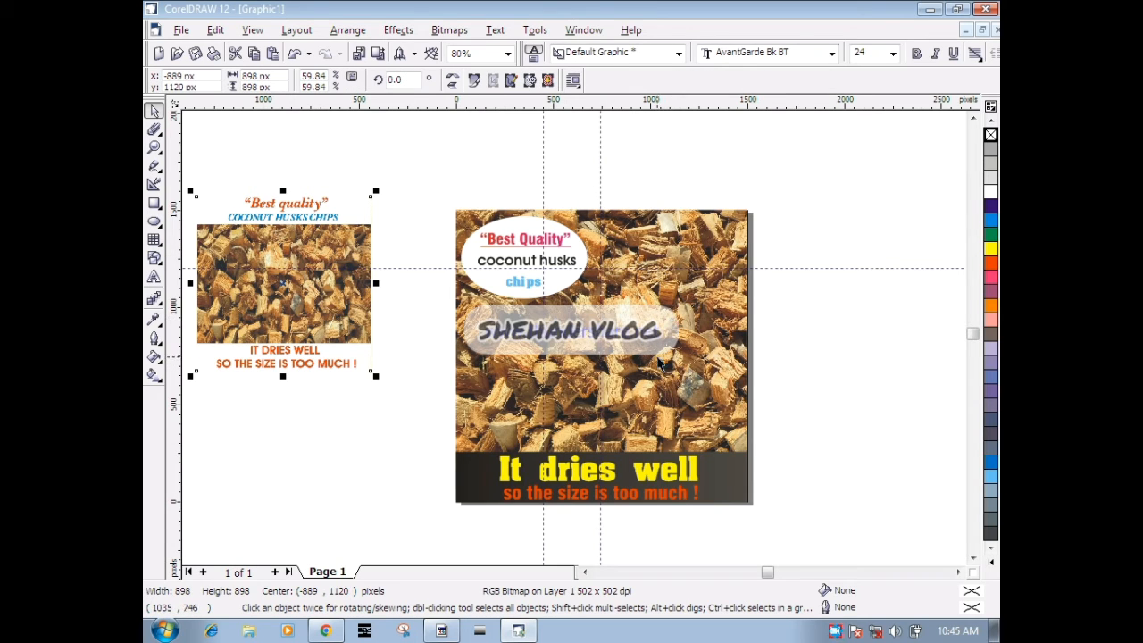
pyautogui.click(660, 361)
pyautogui.click(342, 342)
pyautogui.press('Delete')
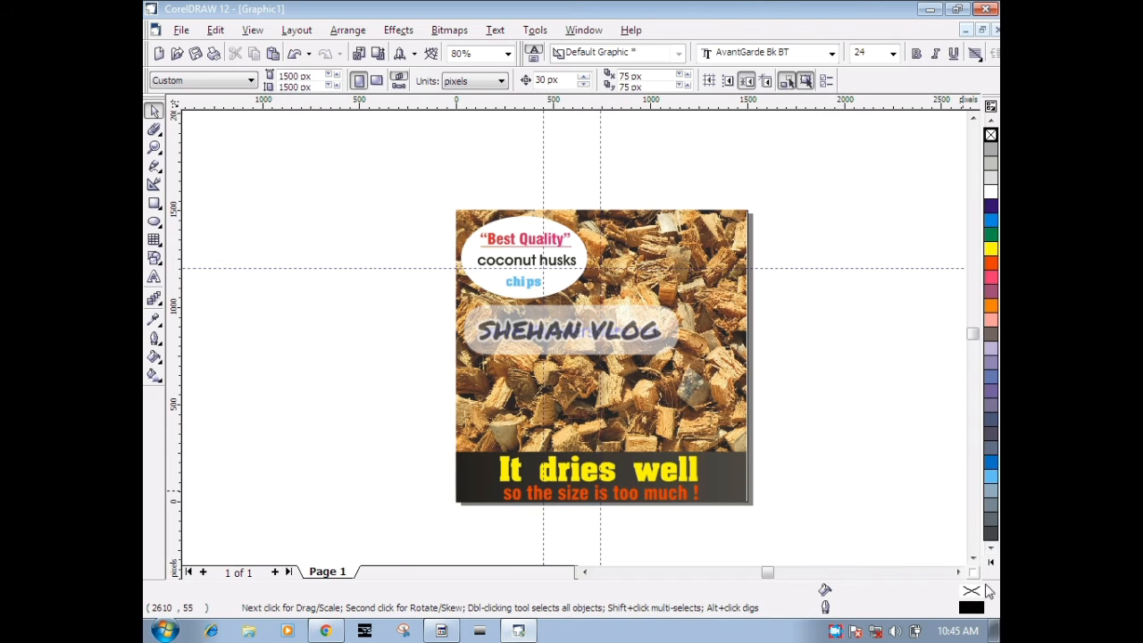
# - Draw a rectangle about 673 × 872 px beside the page's upper-left corner
pyautogui.click(958, 572)
pyautogui.click(958, 572)
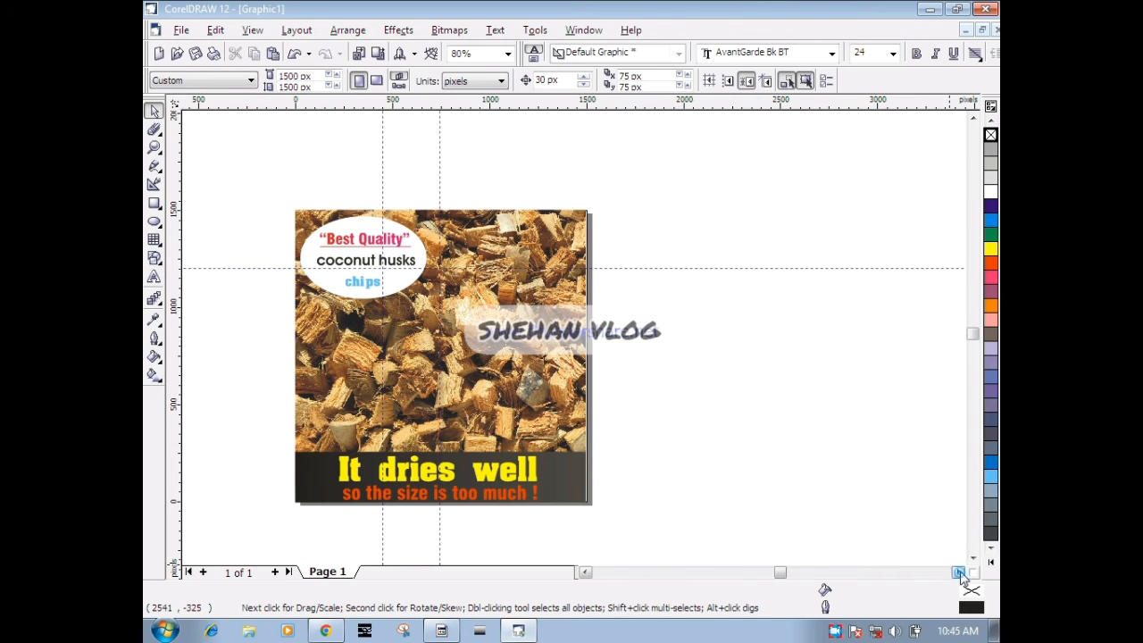
pyautogui.click(588, 571)
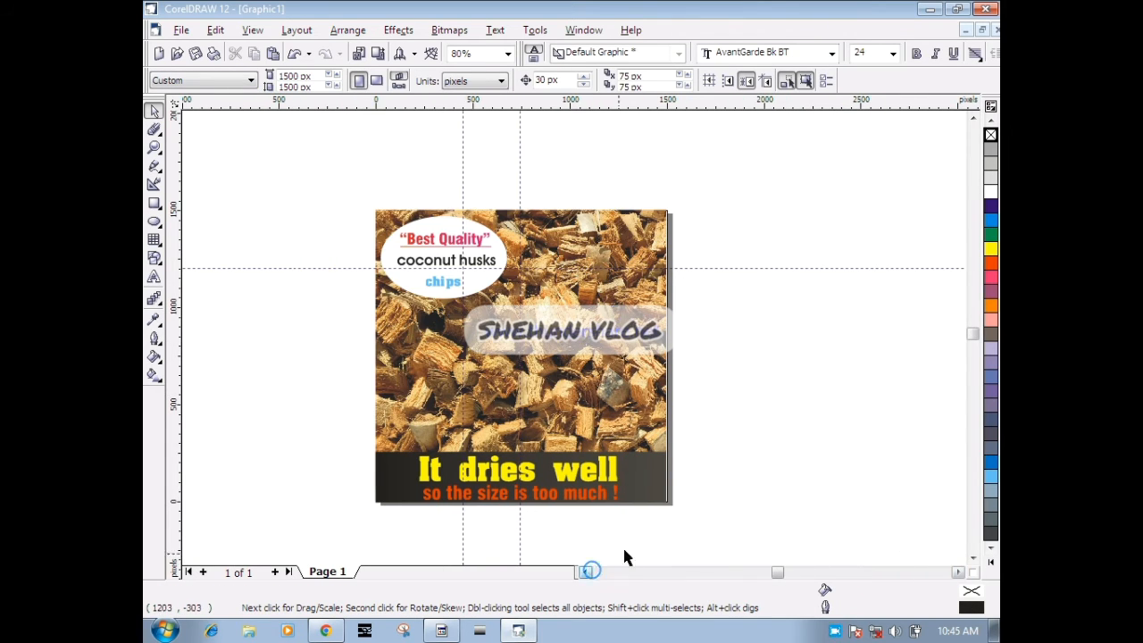
pyautogui.click(415, 392)
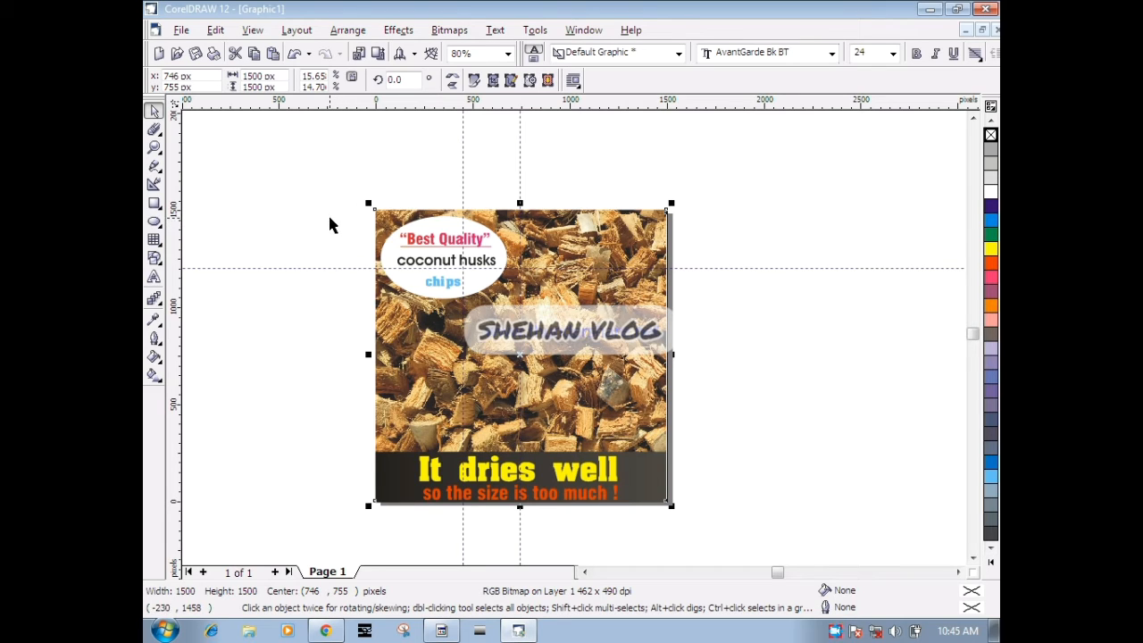
pyautogui.click(154, 204)
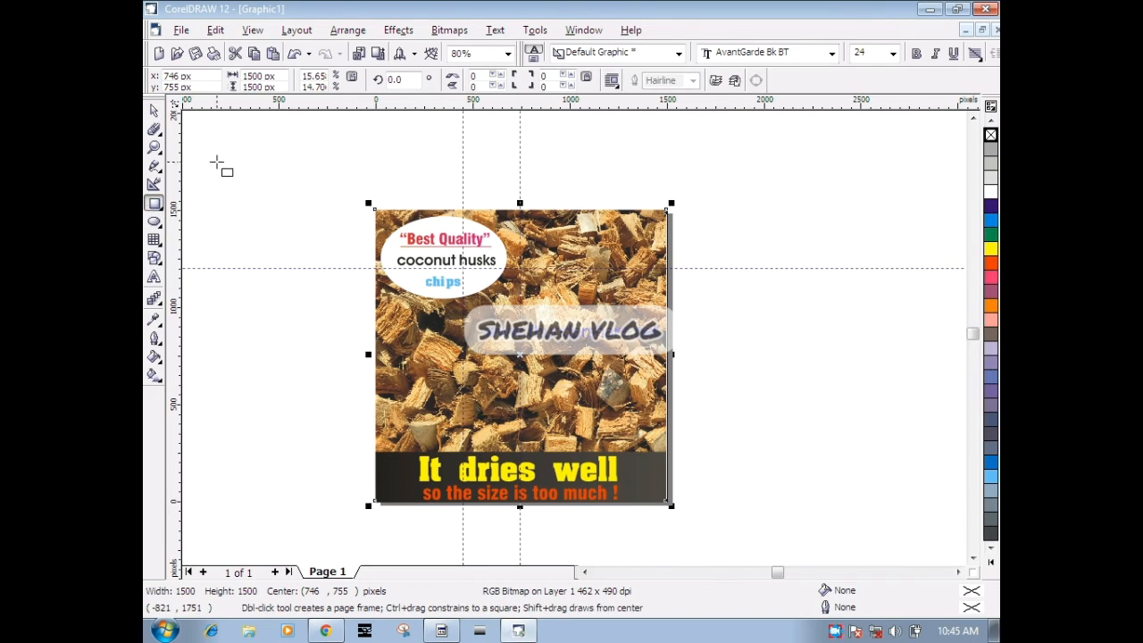
pyautogui.moveTo(216, 161)
pyautogui.mouseDown()
pyautogui.moveTo(316, 355)
pyautogui.moveTo(348, 330)
pyautogui.mouseUp()
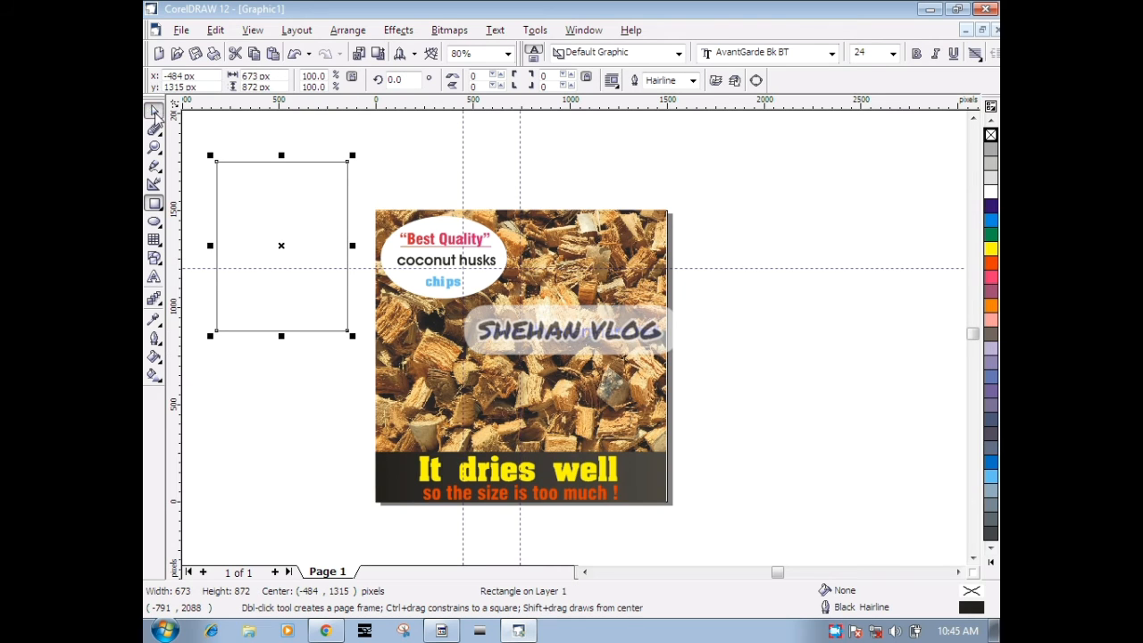
pyautogui.click(153, 111)
# - Resize the rectangle to 1500 × 1500 px and move it to align with the coconut husks photo
pyautogui.moveTo(241, 76); pyautogui.dragTo(275, 76)
pyautogui.write('150')
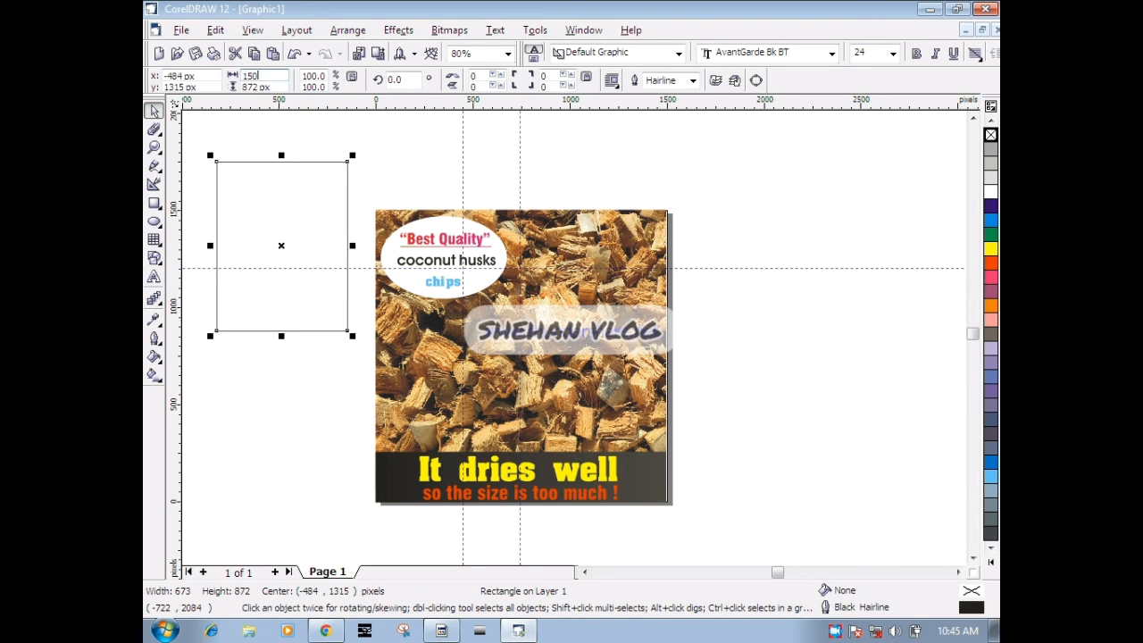
pyautogui.write('0')
pyautogui.press('Tab')
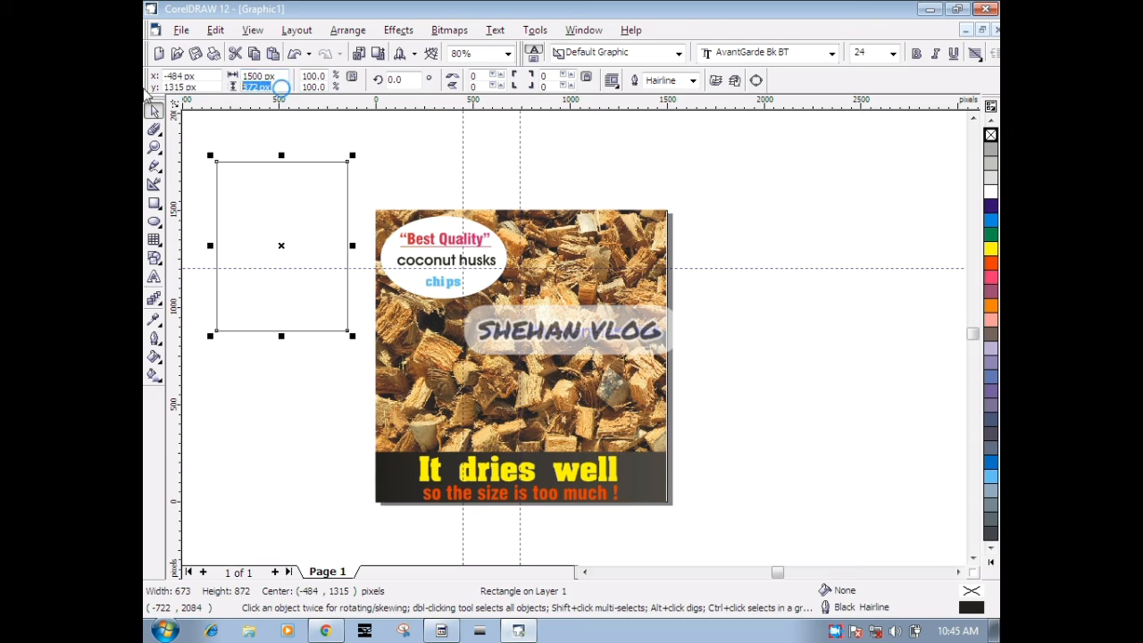
pyautogui.write('1500')
pyautogui.press('Return')
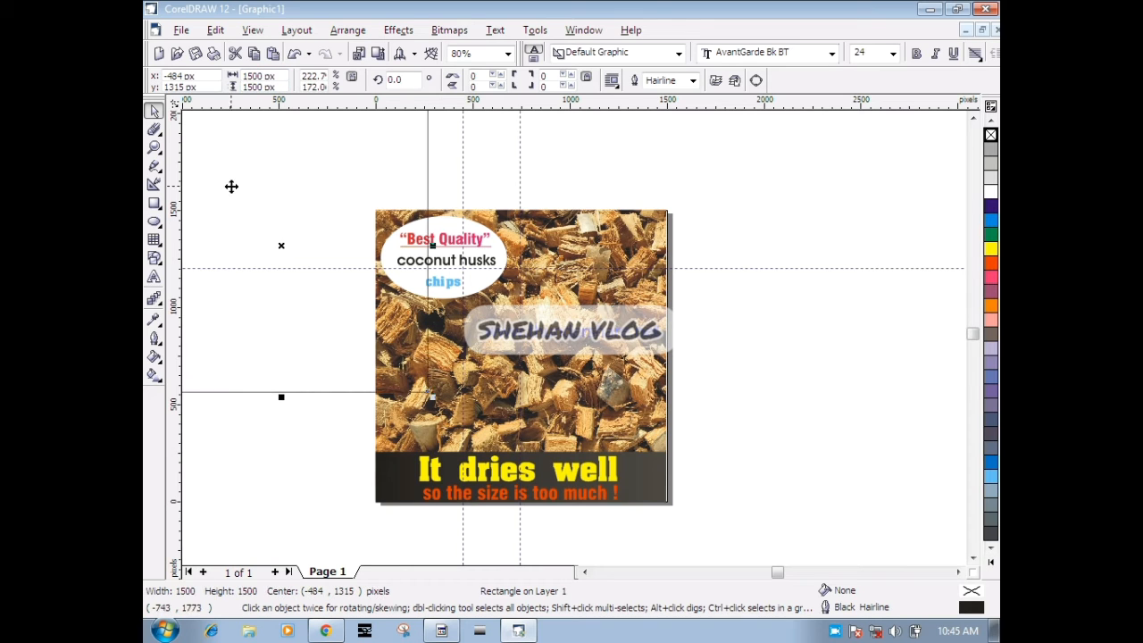
pyautogui.moveTo(282, 246); pyautogui.dragTo(521, 354)
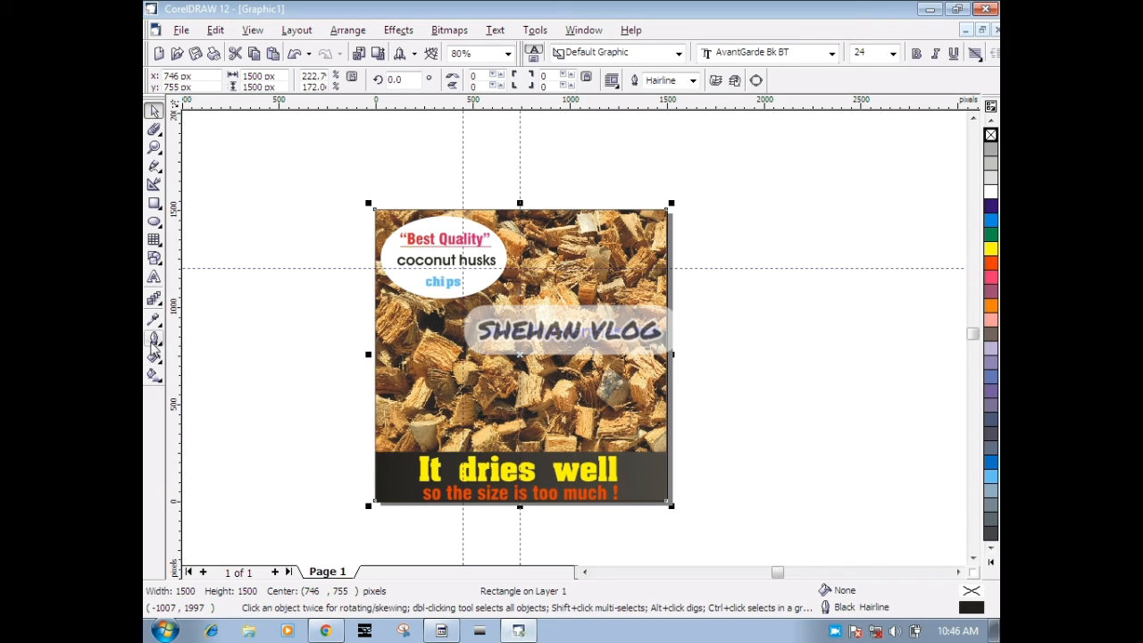
# - Try an 8-point outline with Red fill and outline on the page-size rectangle, and clear both its outline and fill
pyautogui.click(155, 339)
pyautogui.click(322, 347)
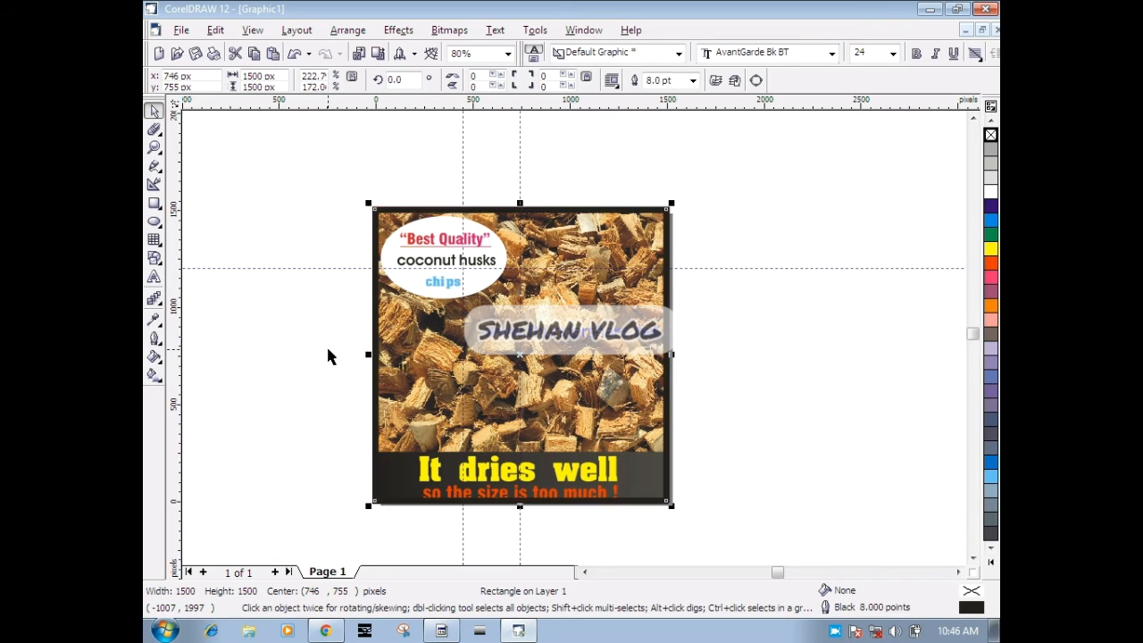
pyautogui.click(991, 269)
pyautogui.rightClick(991, 270)
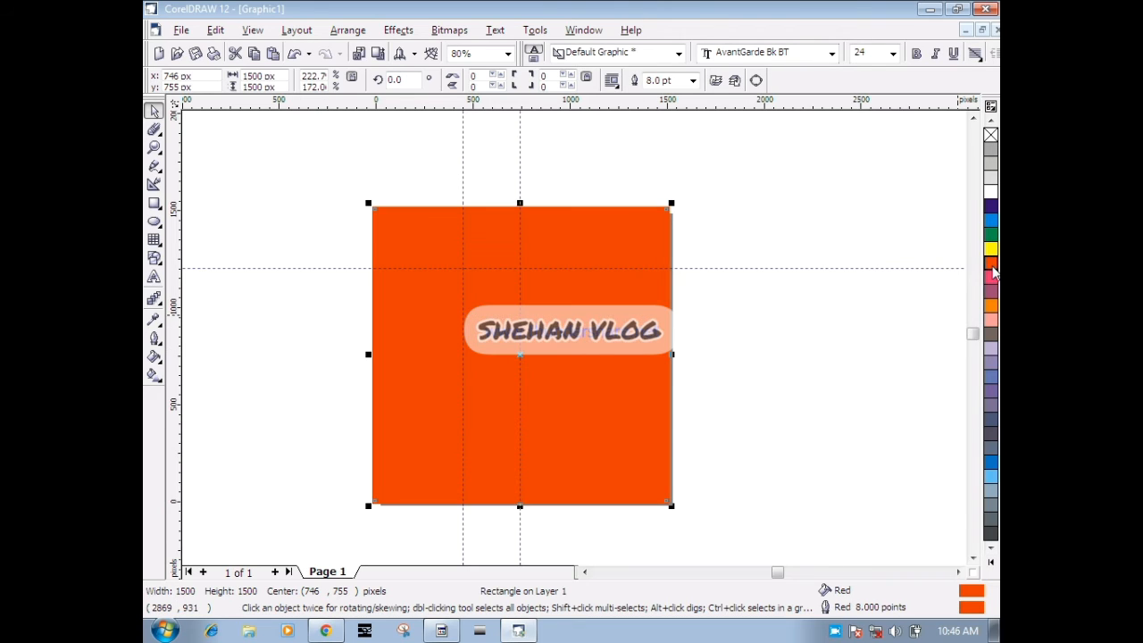
pyautogui.rightClick(990, 134)
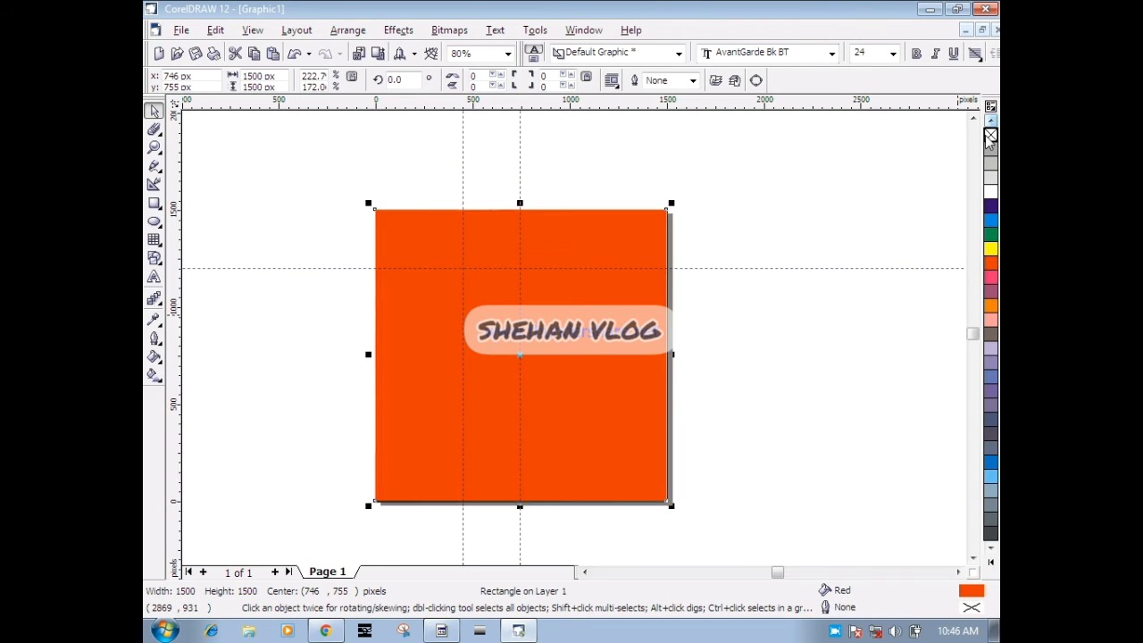
pyautogui.click(990, 134)
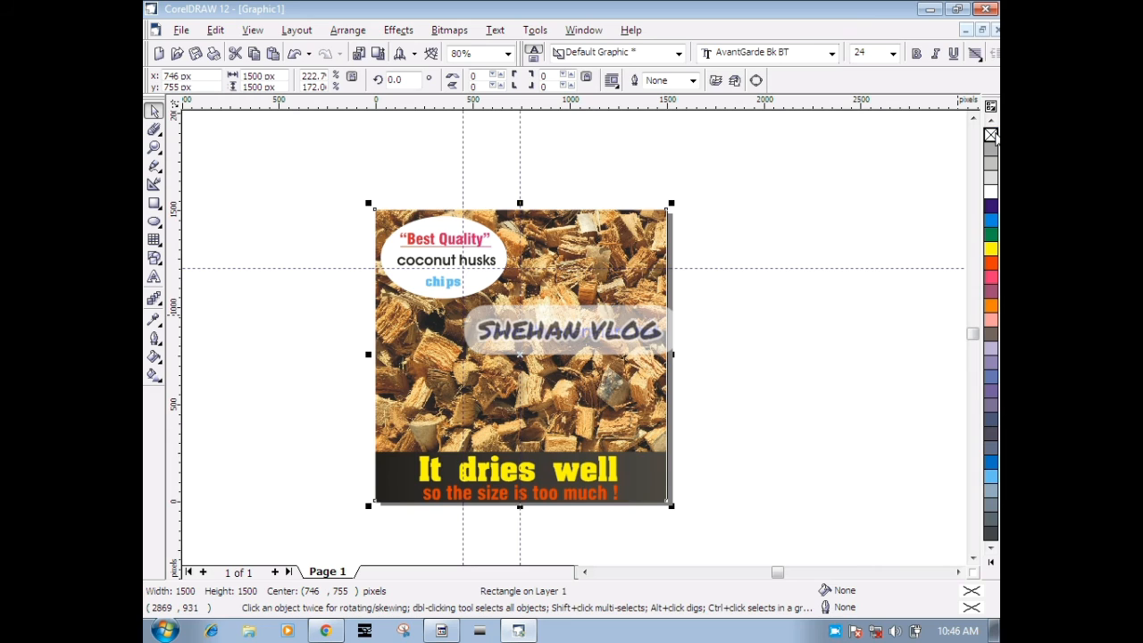
# - Give the page-size rectangle a Red outline, trying 16 points and settling on a width of 8 points
pyautogui.rightClick(992, 272)
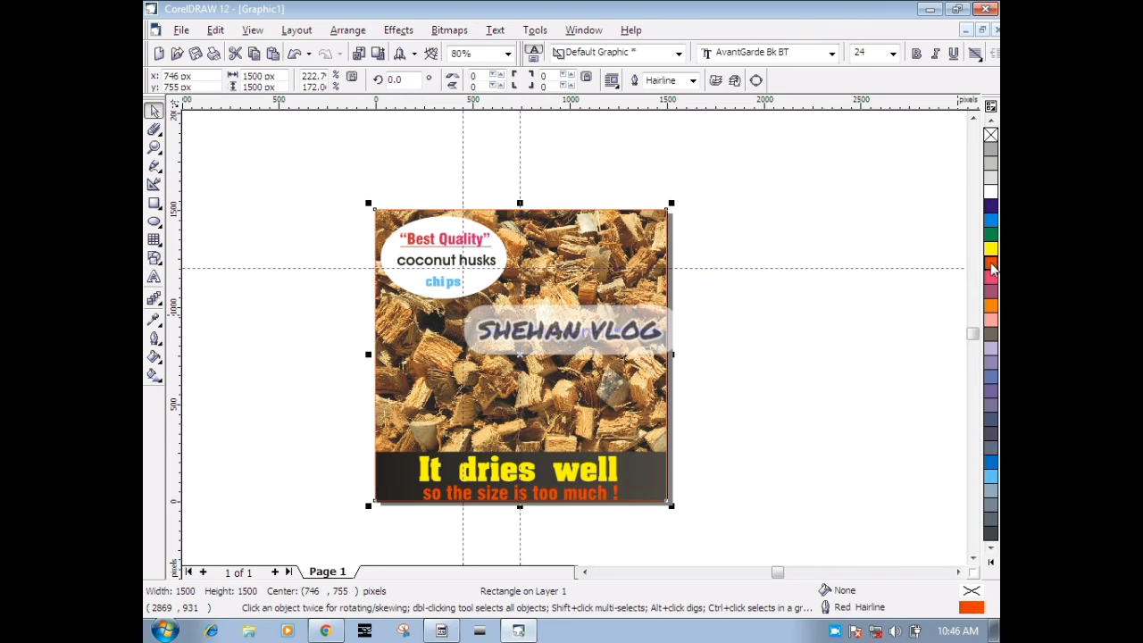
pyautogui.click(153, 339)
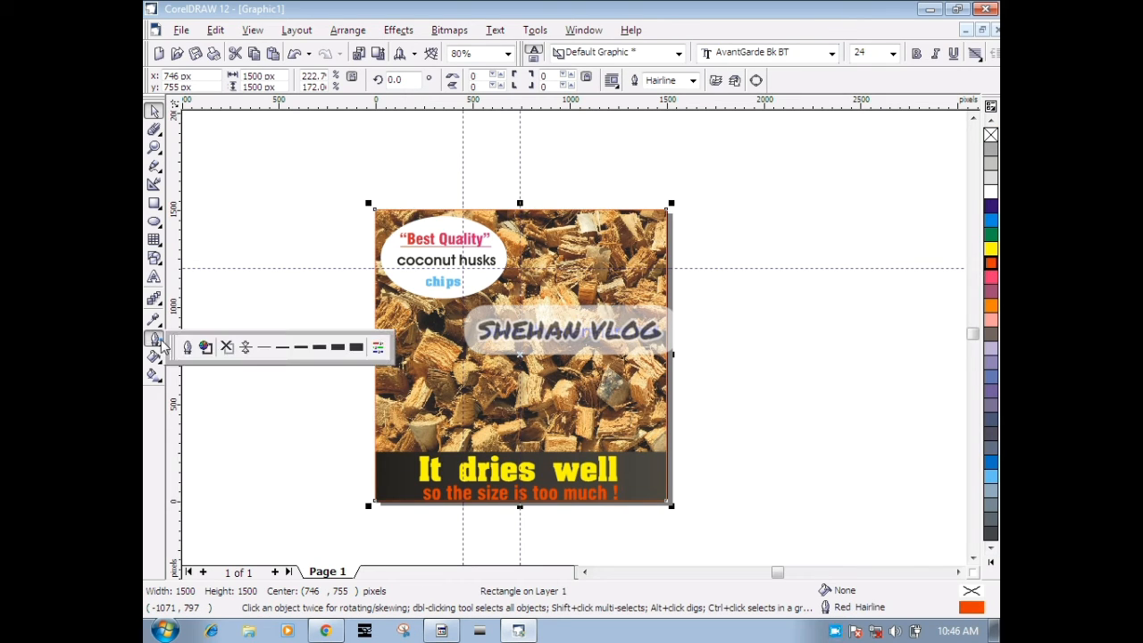
pyautogui.click(319, 347)
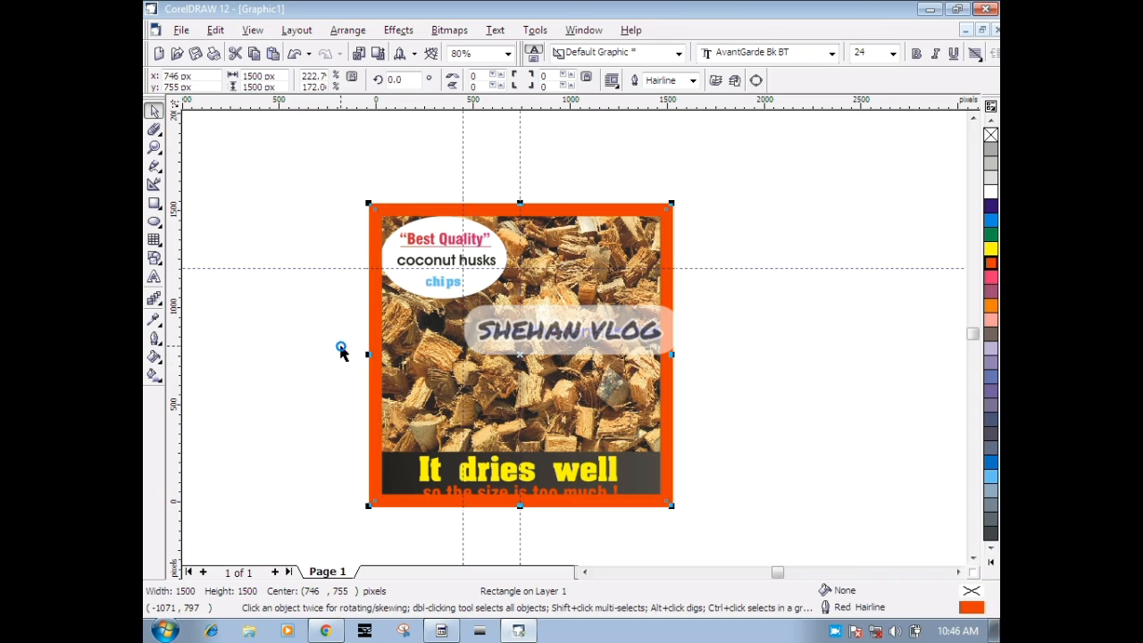
pyautogui.click(154, 340)
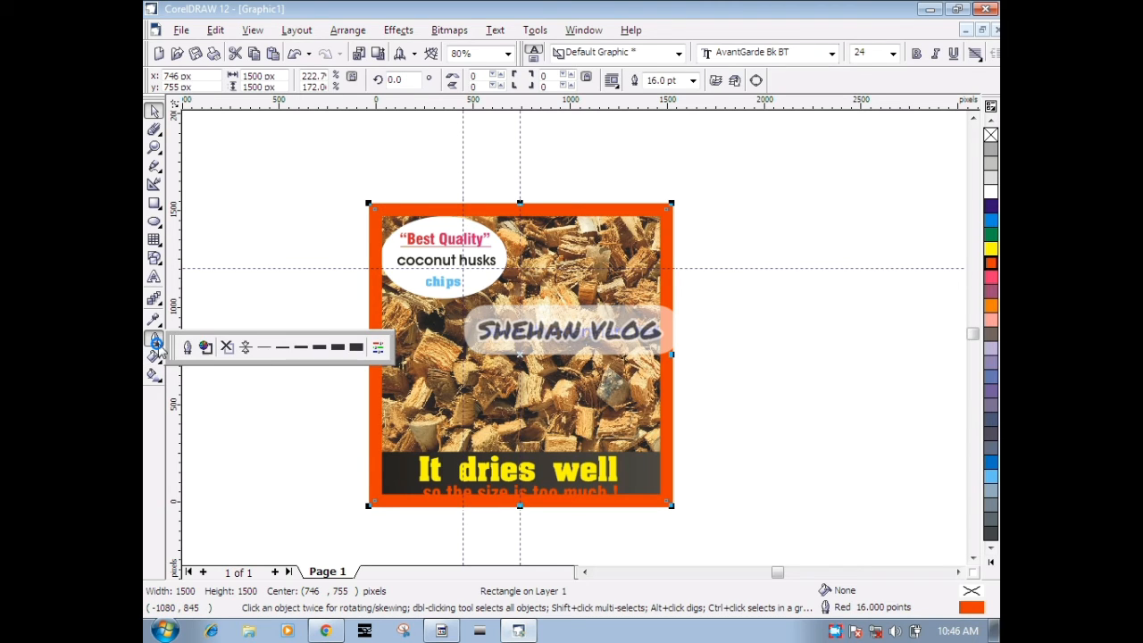
pyautogui.click(320, 348)
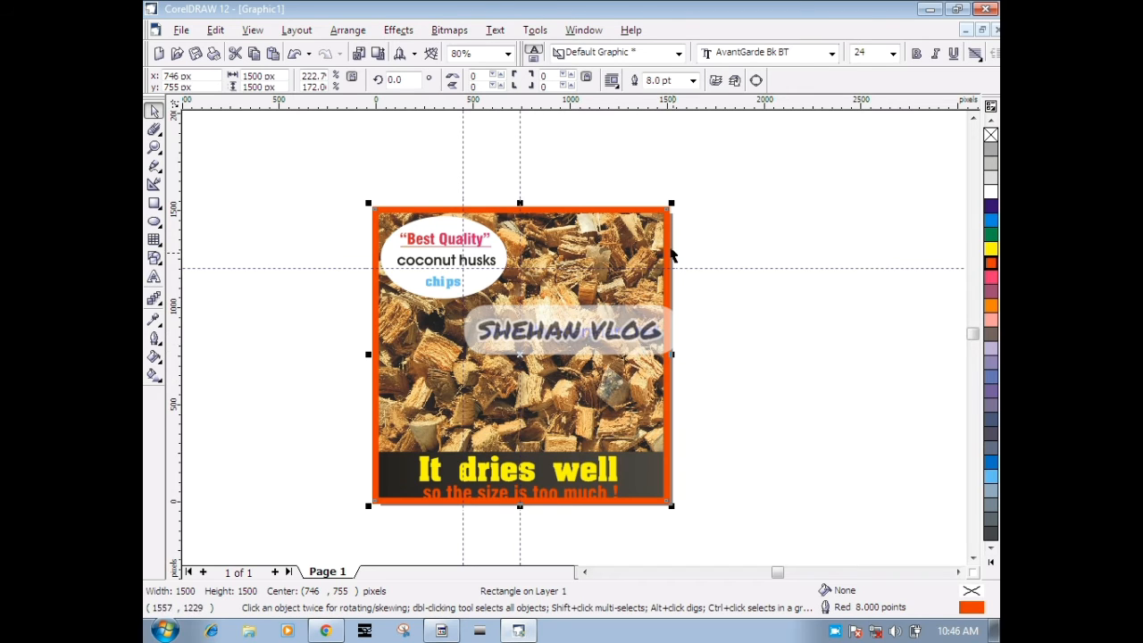
# - Try shrinking everything inside the border to about 1435 × 1443 px and nudging it to fit within the frame
pyautogui.click(674, 203)
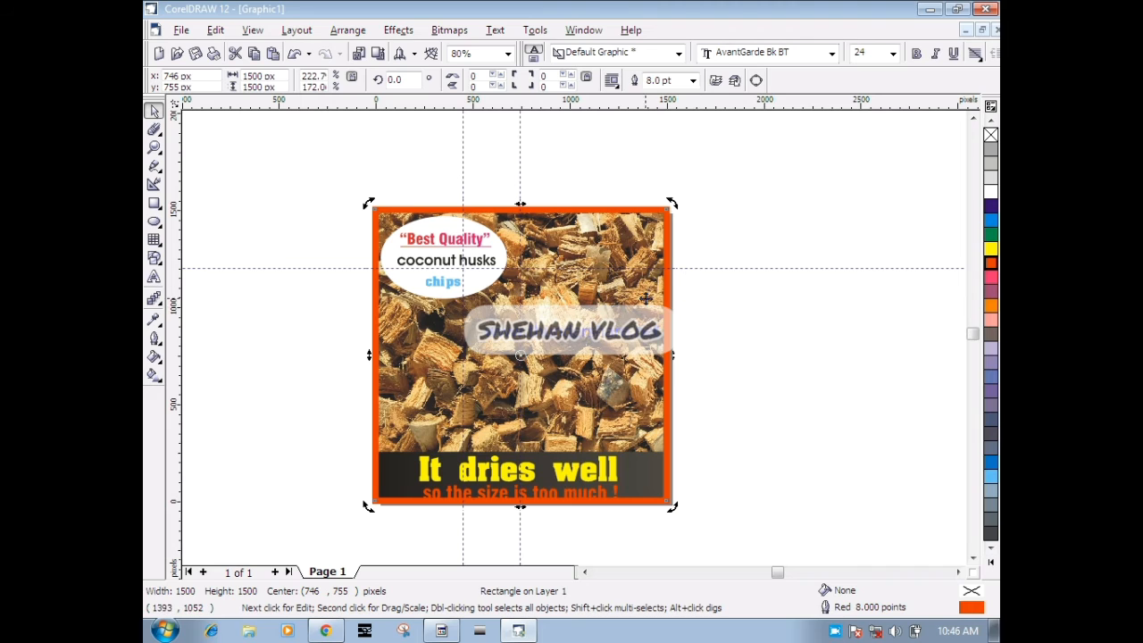
pyautogui.click(867, 447)
pyautogui.click(632, 490)
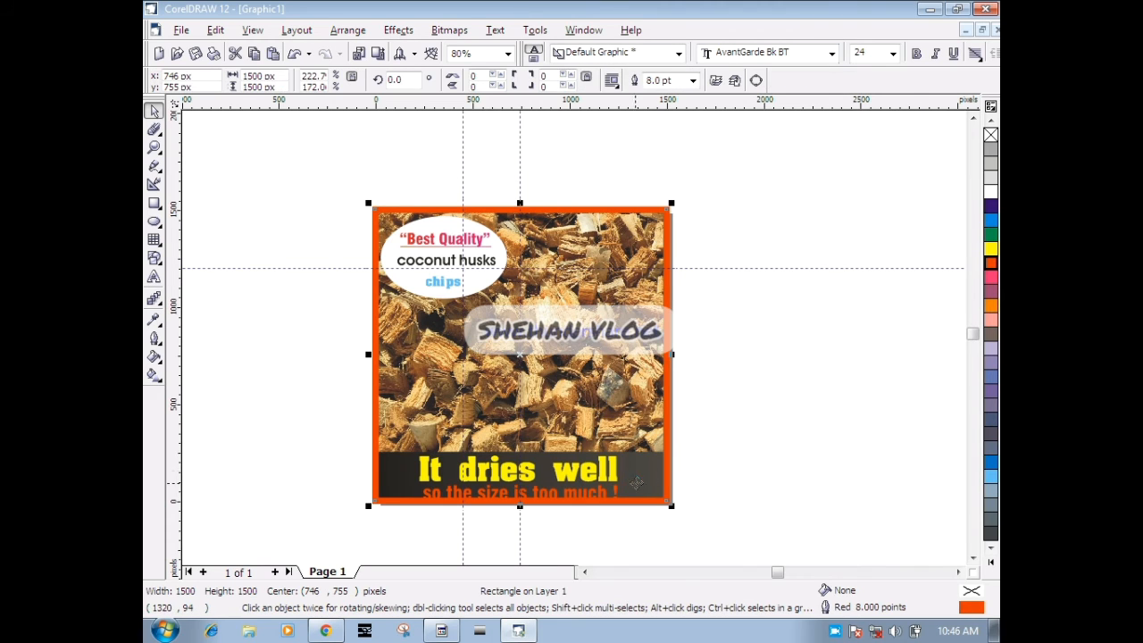
pyautogui.hotkey('ctrl', 'a')
pyautogui.keyDown('shift'); pyautogui.click(671, 500); pyautogui.keyUp('shift')
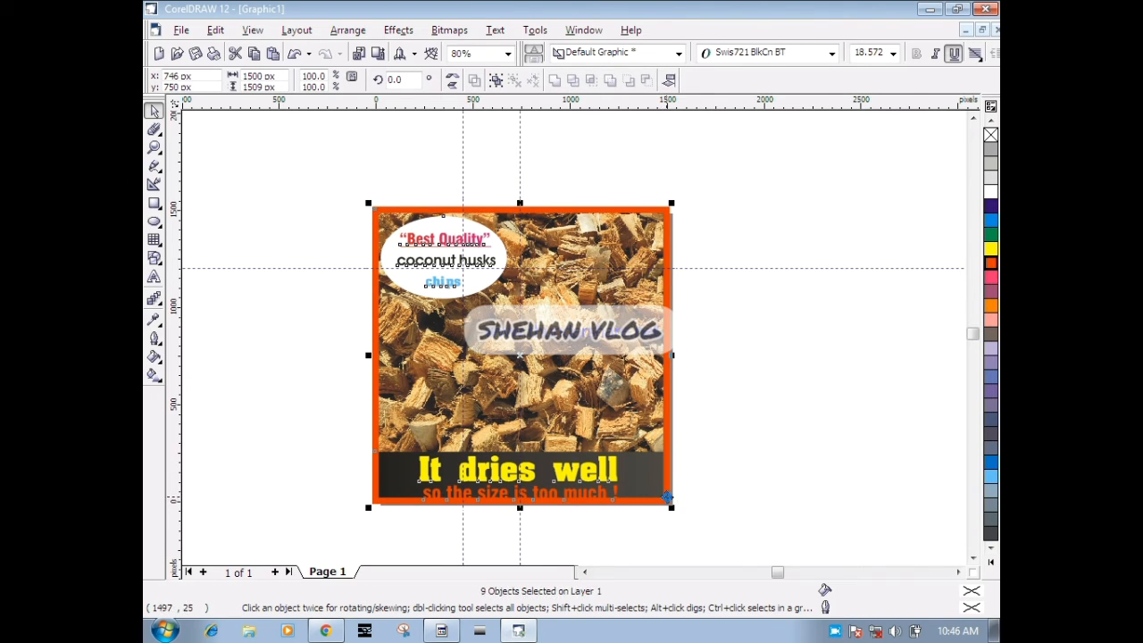
pyautogui.moveTo(673, 508); pyautogui.dragTo(667, 502)
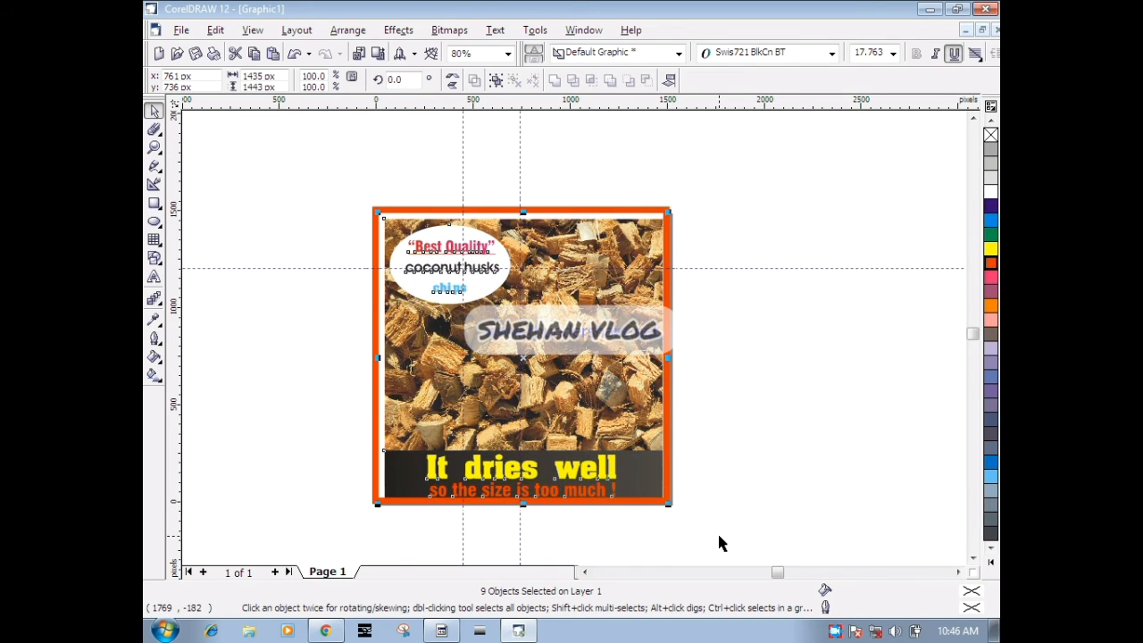
pyautogui.press('Left')
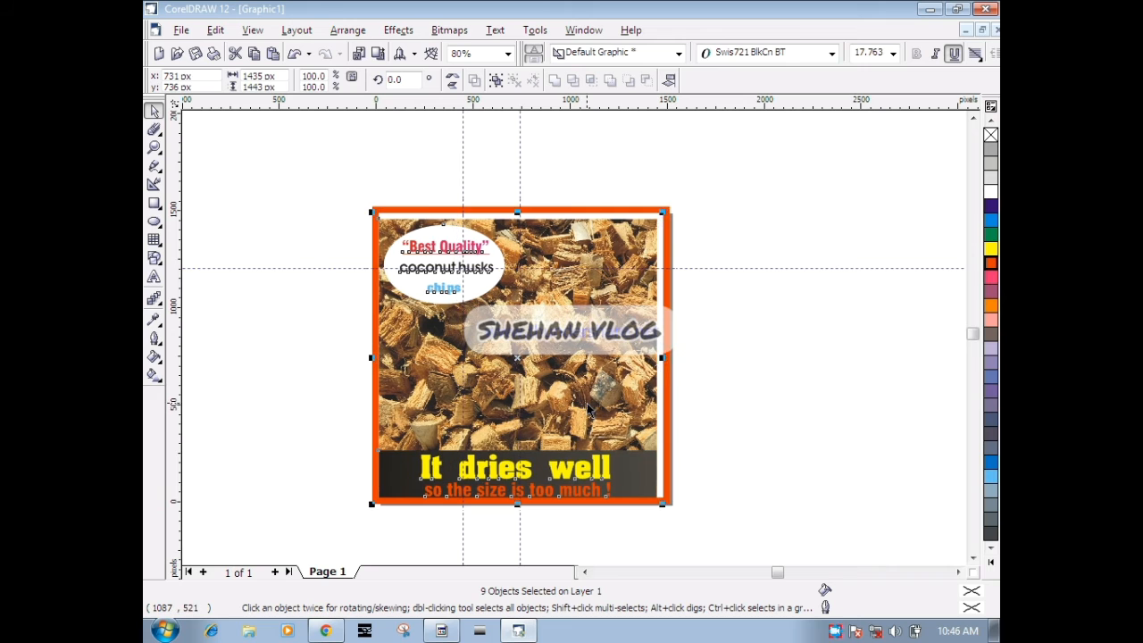
pyautogui.press('Up')
pyautogui.press('Right')
pyautogui.press('Left')
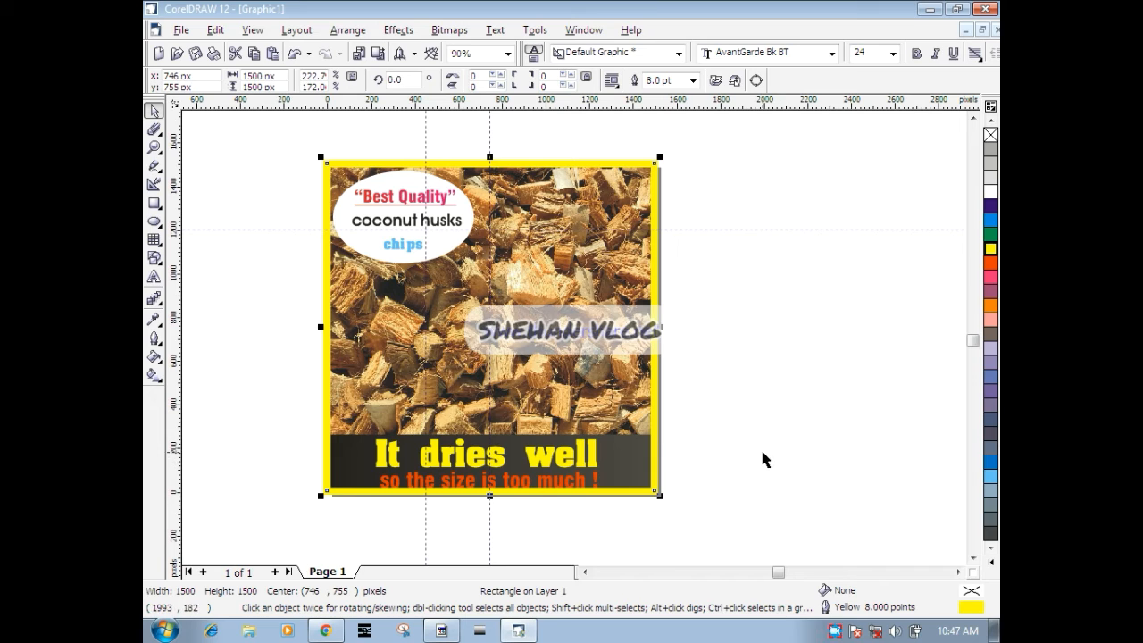
# - Thin the page-size rectangle's Yellow outline, trying 1 pt and the next heavier preset width
pyautogui.click(153, 339)
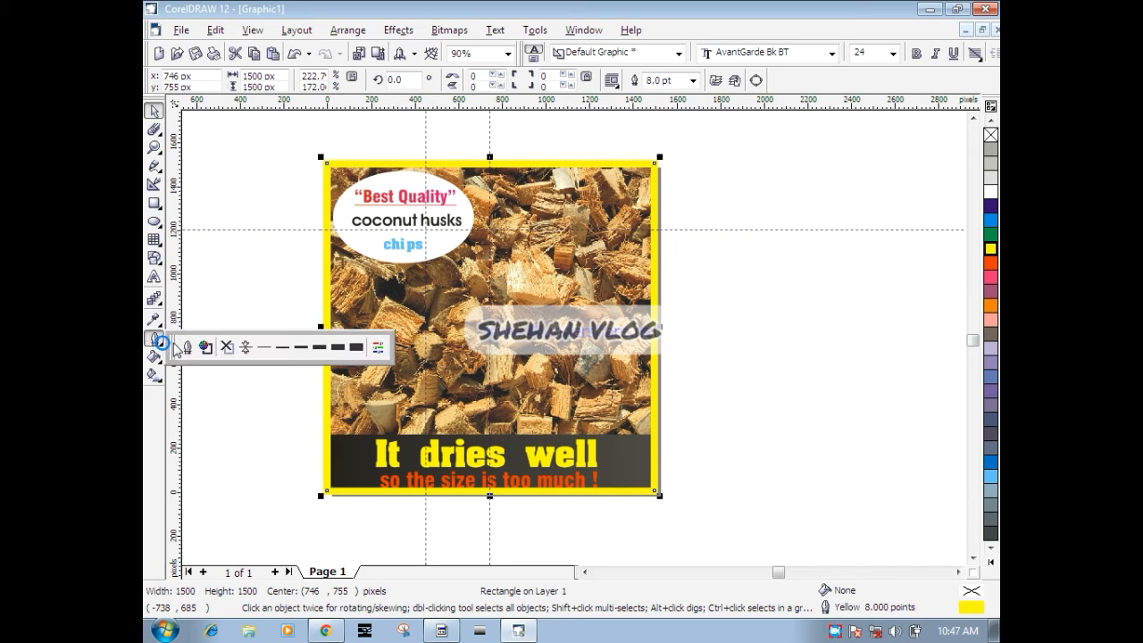
pyautogui.click(282, 351)
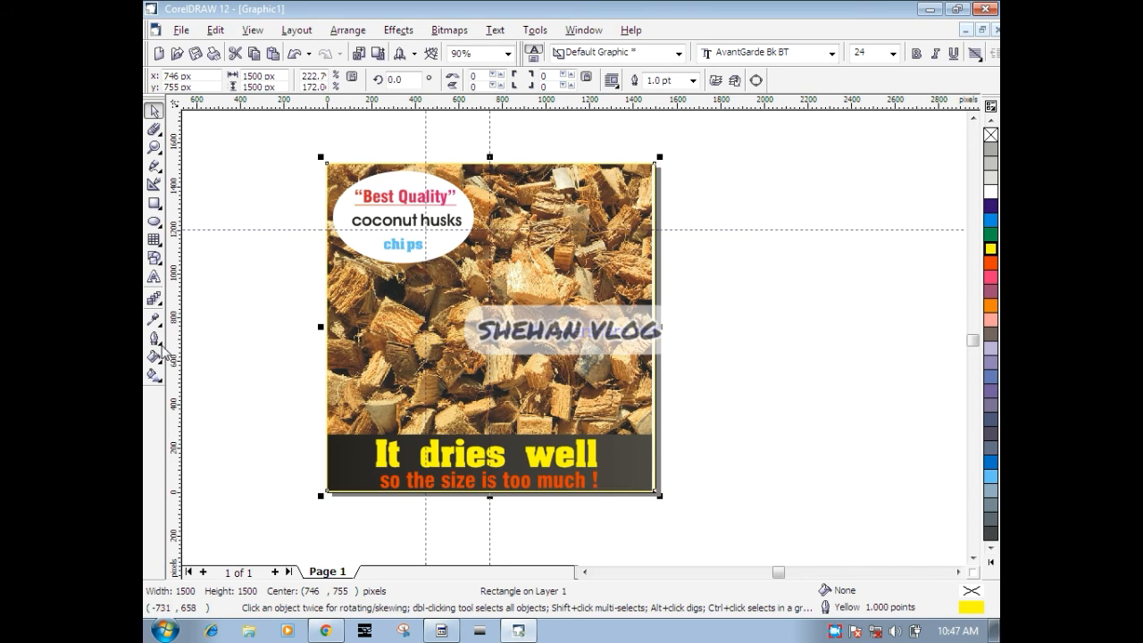
pyautogui.click(156, 339)
pyautogui.click(301, 348)
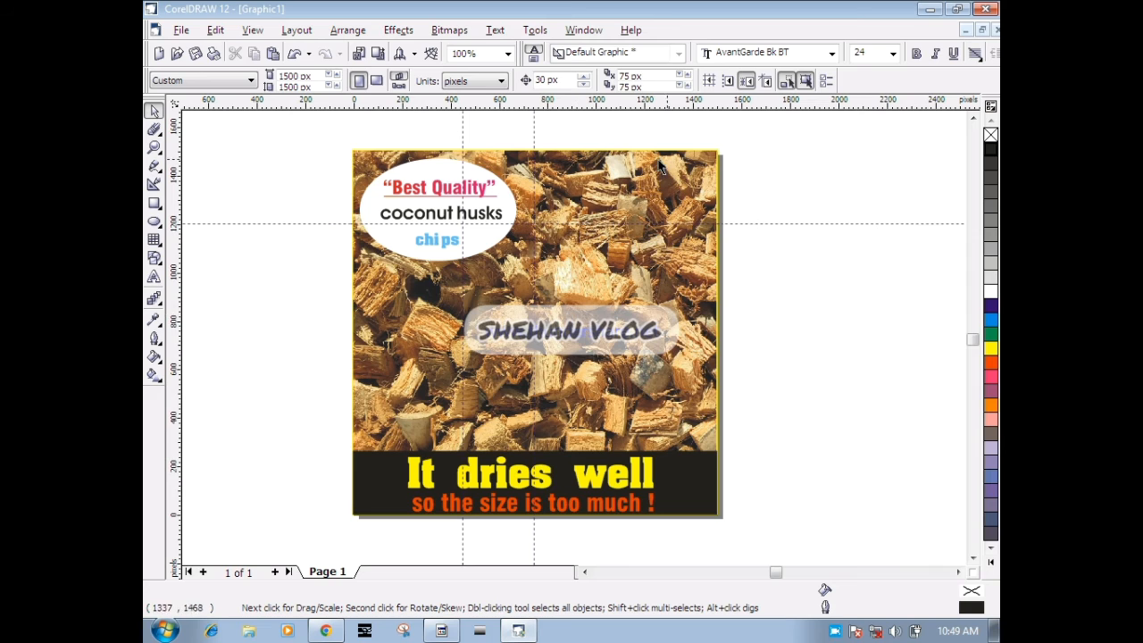
# - Delete the horizontal guideline and both vertical guidelines crossing the page
pyautogui.click(834, 222)
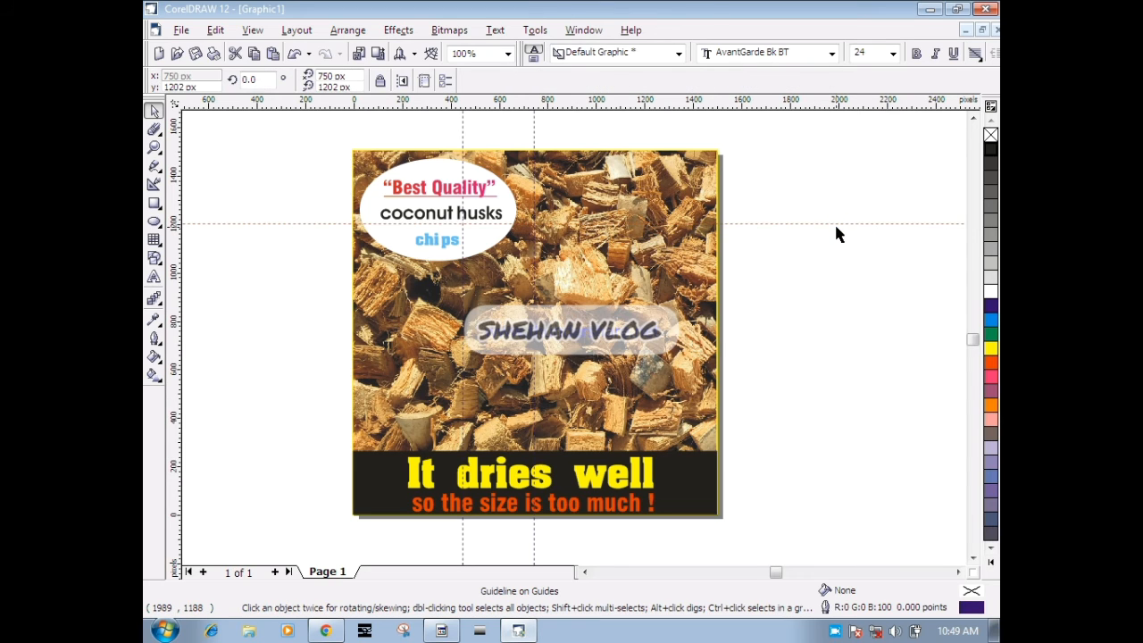
pyautogui.press('Delete')
pyautogui.click(534, 136)
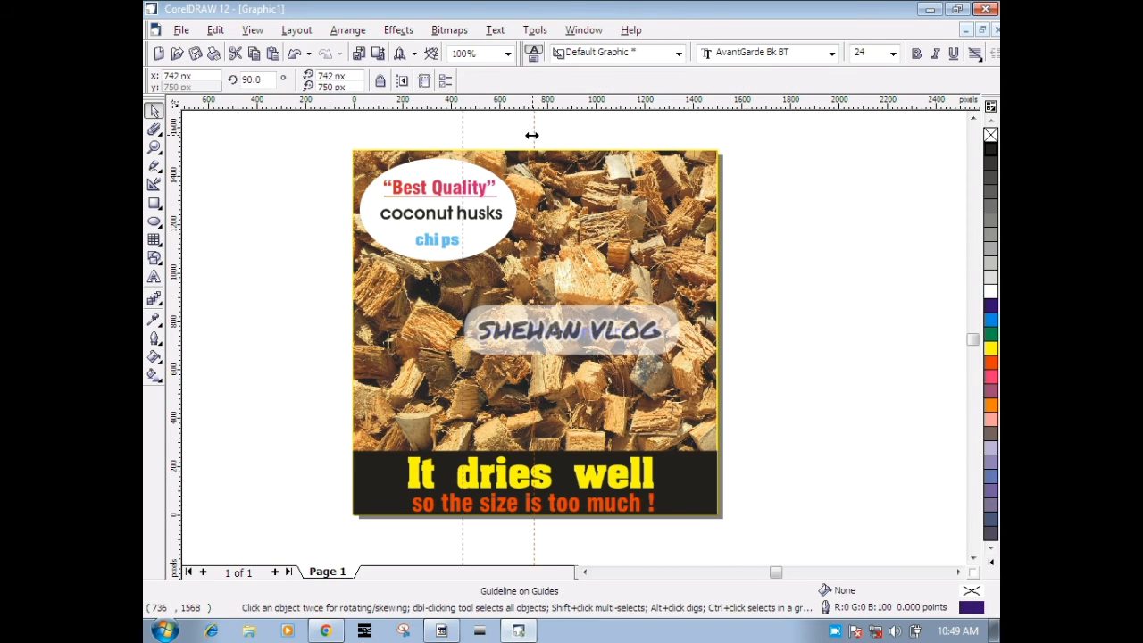
pyautogui.press('Delete')
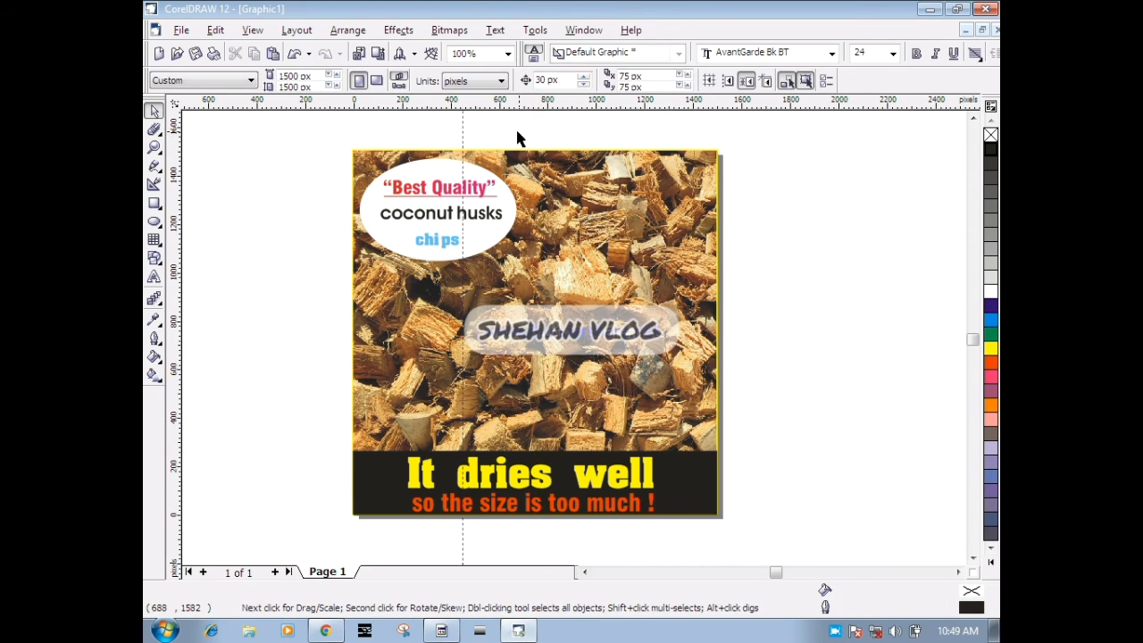
pyautogui.click(462, 134)
pyautogui.press('Delete')
# - Export the design to My Documents as a JPG - JPEG Bitmaps file named "coco 5"
pyautogui.click(181, 29)
pyautogui.click(245, 212)
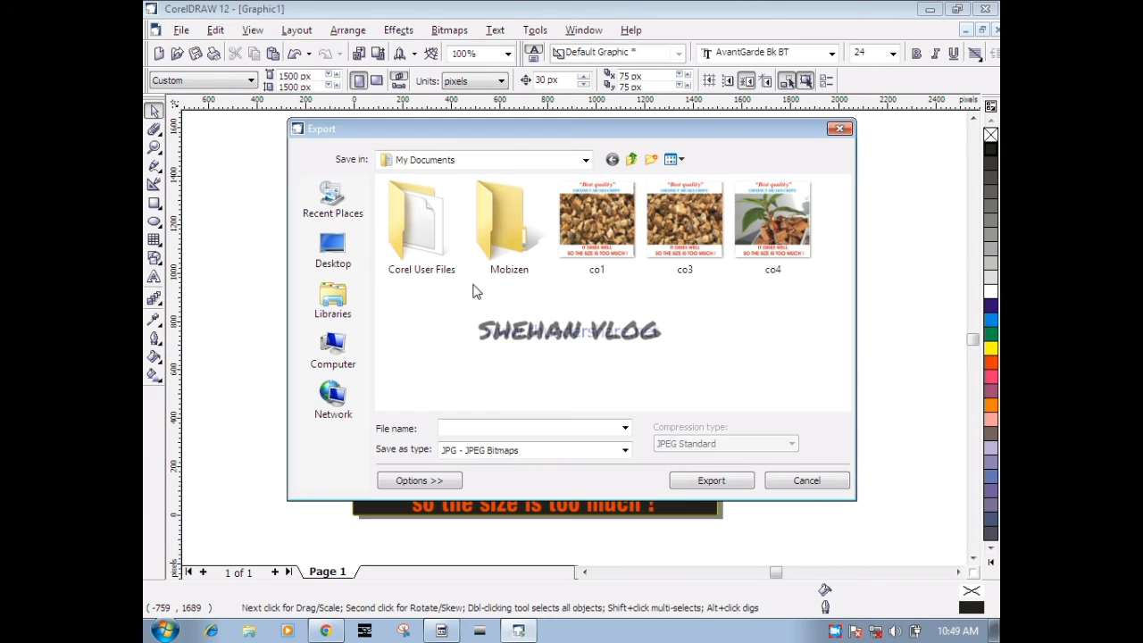
pyautogui.click(449, 425)
pyautogui.click(625, 450)
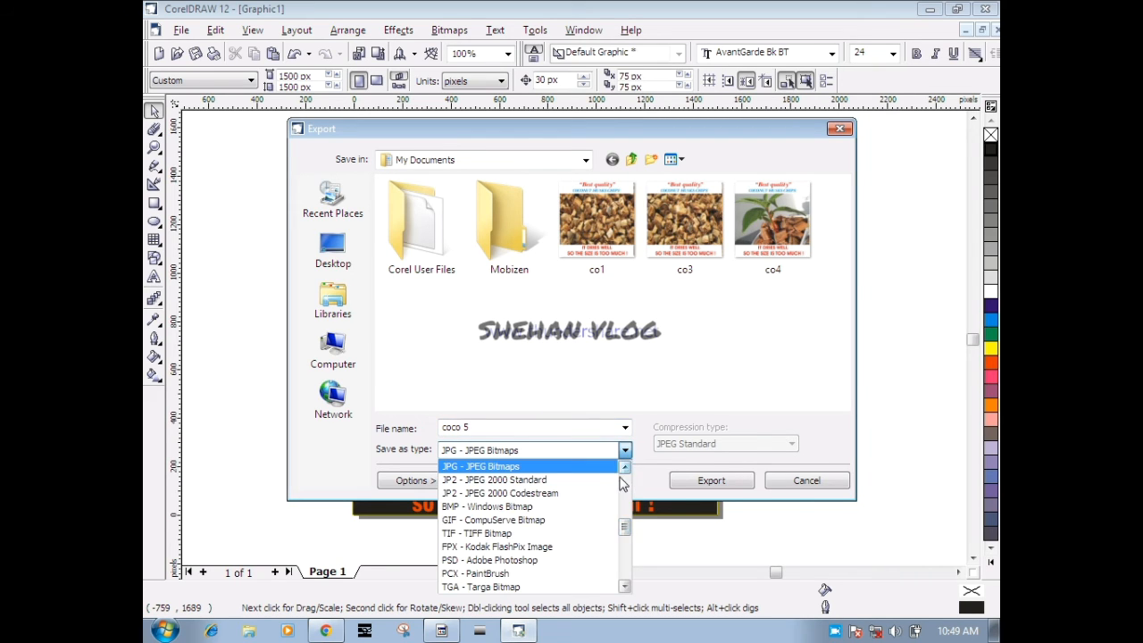
pyautogui.click(495, 467)
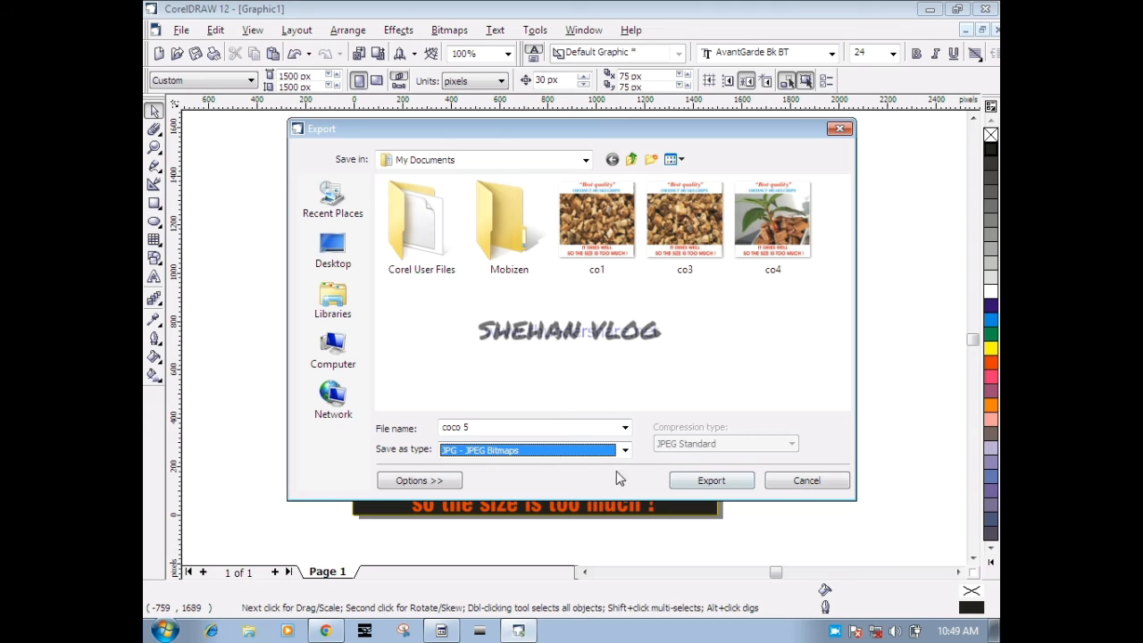
pyautogui.click(697, 488)
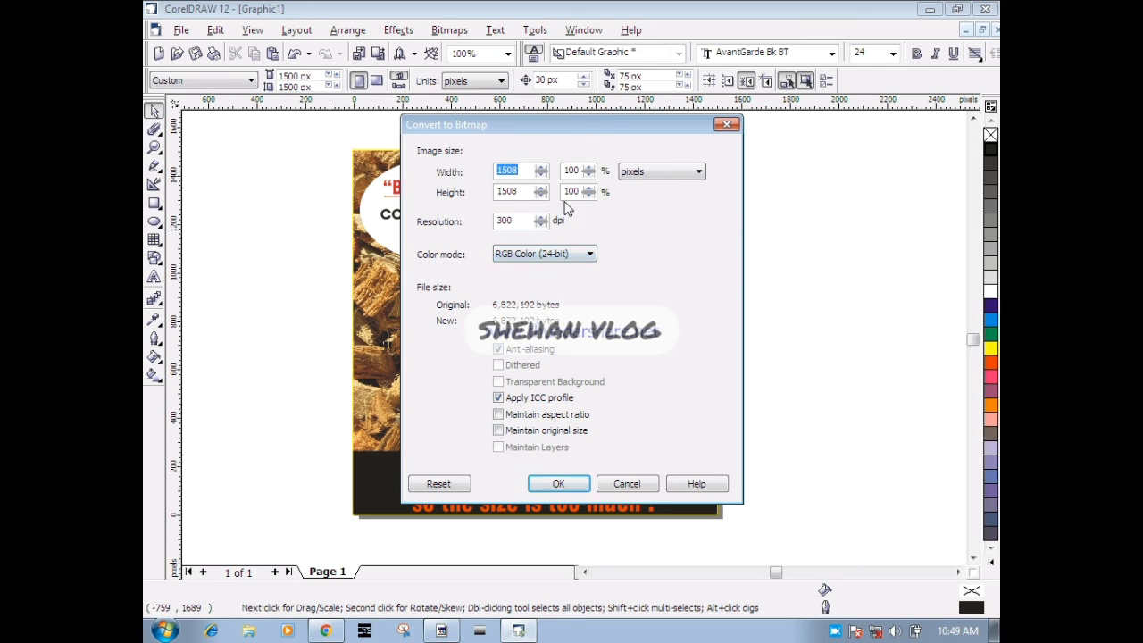
# - Set the exported bitmap's width and height to 1500 pixels and finish the JPEG export with the default compression and smoothing
pyautogui.write('1500')
pyautogui.doubleClick(522, 191)
pyautogui.write('1500')
pyautogui.click(559, 484)
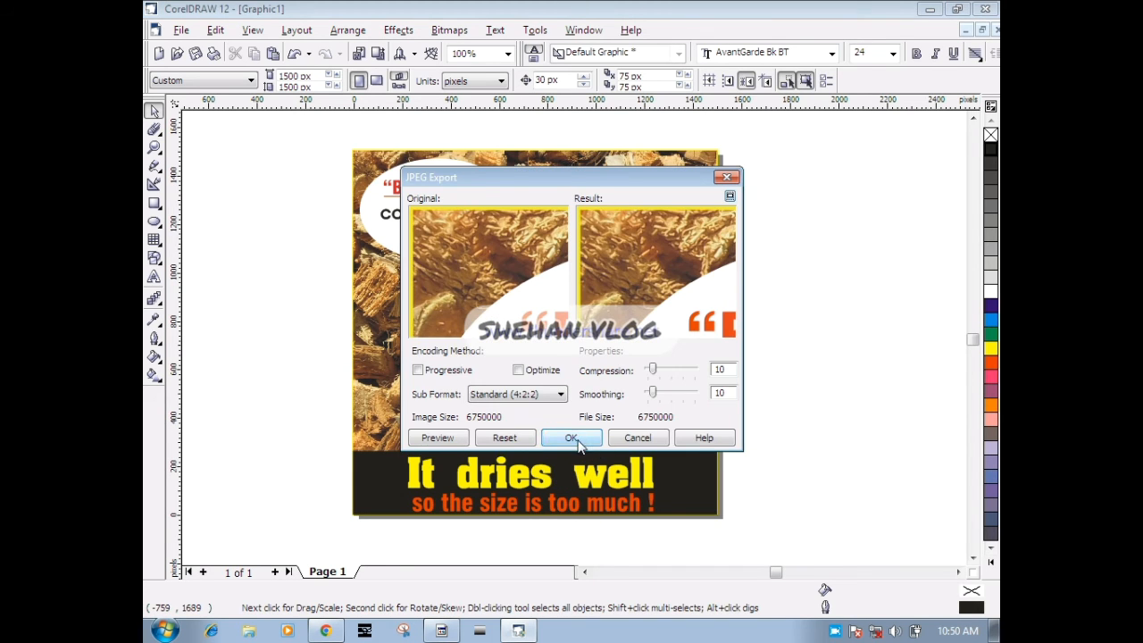
pyautogui.click(578, 441)
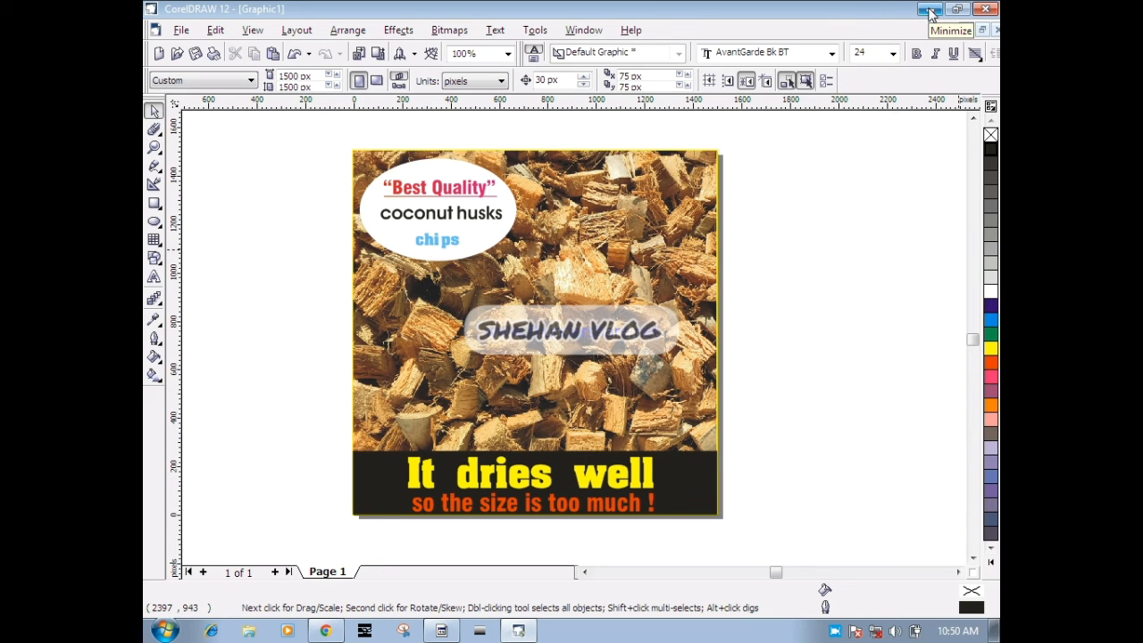
# - Switch to Windows Explorer and open the exported "coco 5" image from the Documents library
pyautogui.click(930, 12)
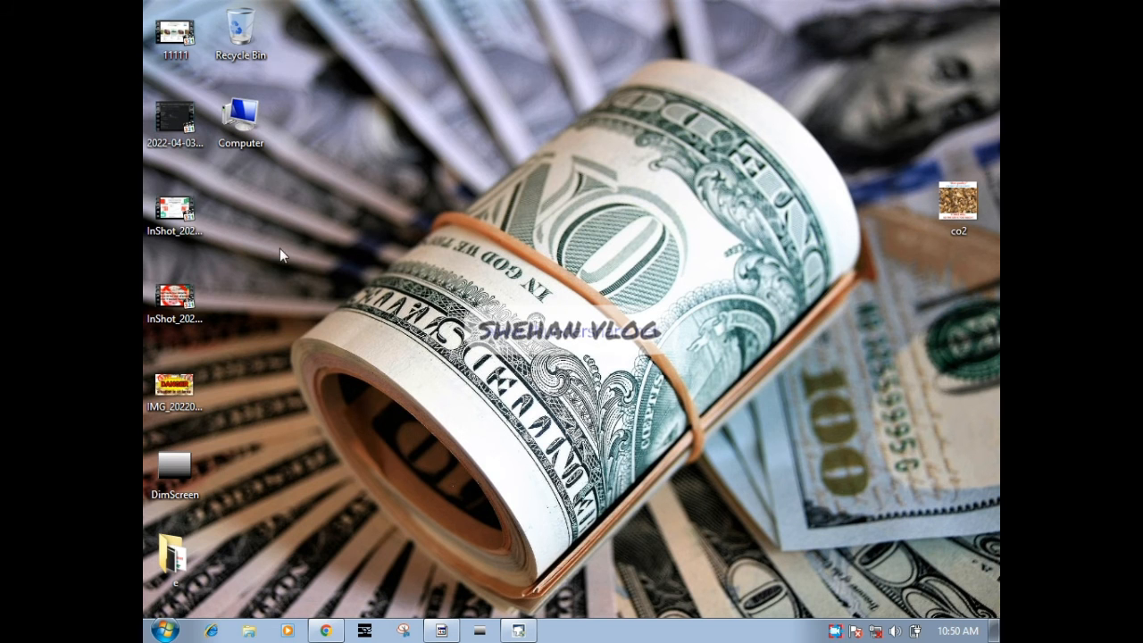
pyautogui.doubleClick(240, 118)
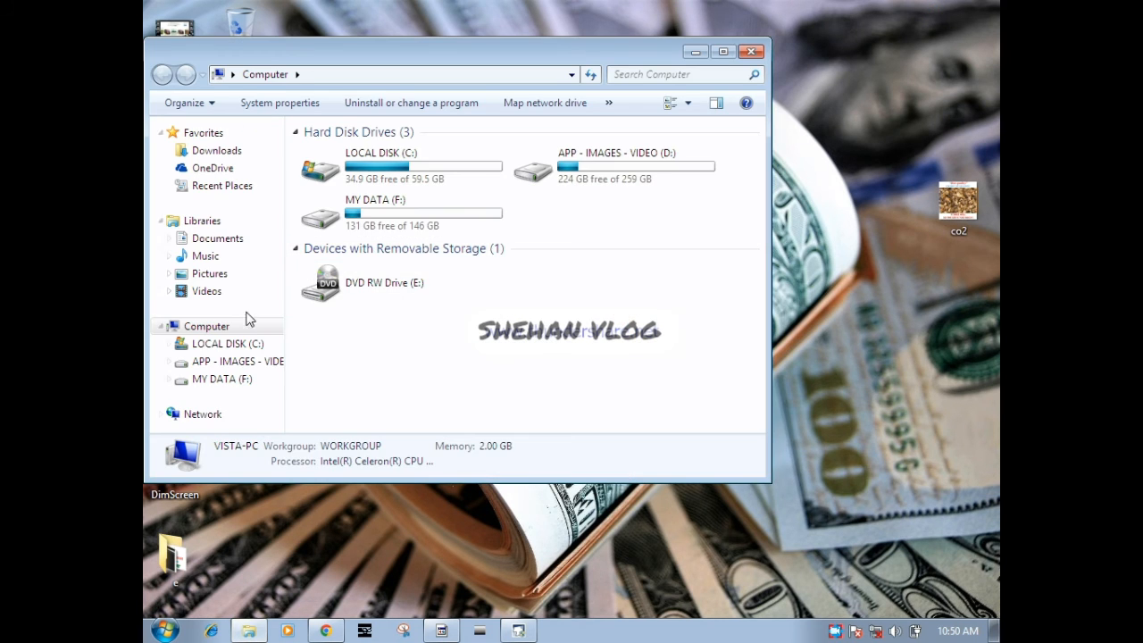
pyautogui.click(214, 241)
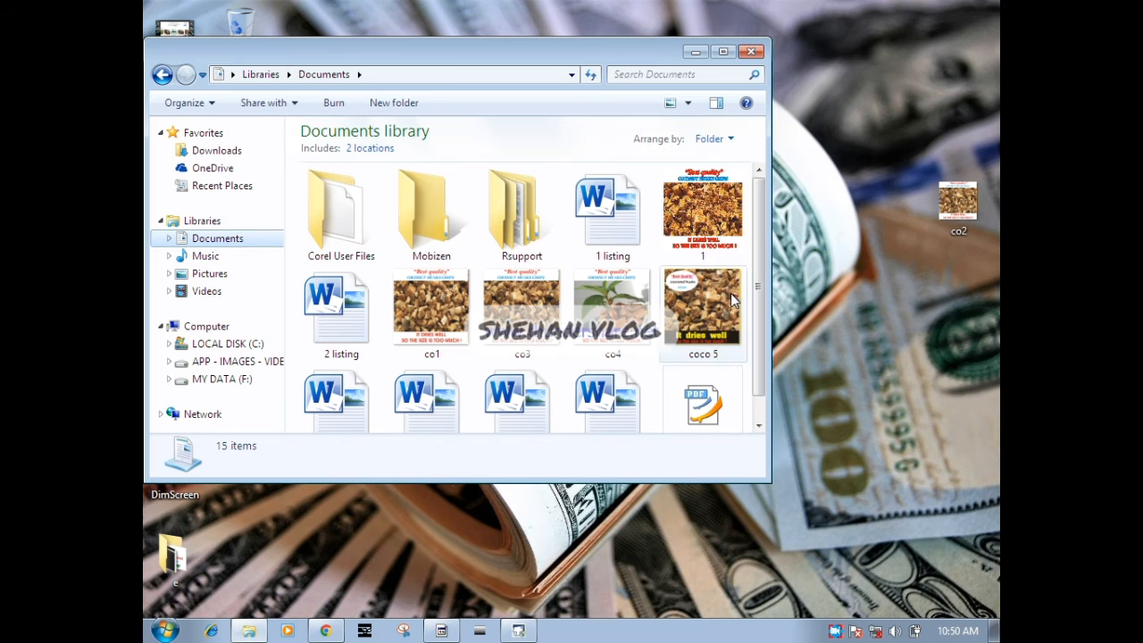
pyautogui.scroll(-1, 714, 284)
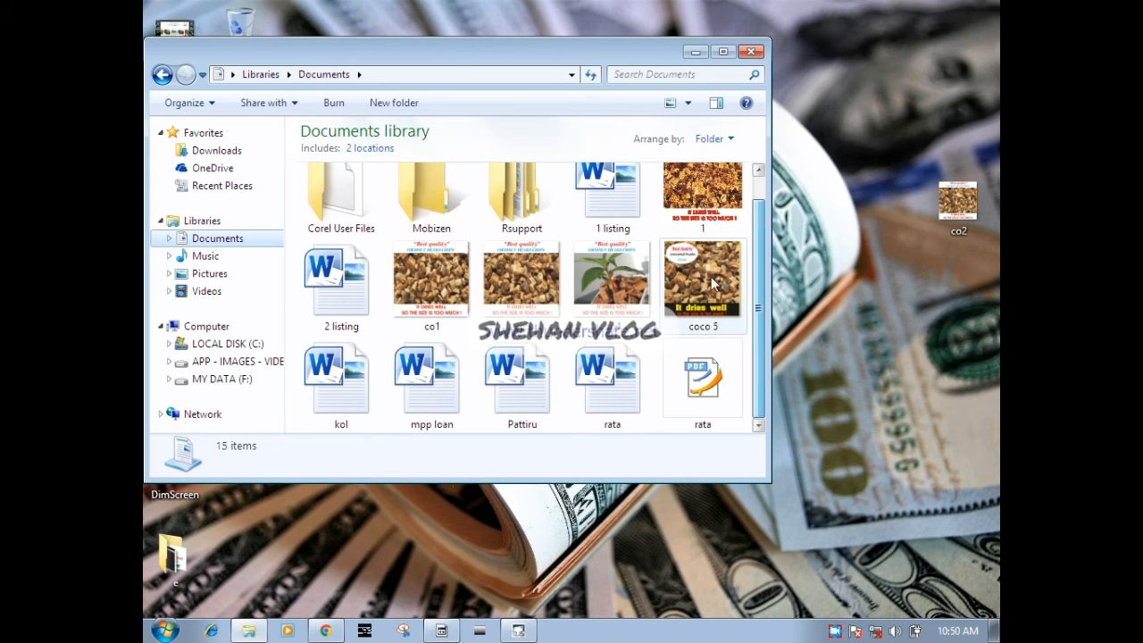
pyautogui.doubleClick(712, 283)
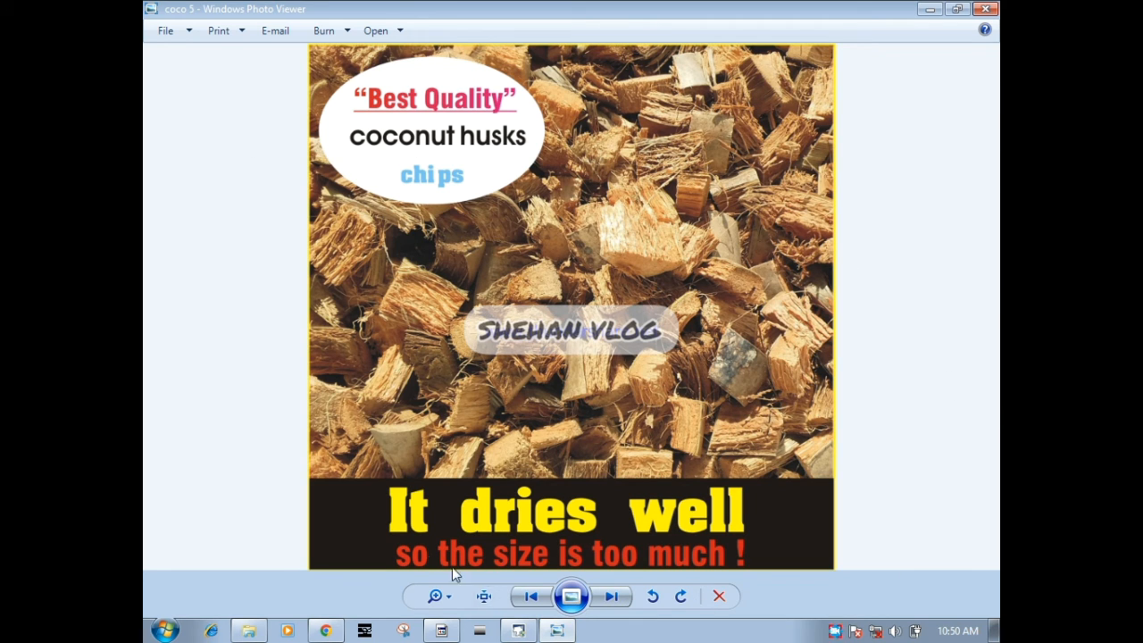
# - Check the exported image's dimensions and resolution in its file properties, and close them
pyautogui.rightClick(426, 335)
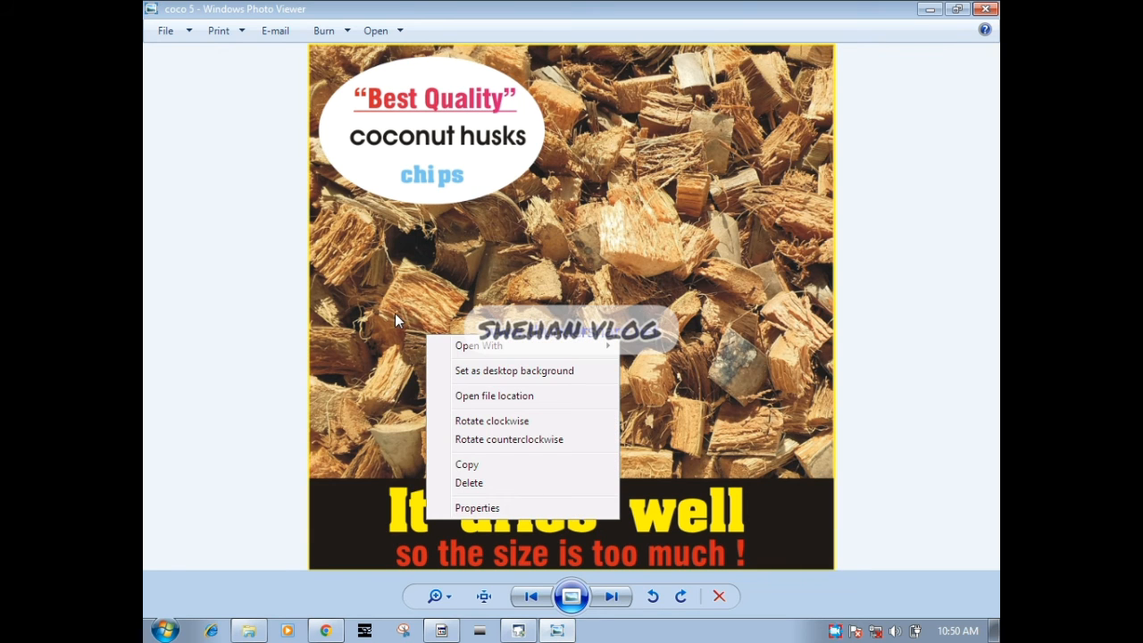
pyautogui.click(395, 313)
pyautogui.rightClick(393, 243)
pyautogui.click(470, 416)
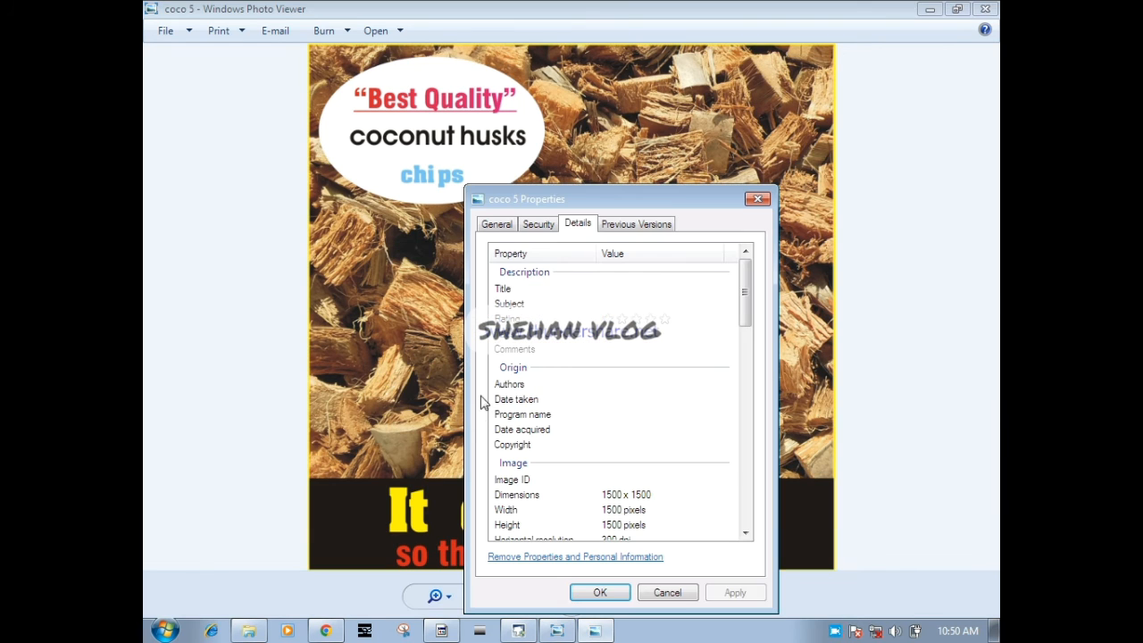
pyautogui.moveTo(747, 320); pyautogui.dragTo(745, 358)
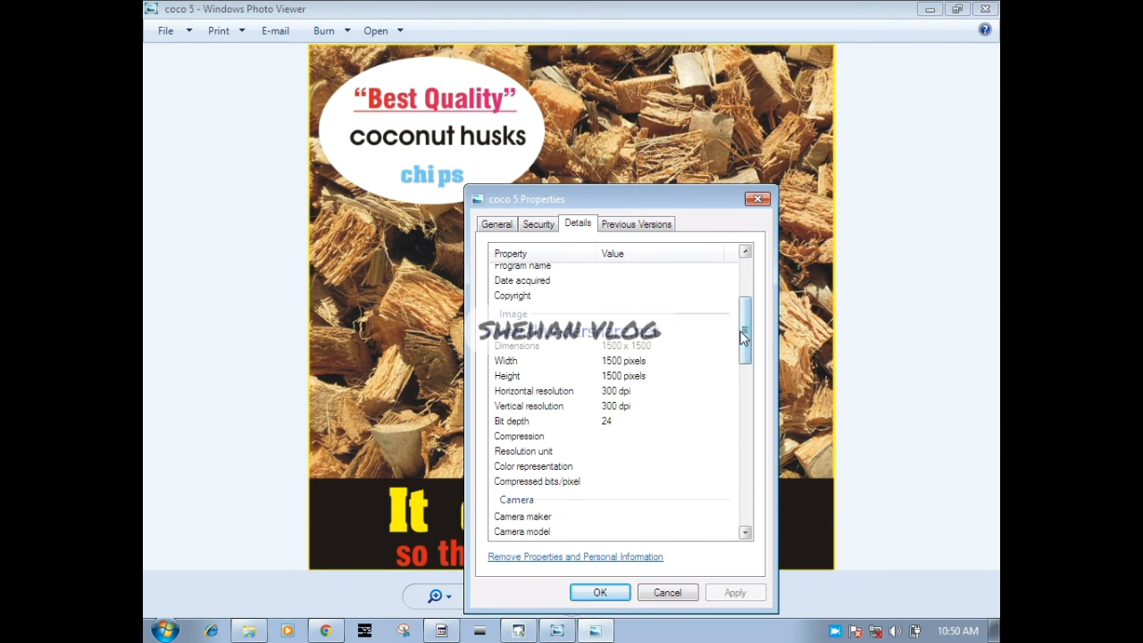
pyautogui.moveTo(745, 331)
pyautogui.mouseDown()
pyautogui.moveTo(771, 478)
pyautogui.moveTo(748, 510)
pyautogui.moveTo(748, 311)
pyautogui.mouseUp()
pyautogui.click(756, 198)
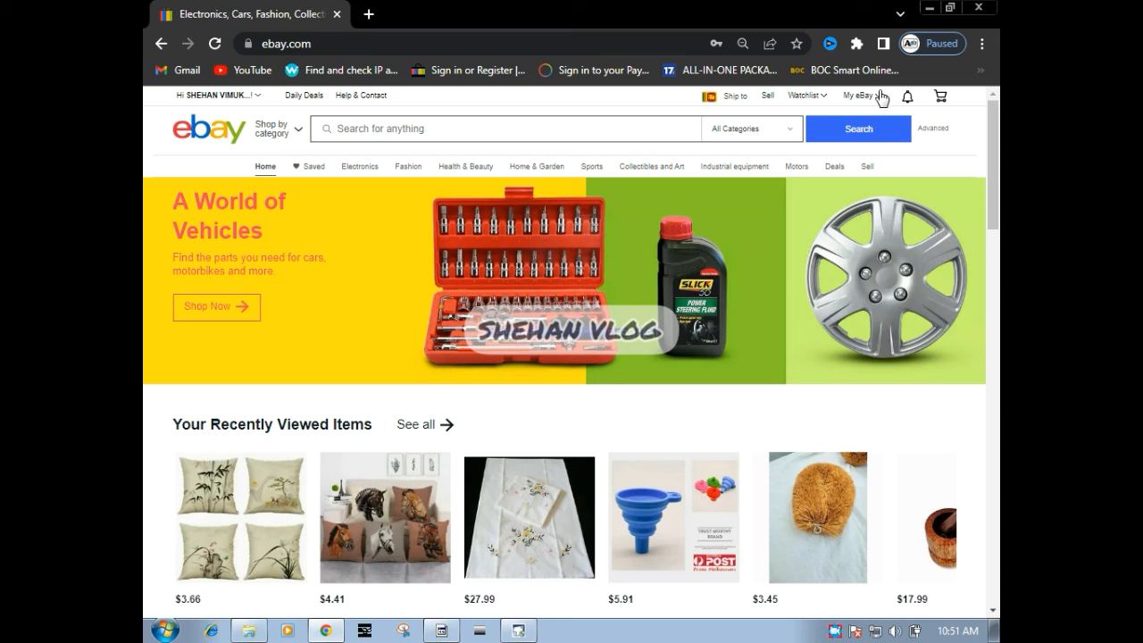
# - Open the seller account's active listings from the eBay home page
pyautogui.moveTo(879, 101)
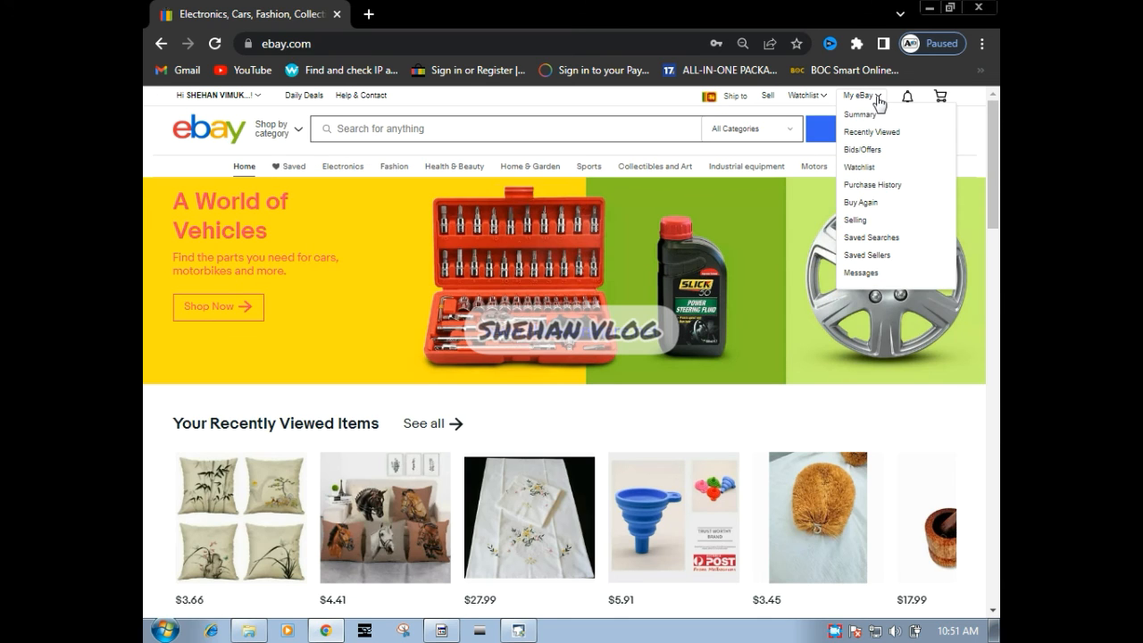
pyautogui.click(860, 228)
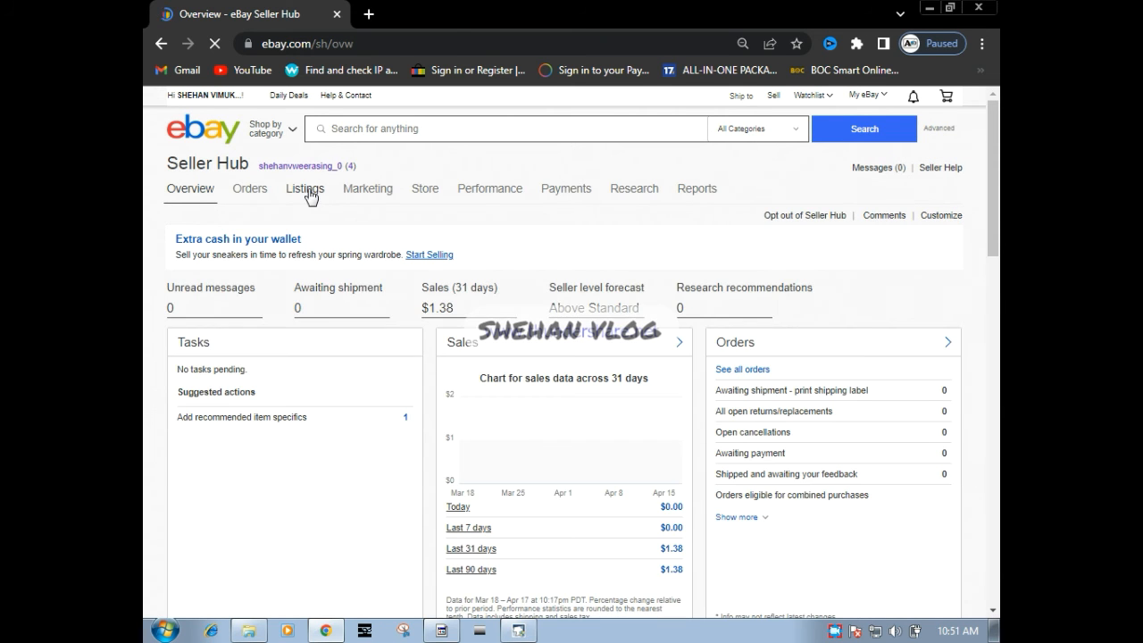
pyautogui.moveTo(310, 195)
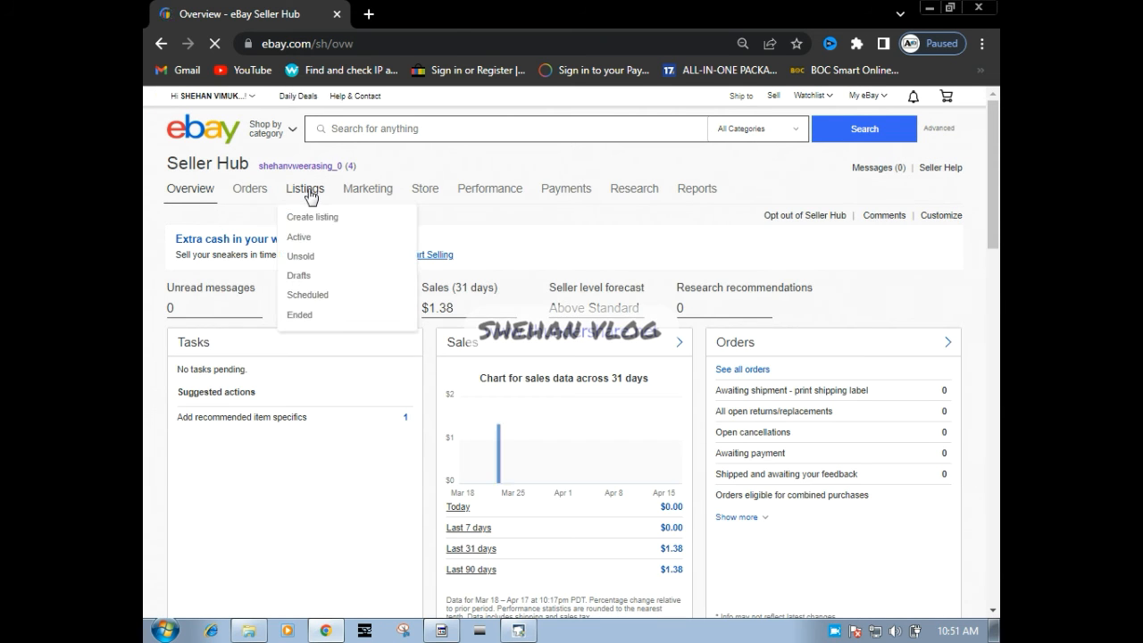
pyautogui.click(312, 246)
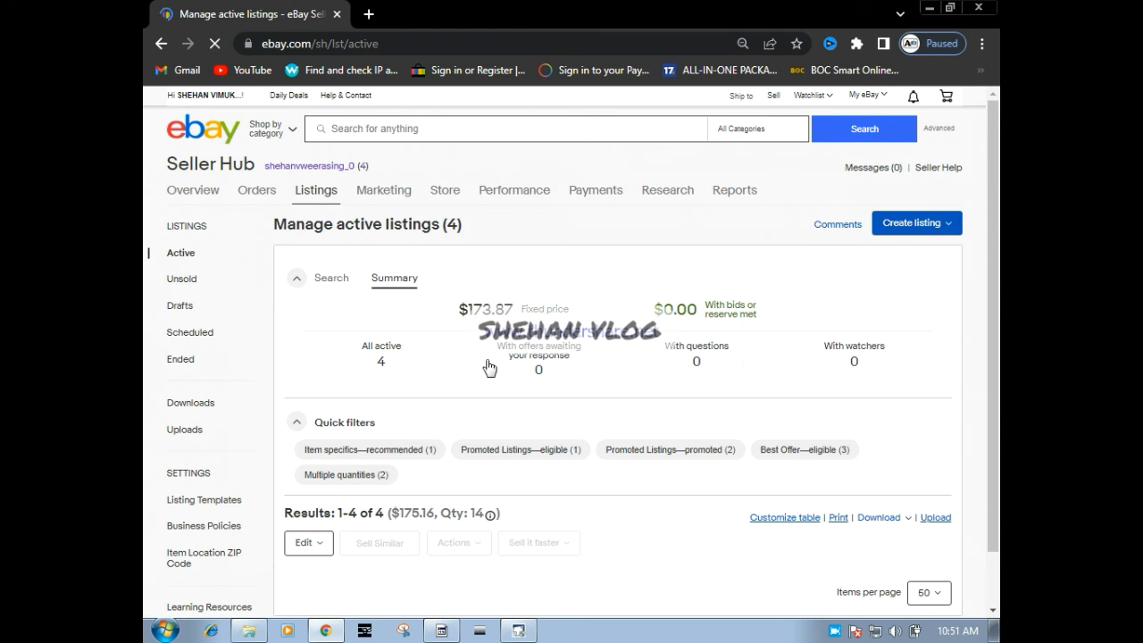
# - Open the 100g Coconut Husks Chips listing for editing
pyautogui.scroll(-1, 489, 366)
pyautogui.scroll(-1, 520, 398)
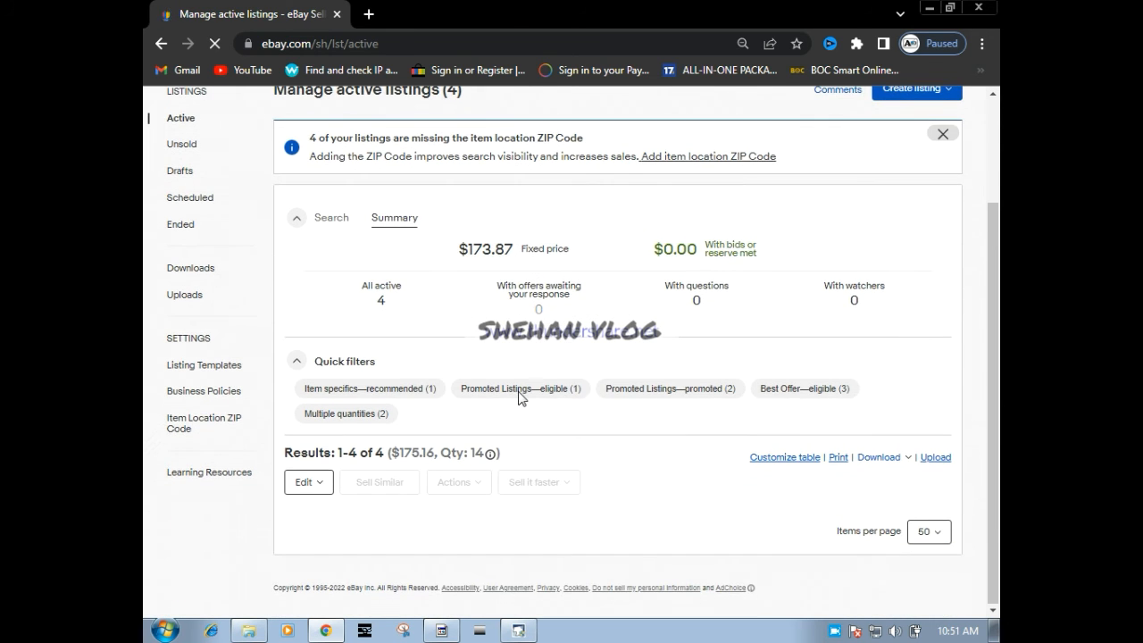
pyautogui.scroll(-4, 523, 401)
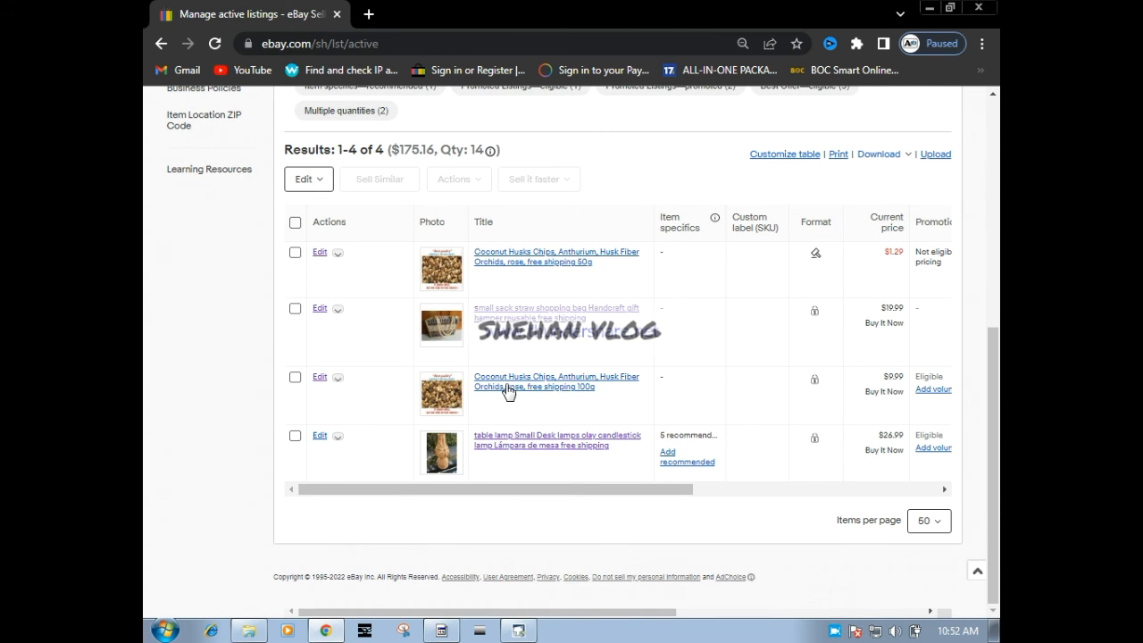
pyautogui.click(318, 376)
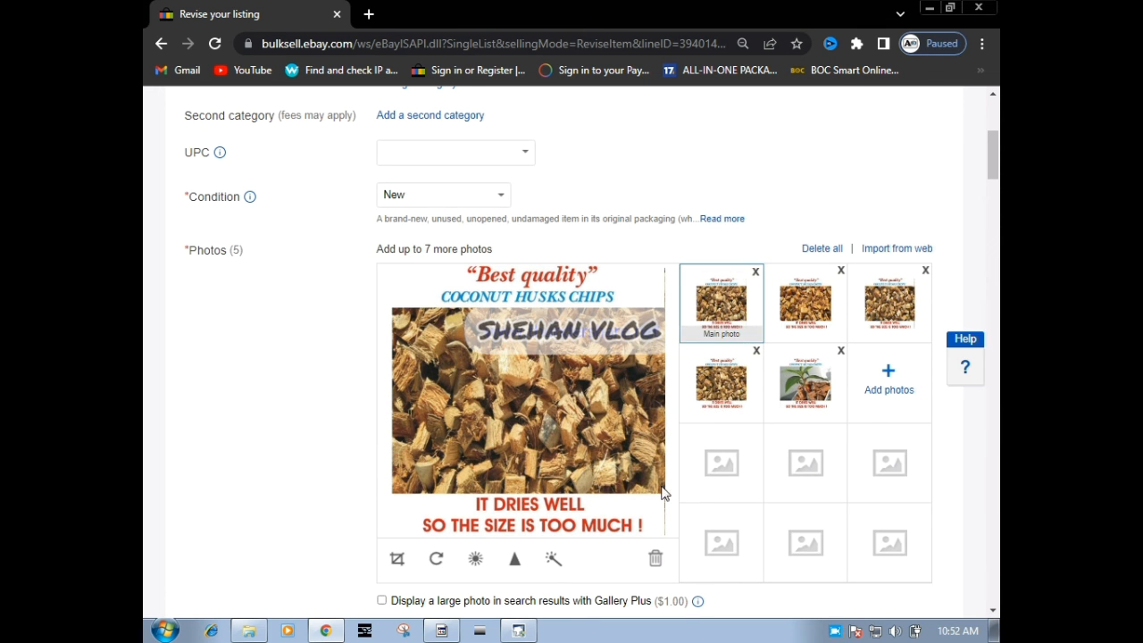
# - Add the "coco 5" image from the Documents library to the listing's photos and make it the main photo
pyautogui.click(880, 379)
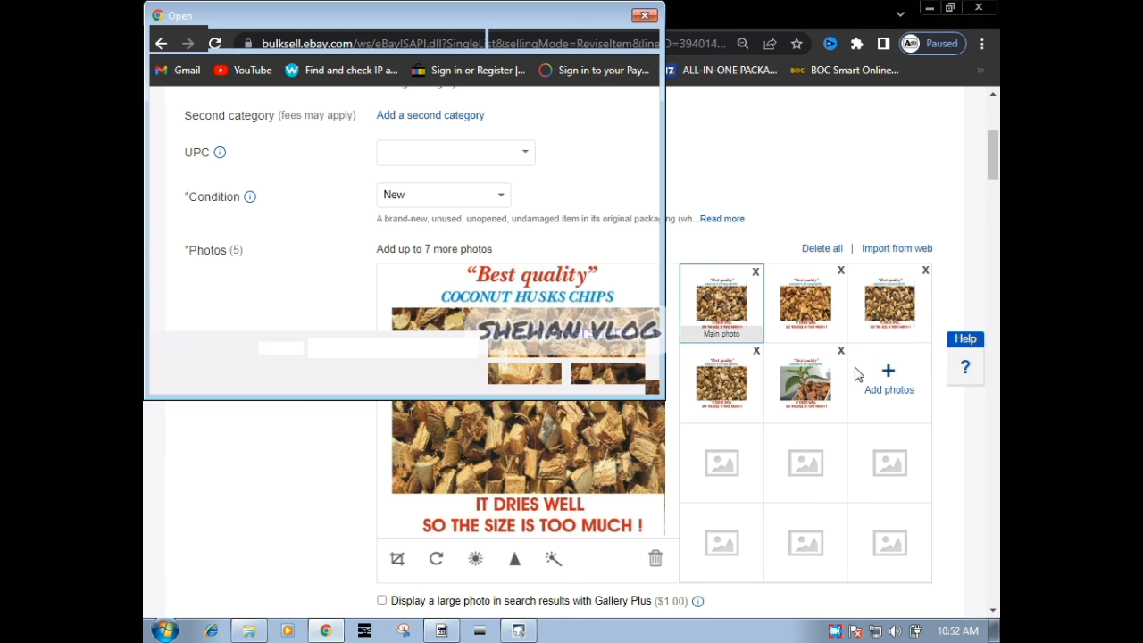
pyautogui.moveTo(645, 201); pyautogui.dragTo(645, 294)
pyautogui.click(337, 183)
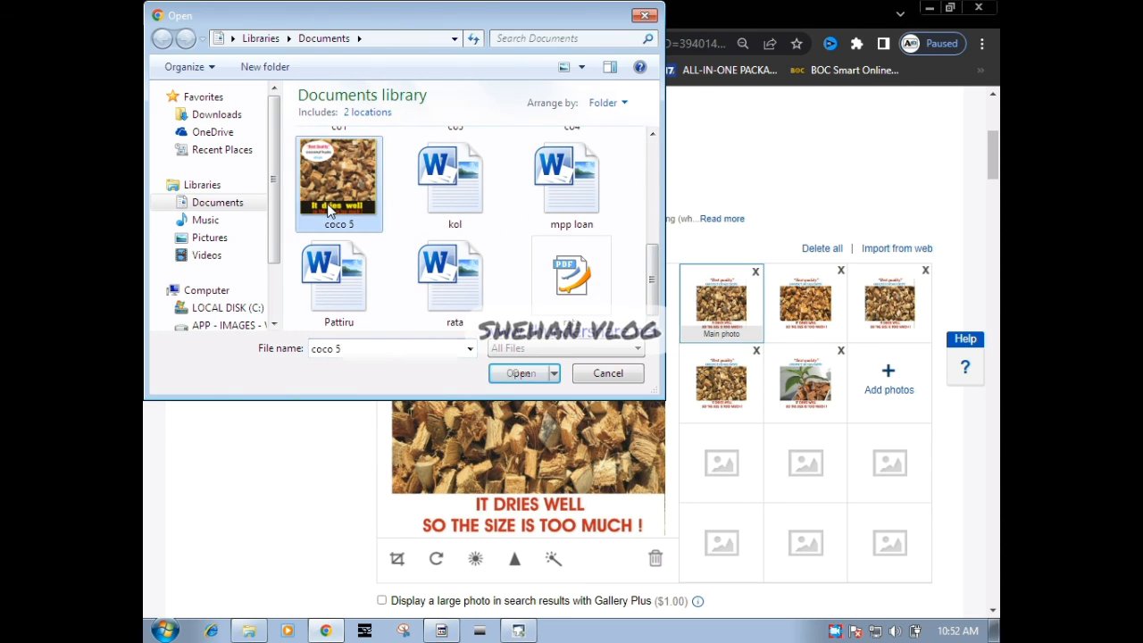
pyautogui.click(518, 372)
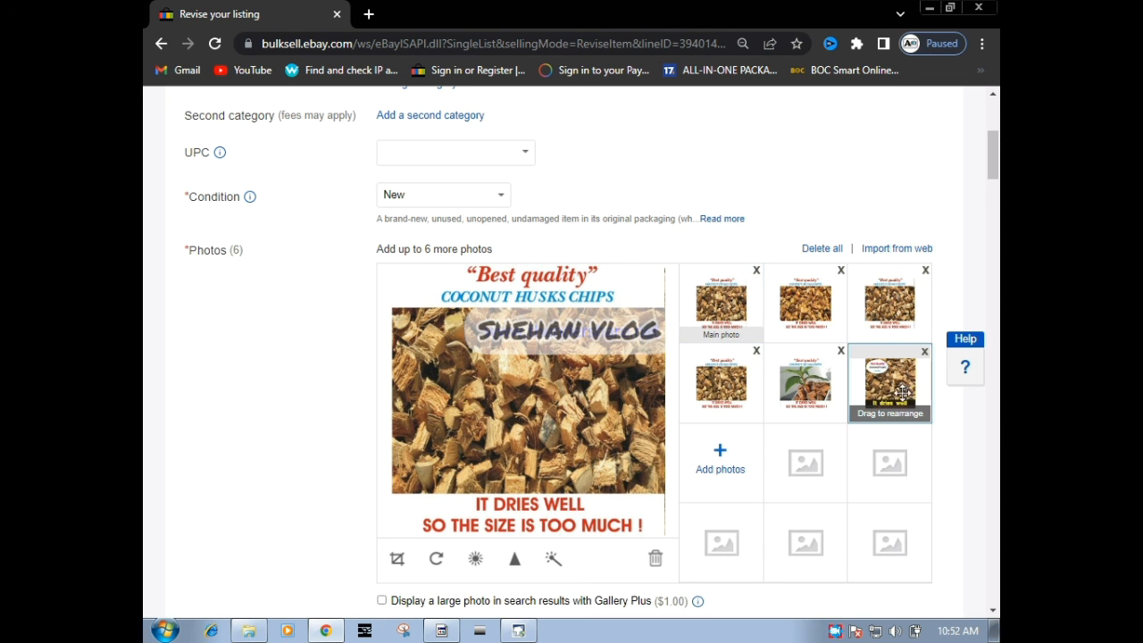
pyautogui.click(890, 388)
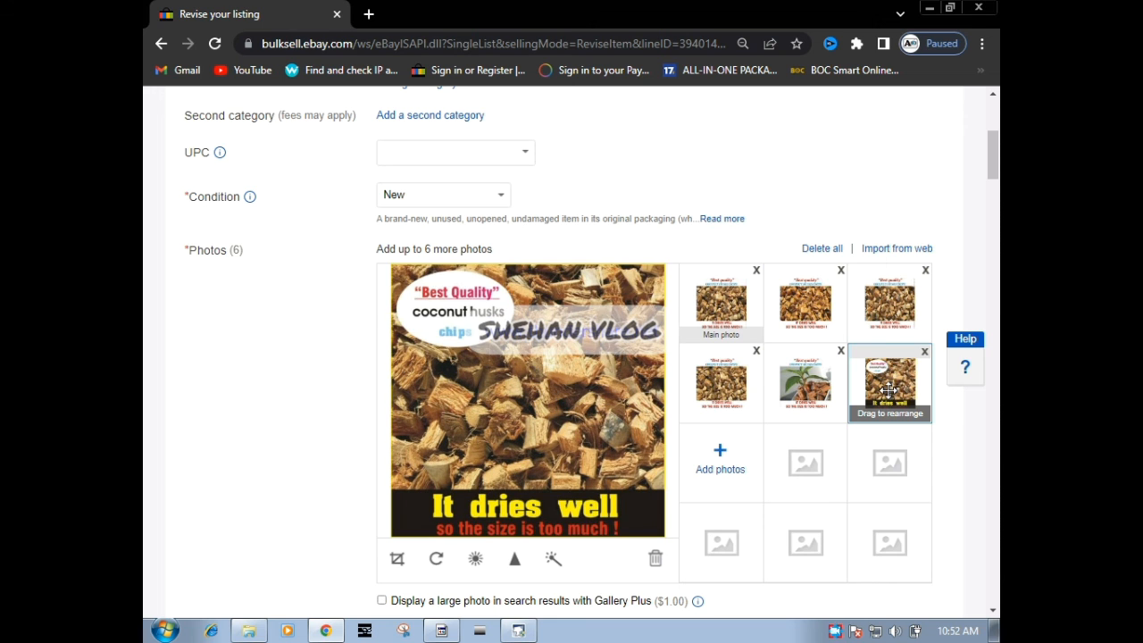
pyautogui.moveTo(895, 390); pyautogui.dragTo(719, 308)
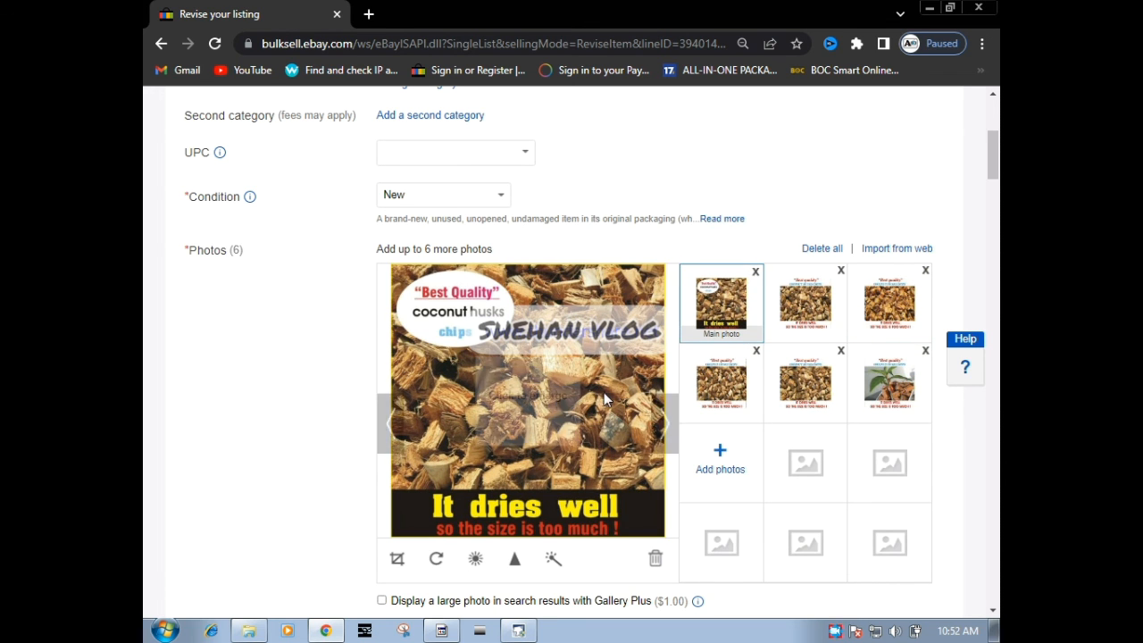
# - Review the new main photo and the item specifics, and submit the listing update
pyautogui.scroll(-3, 798, 474)
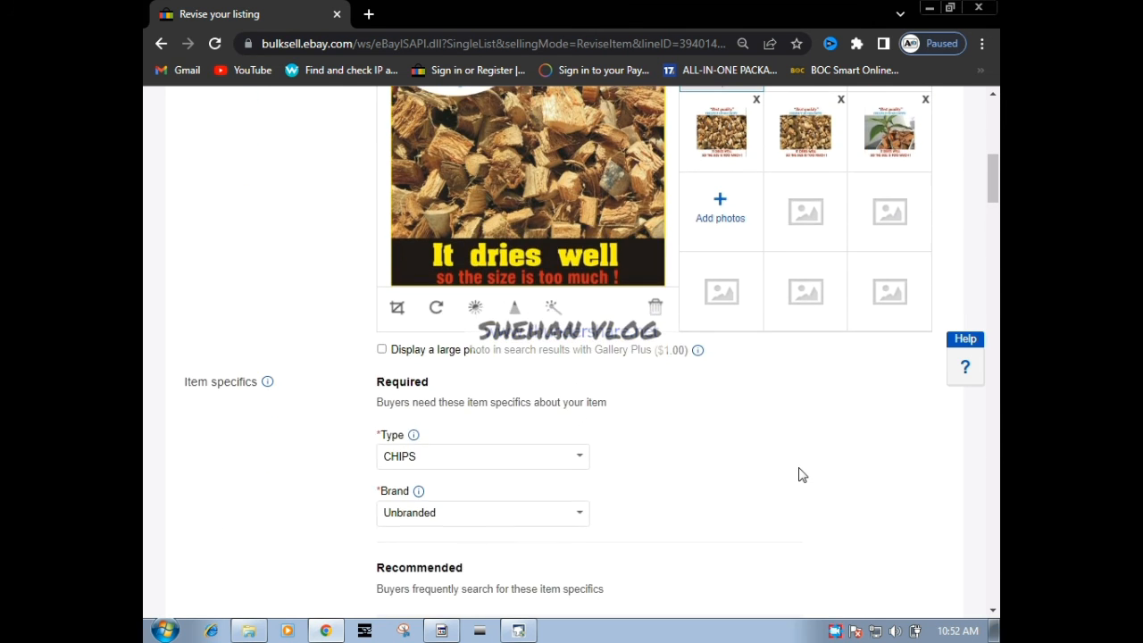
pyautogui.scroll(1, 799, 471)
pyautogui.scroll(1, 788, 470)
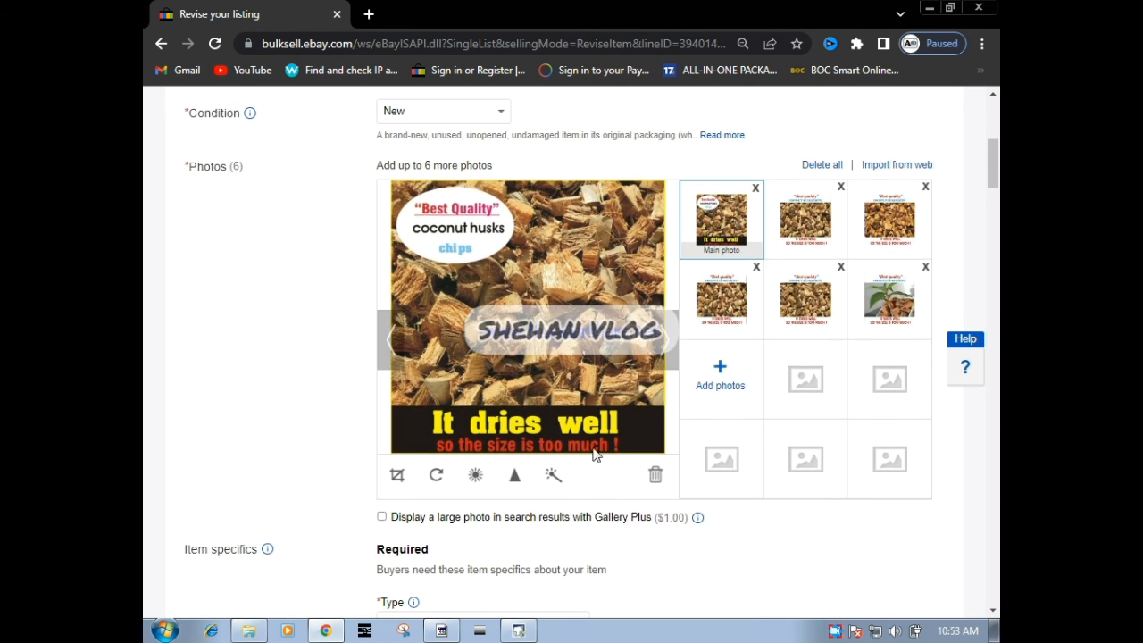
pyautogui.scroll(2, 645, 416)
pyautogui.scroll(-1, 688, 429)
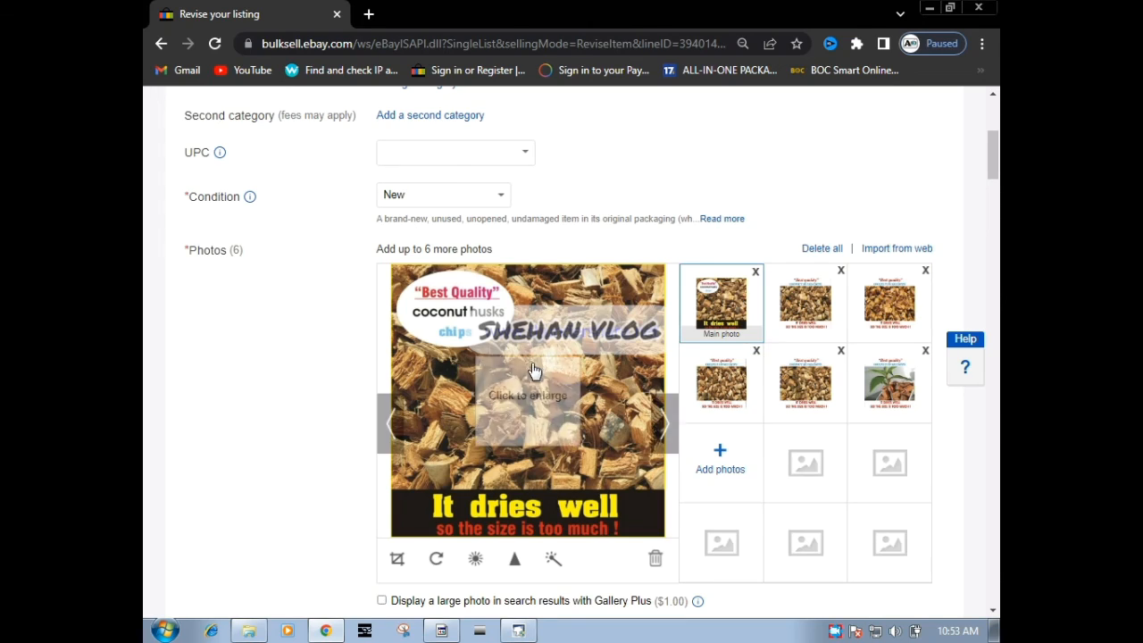
pyautogui.scroll(-3, 789, 351)
pyautogui.scroll(2, 768, 371)
pyautogui.scroll(-20, 648, 503)
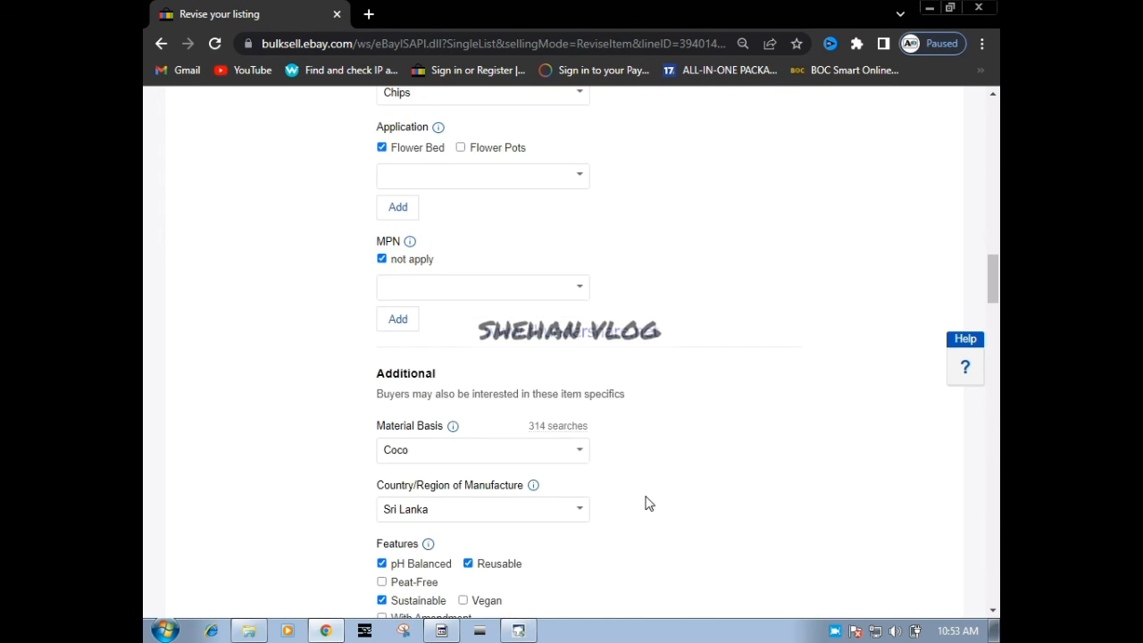
pyautogui.scroll(-15, 431, 502)
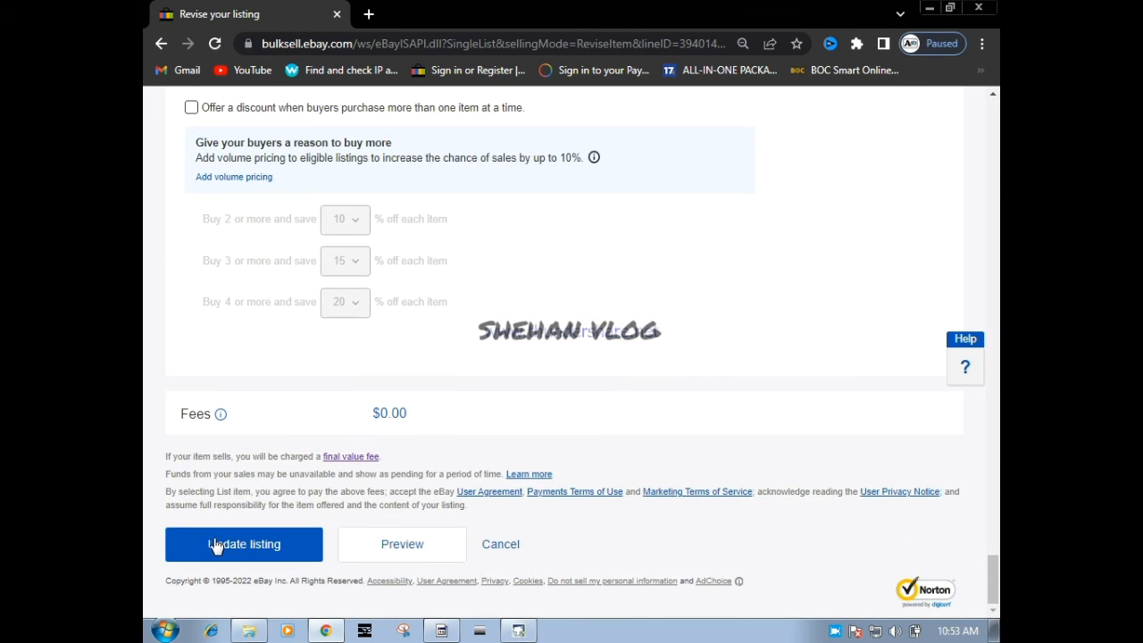
pyautogui.click(237, 544)
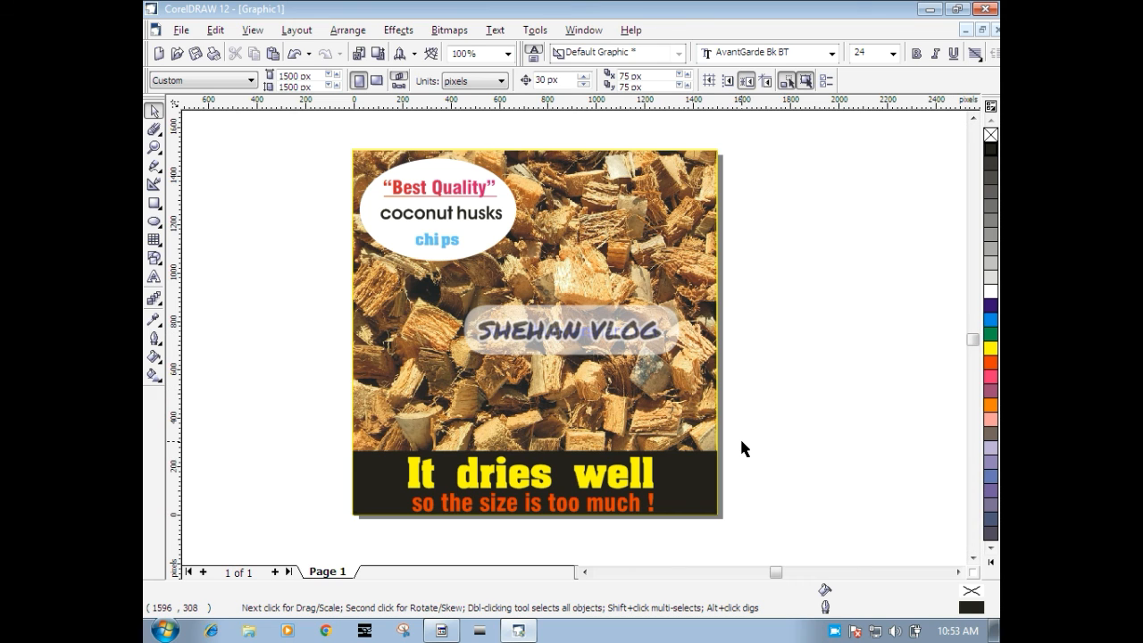
pyautogui.click(473, 259)
pyautogui.click(239, 229)
pyautogui.click(448, 243)
pyautogui.click(334, 230)
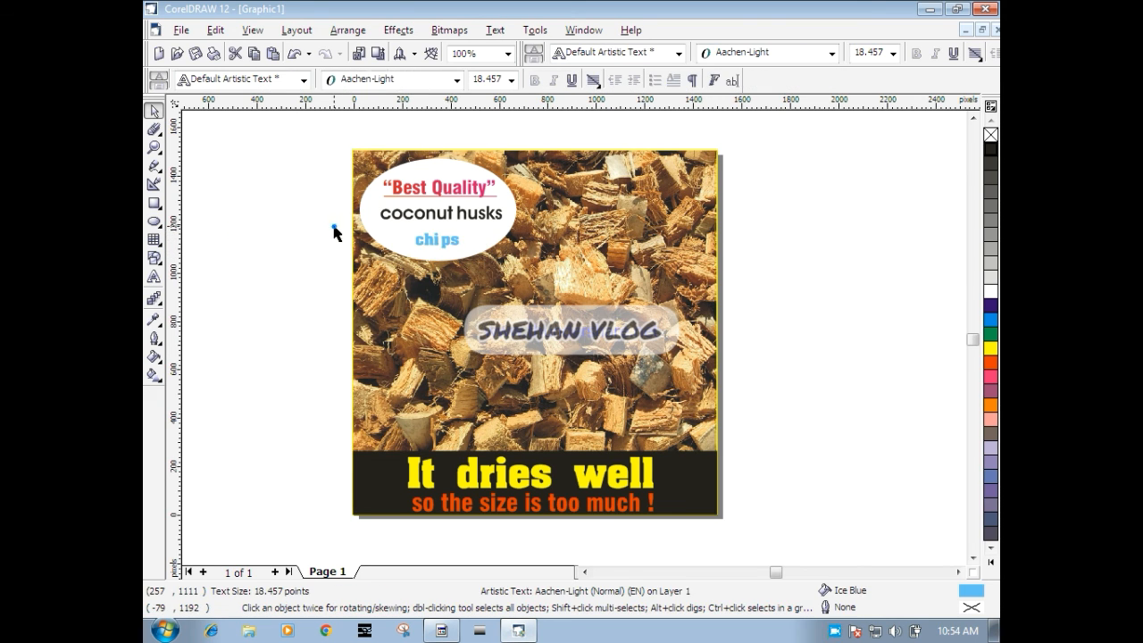